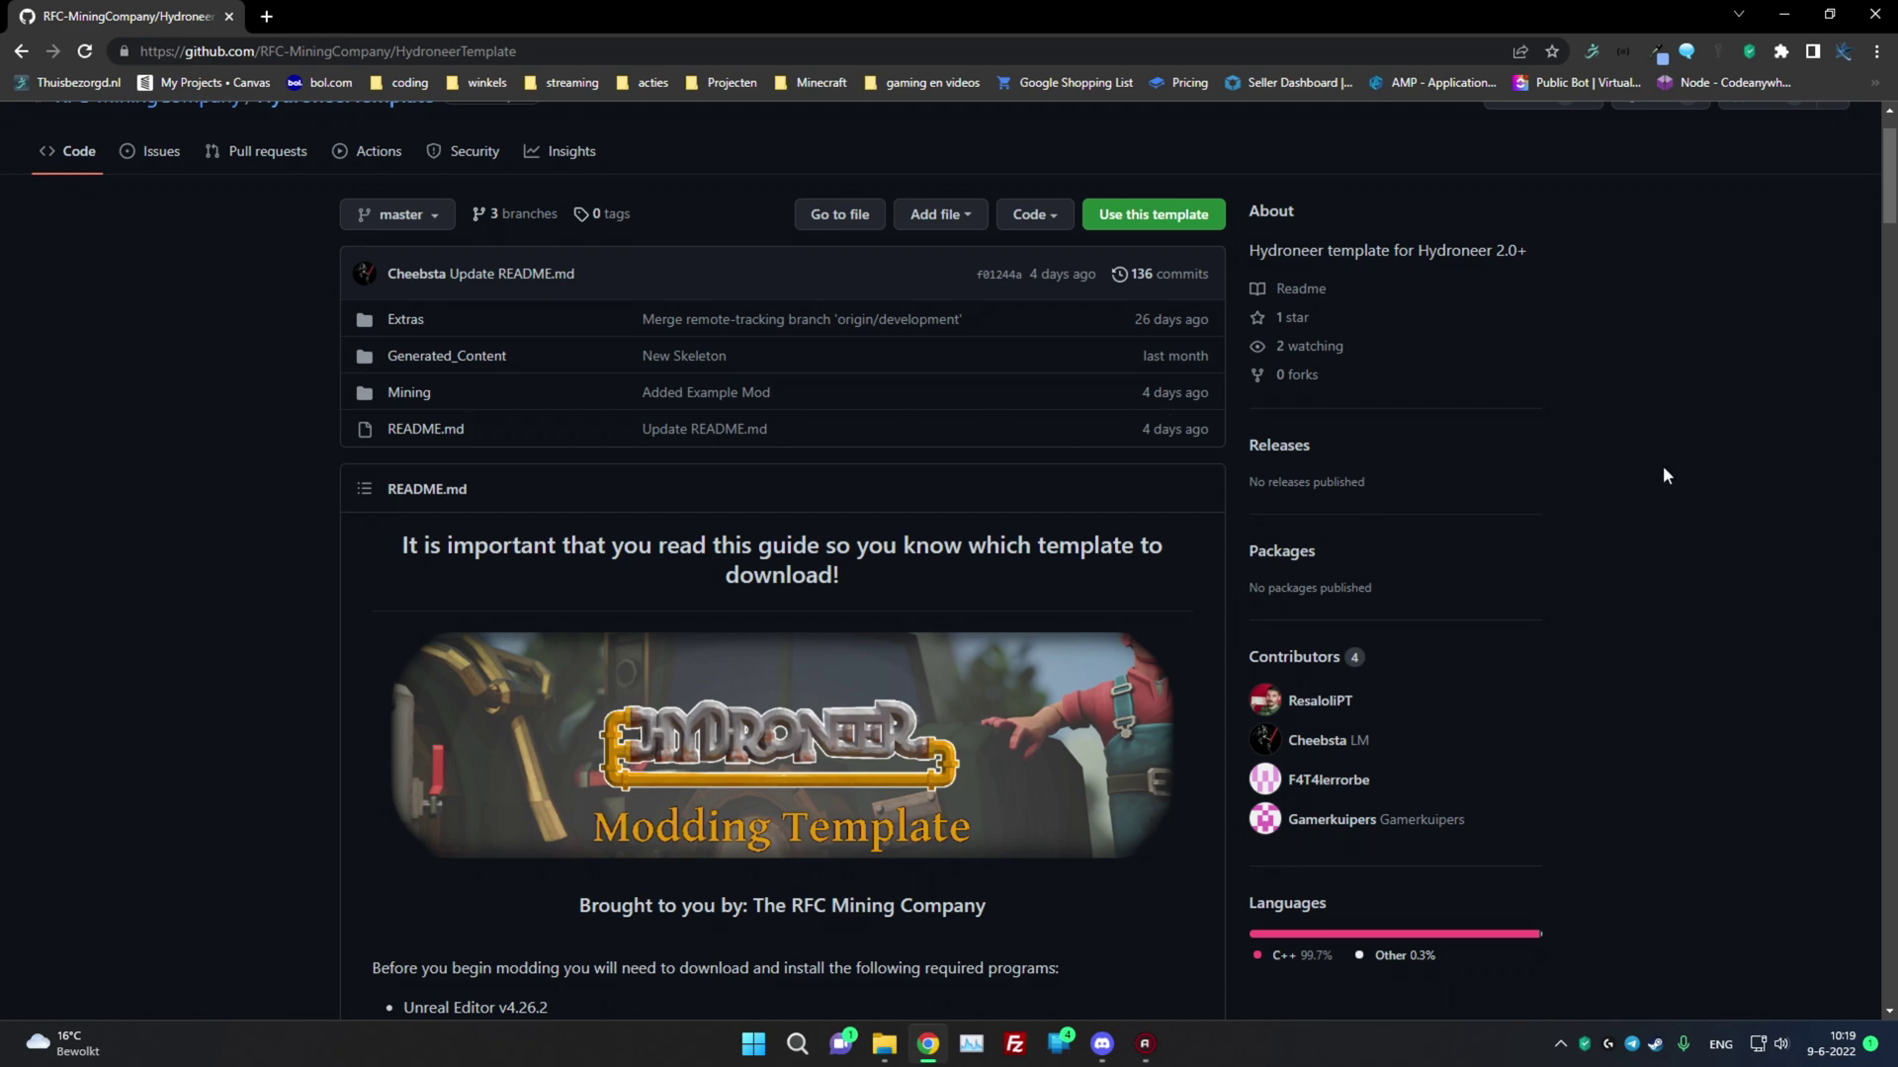
- Read the template README's list of required programs and its section on picking a template
scroll(1655, 467, "down", 2)
scroll(1661, 470, "down", 2)
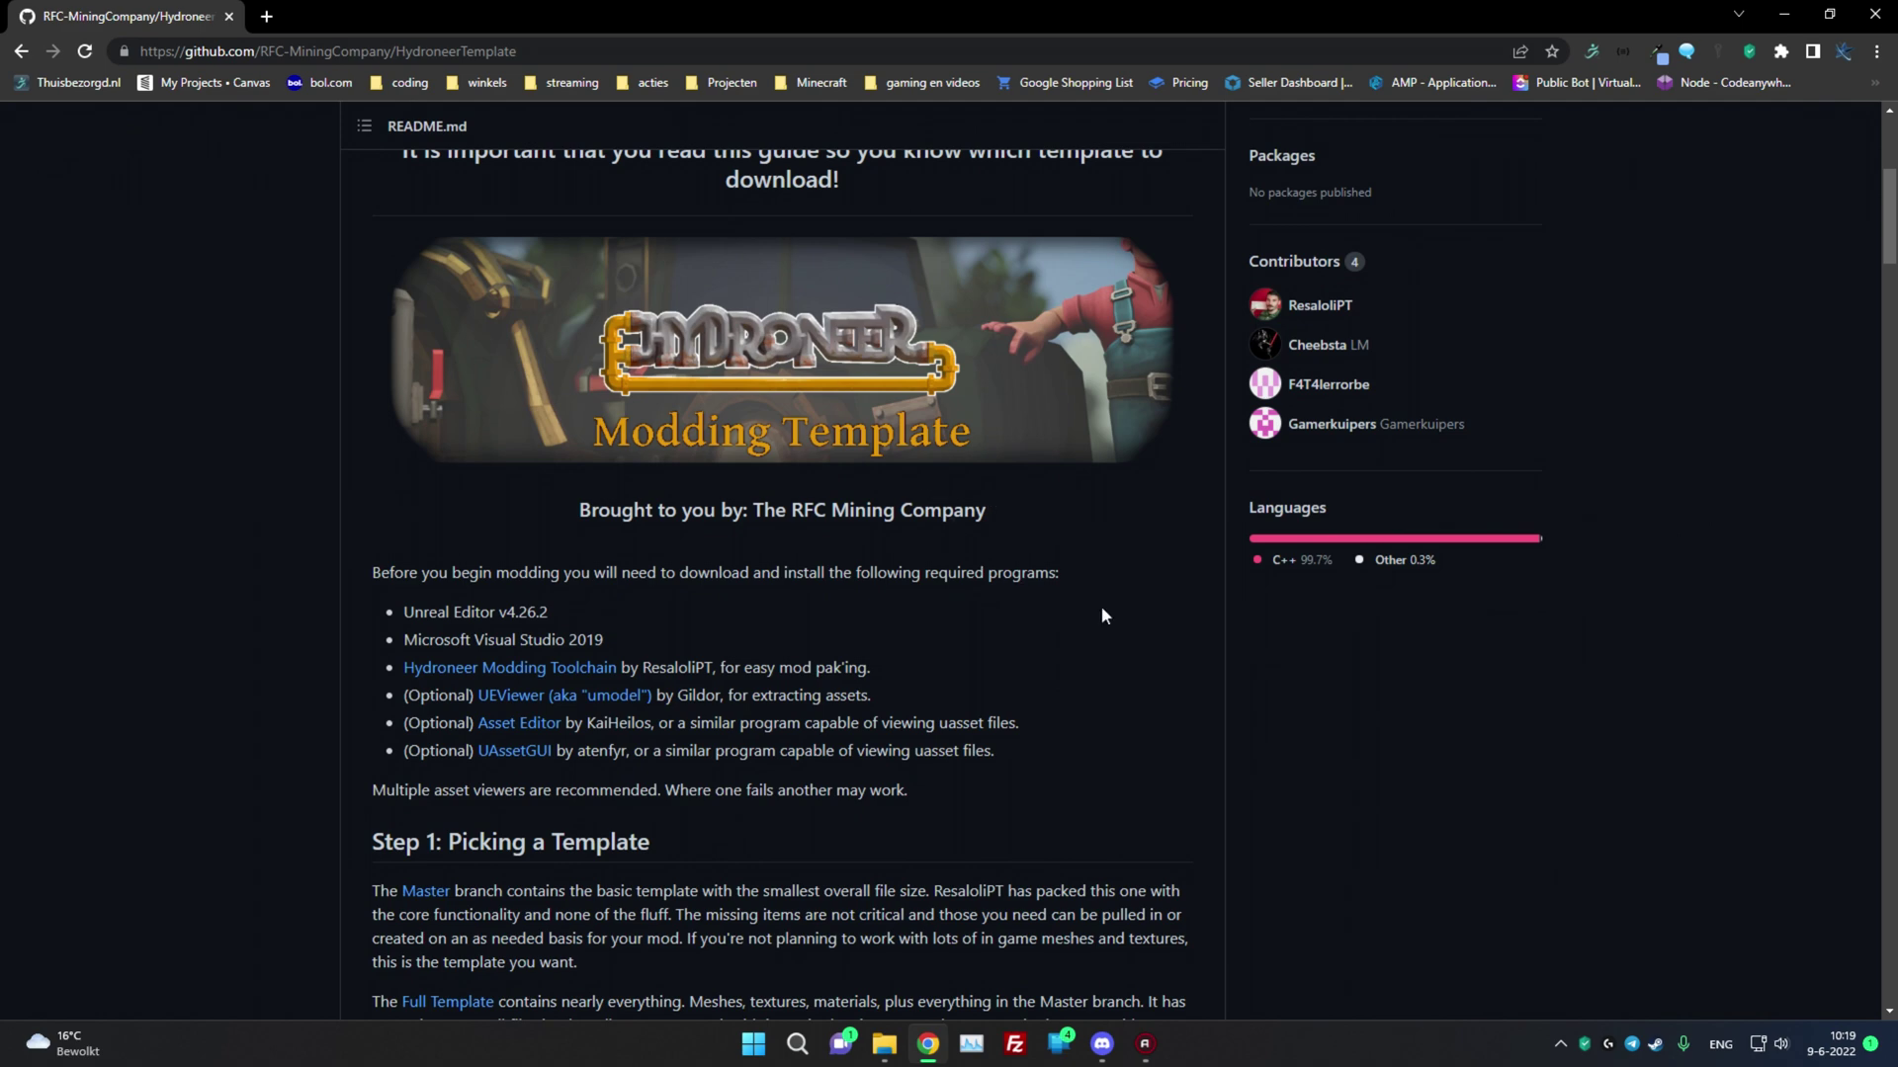
scroll(1191, 677, "up", 2)
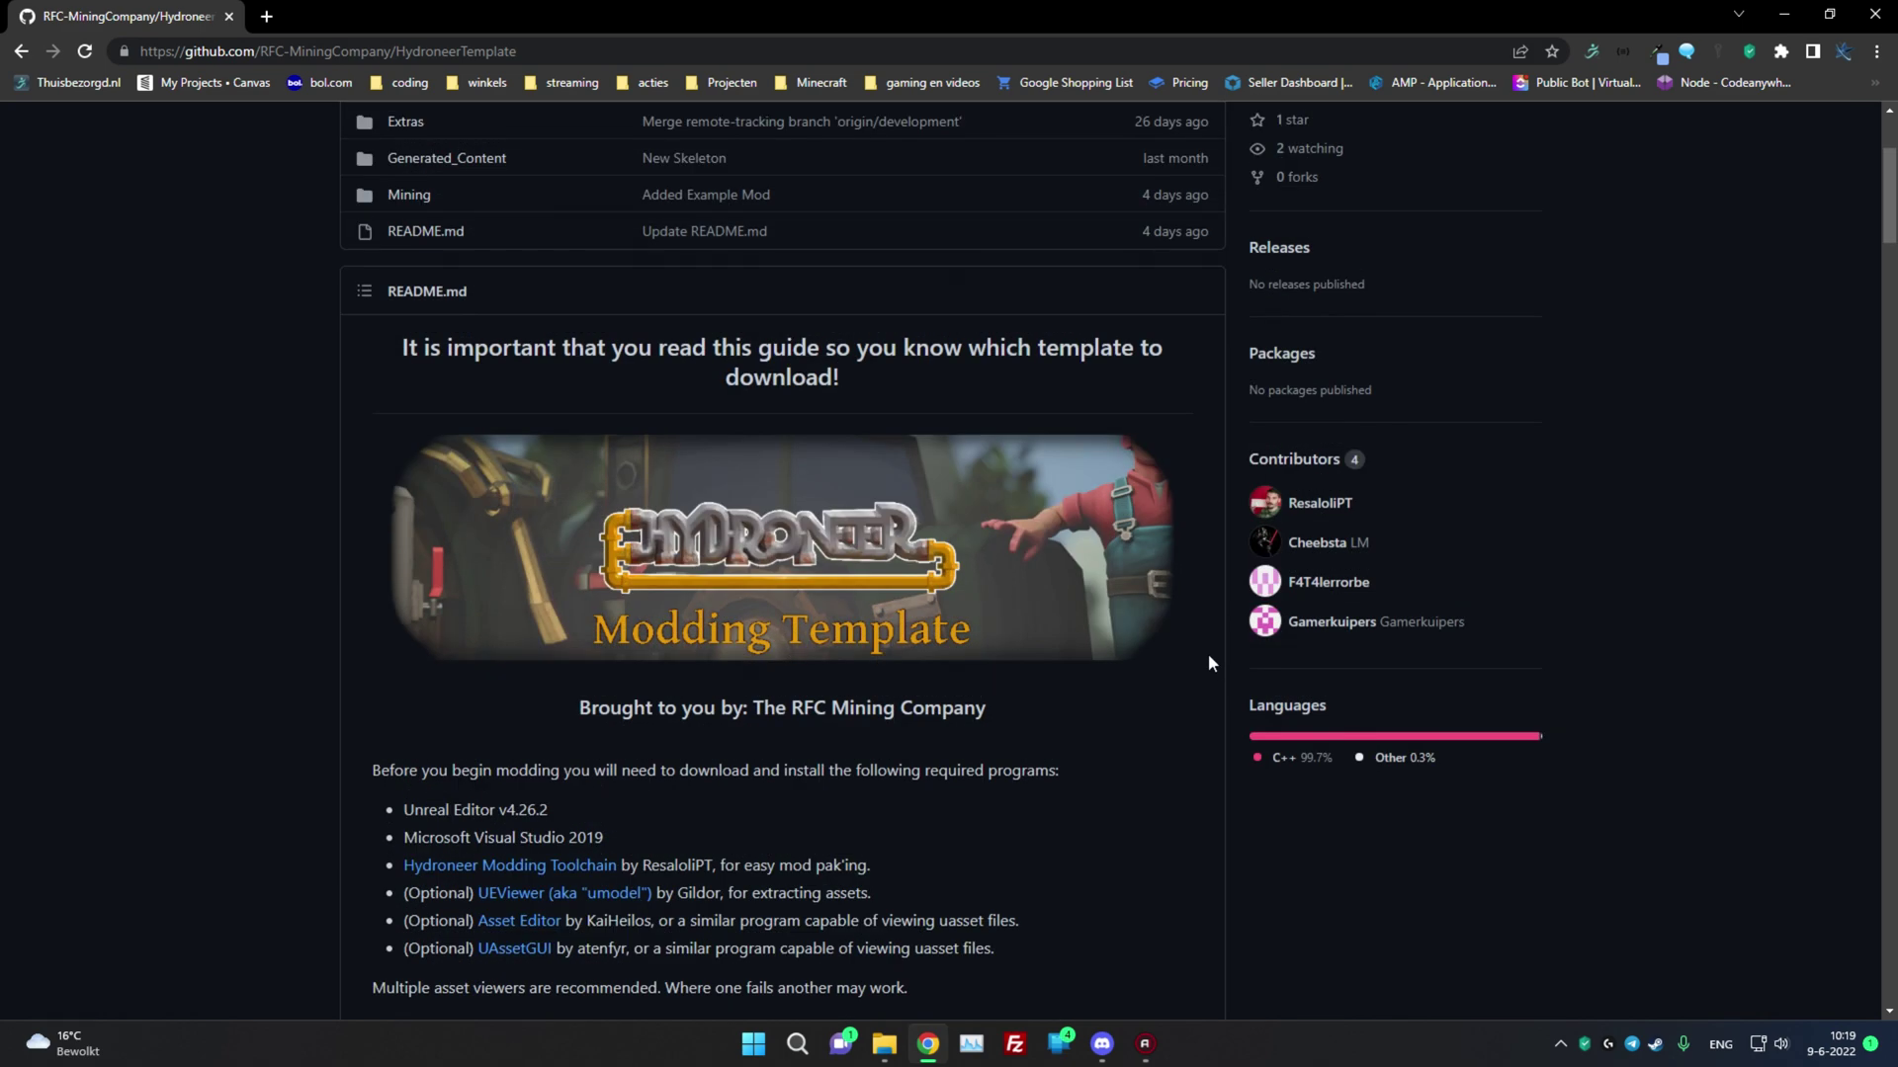
scroll(1195, 686, "down", 1)
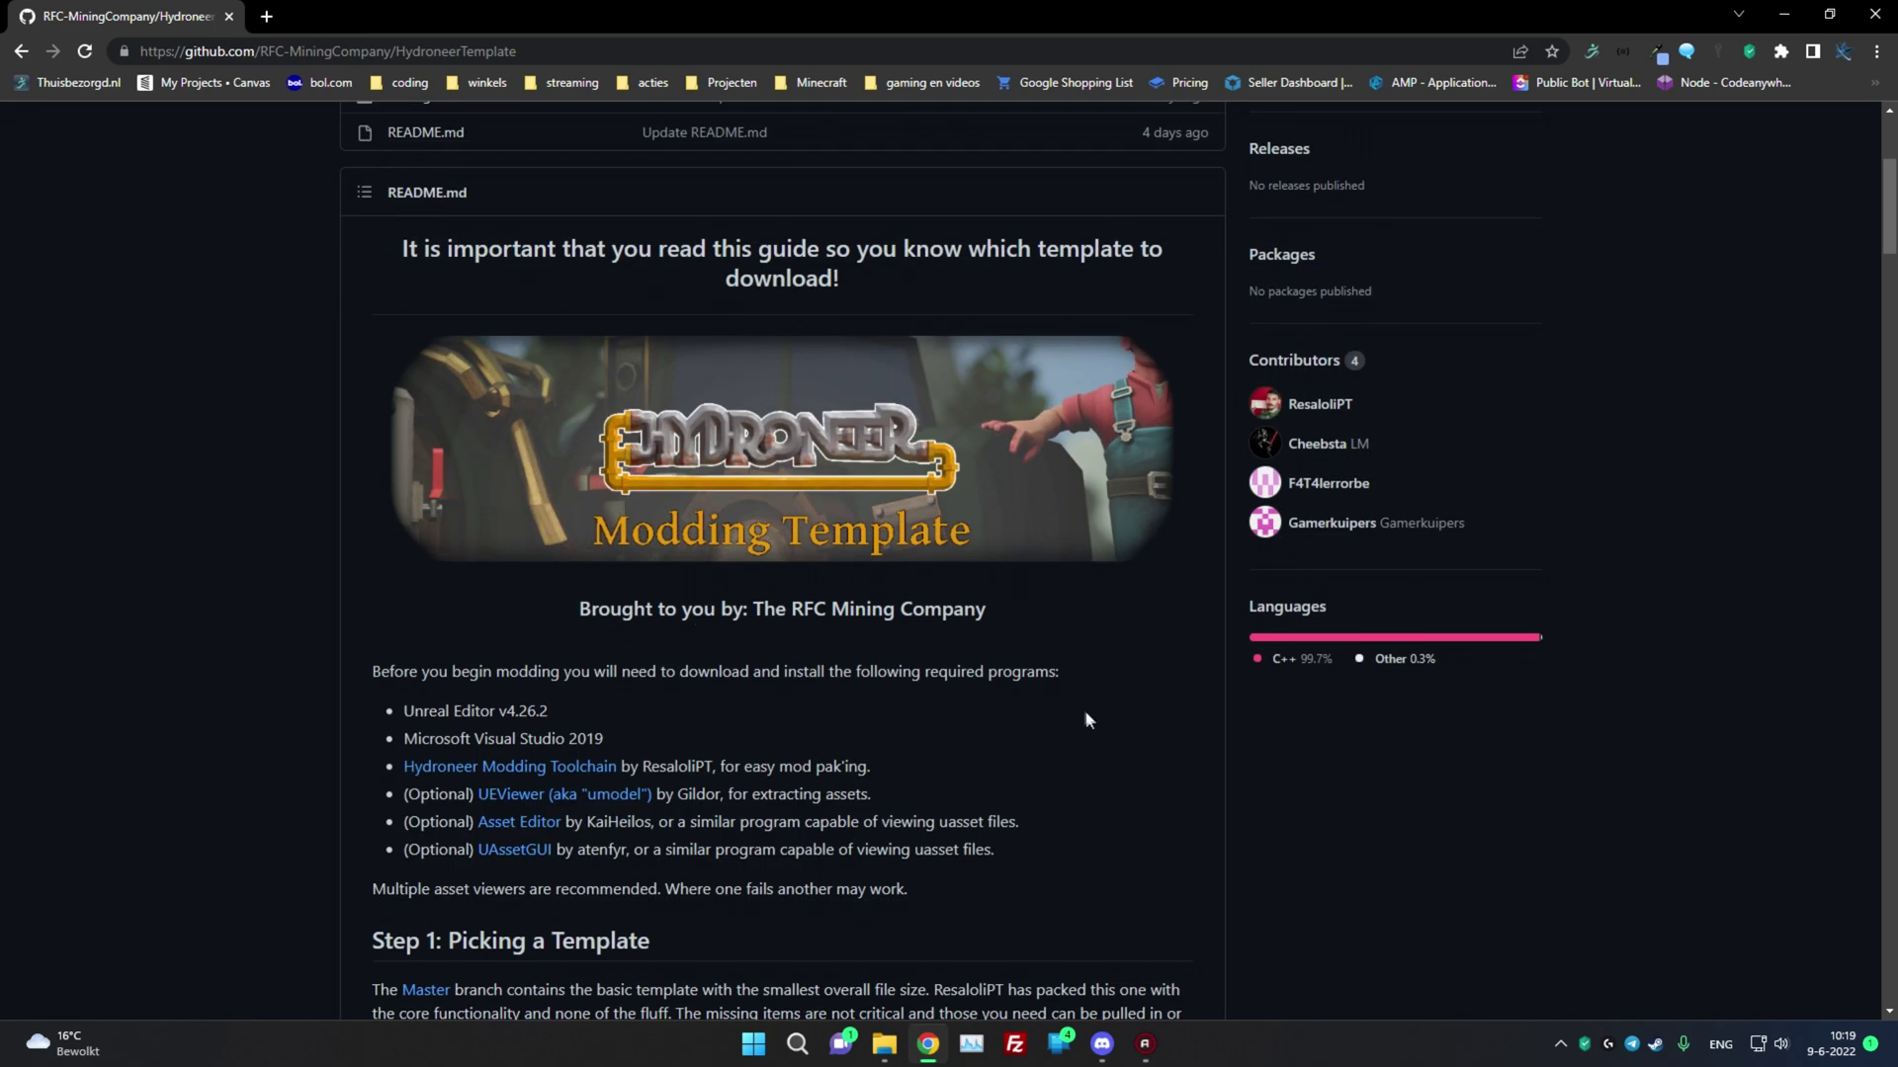
scroll(1085, 711, "down", 1)
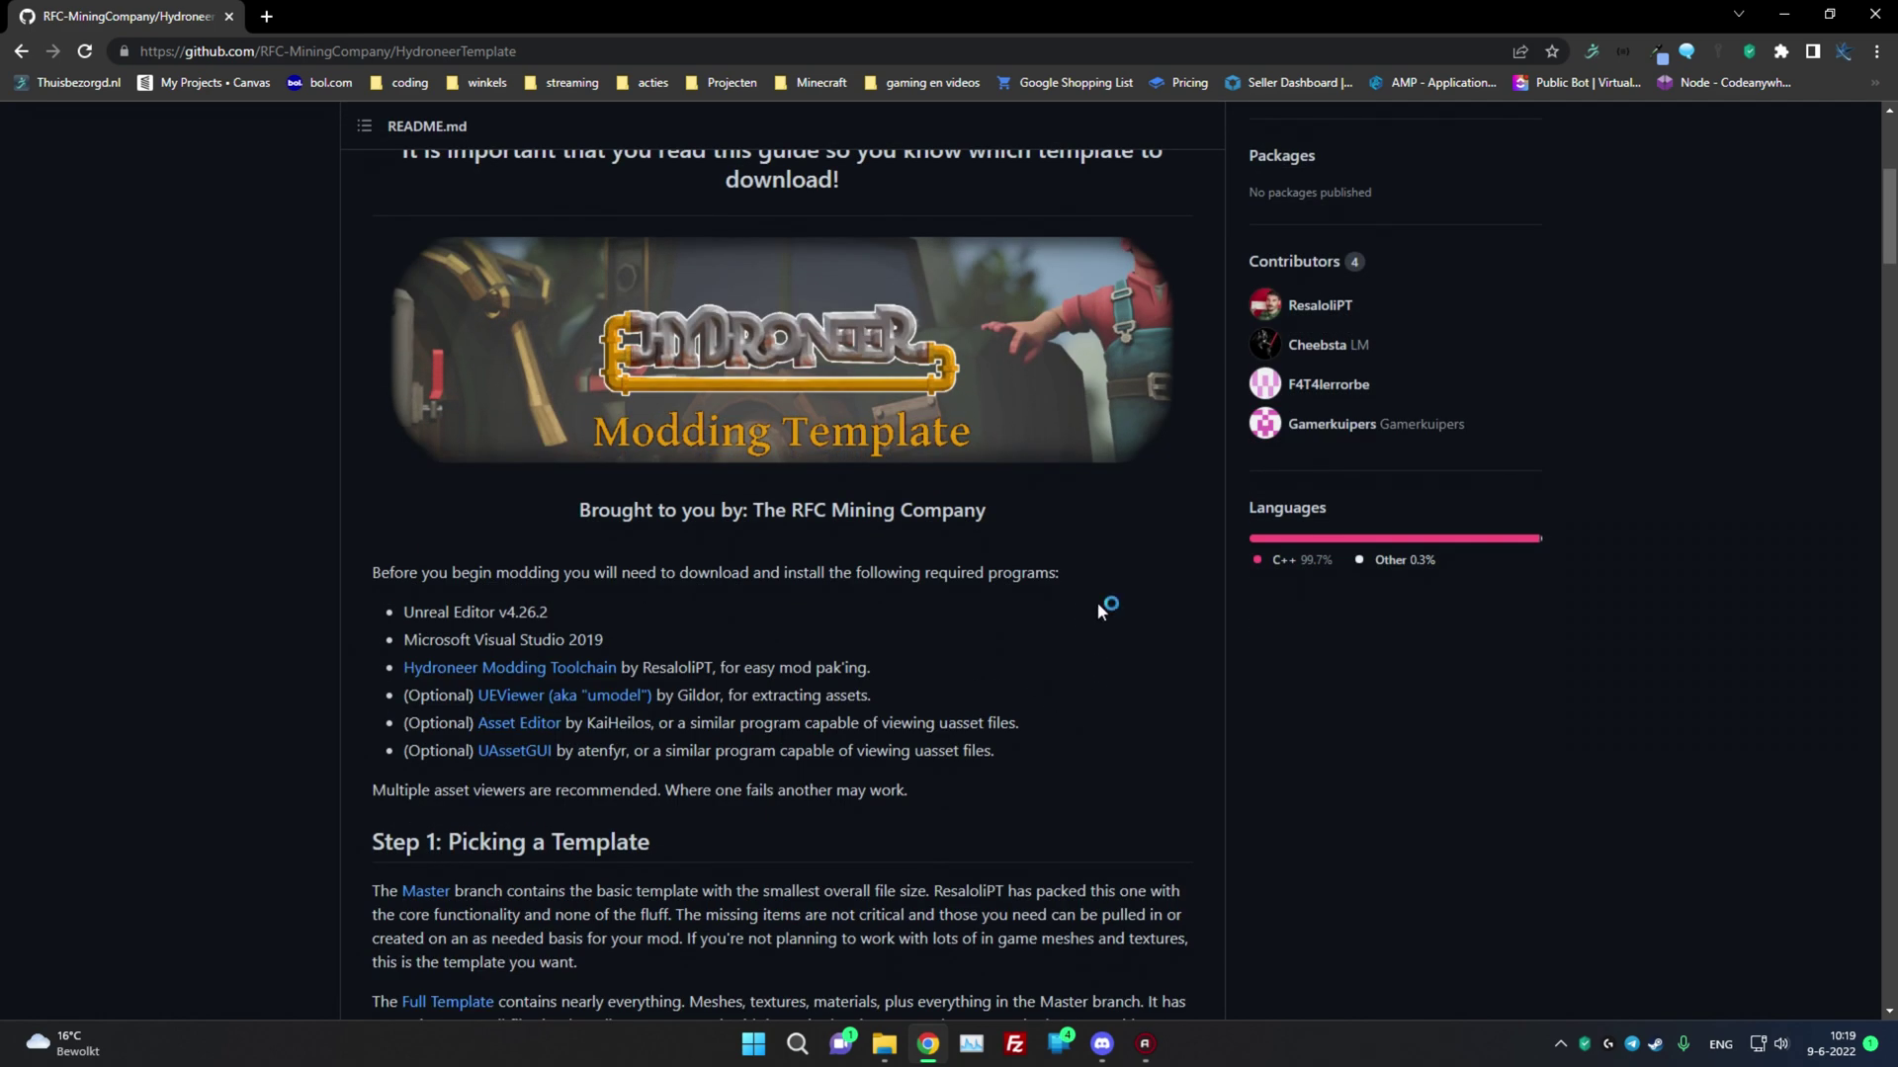
scroll(1098, 613, "down", 1)
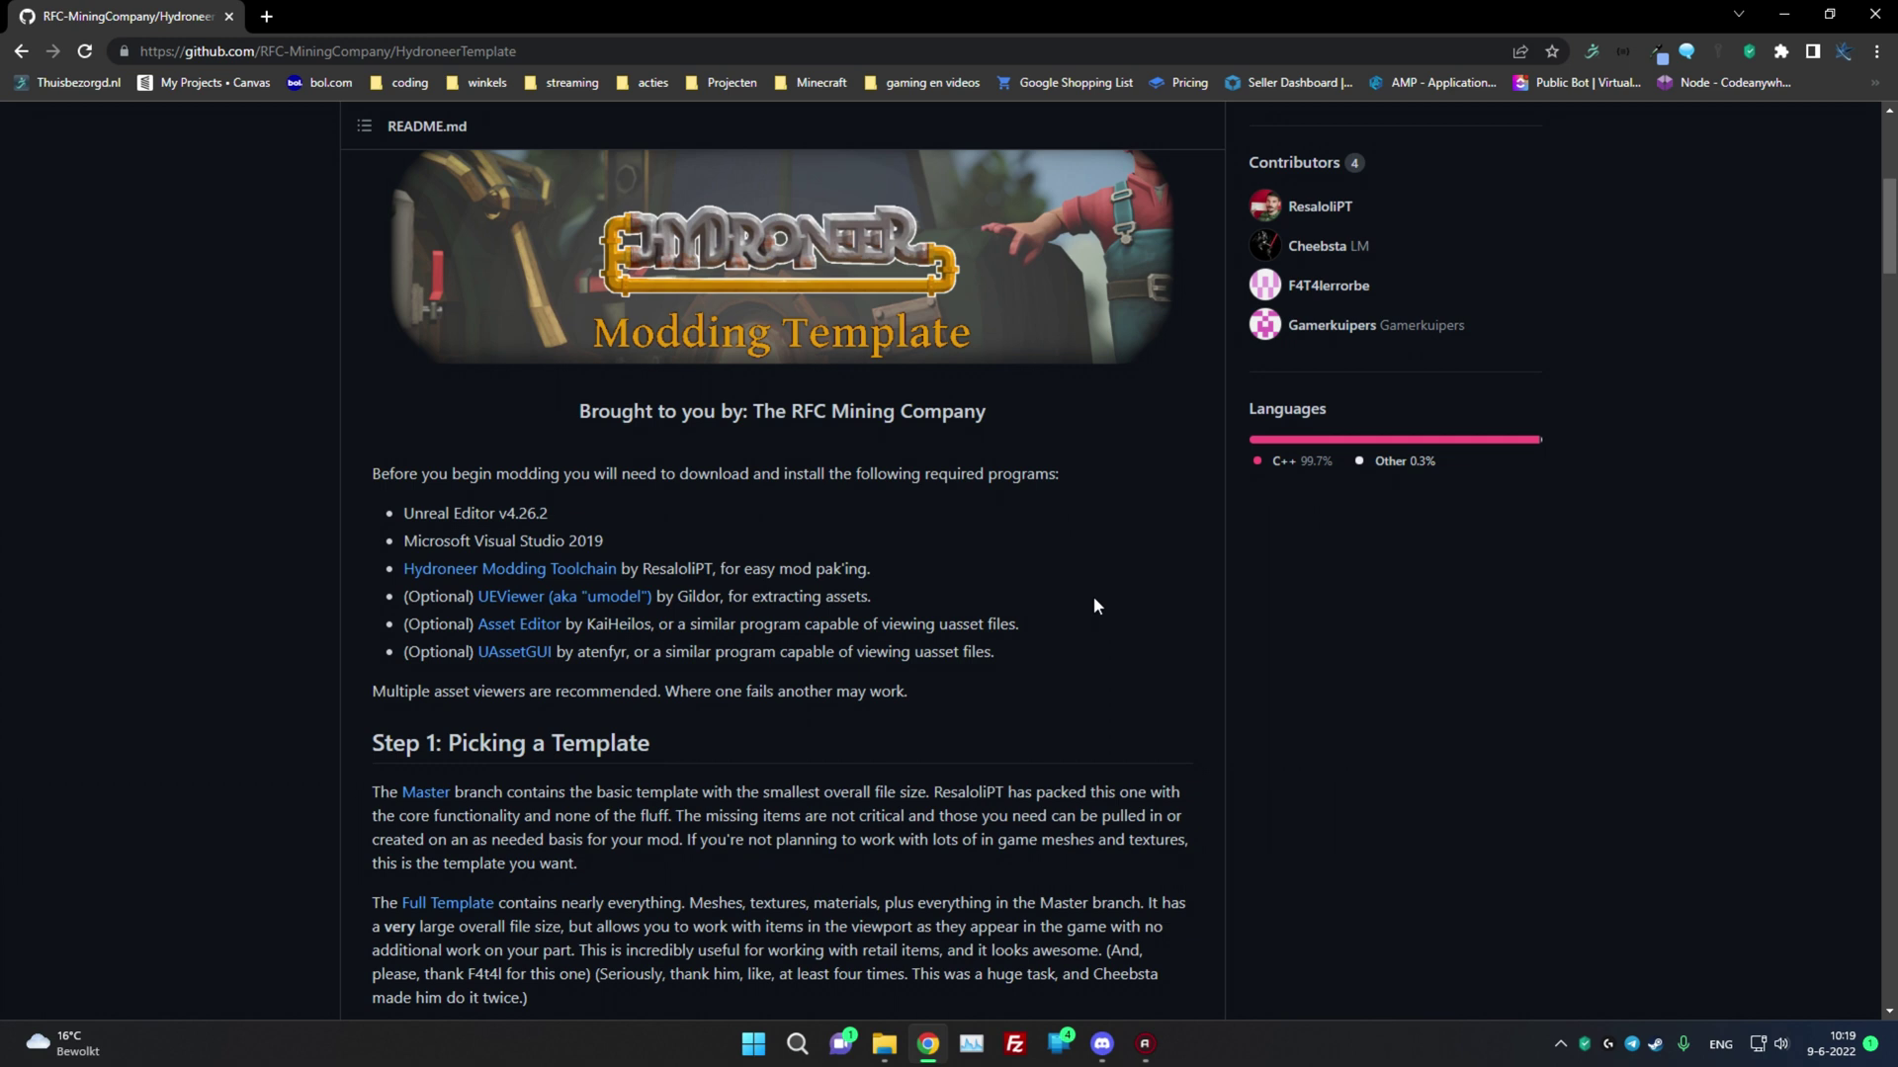
scroll(1058, 672, "up", 2)
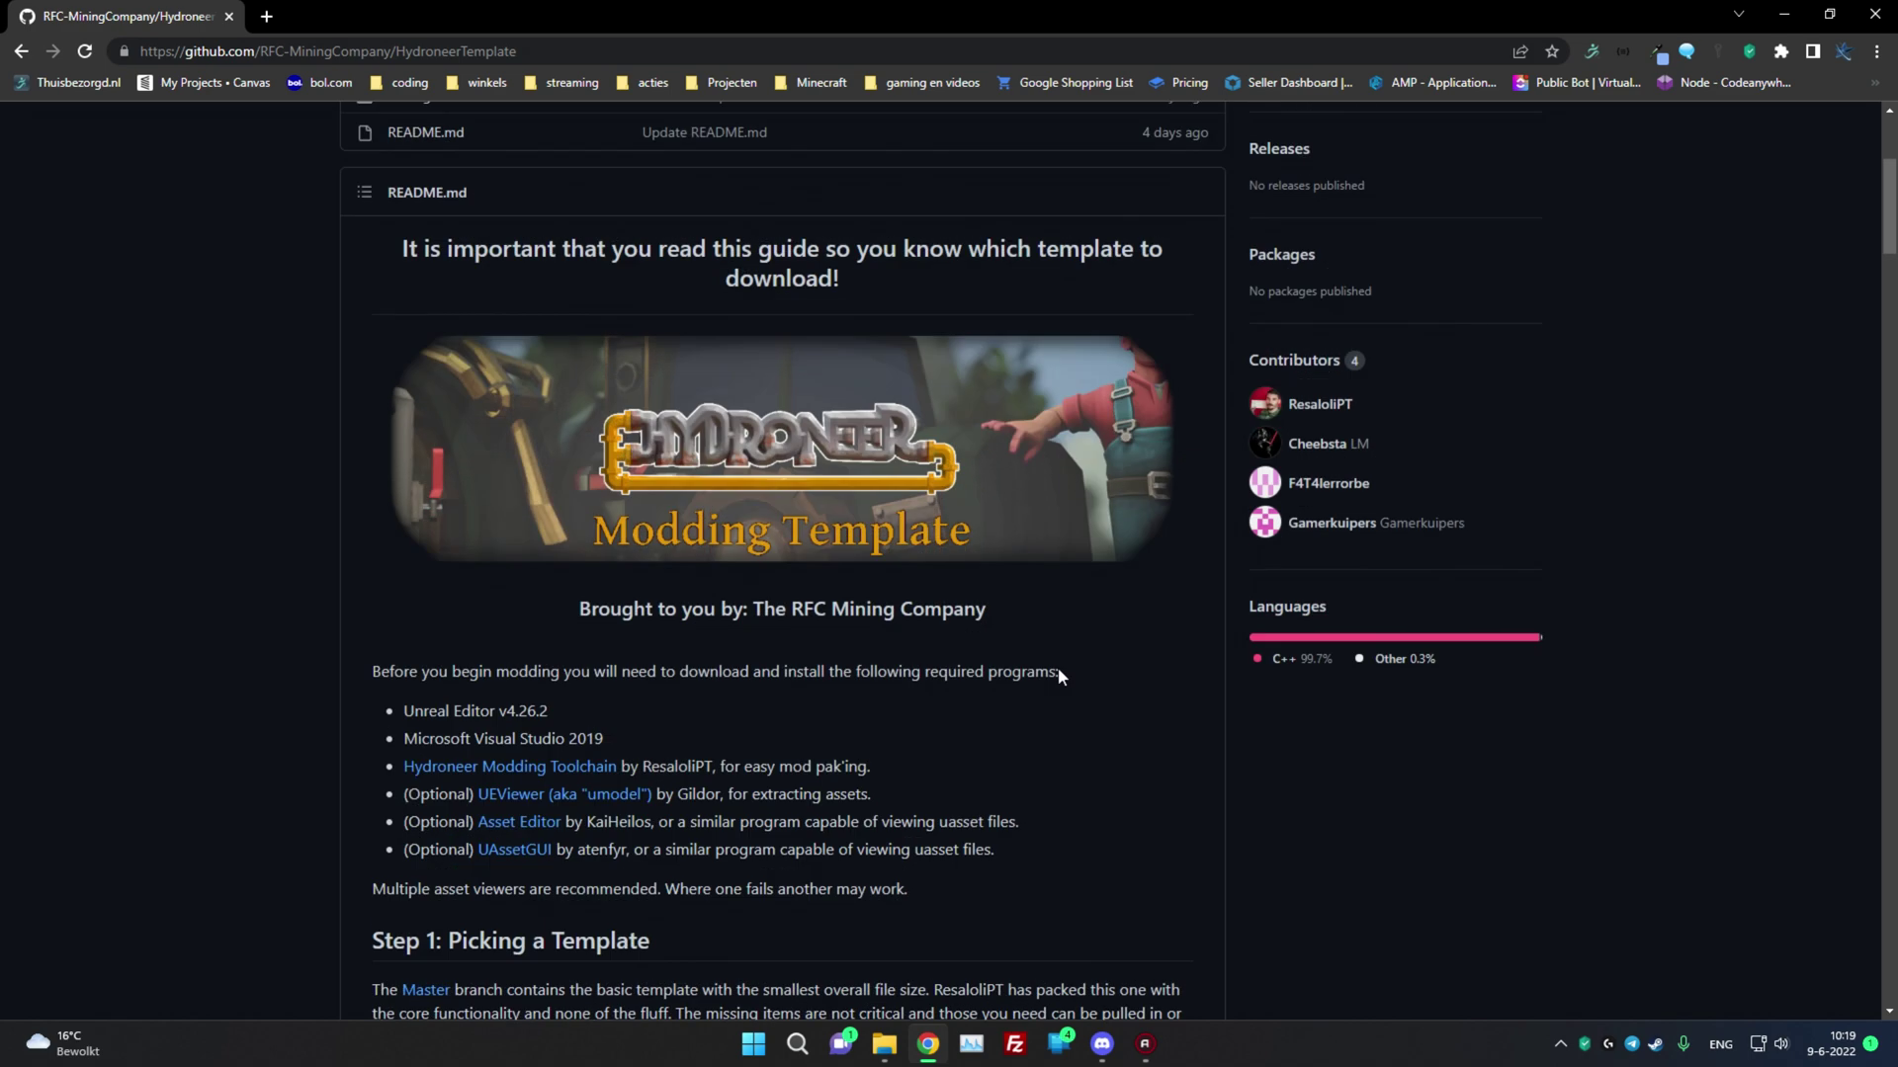
scroll(1058, 675, "down", 1)
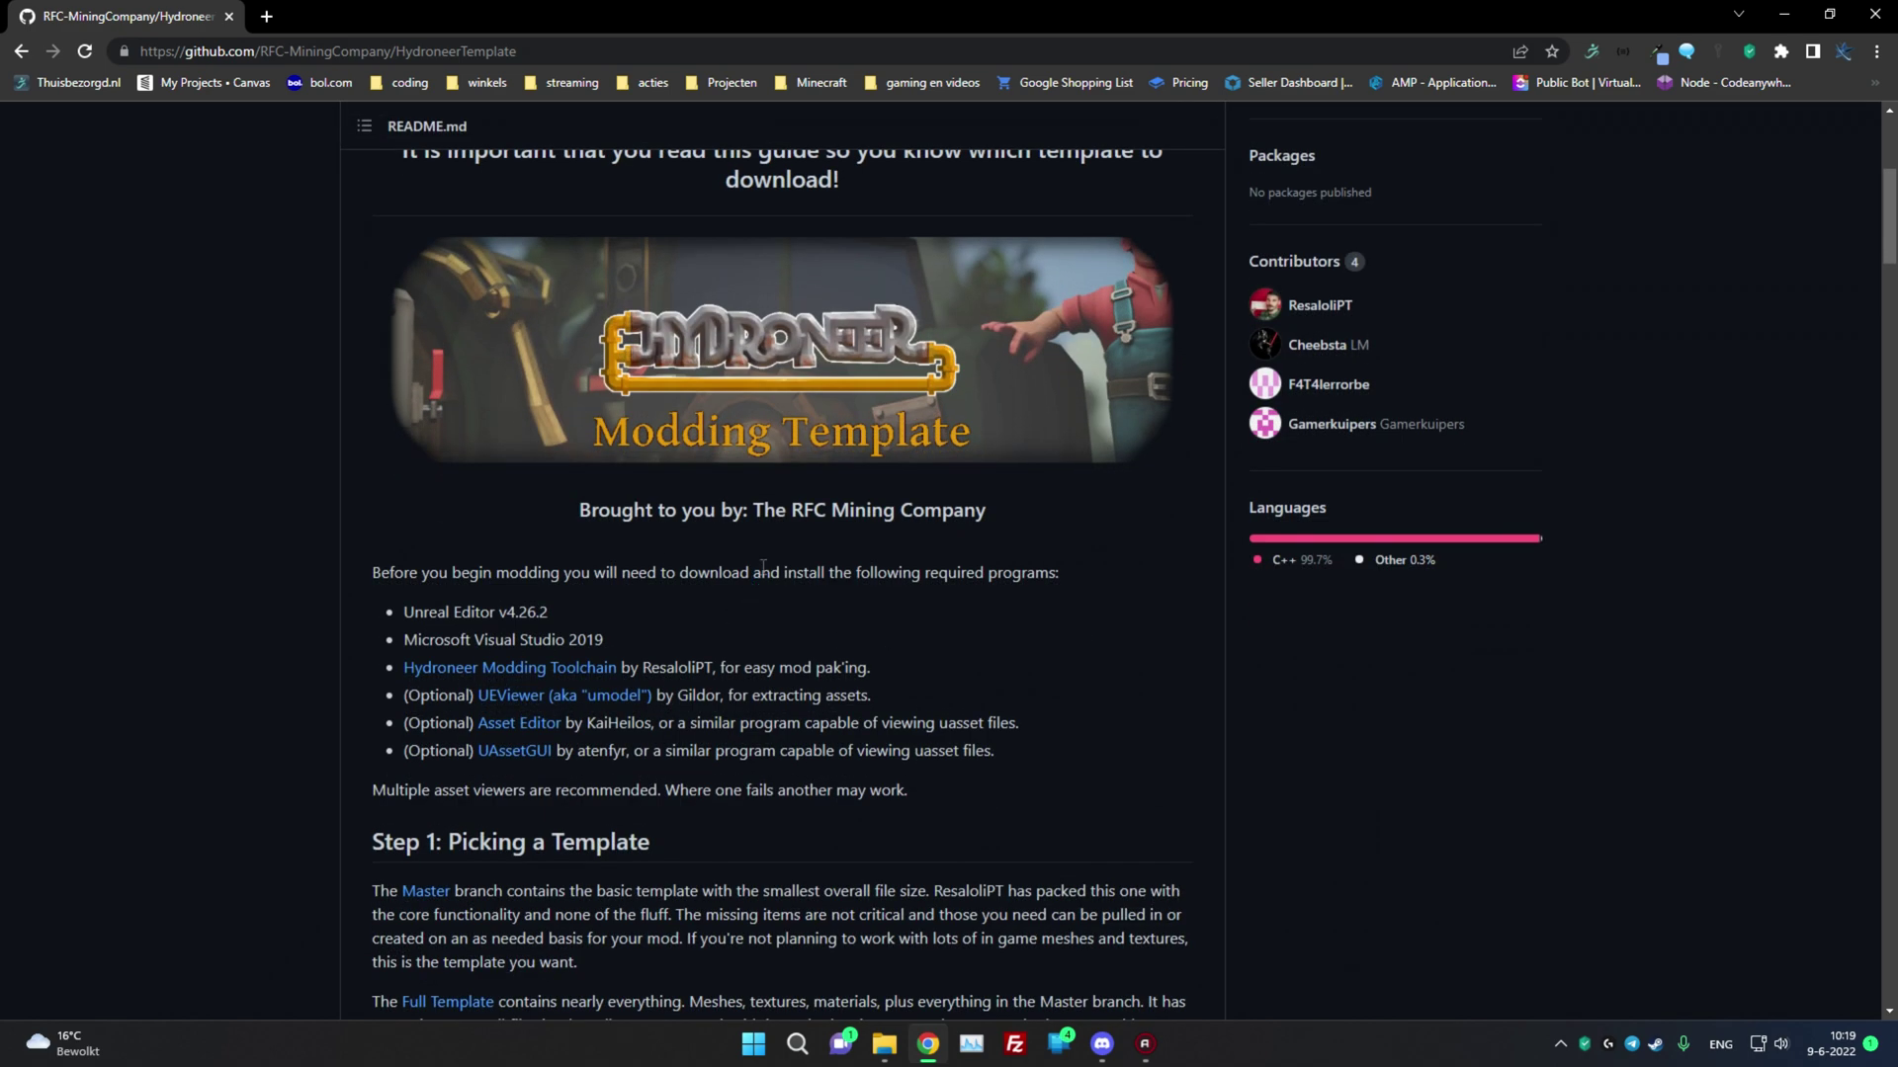
scroll(762, 562, "down", 1)
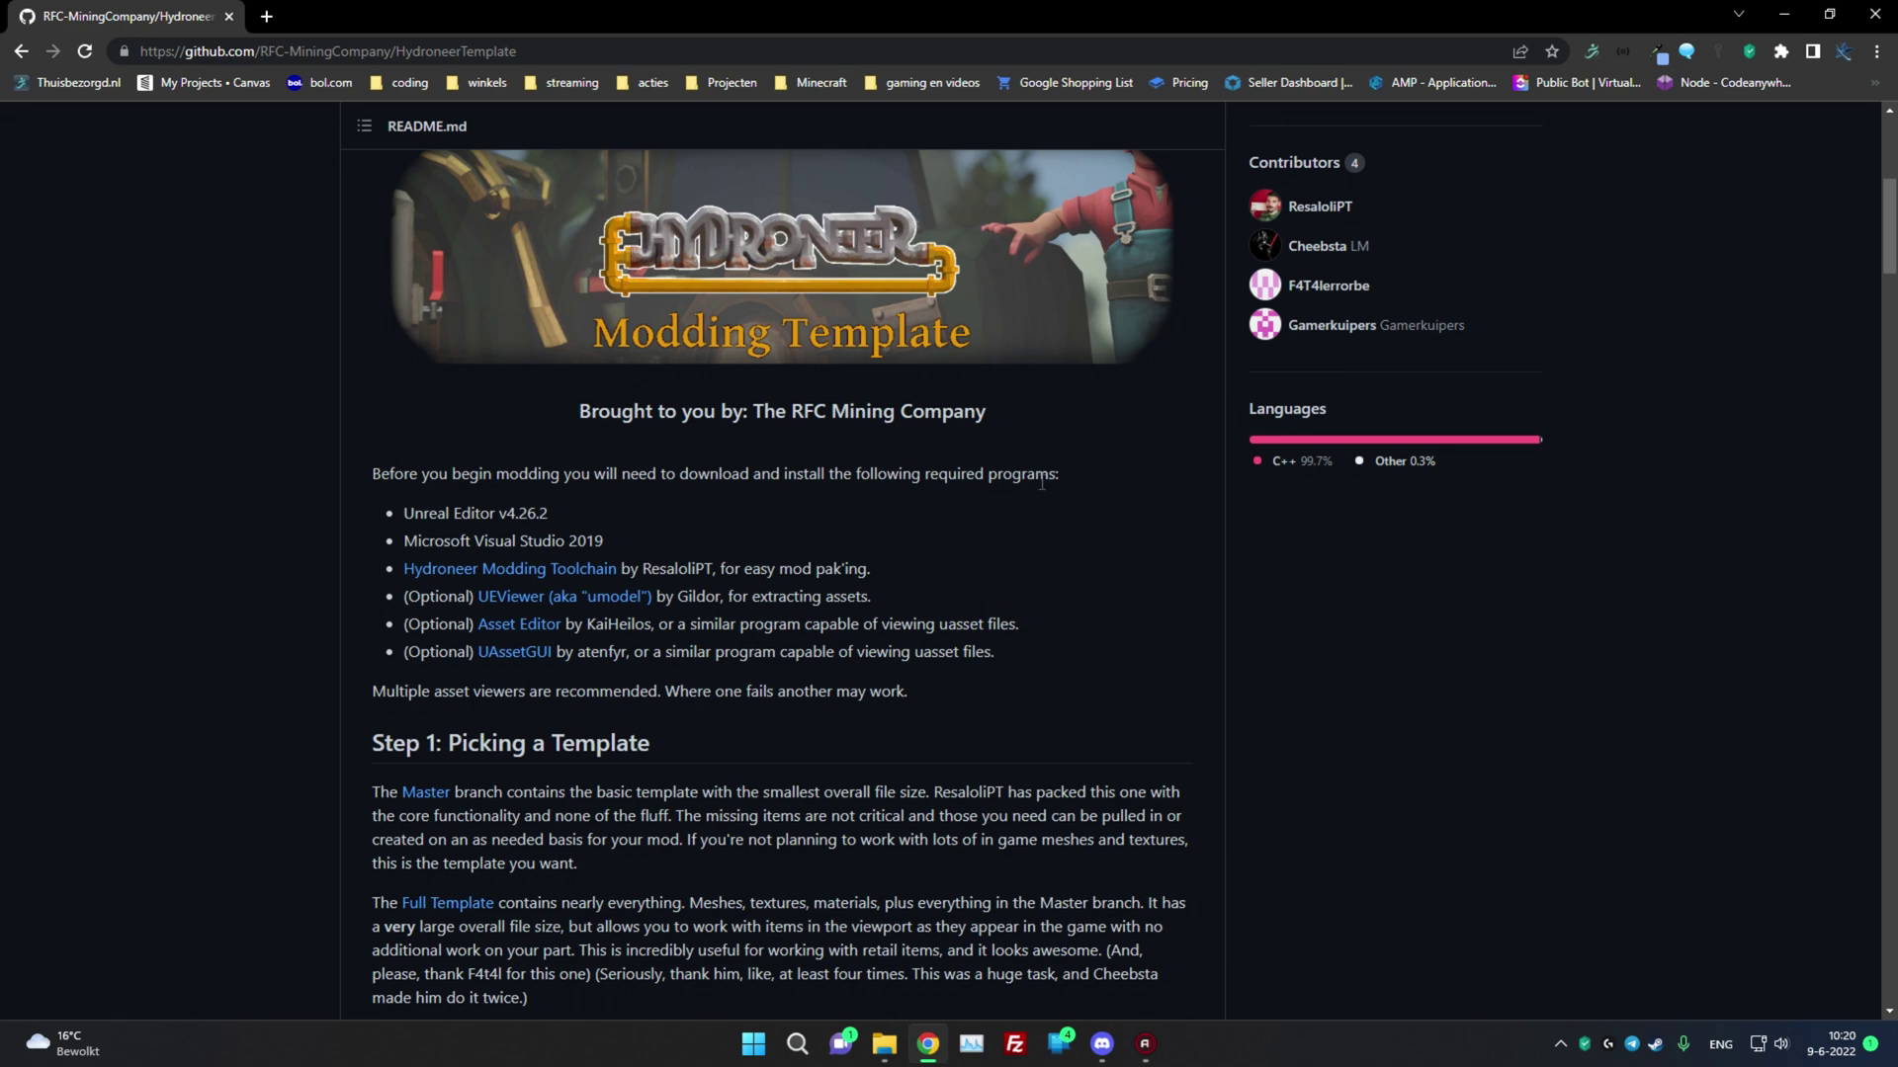
scroll(1018, 494, "down", 1)
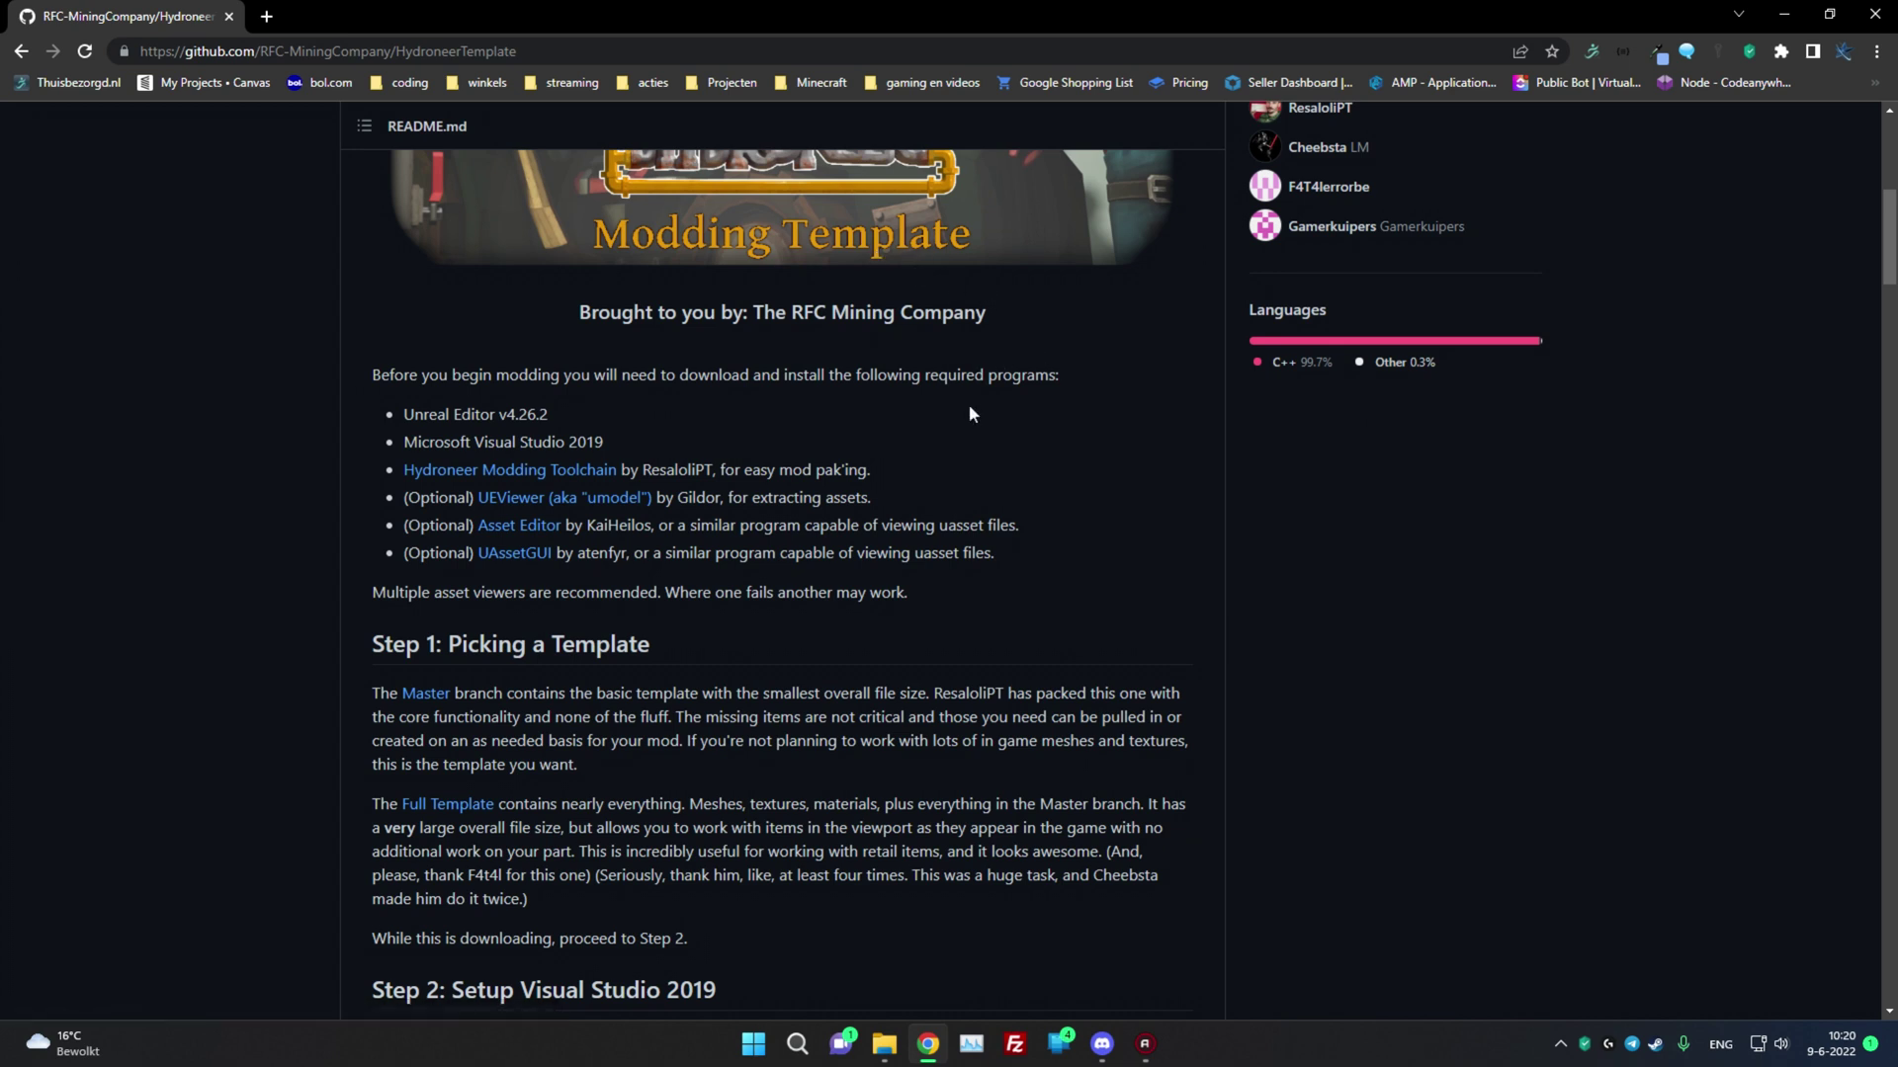
scroll(1169, 620, "up", 1)
triple_click(1167, 618)
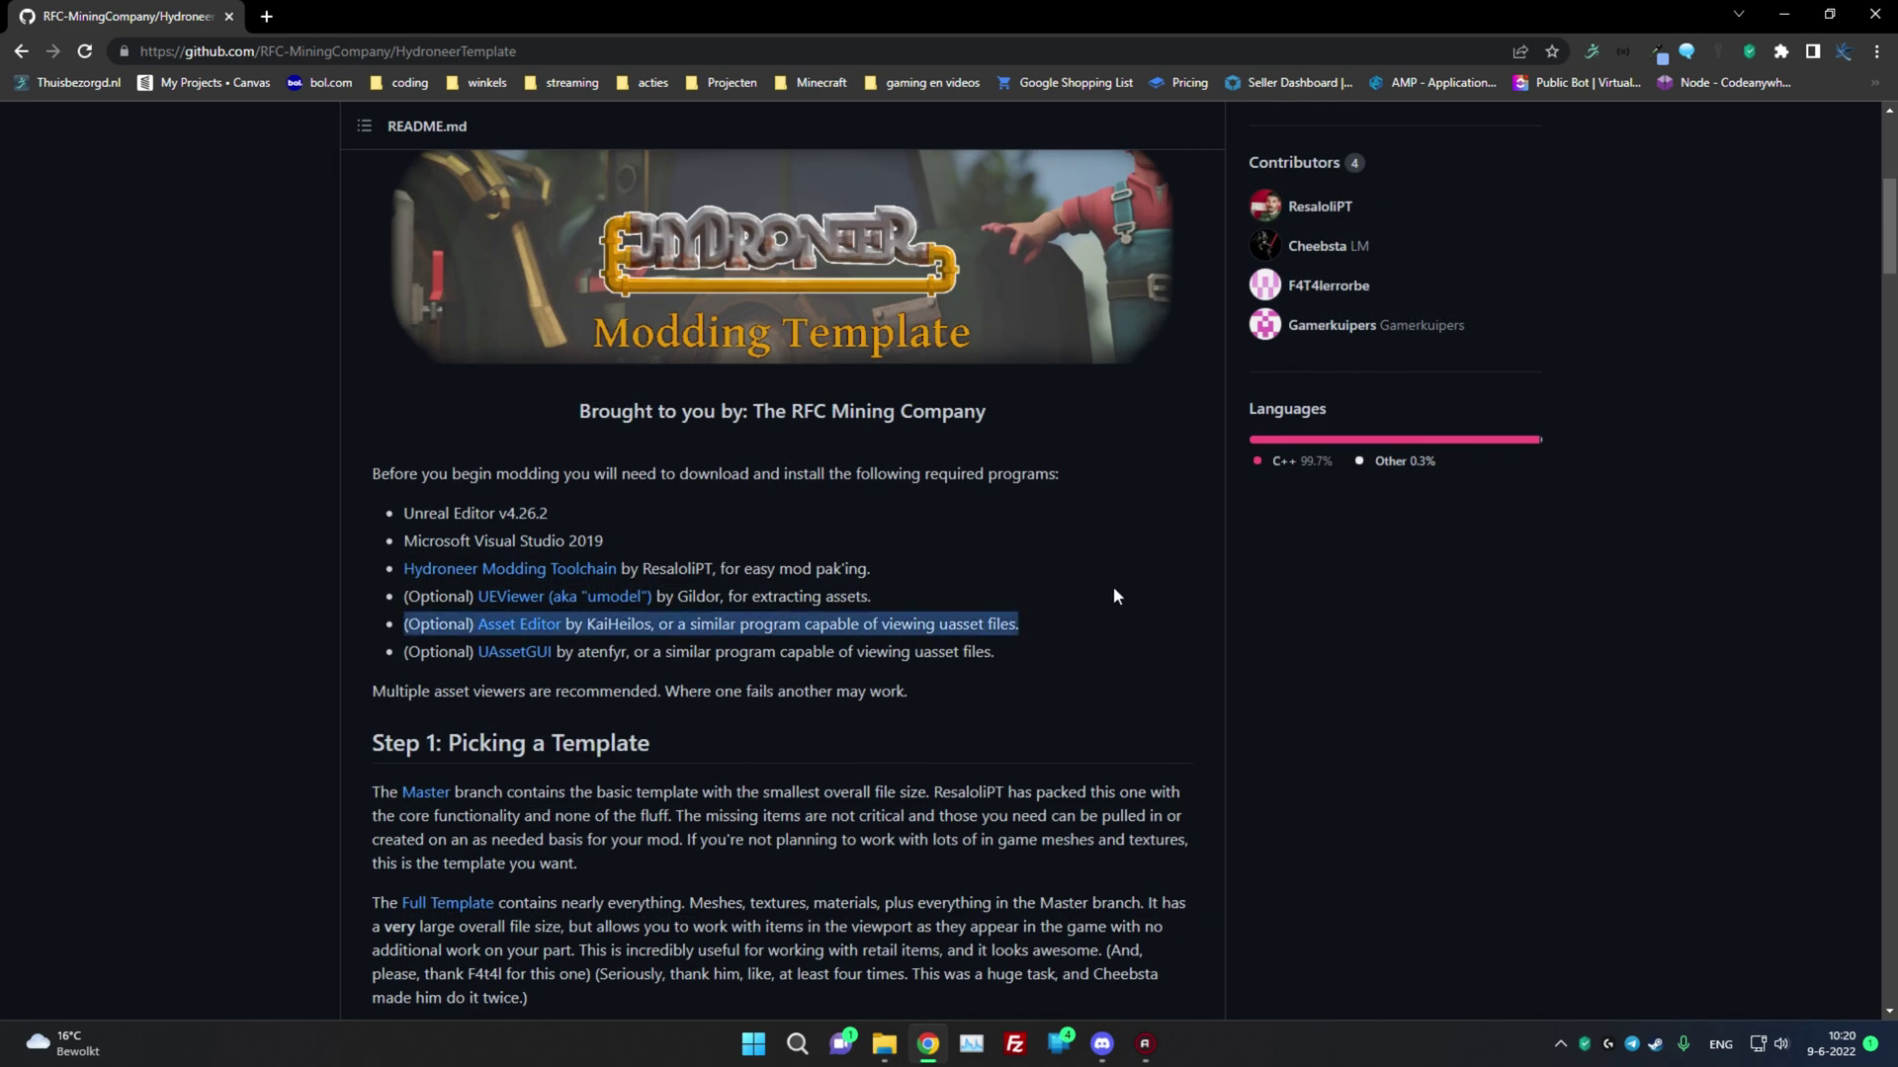
left_click(1113, 585)
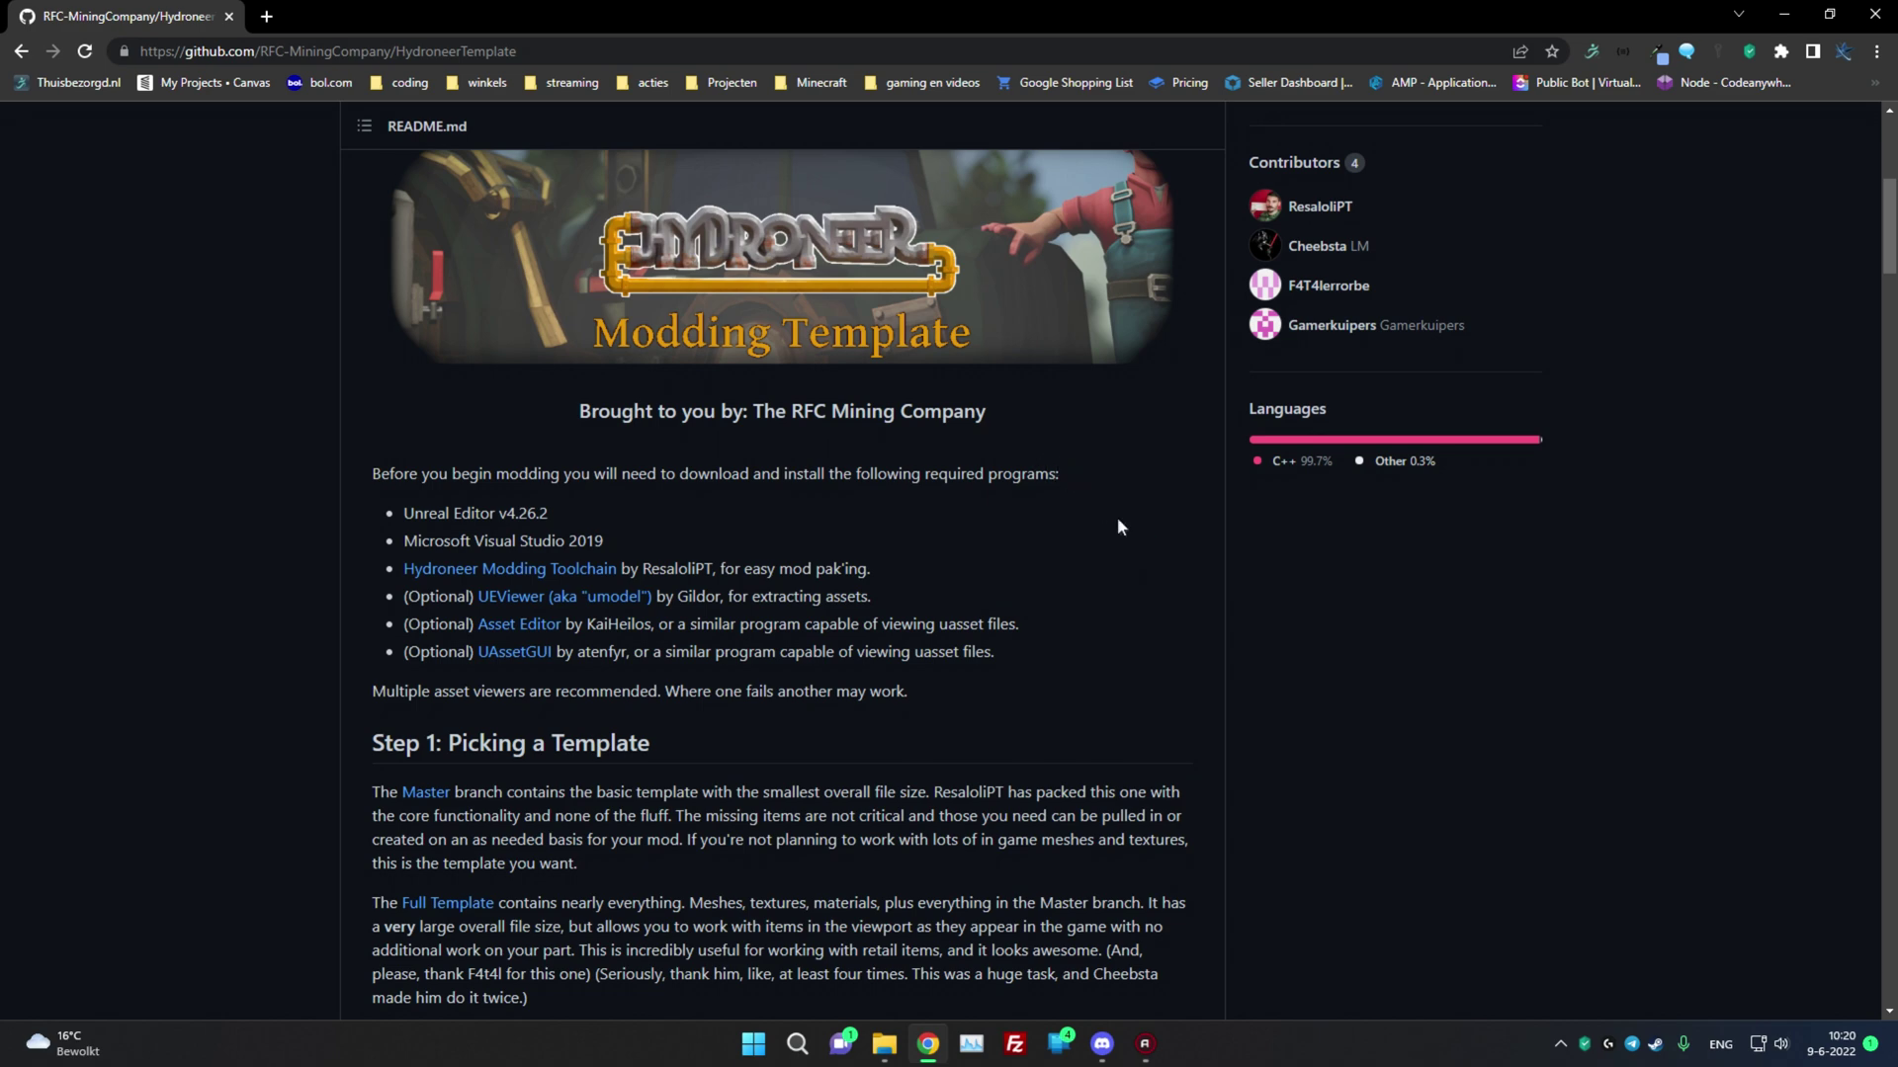
scroll(1117, 518, "down", 1)
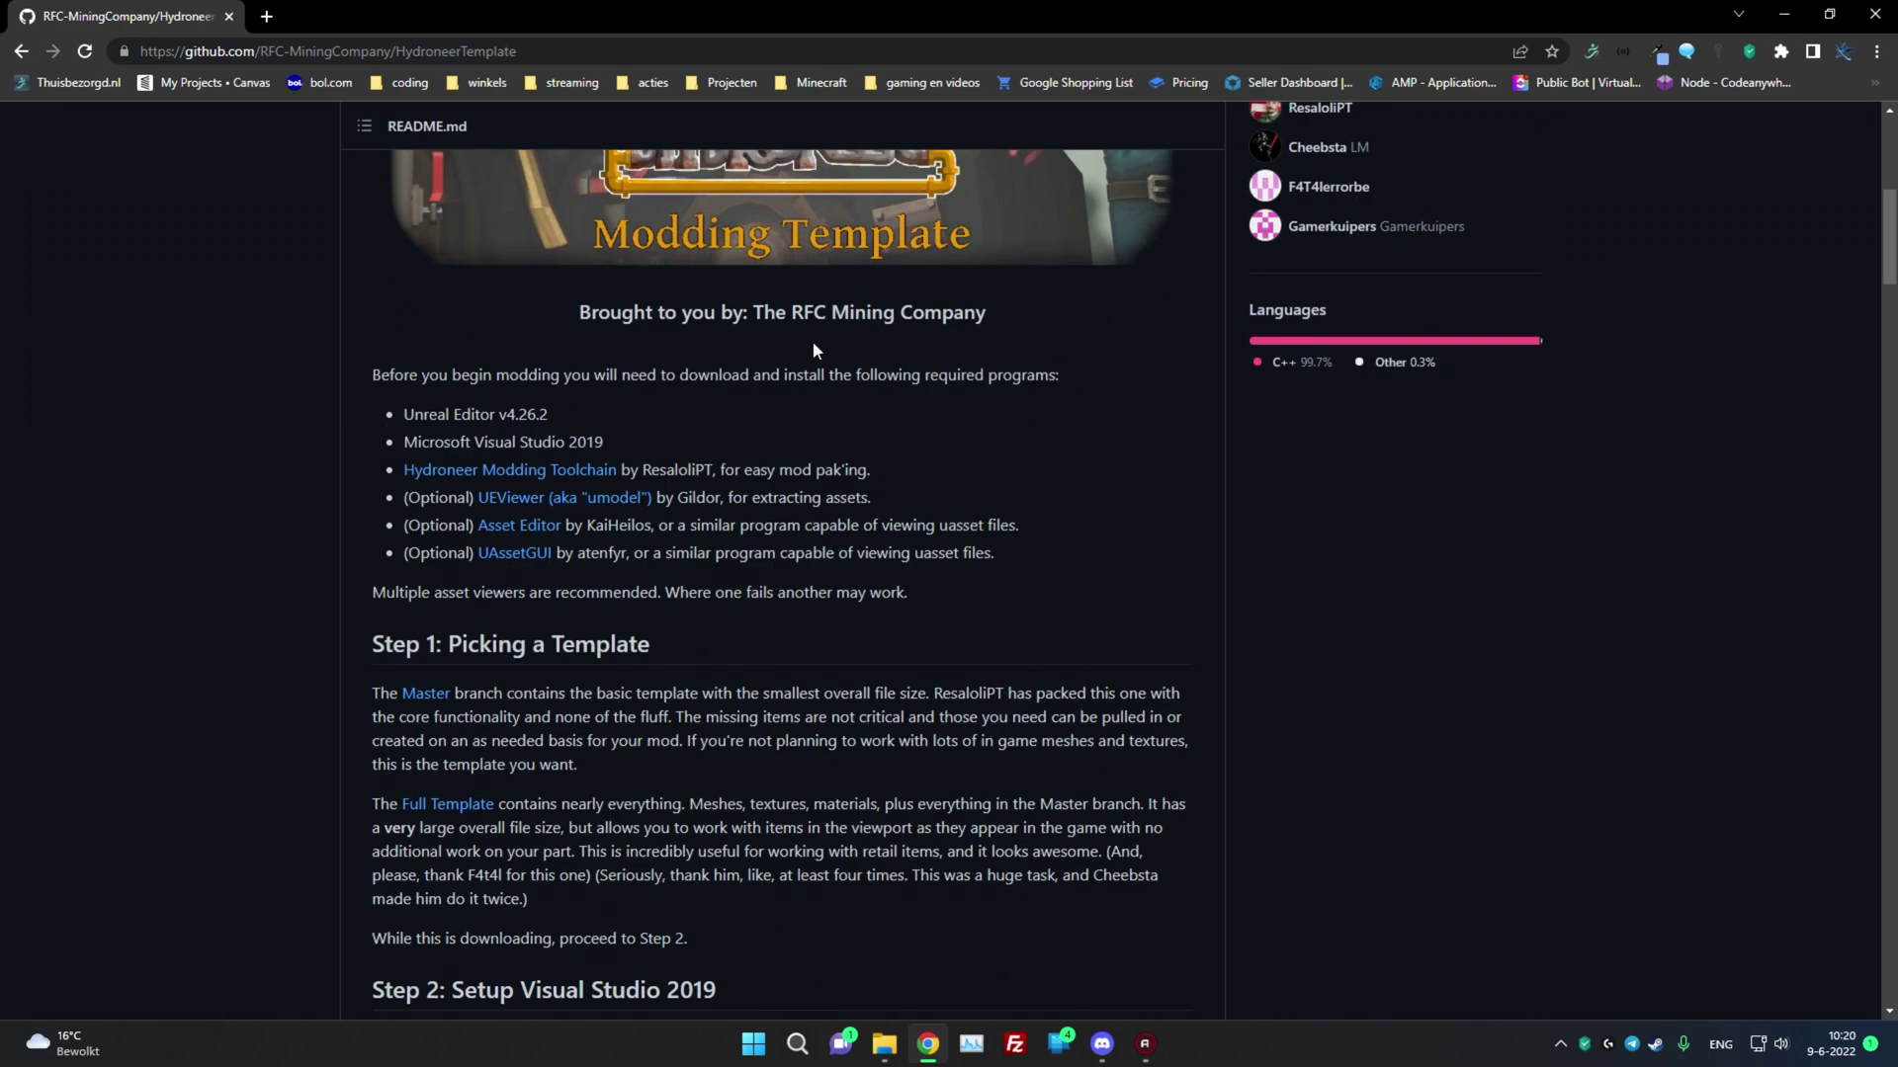
scroll(1108, 637, "up", 1)
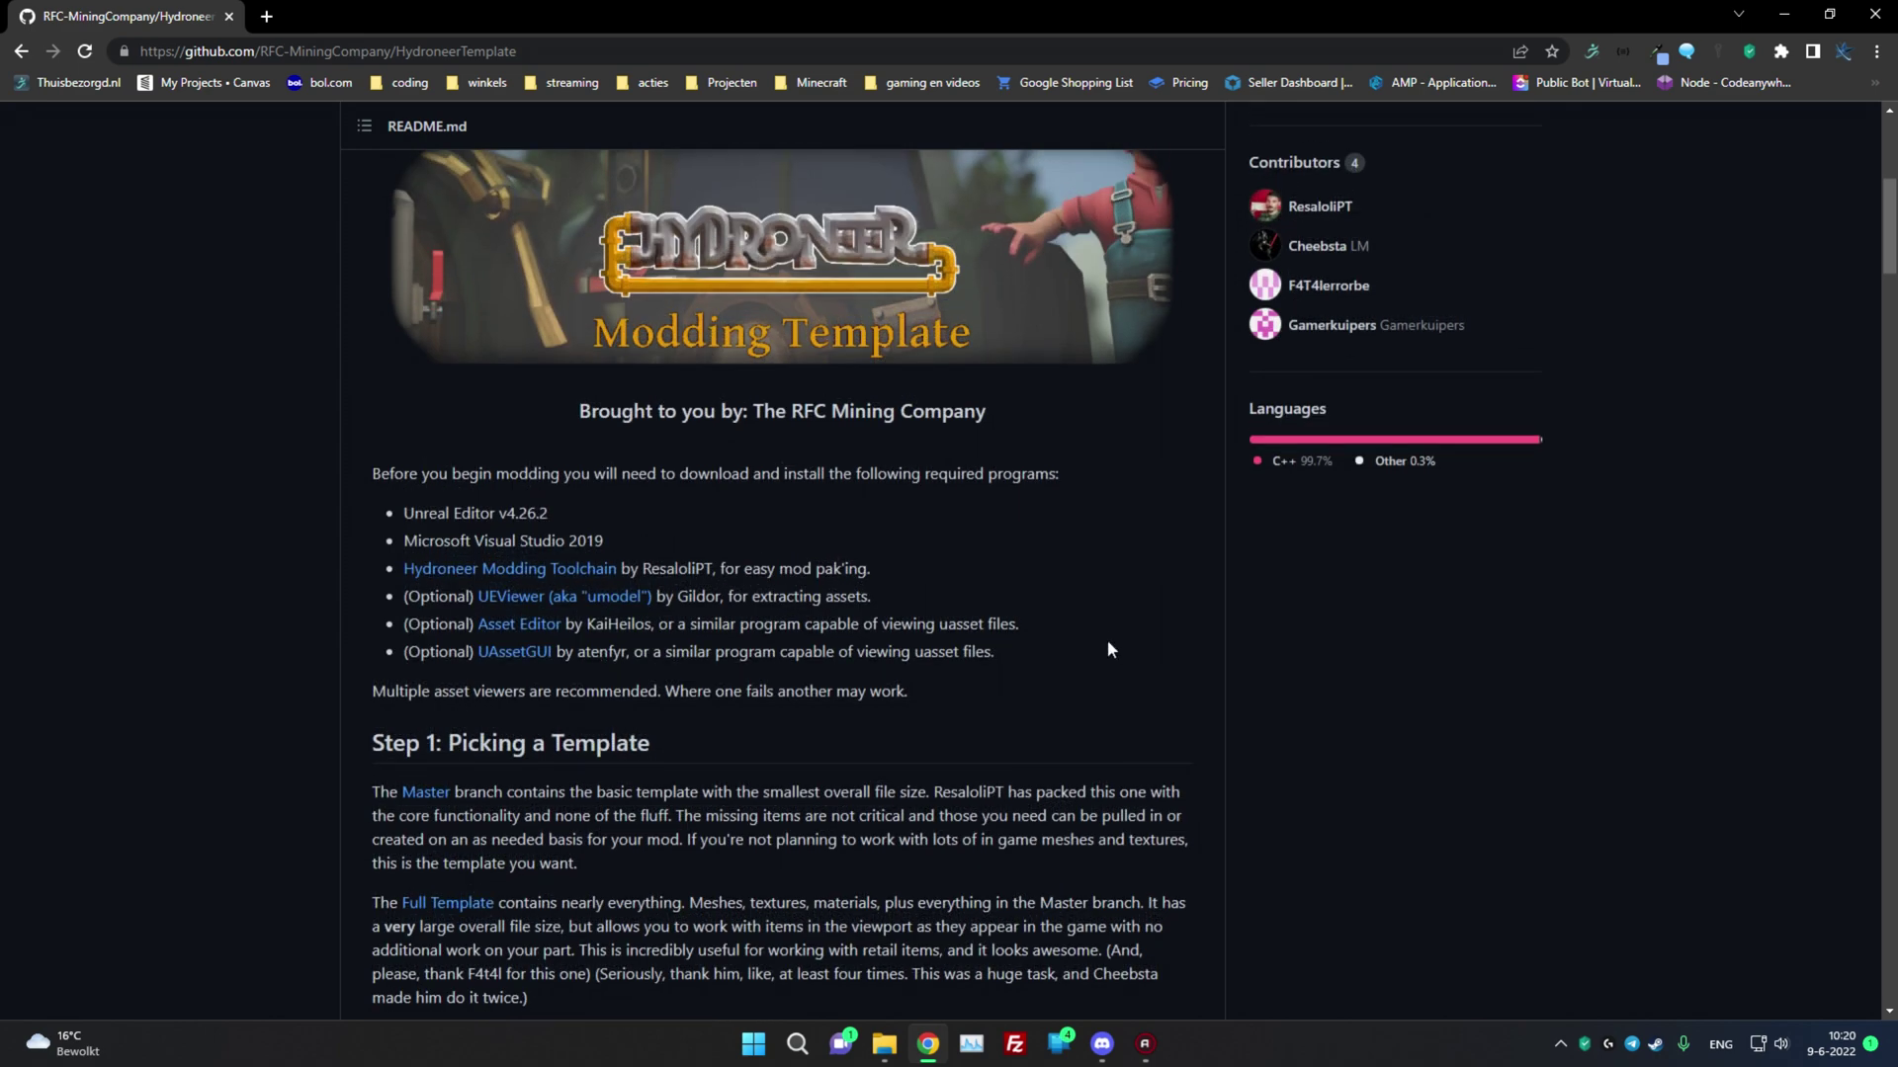
scroll(1106, 642, "down", 2)
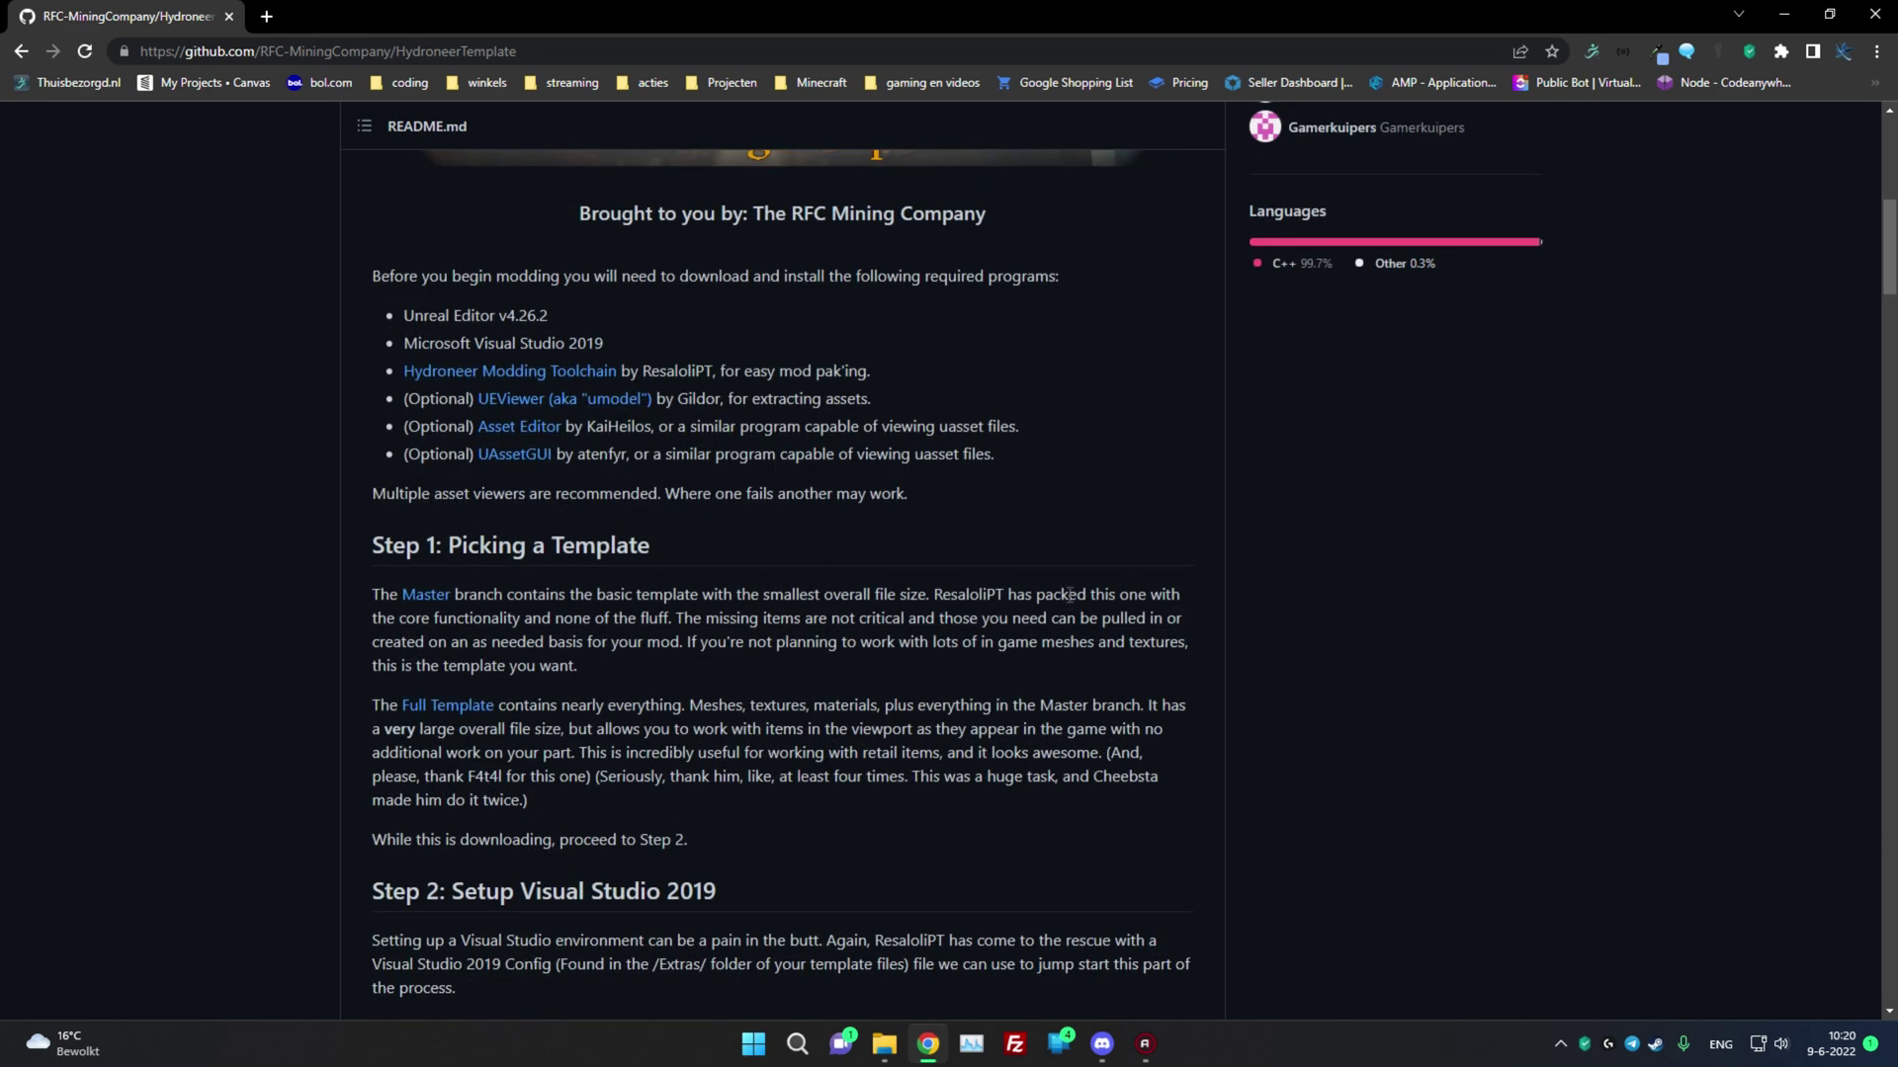
scroll(628, 429, "up", 1)
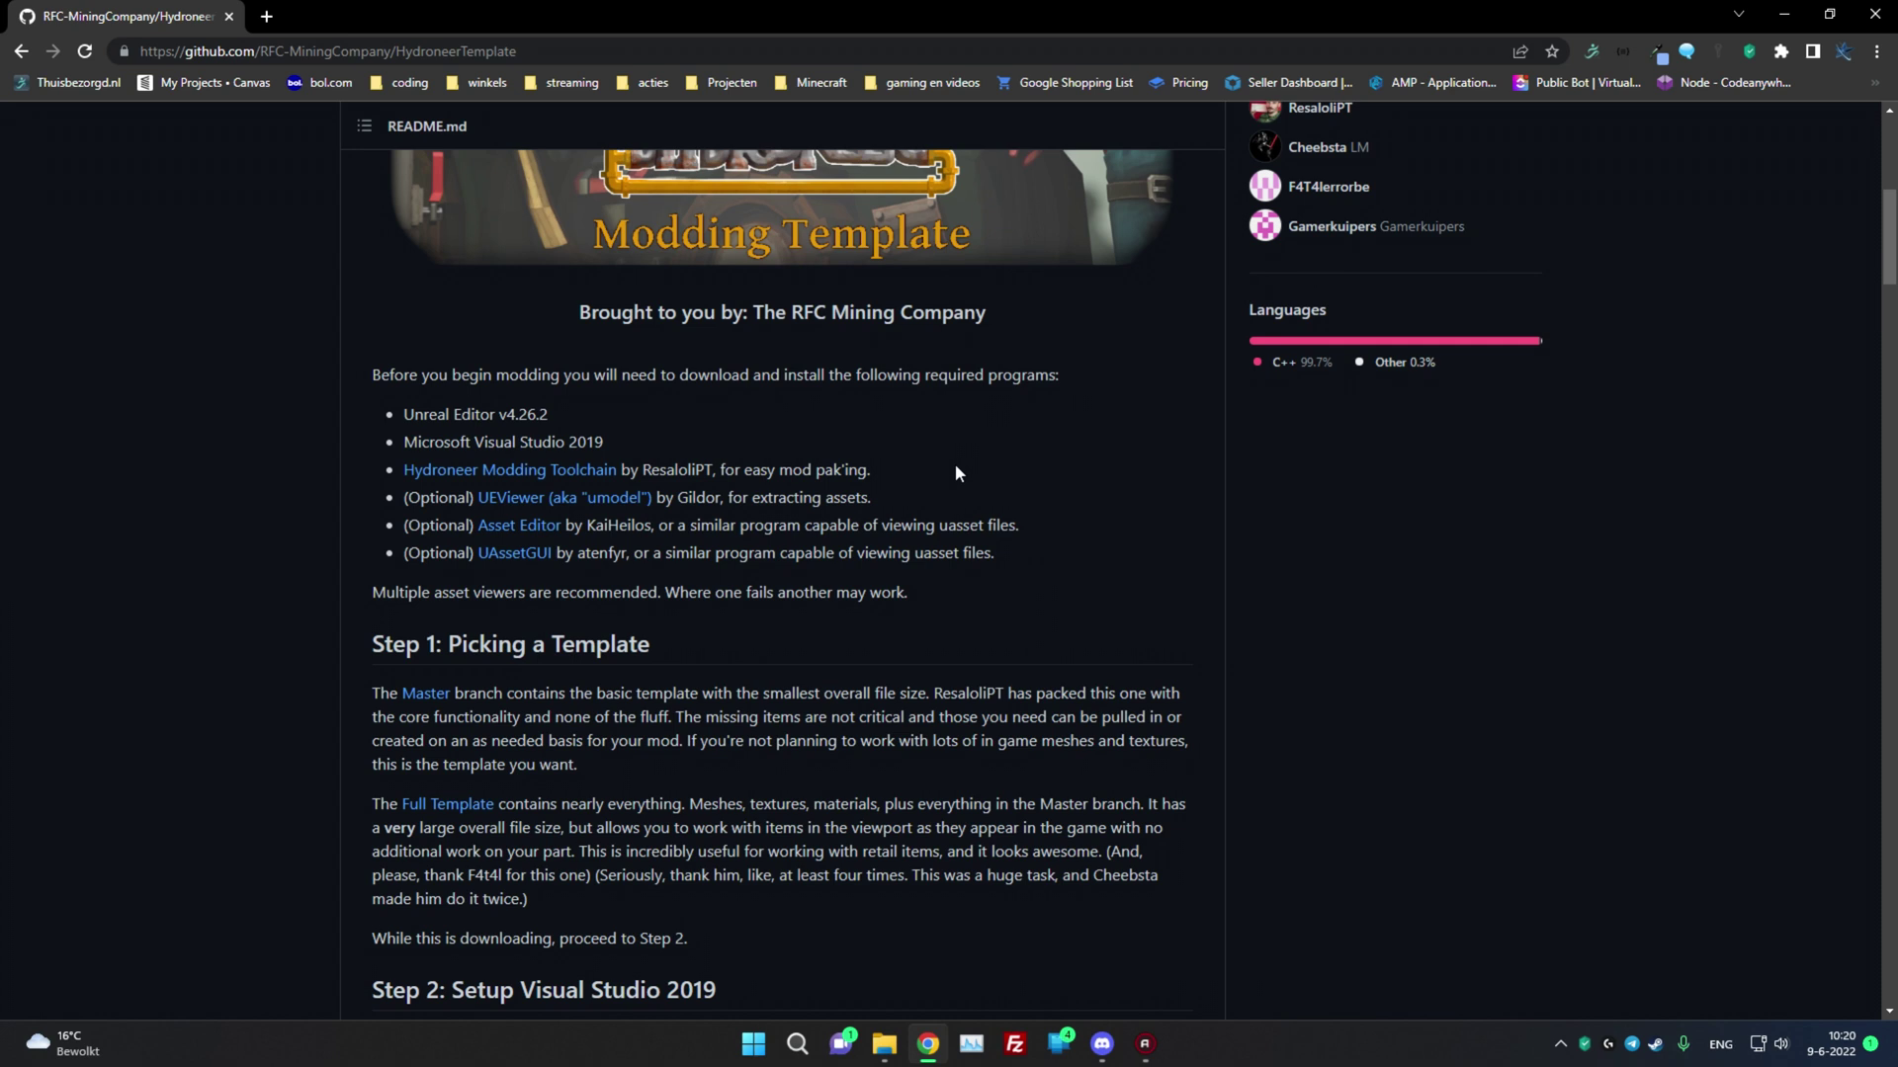
- Highlight the Unreal Editor requirement, search the web for "epic games launcher" in a new tab, and view the launcher's download page before closing it
left_click_drag(637, 417, 395, 415)
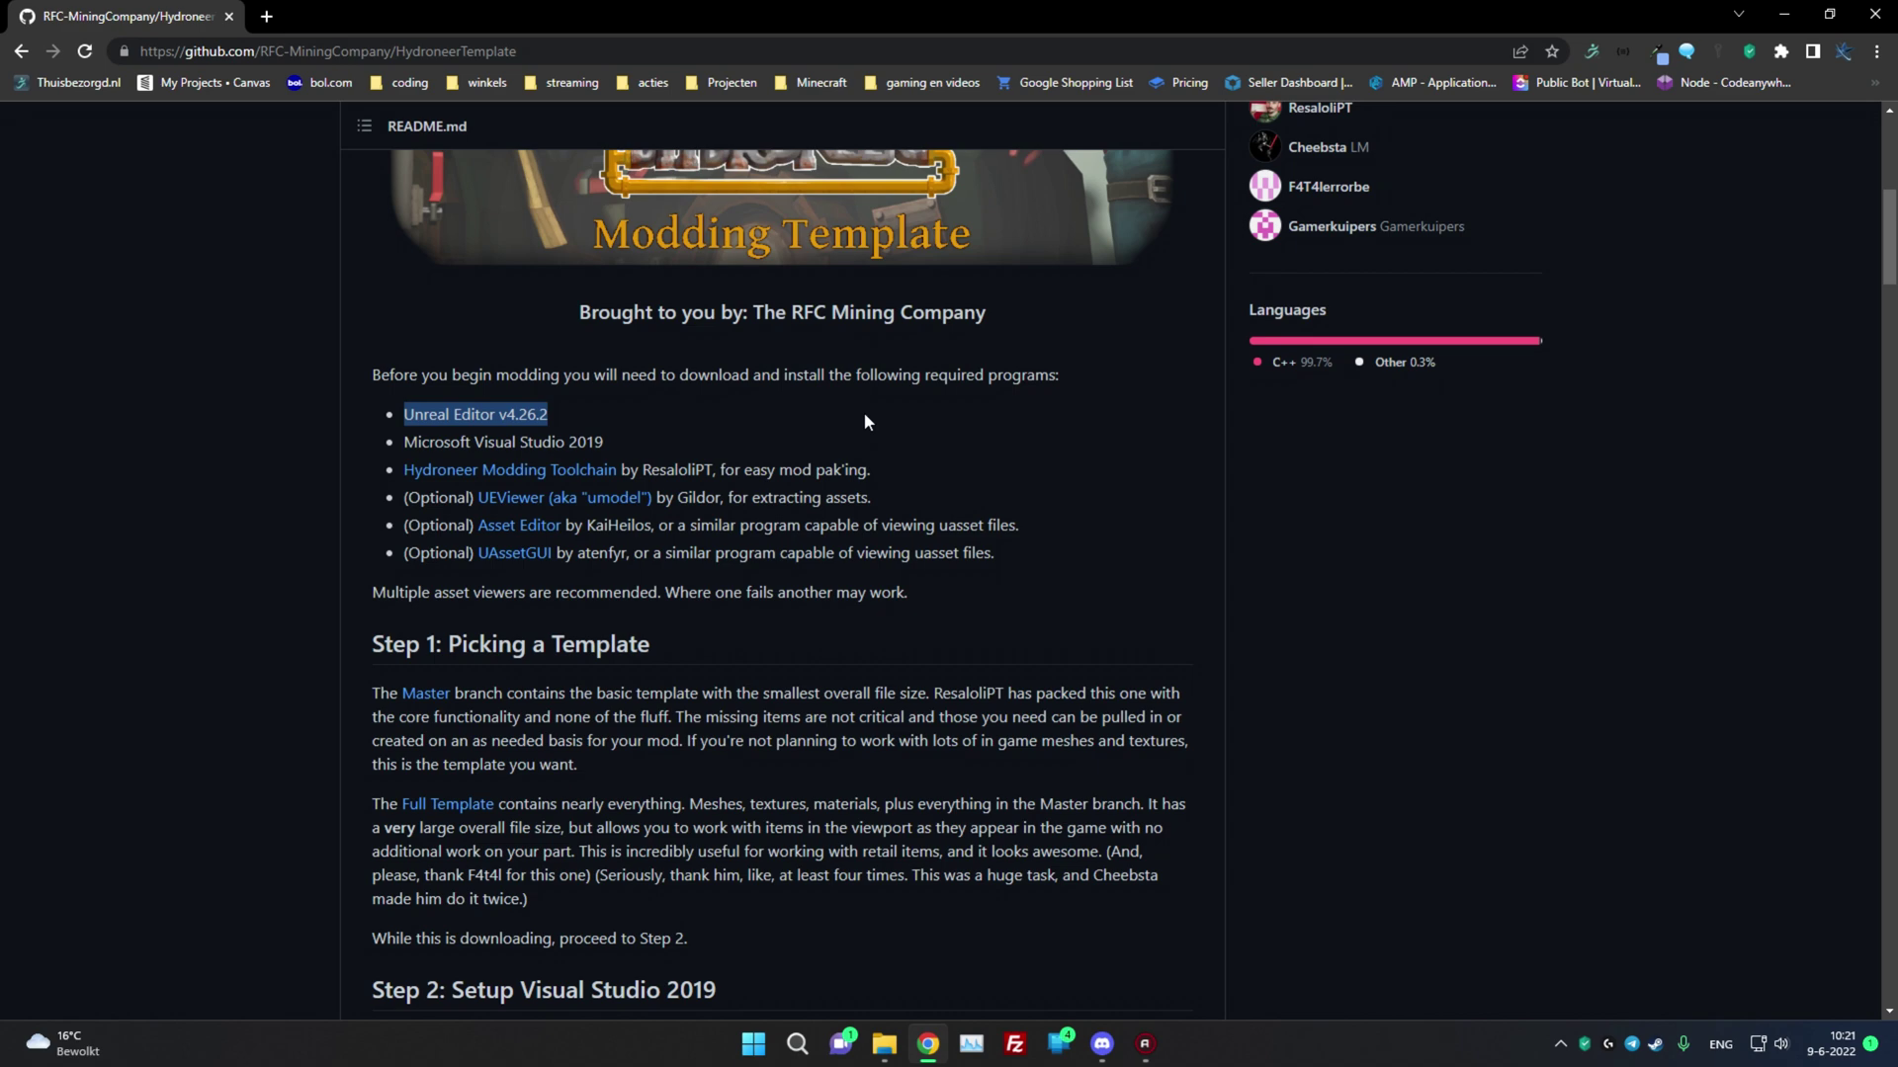
left_click(260, 14)
type("epic games launcher")
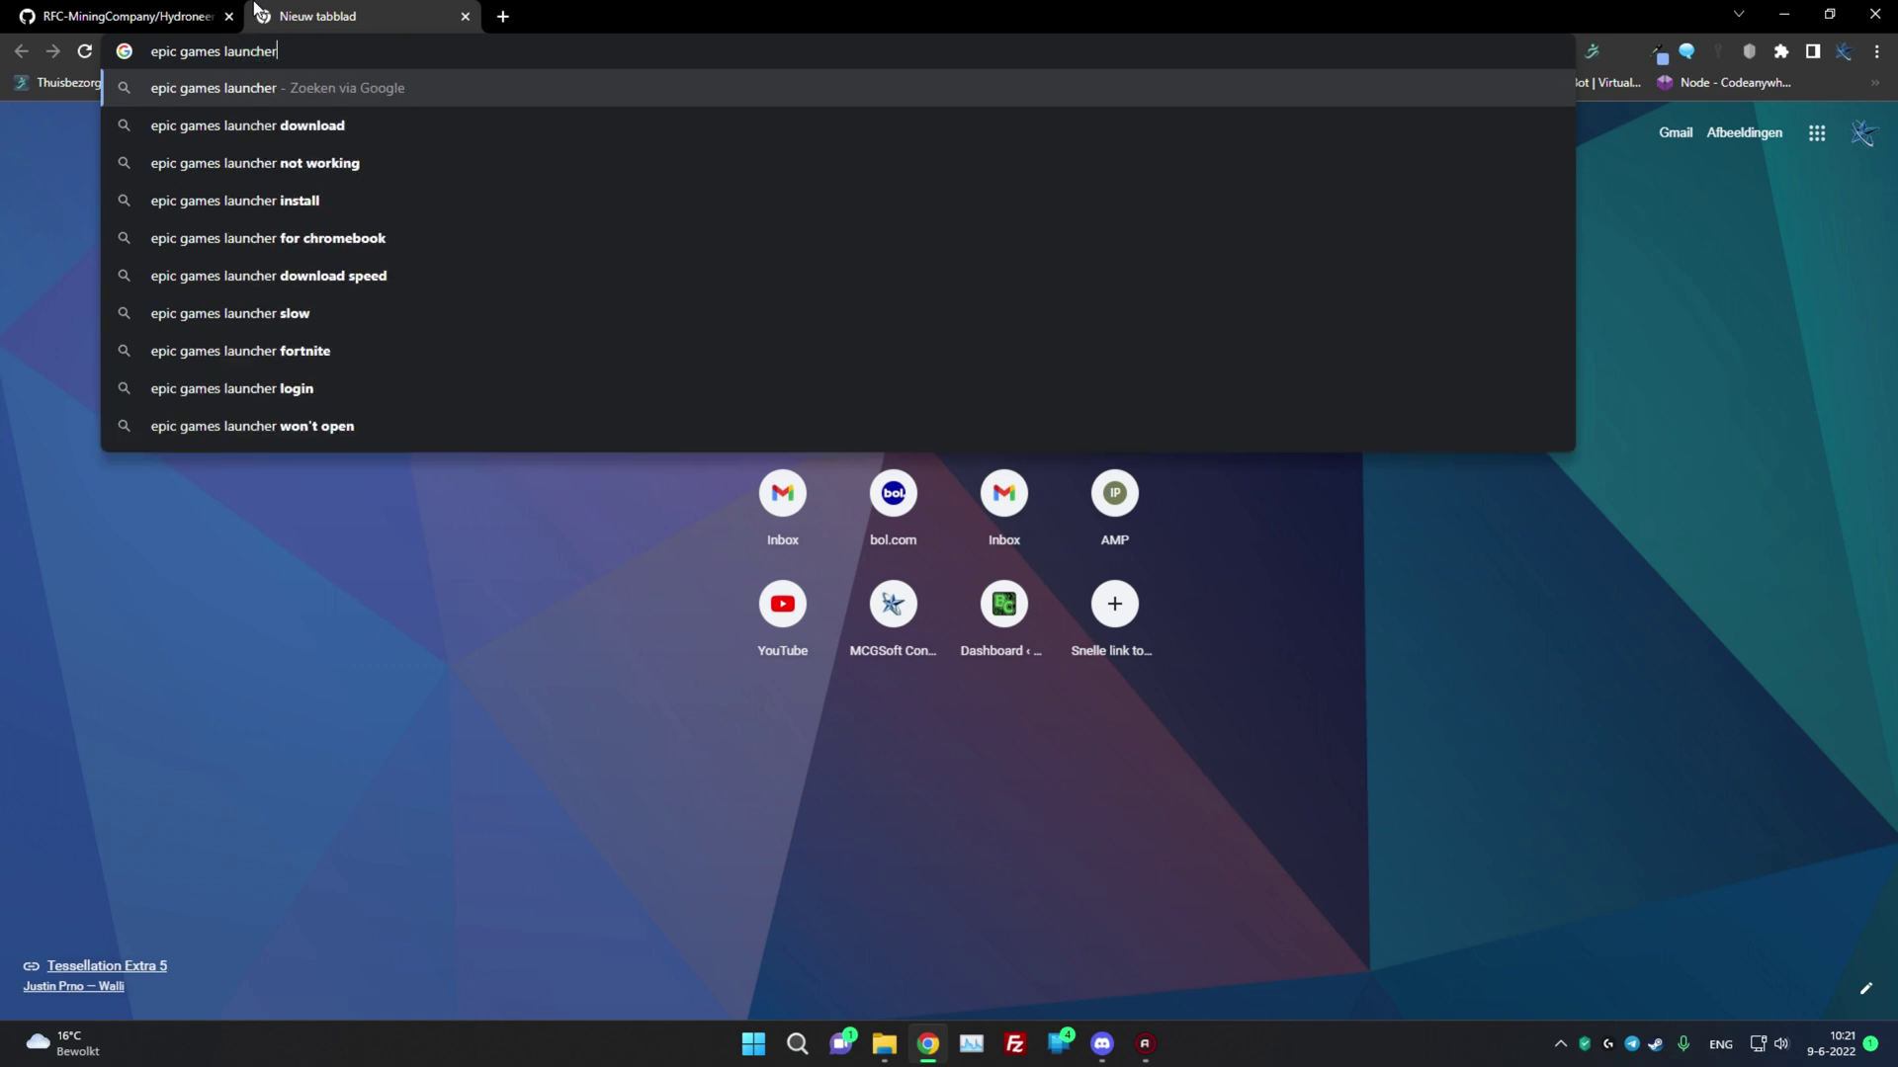
key("Return")
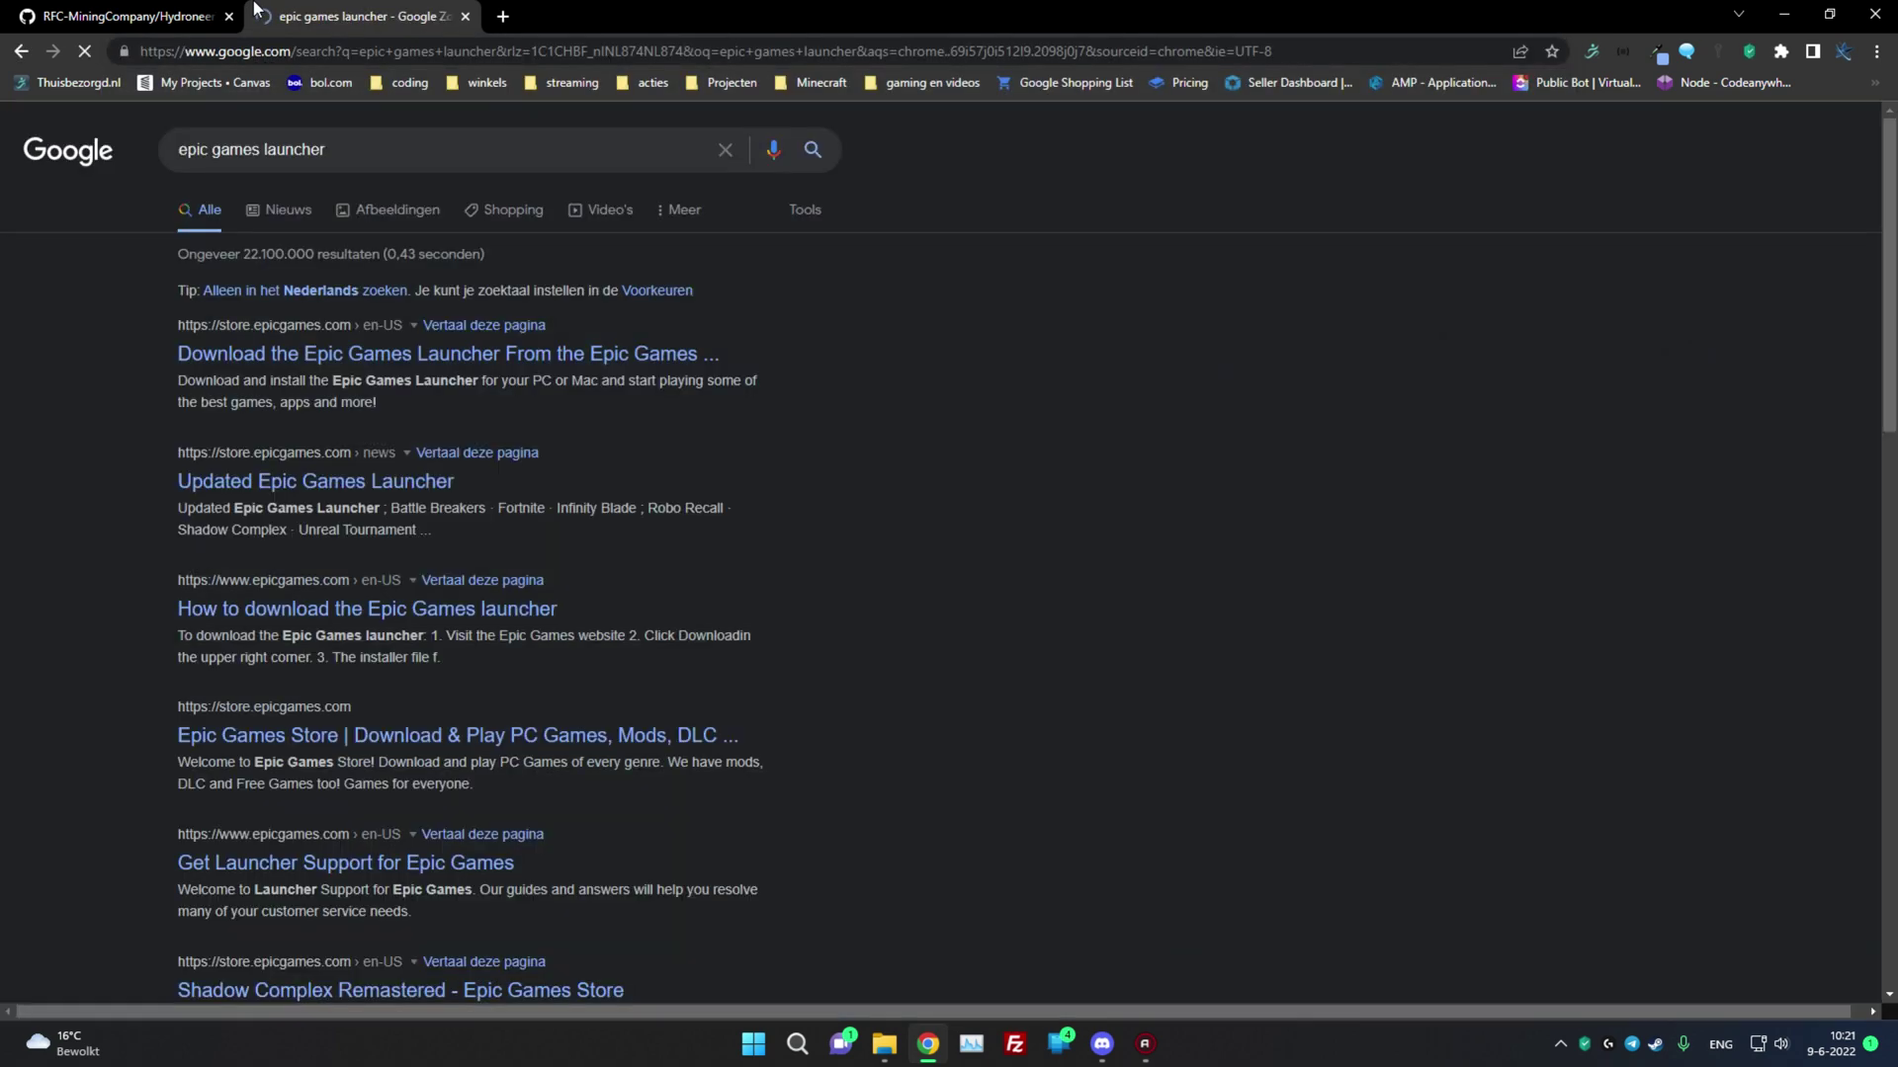
left_click(431, 366)
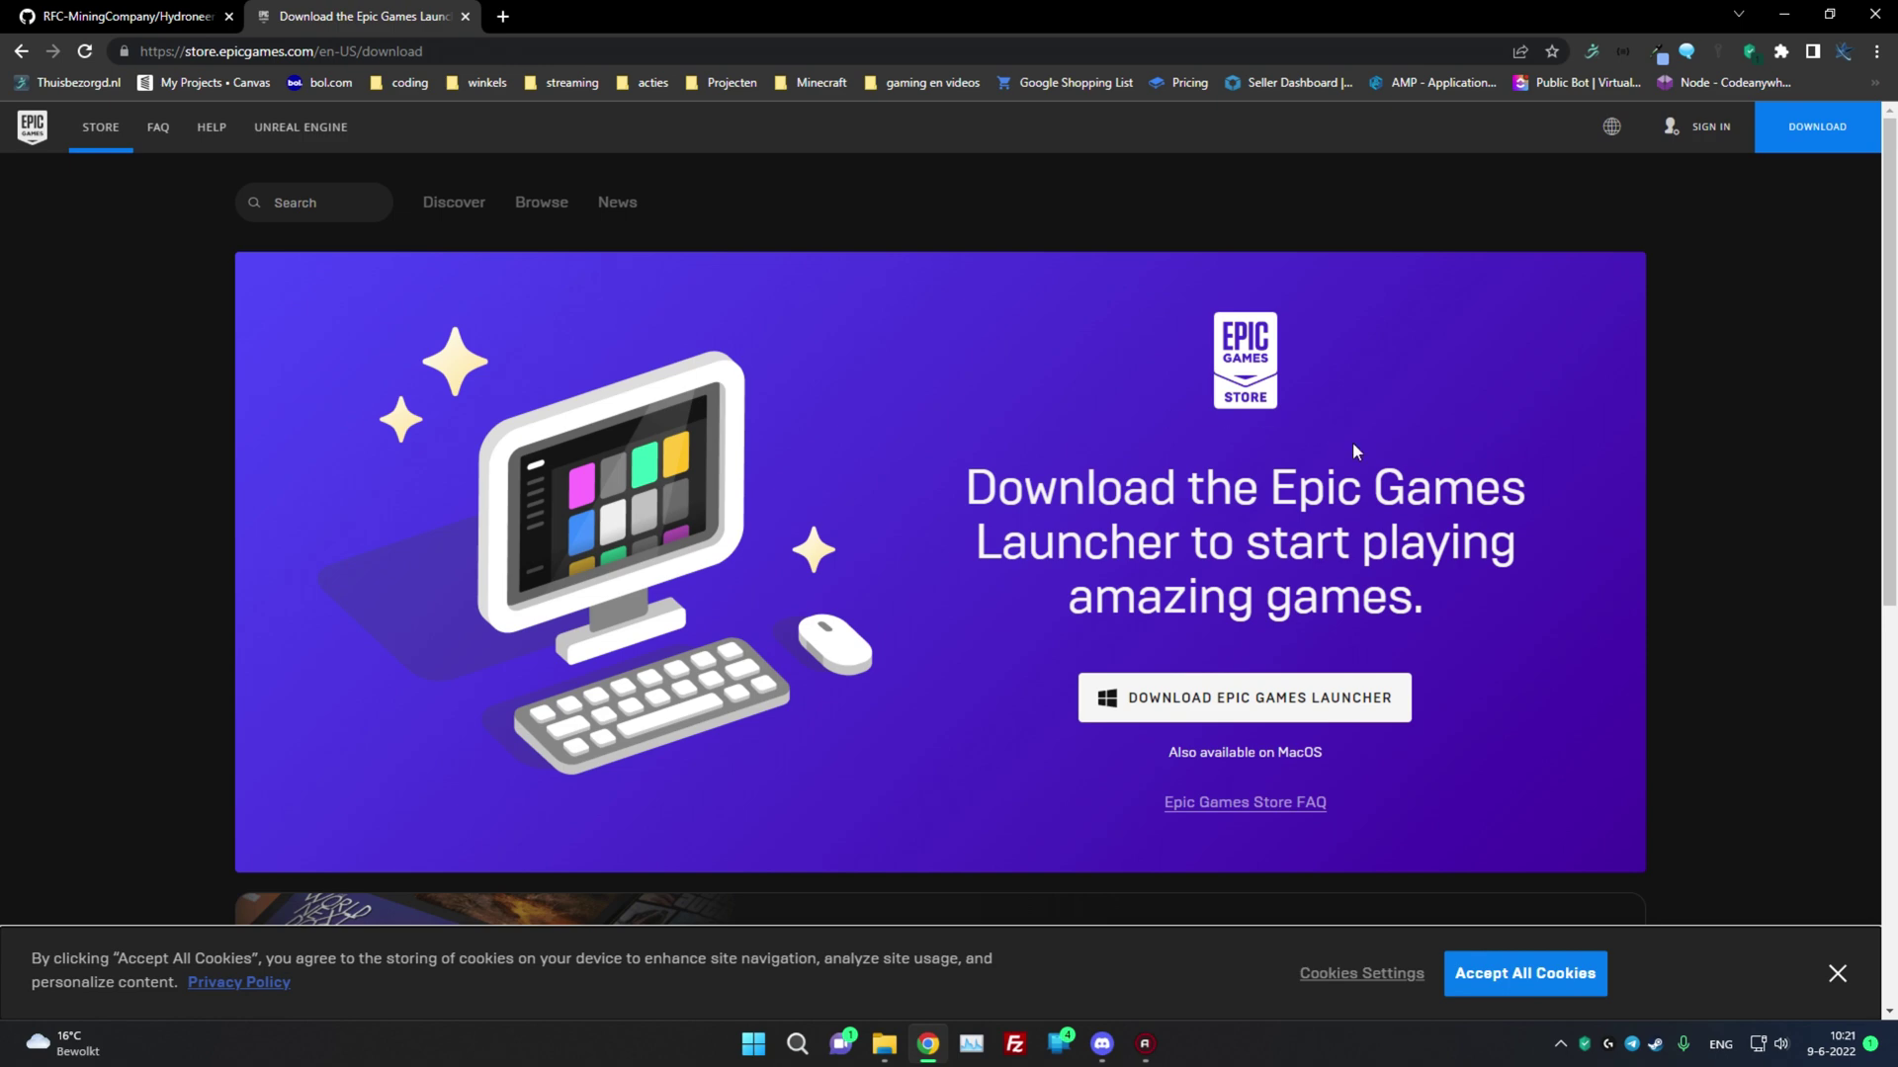
left_click(464, 16)
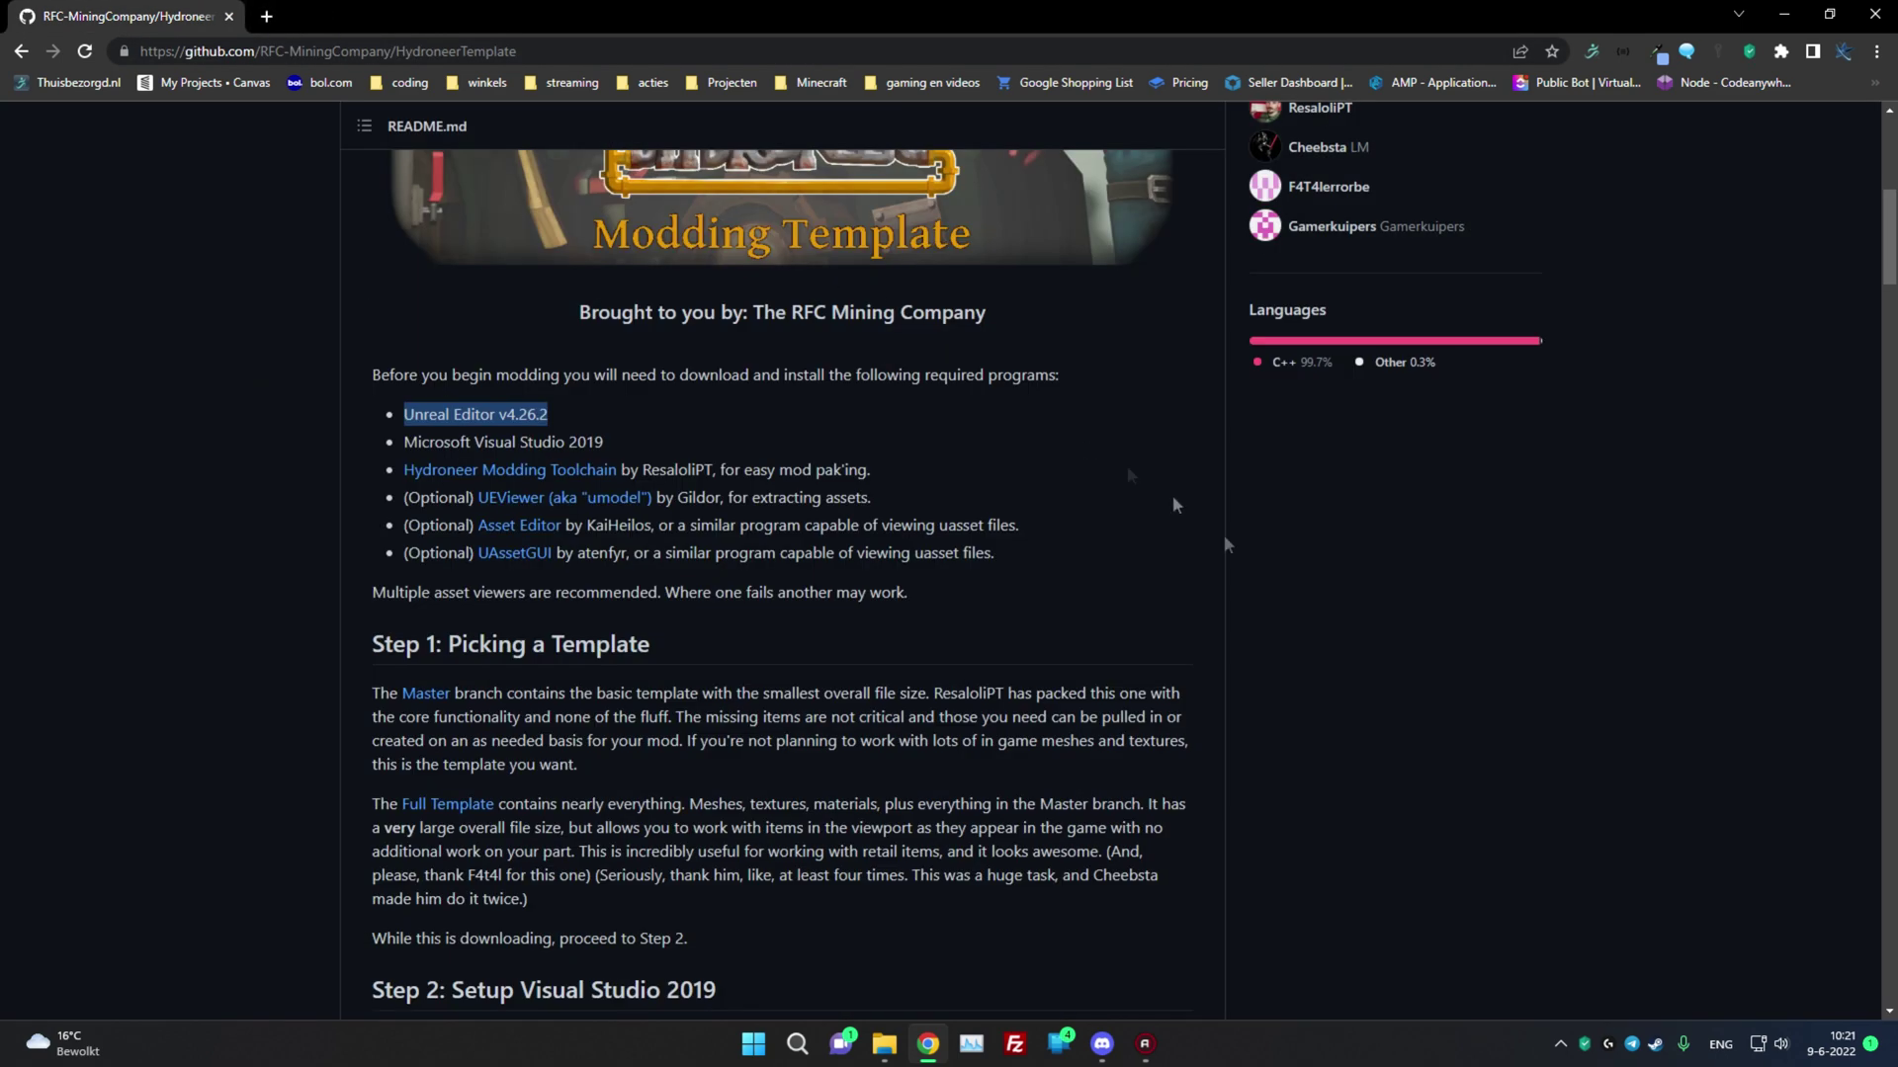
- Highlight the version number v4.26.2 in the README's Unreal Editor requirement, then clear the selection
left_click(919, 618)
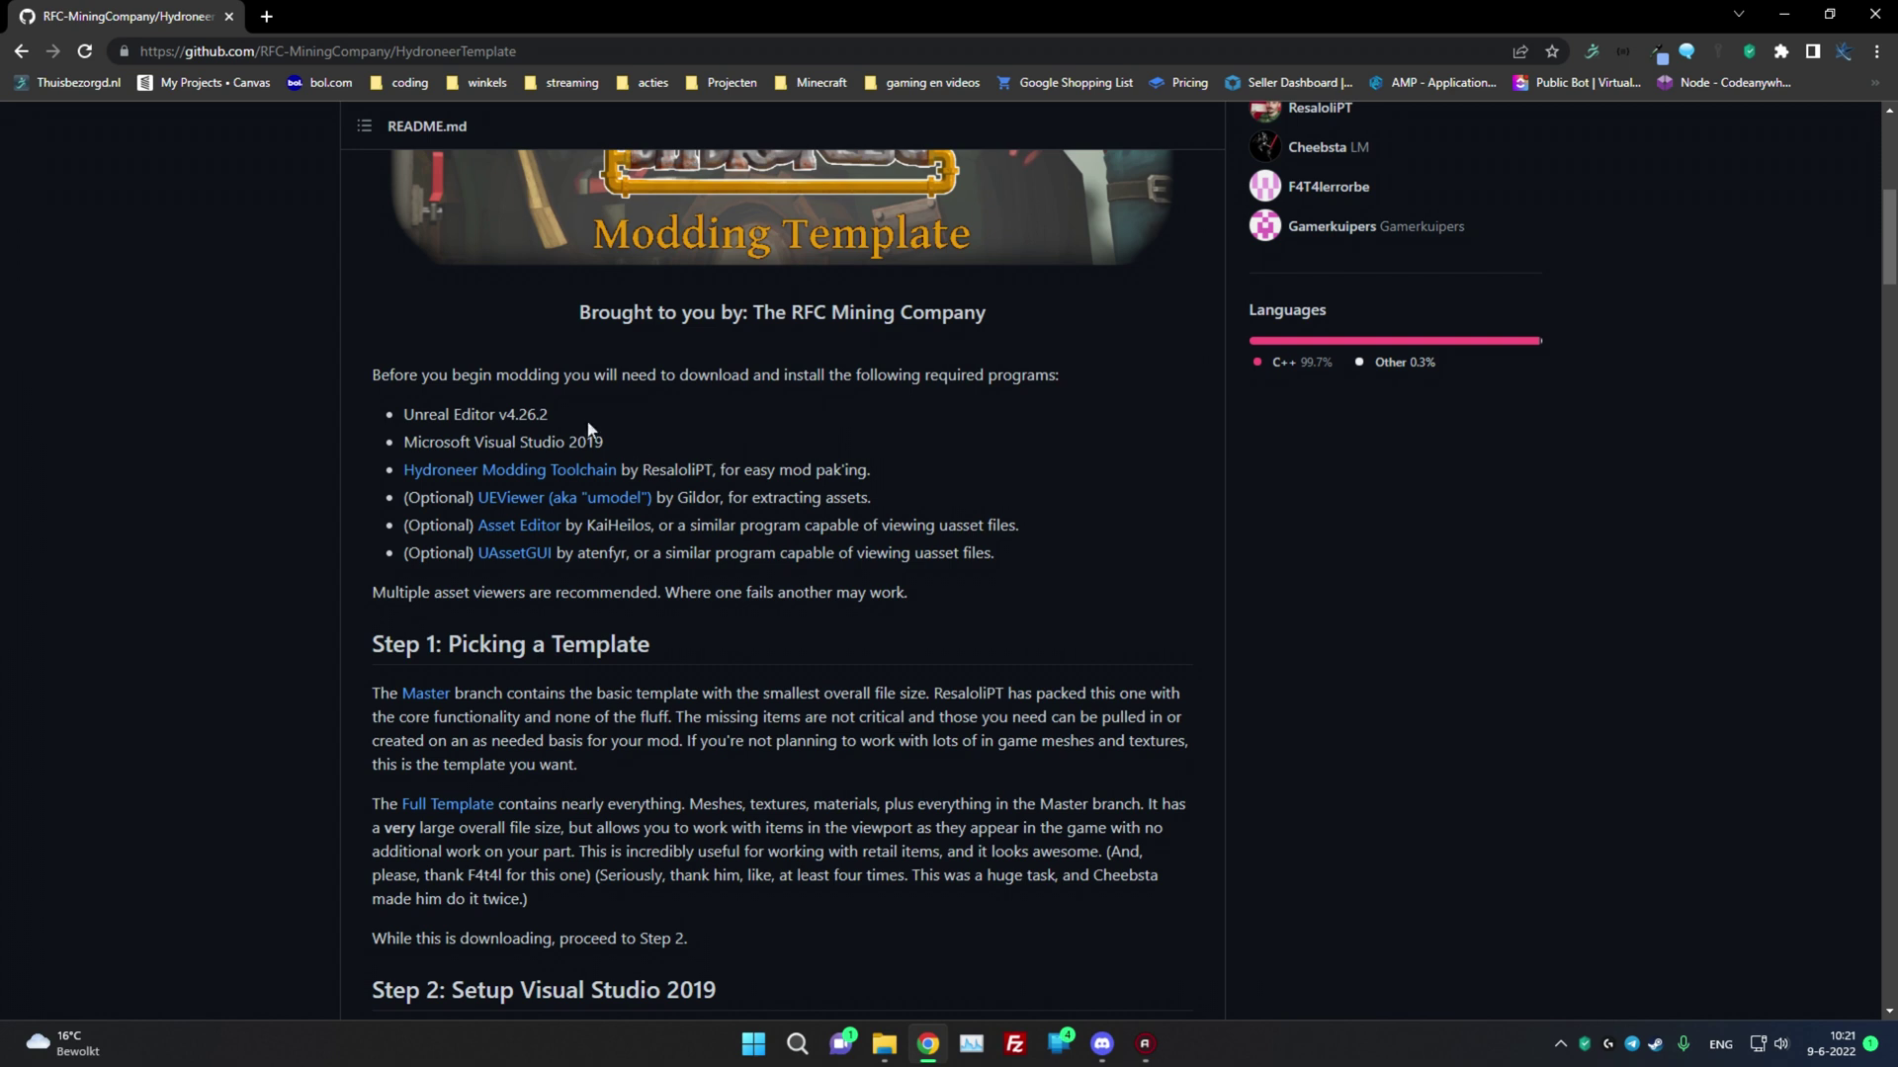
left_click_drag(550, 415, 496, 415)
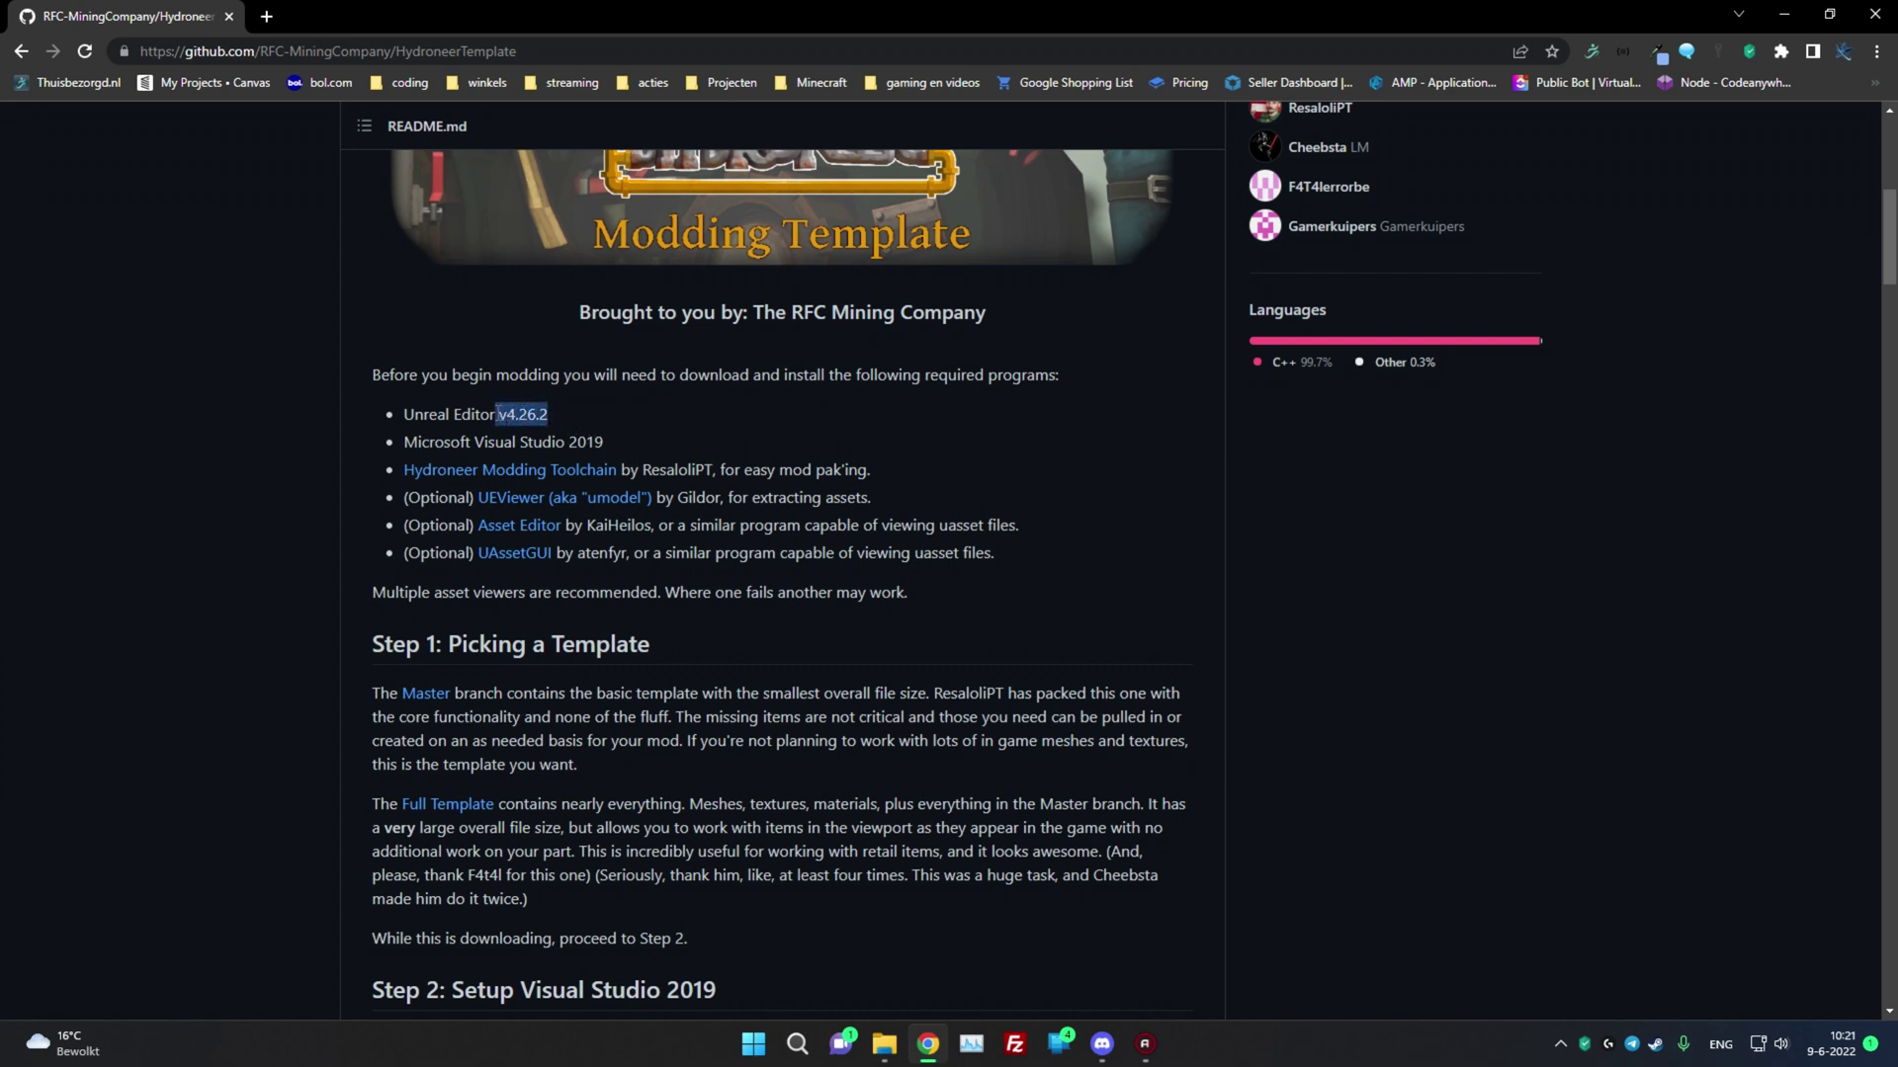
left_click(719, 399)
- Highlight the Microsoft Visual Studio 2019 entry in the required programs list for review, leaving nothing selected
left_click_drag(389, 450, 607, 439)
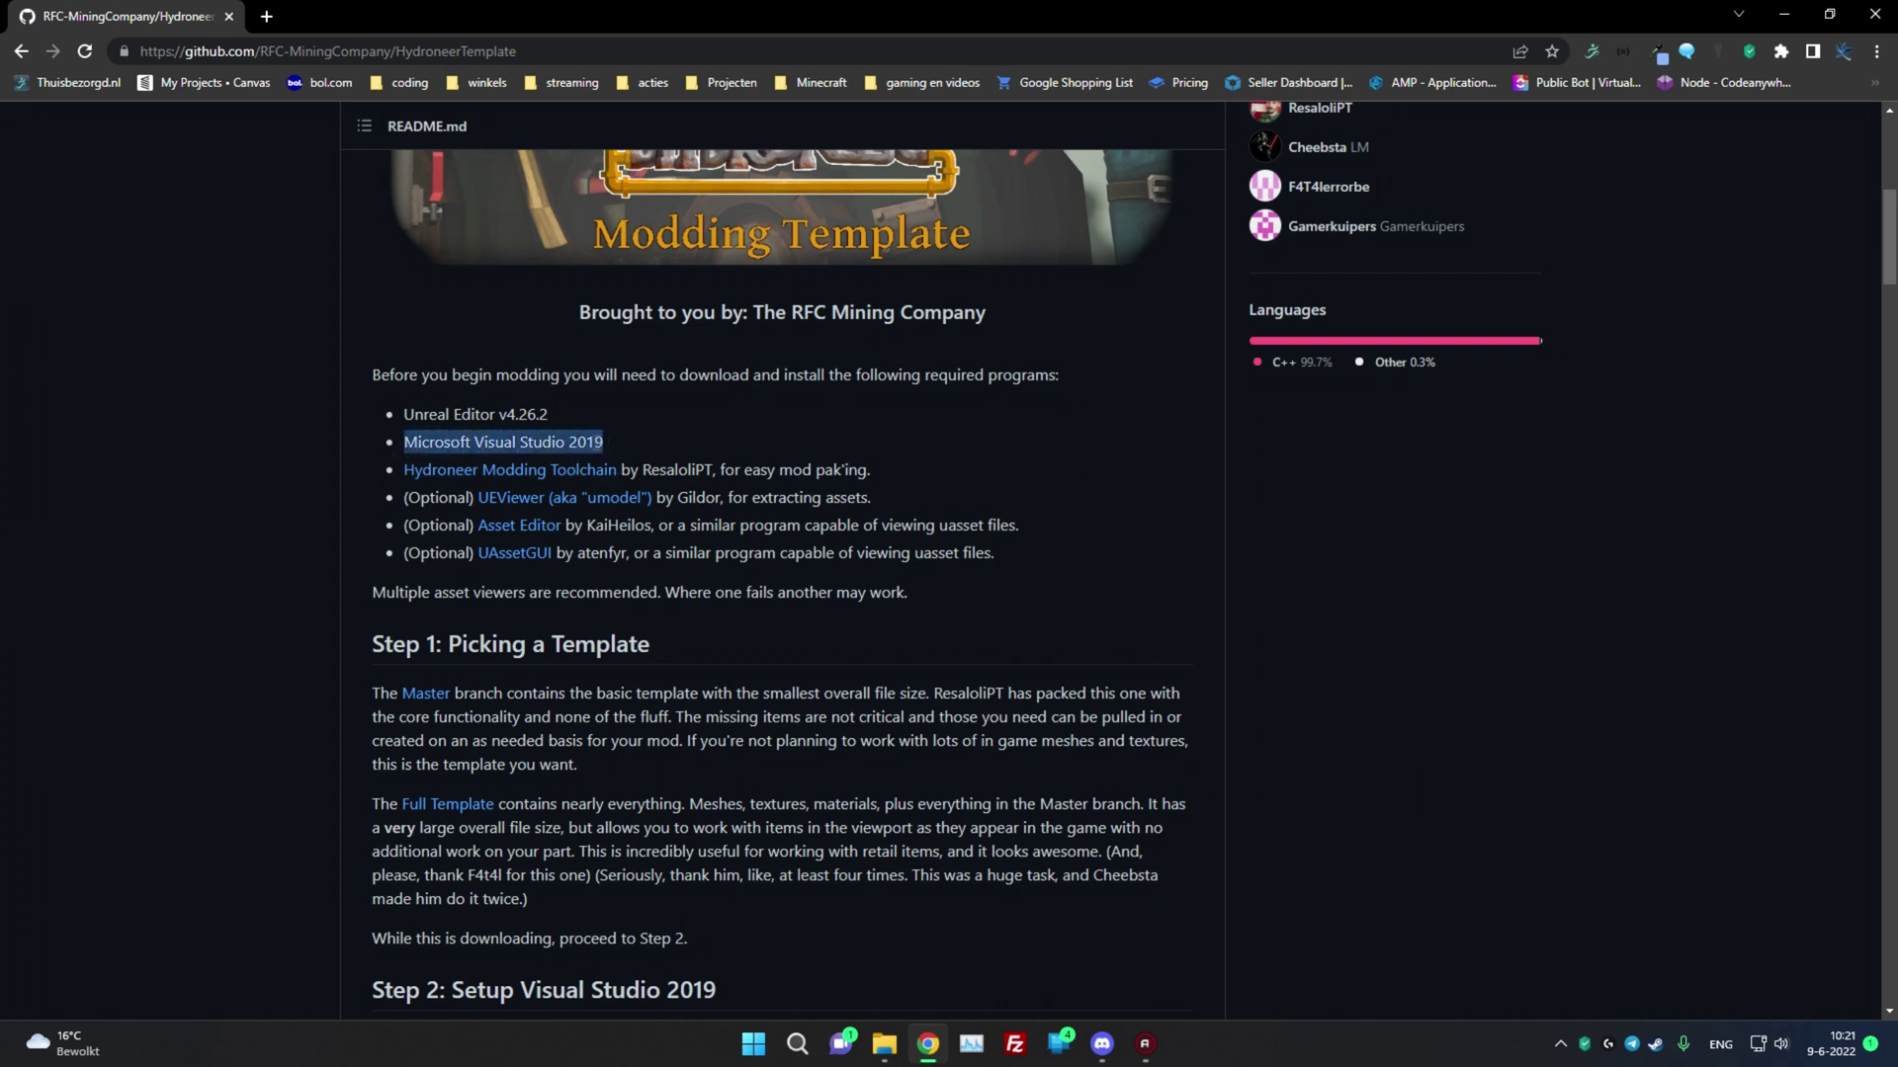
left_click(537, 432)
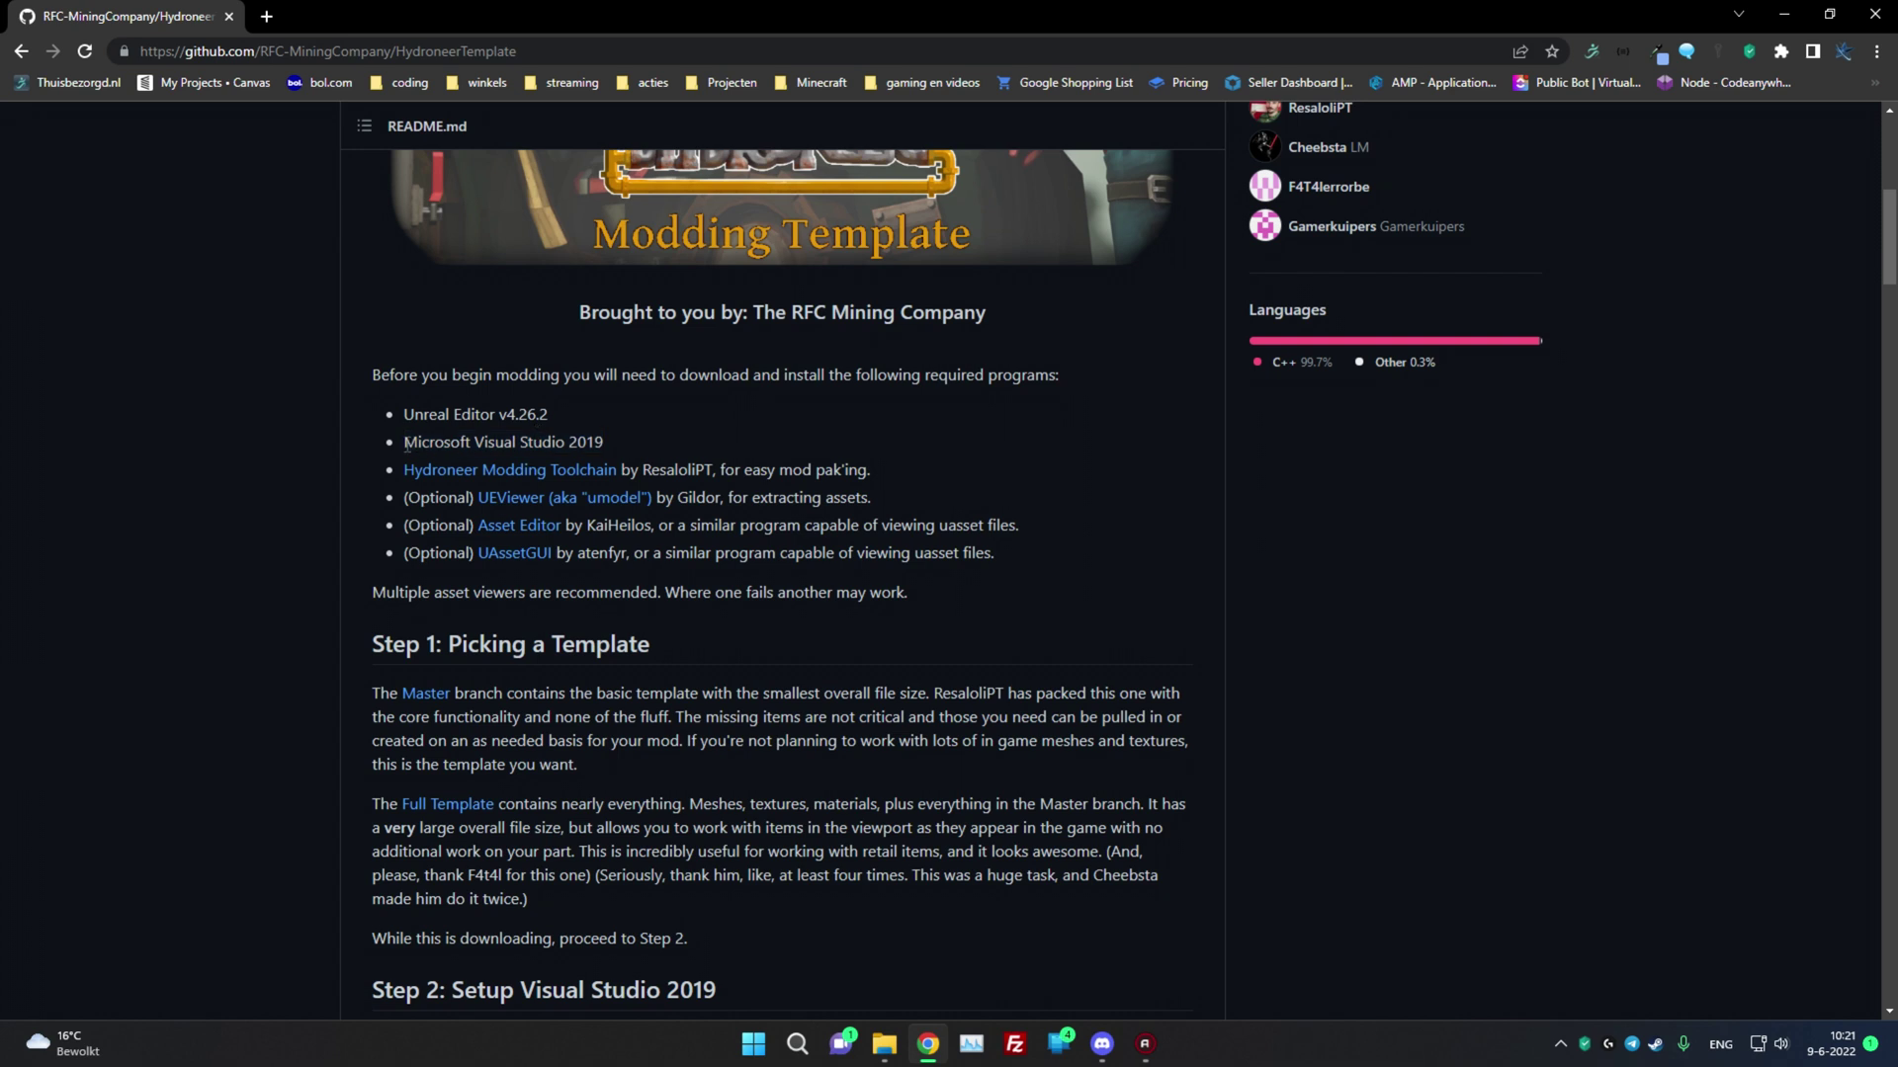
left_click_drag(405, 445, 607, 444)
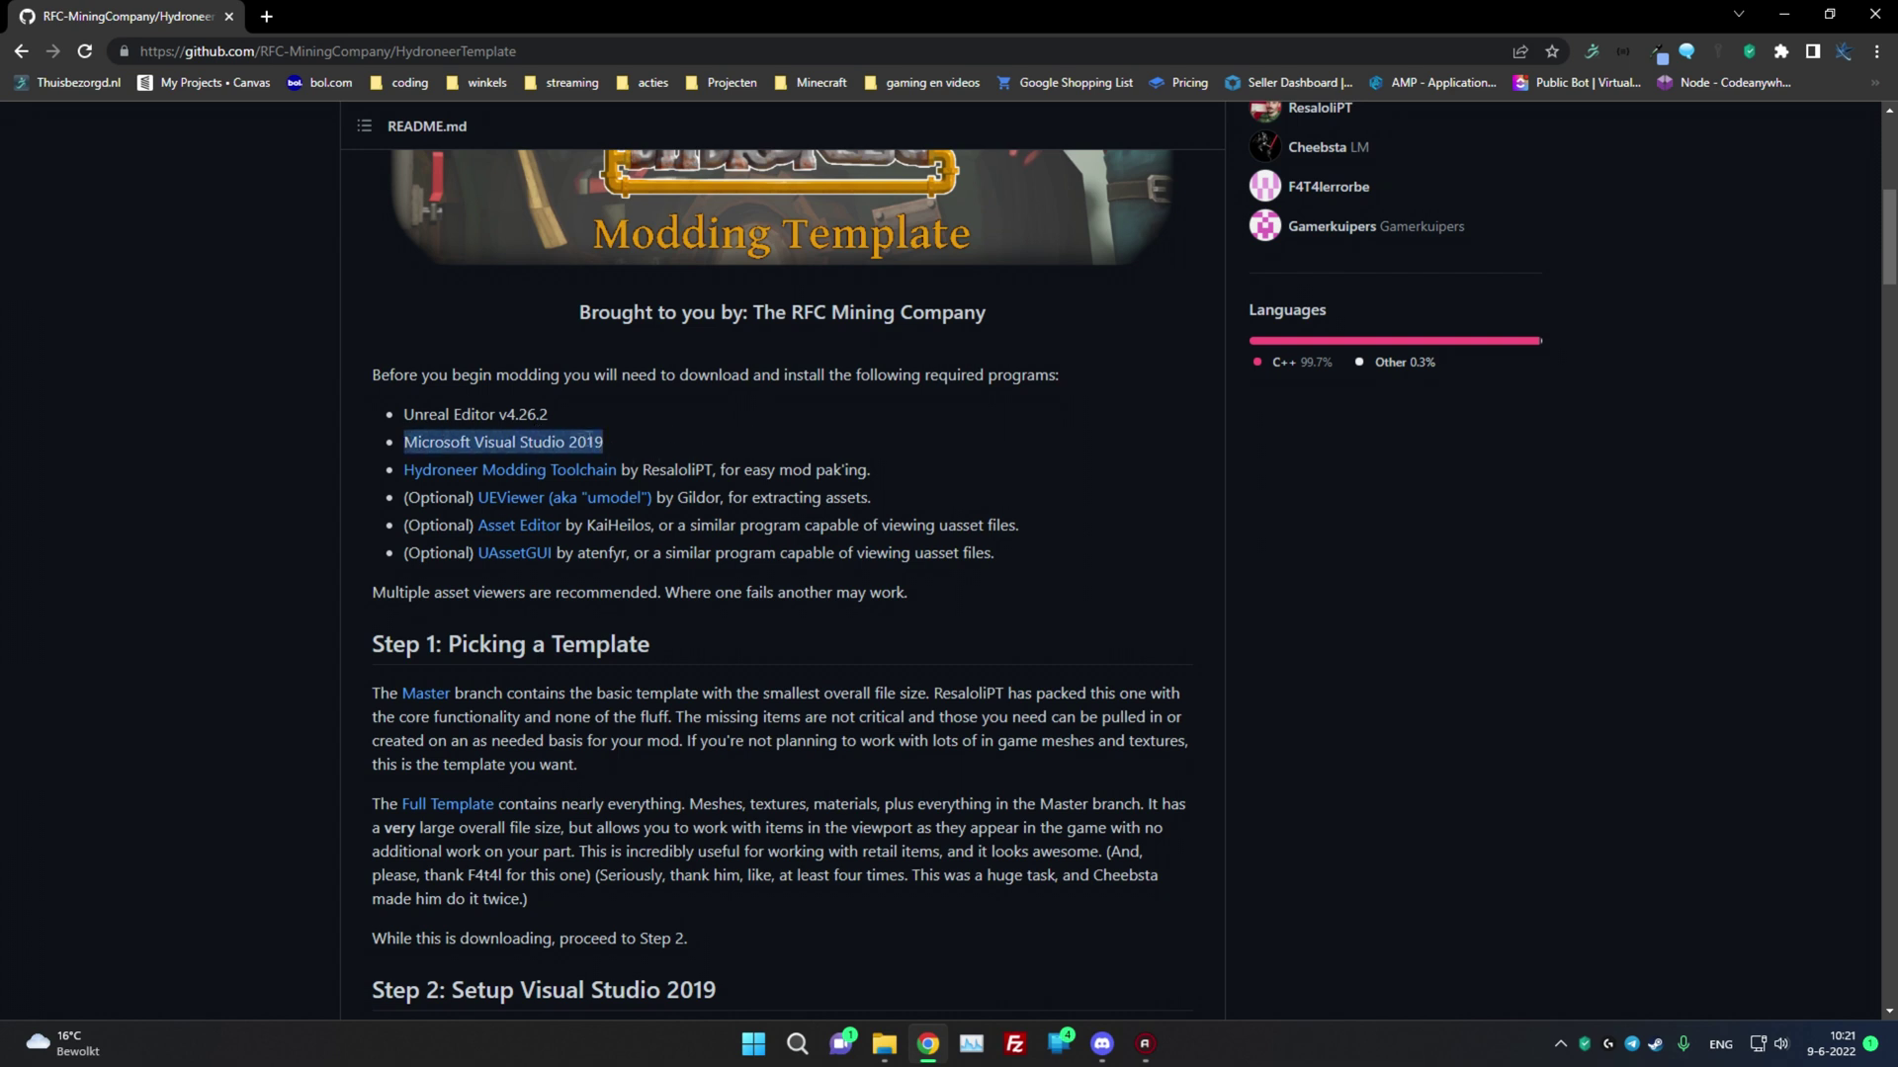
left_click(564, 441)
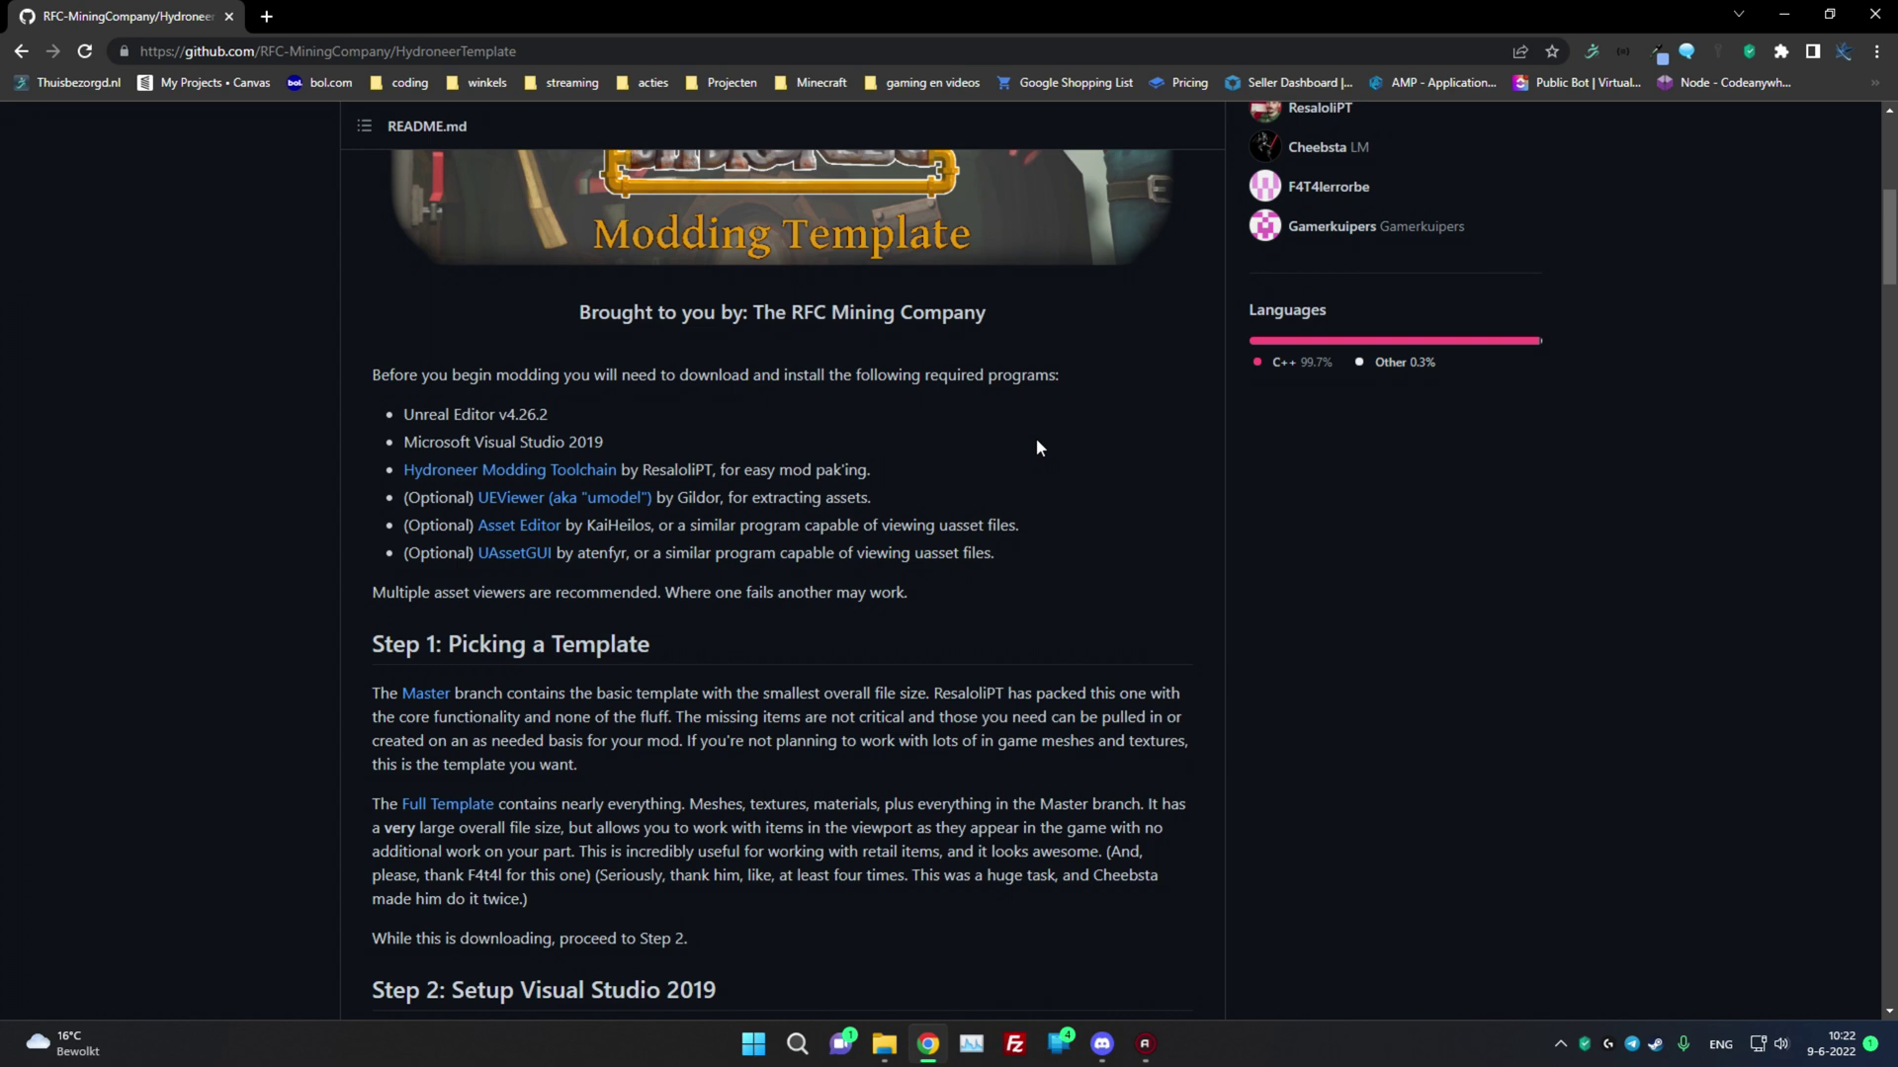
left_click_drag(605, 442, 398, 460)
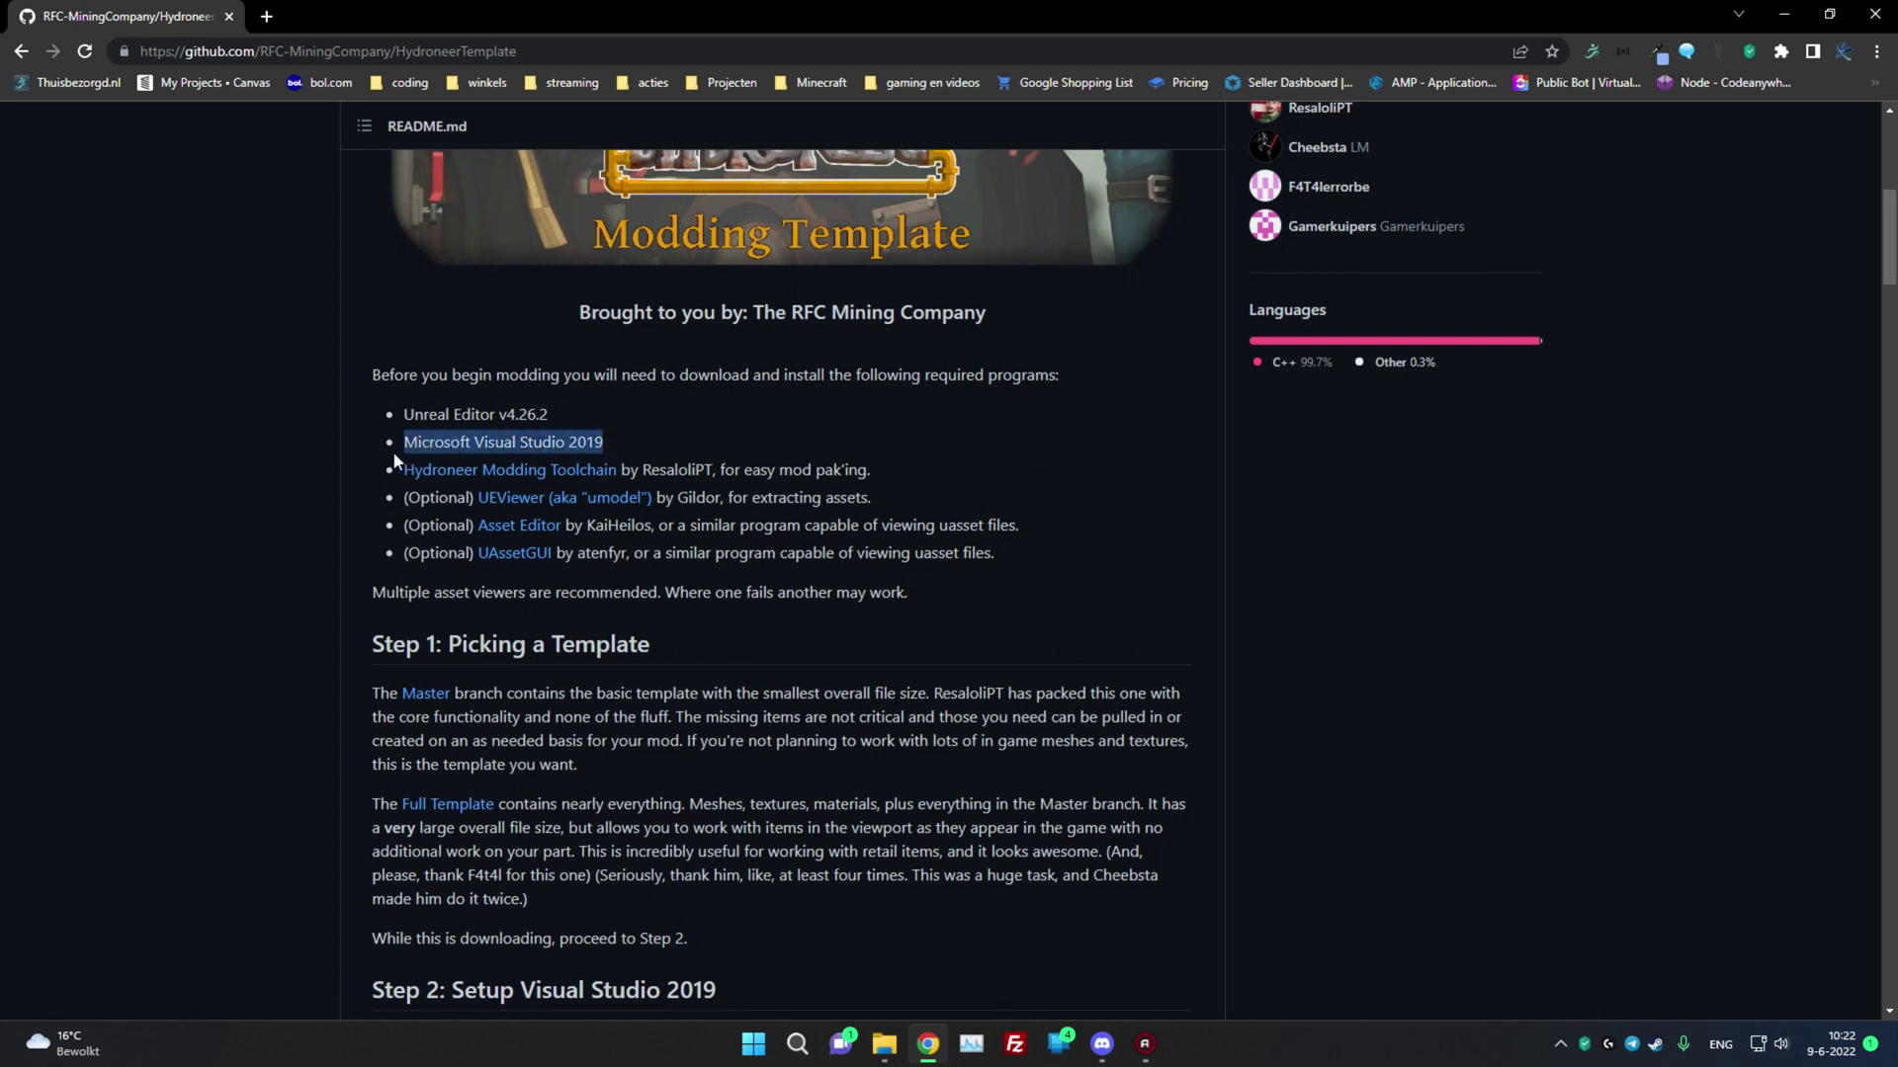
left_click(963, 470)
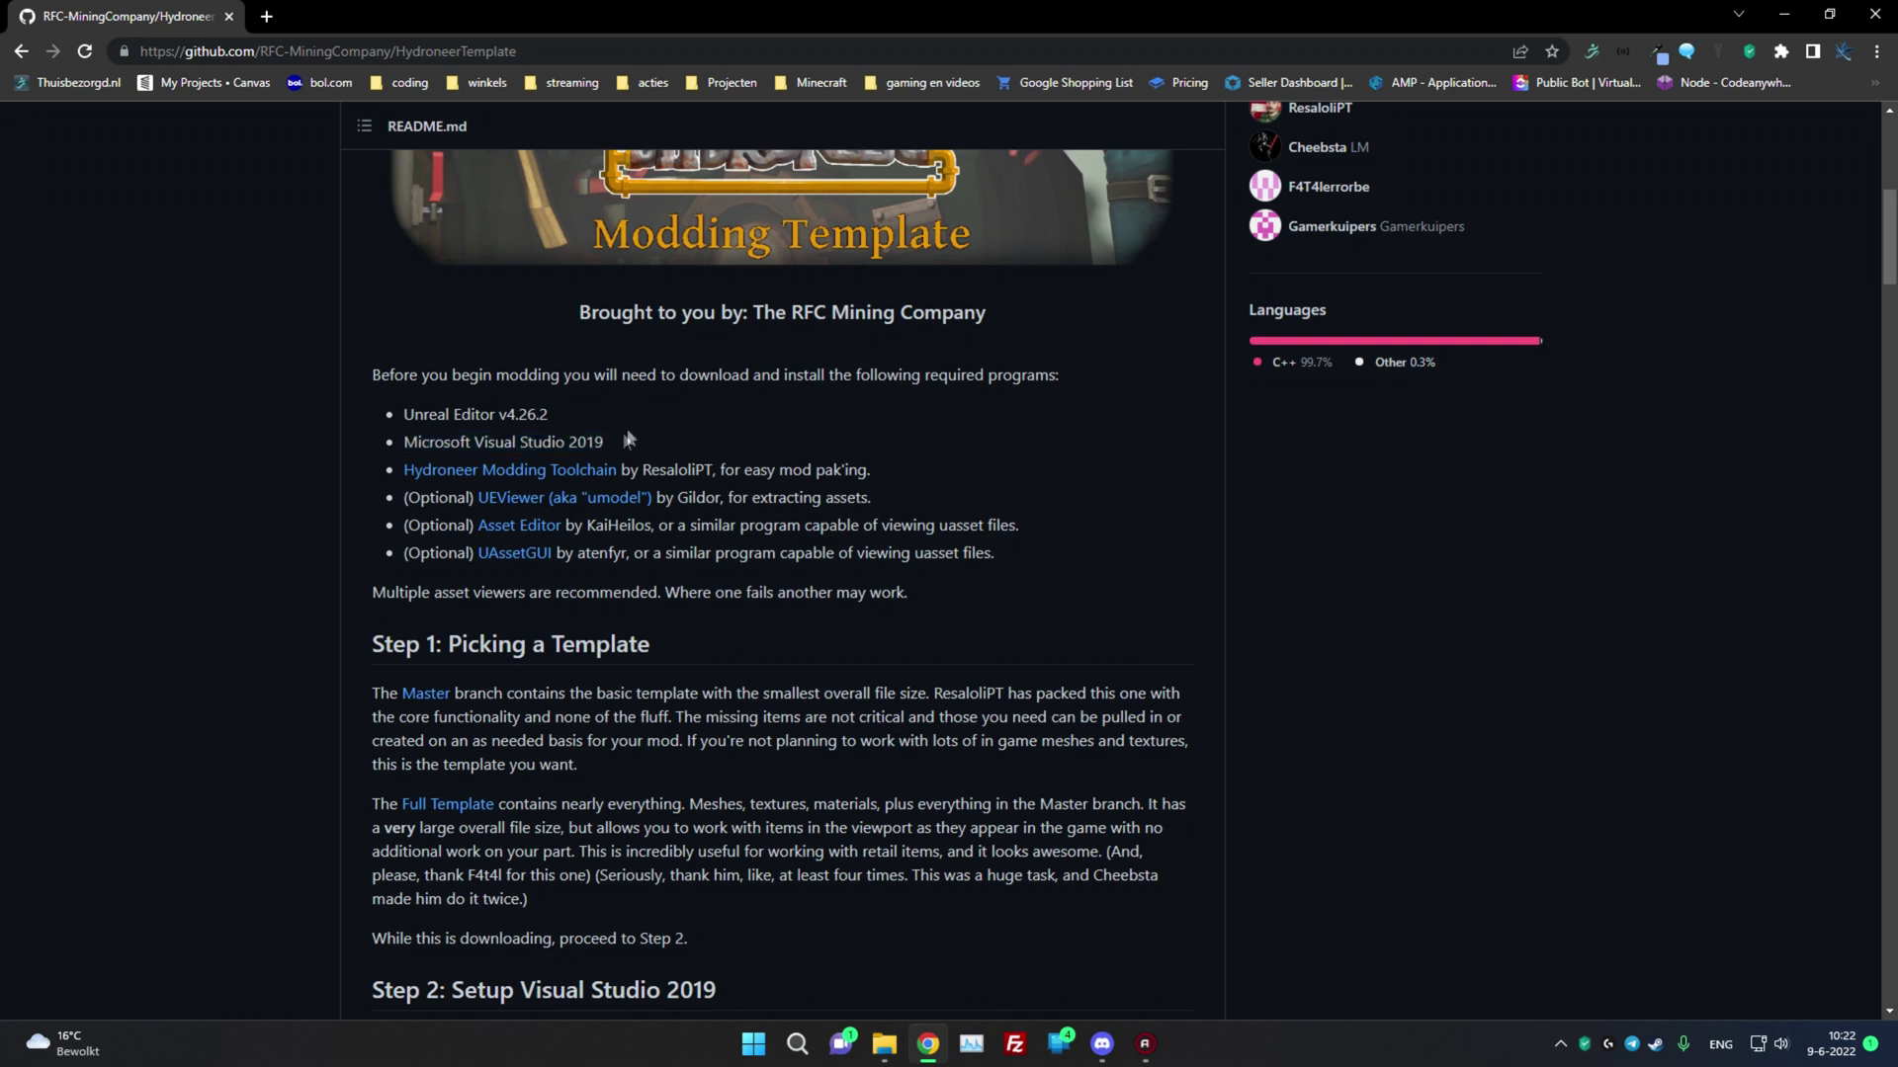
double_click(587, 442)
left_click_drag(404, 445, 680, 429)
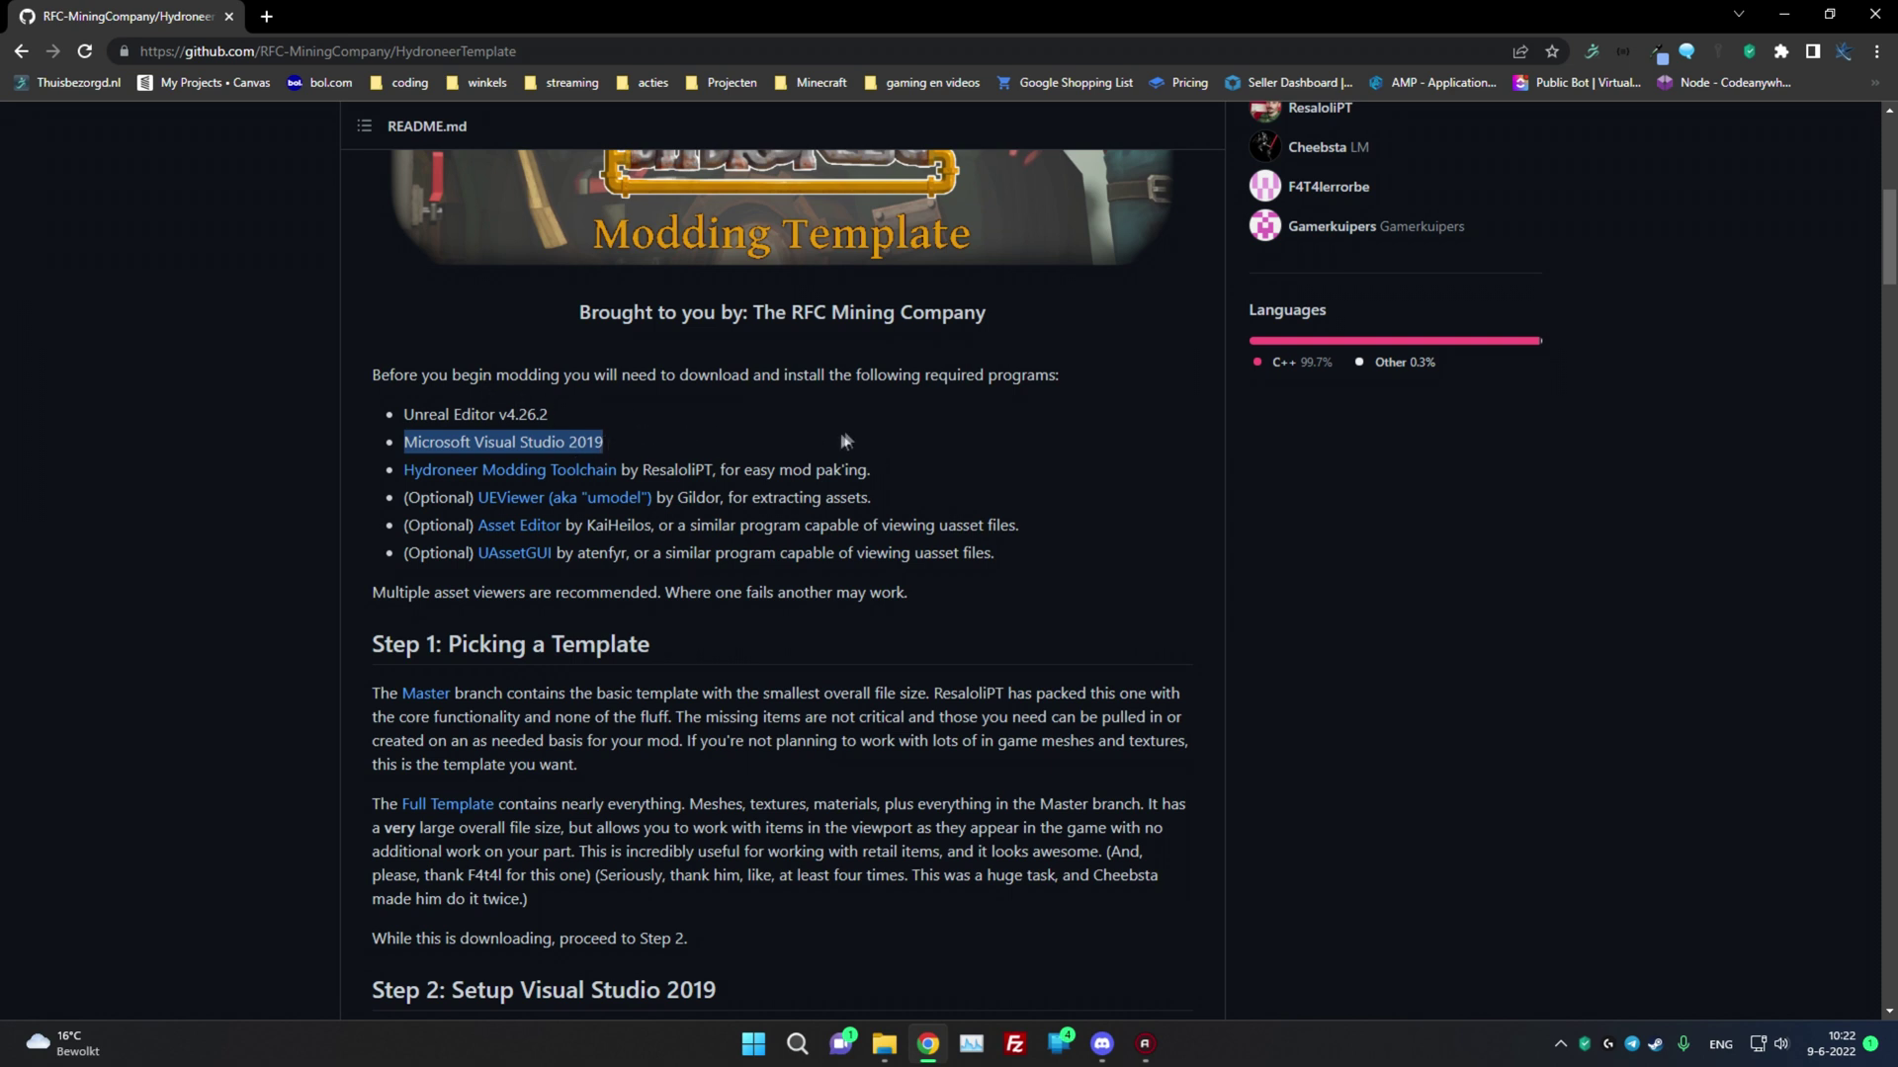
left_click(553, 485)
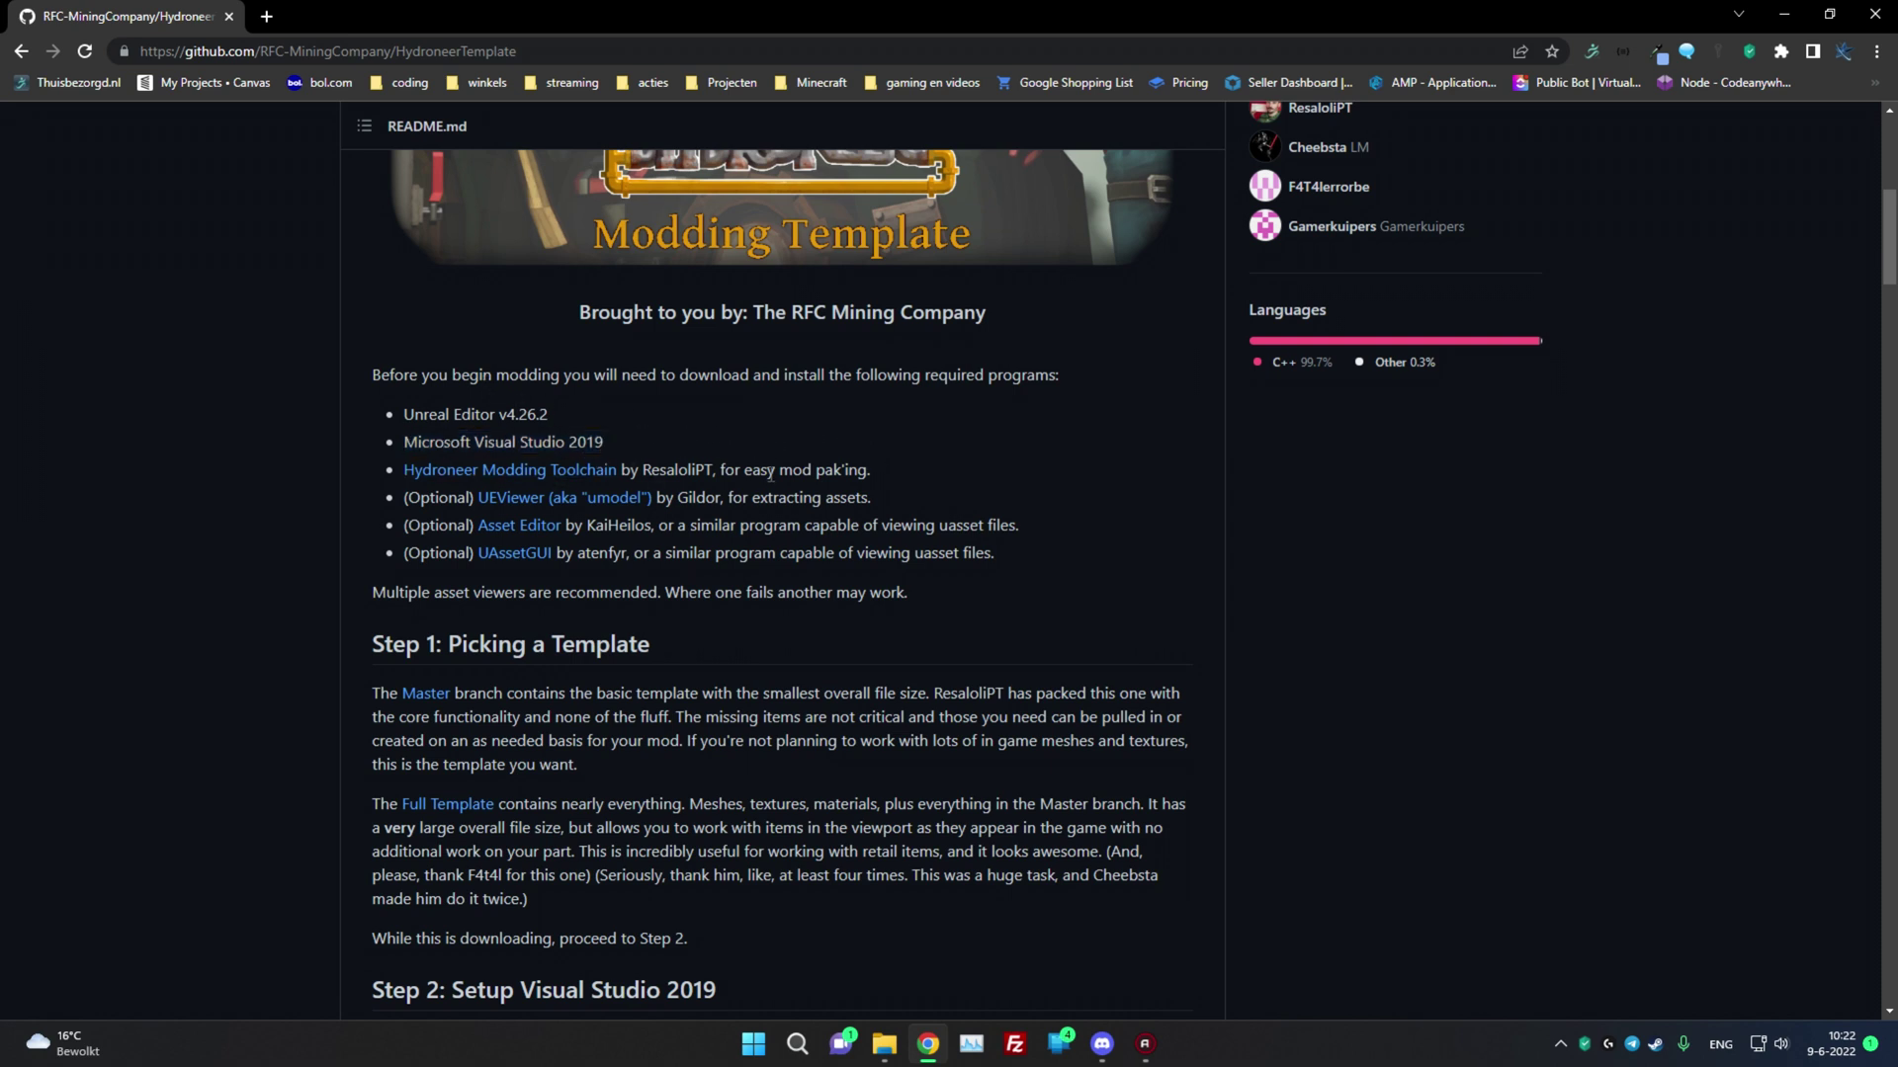
- Open the Hydroneer Modding Toolchain link in a new tab, examine its release page and downloadable assets, and return to the README
right_click(534, 475)
left_click(613, 490)
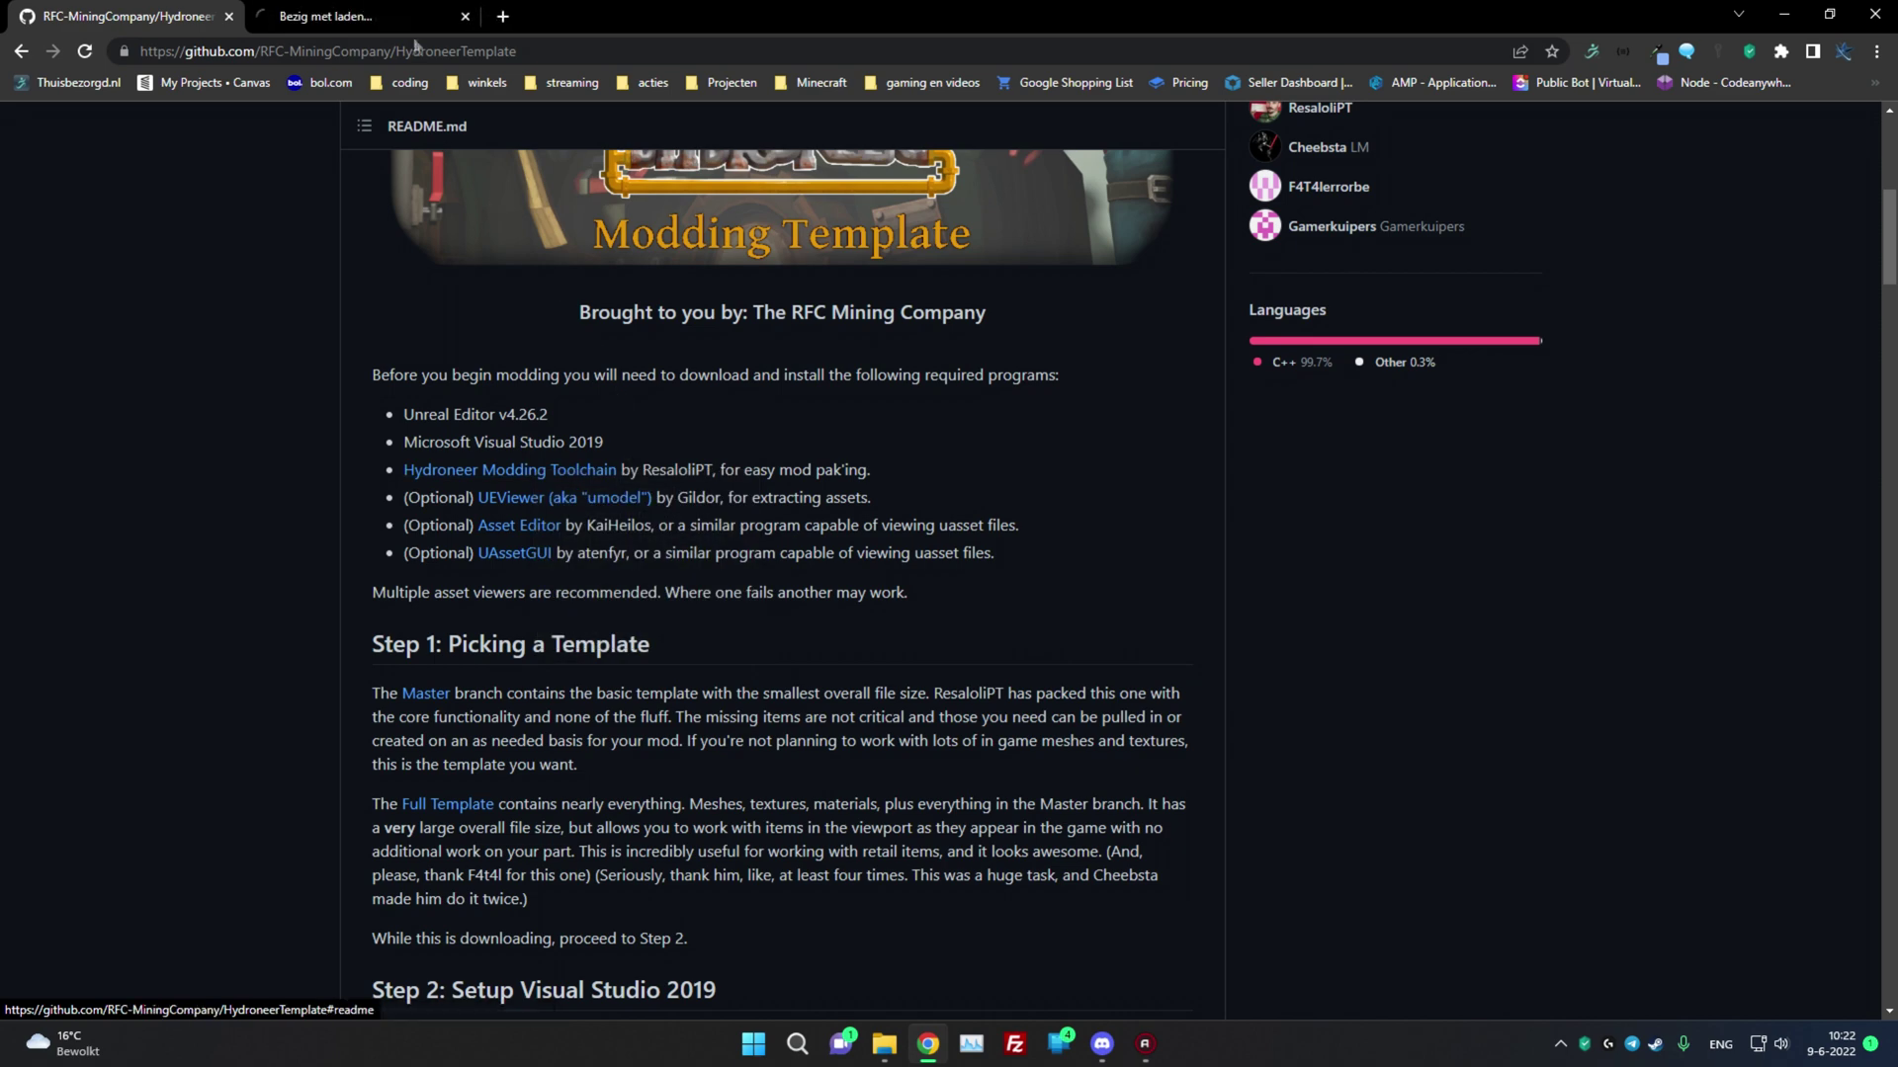
key("ctrl+Tab")
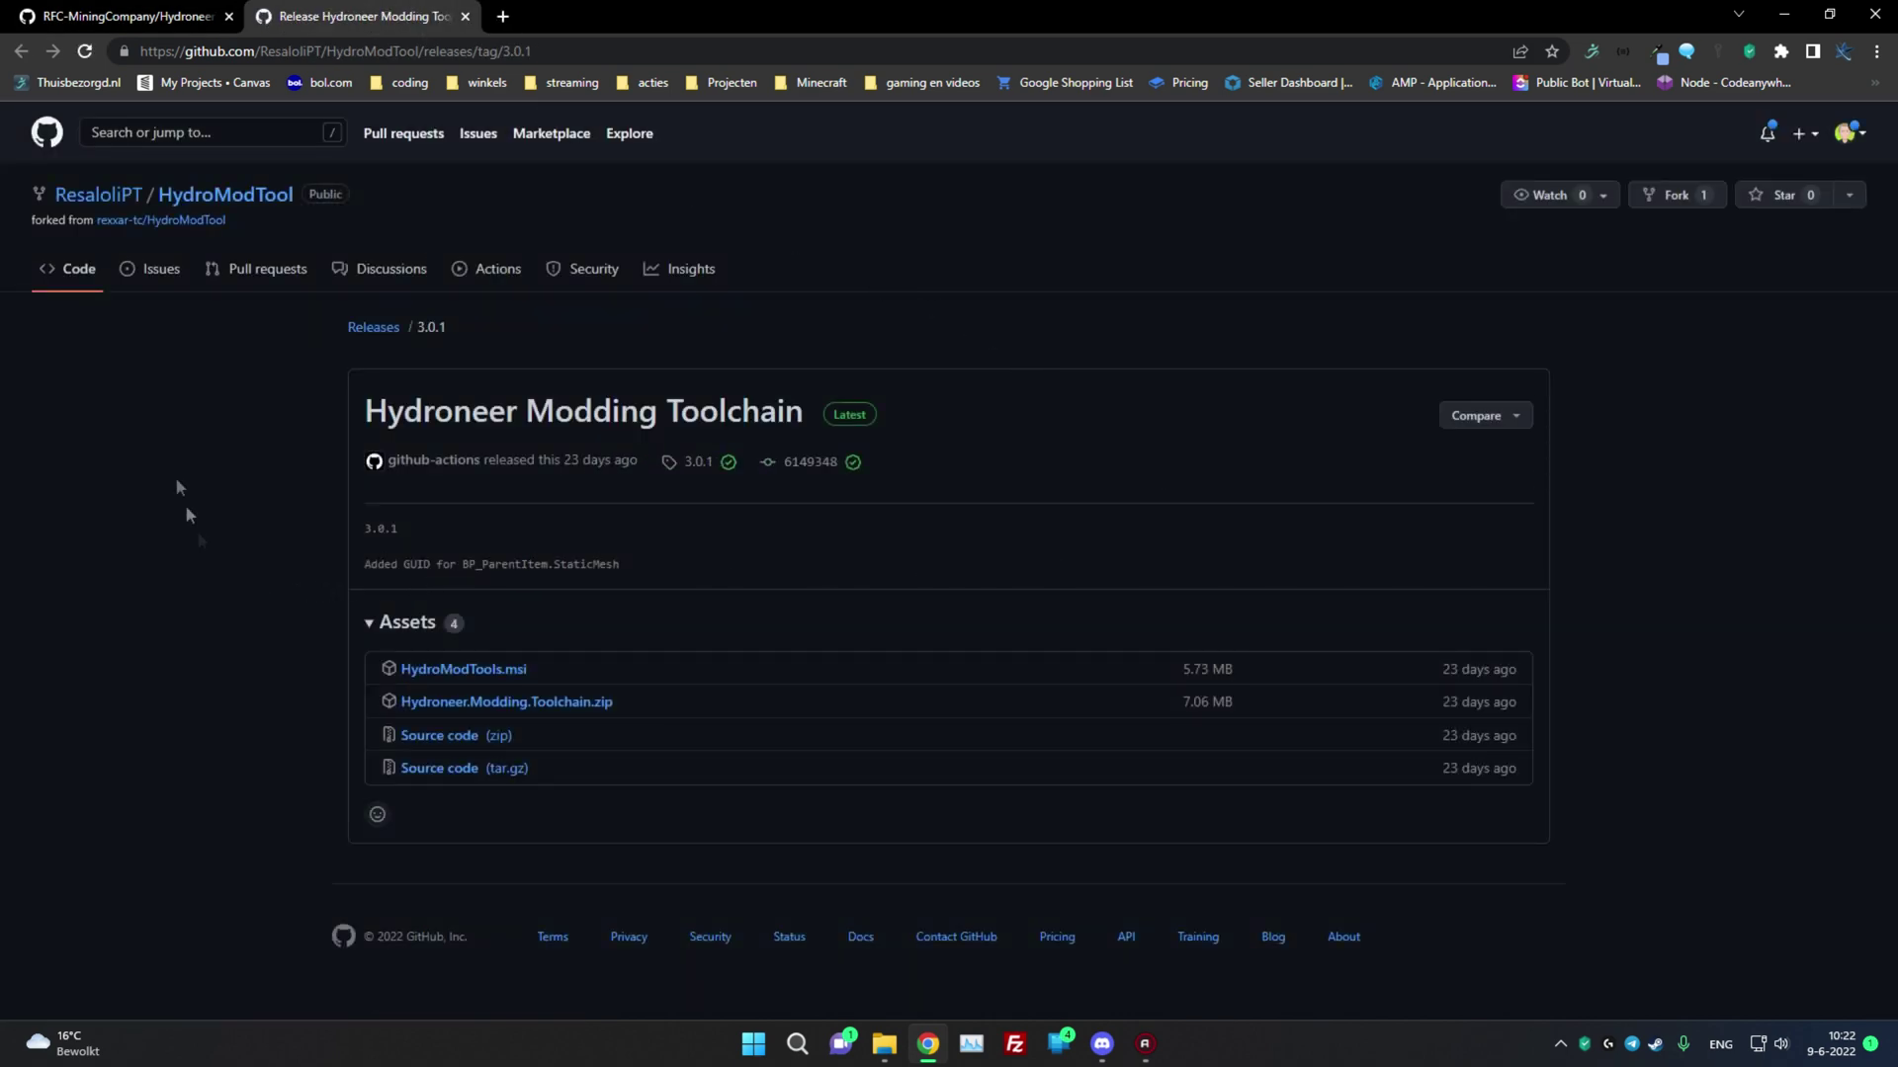
mouse_move(61, 202)
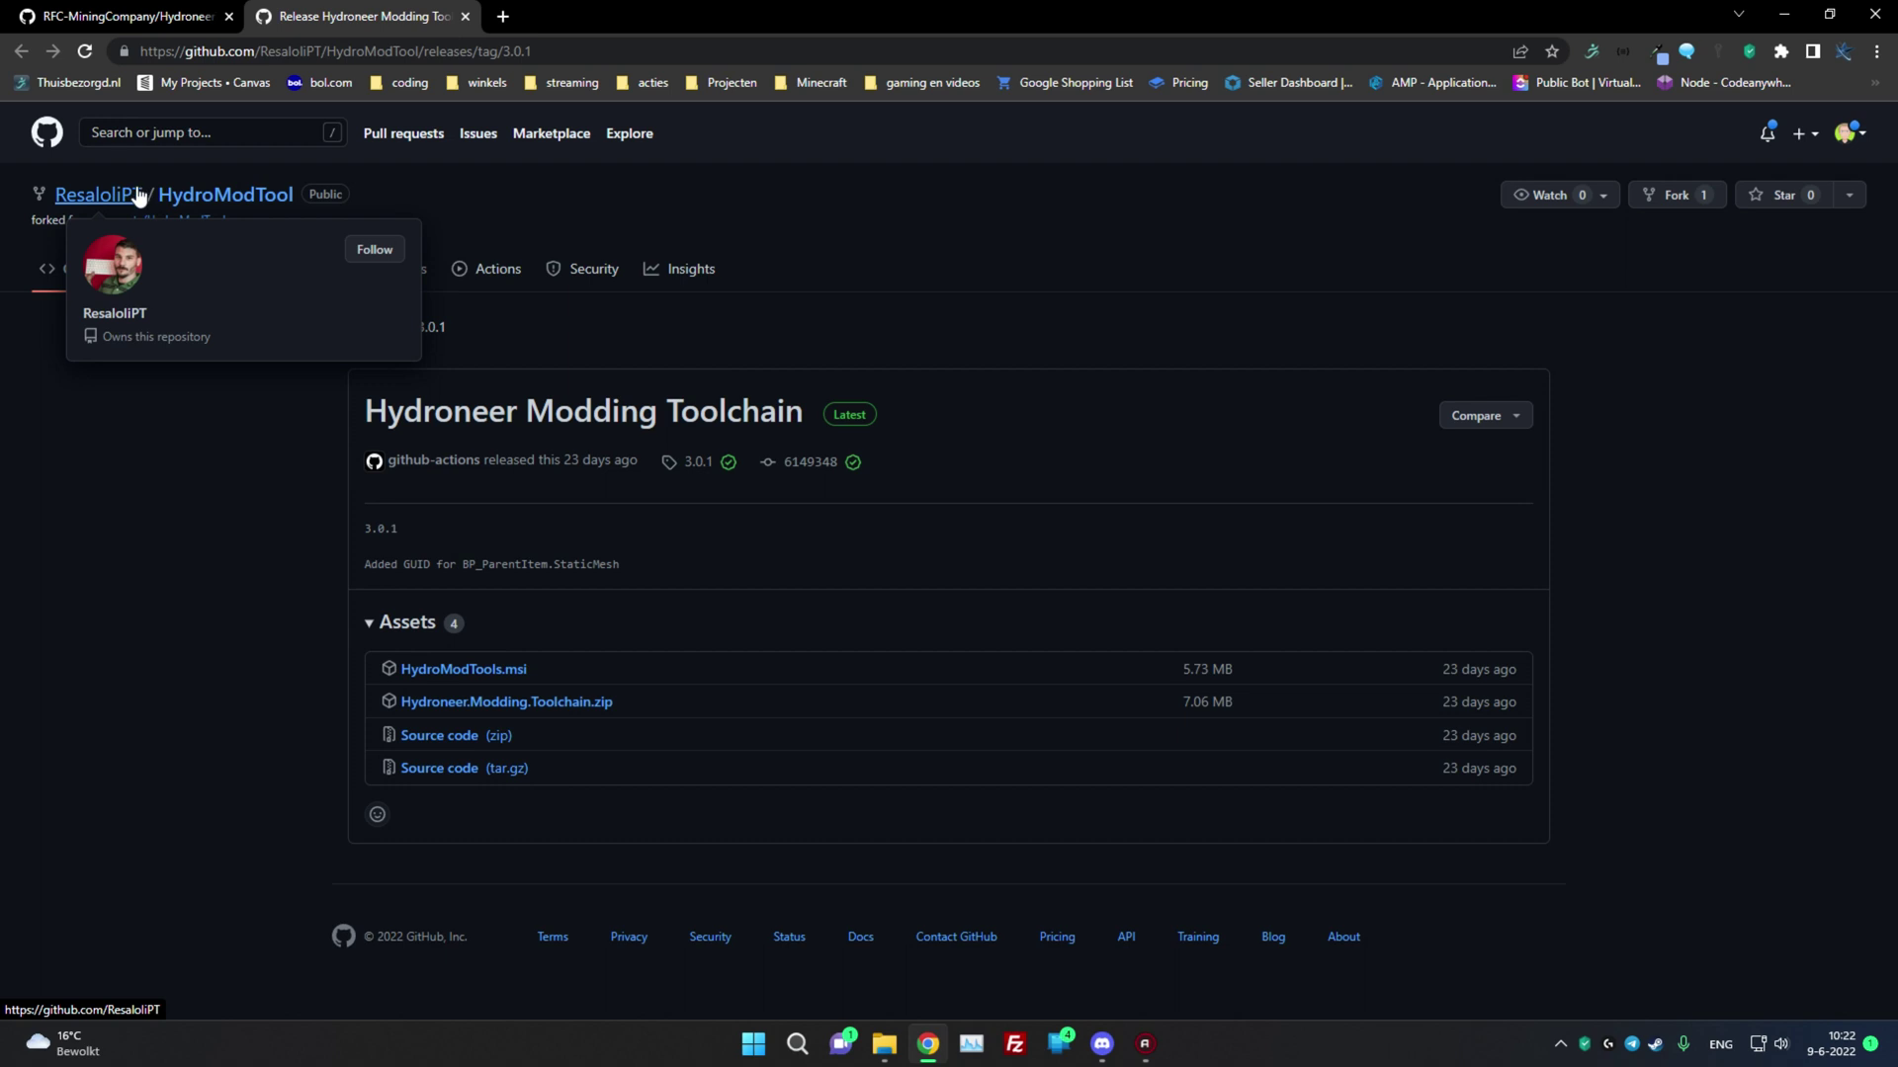
left_click_drag(136, 591, 160, 535)
left_click(161, 535)
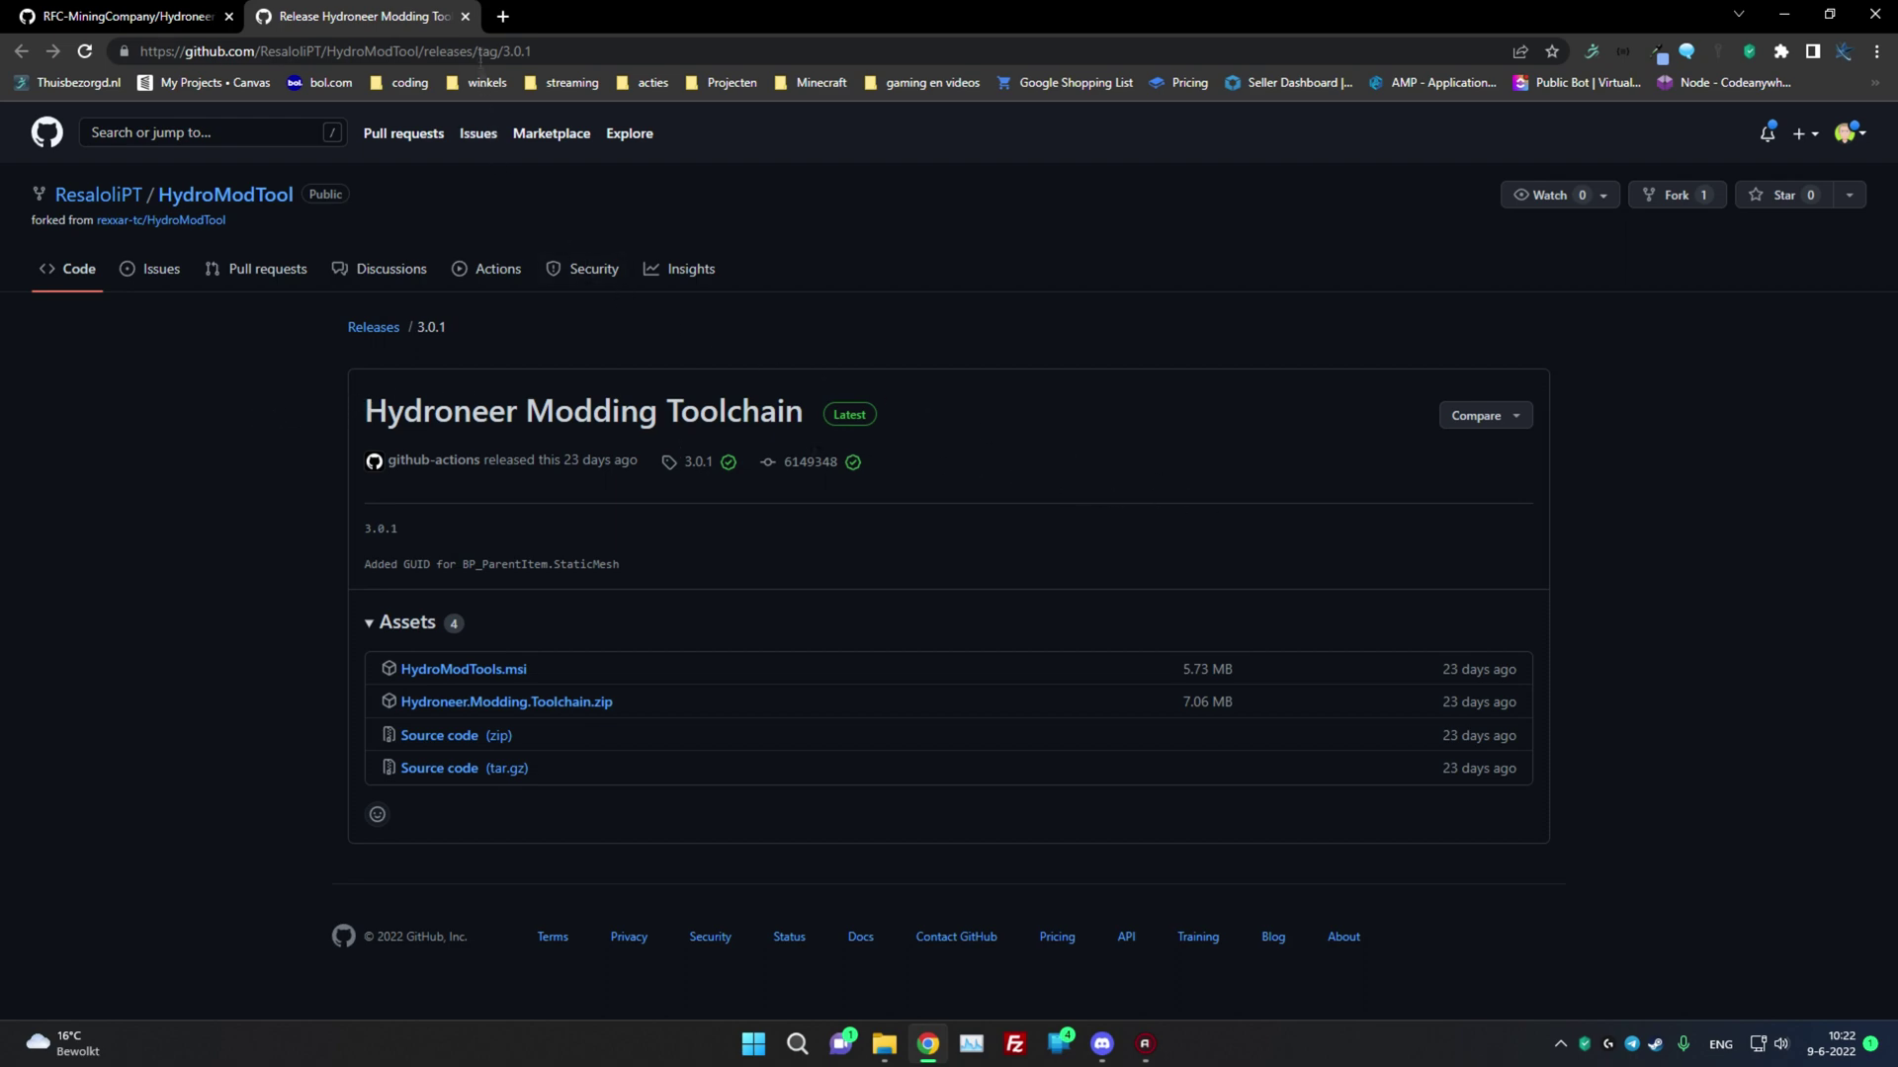
left_click(465, 16)
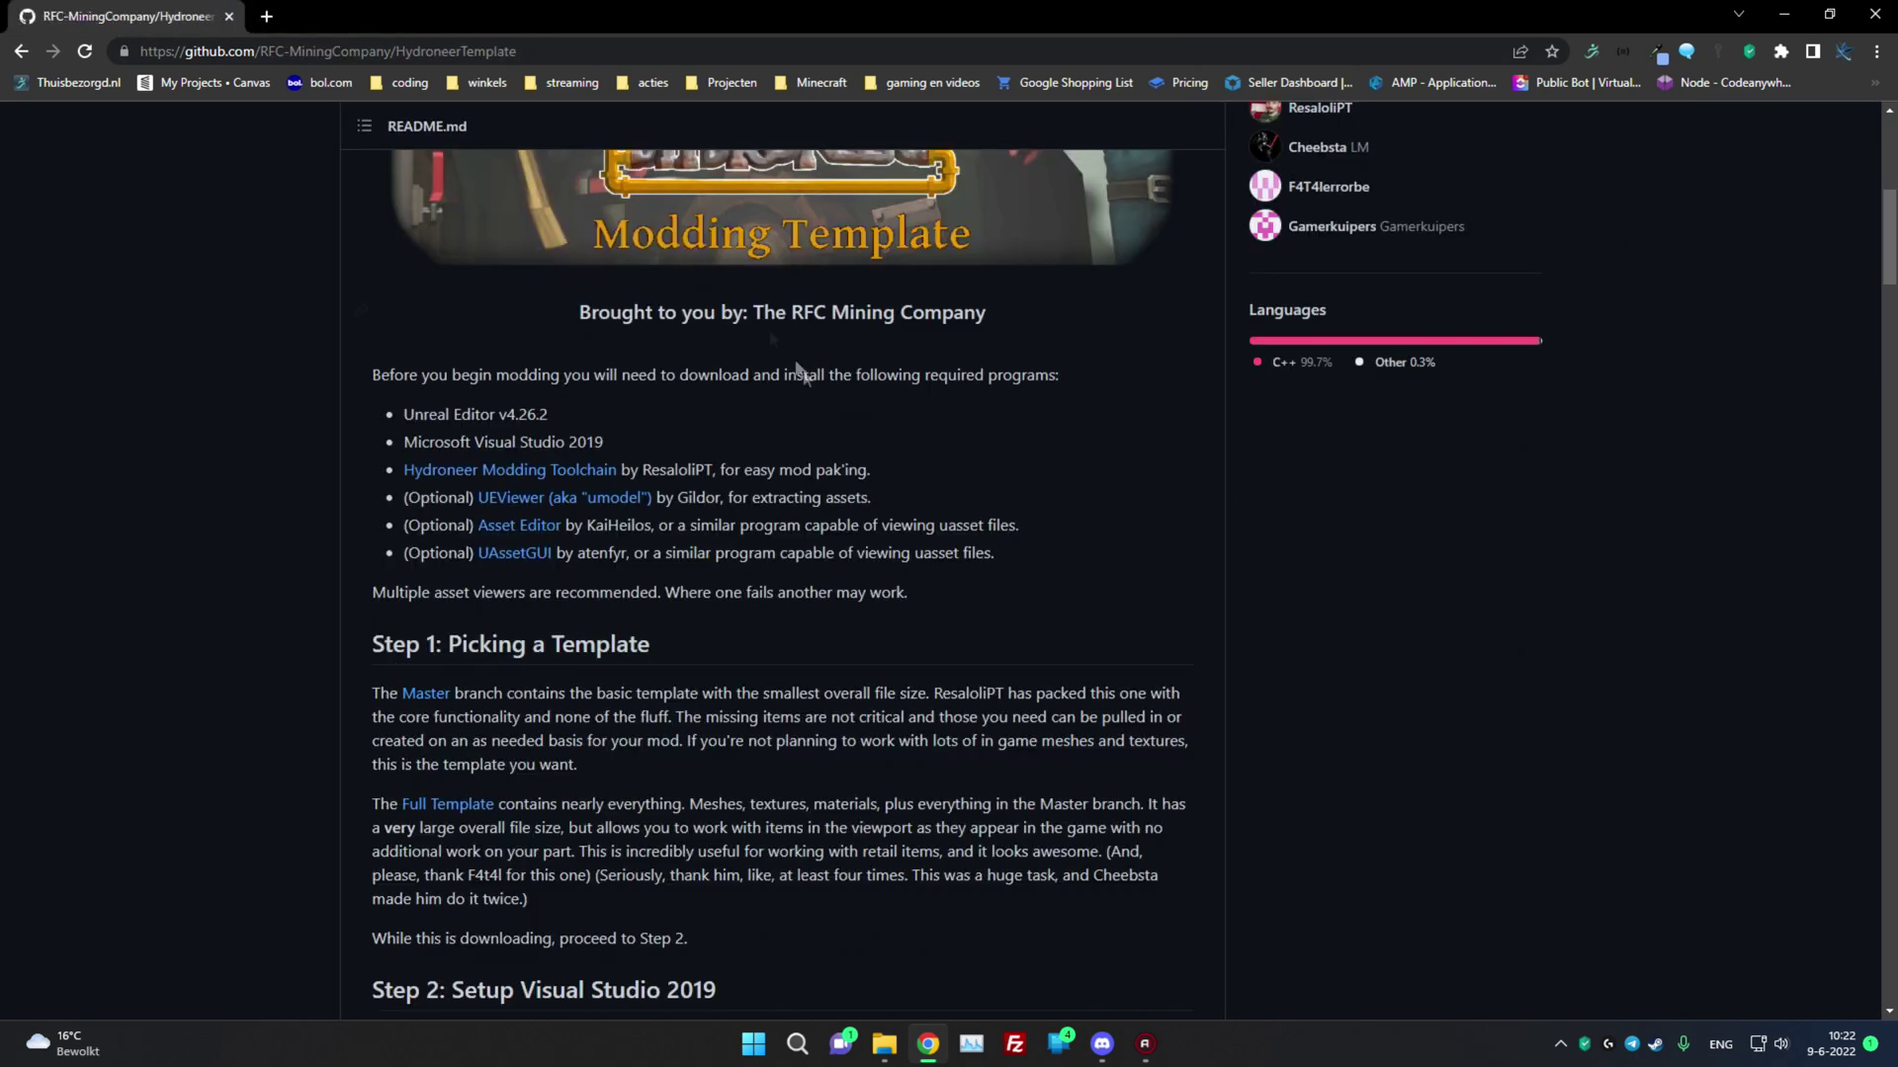
- Highlight the three optional programs, UEViewer, Asset Editor and UAssetGUI, in the README's requirements list, then clear the selection
scroll(844, 436, "down", 1)
left_click_drag(402, 398, 941, 472)
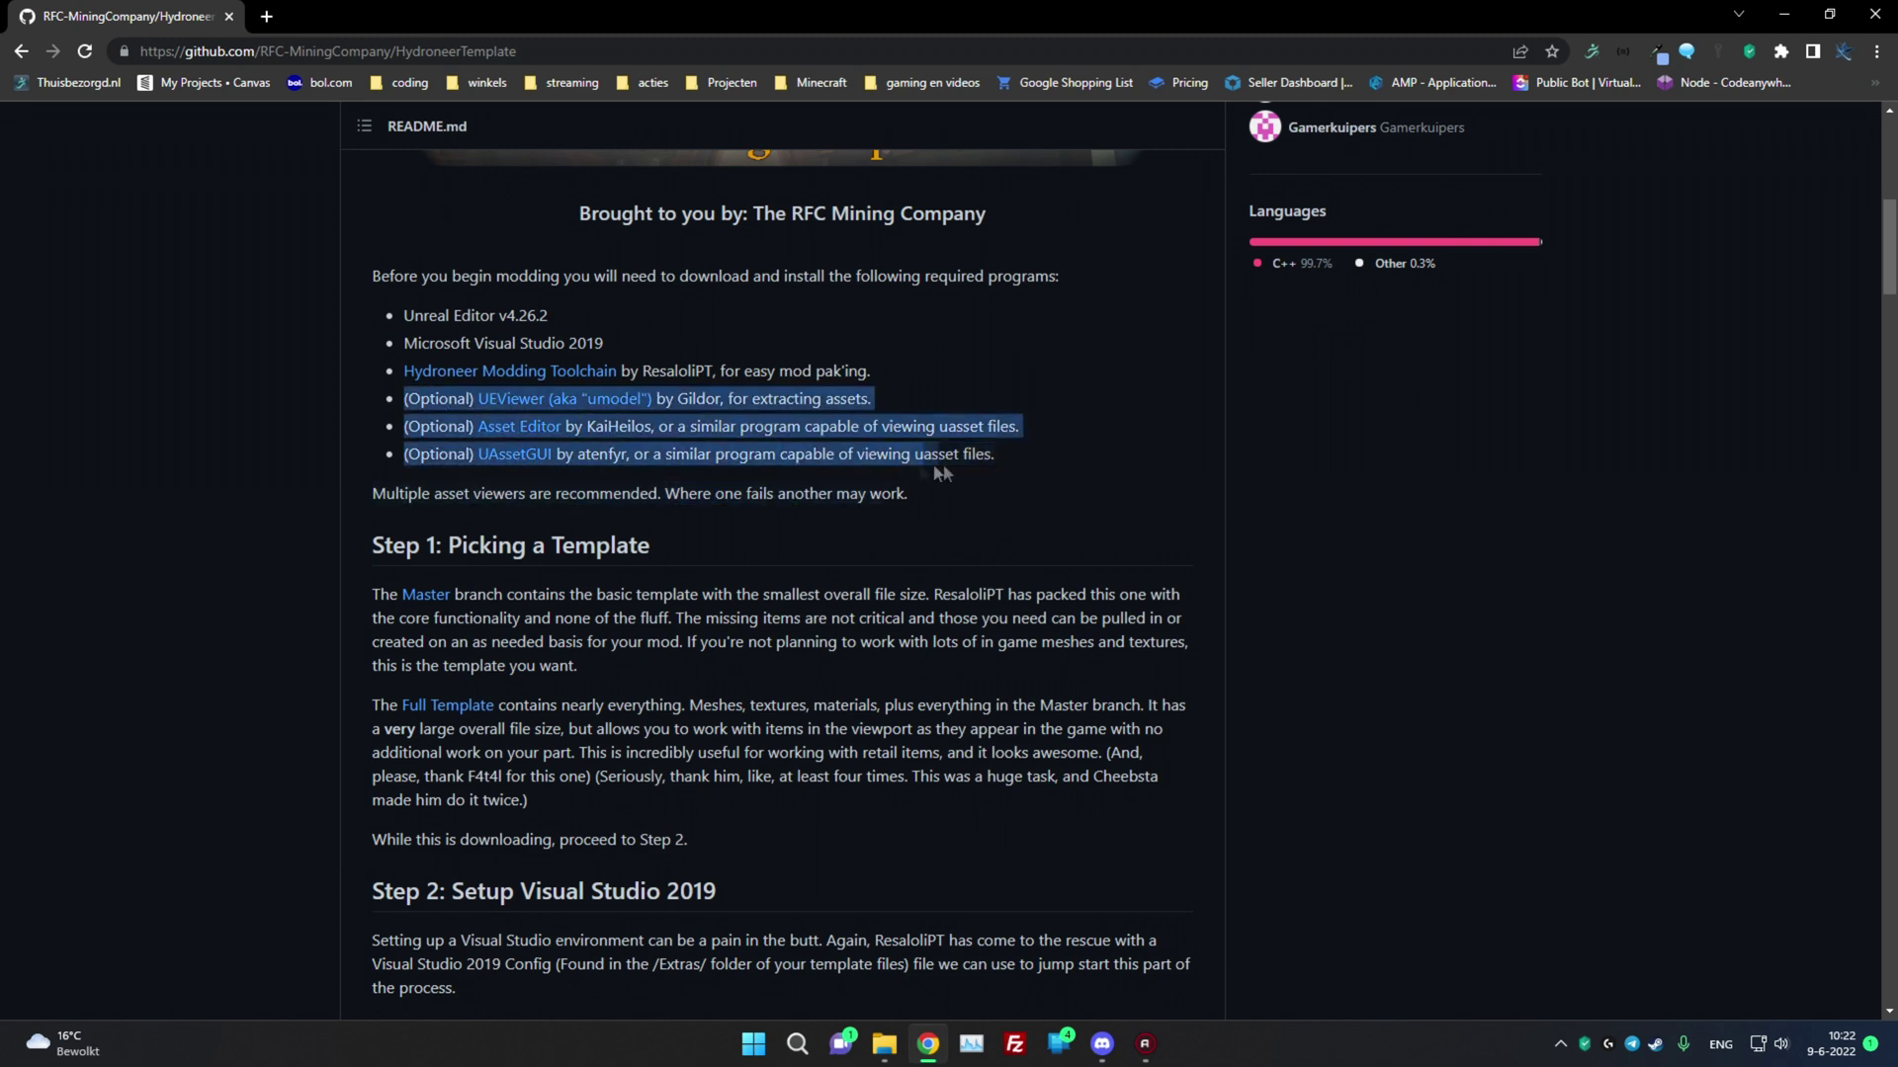
left_click(1052, 443)
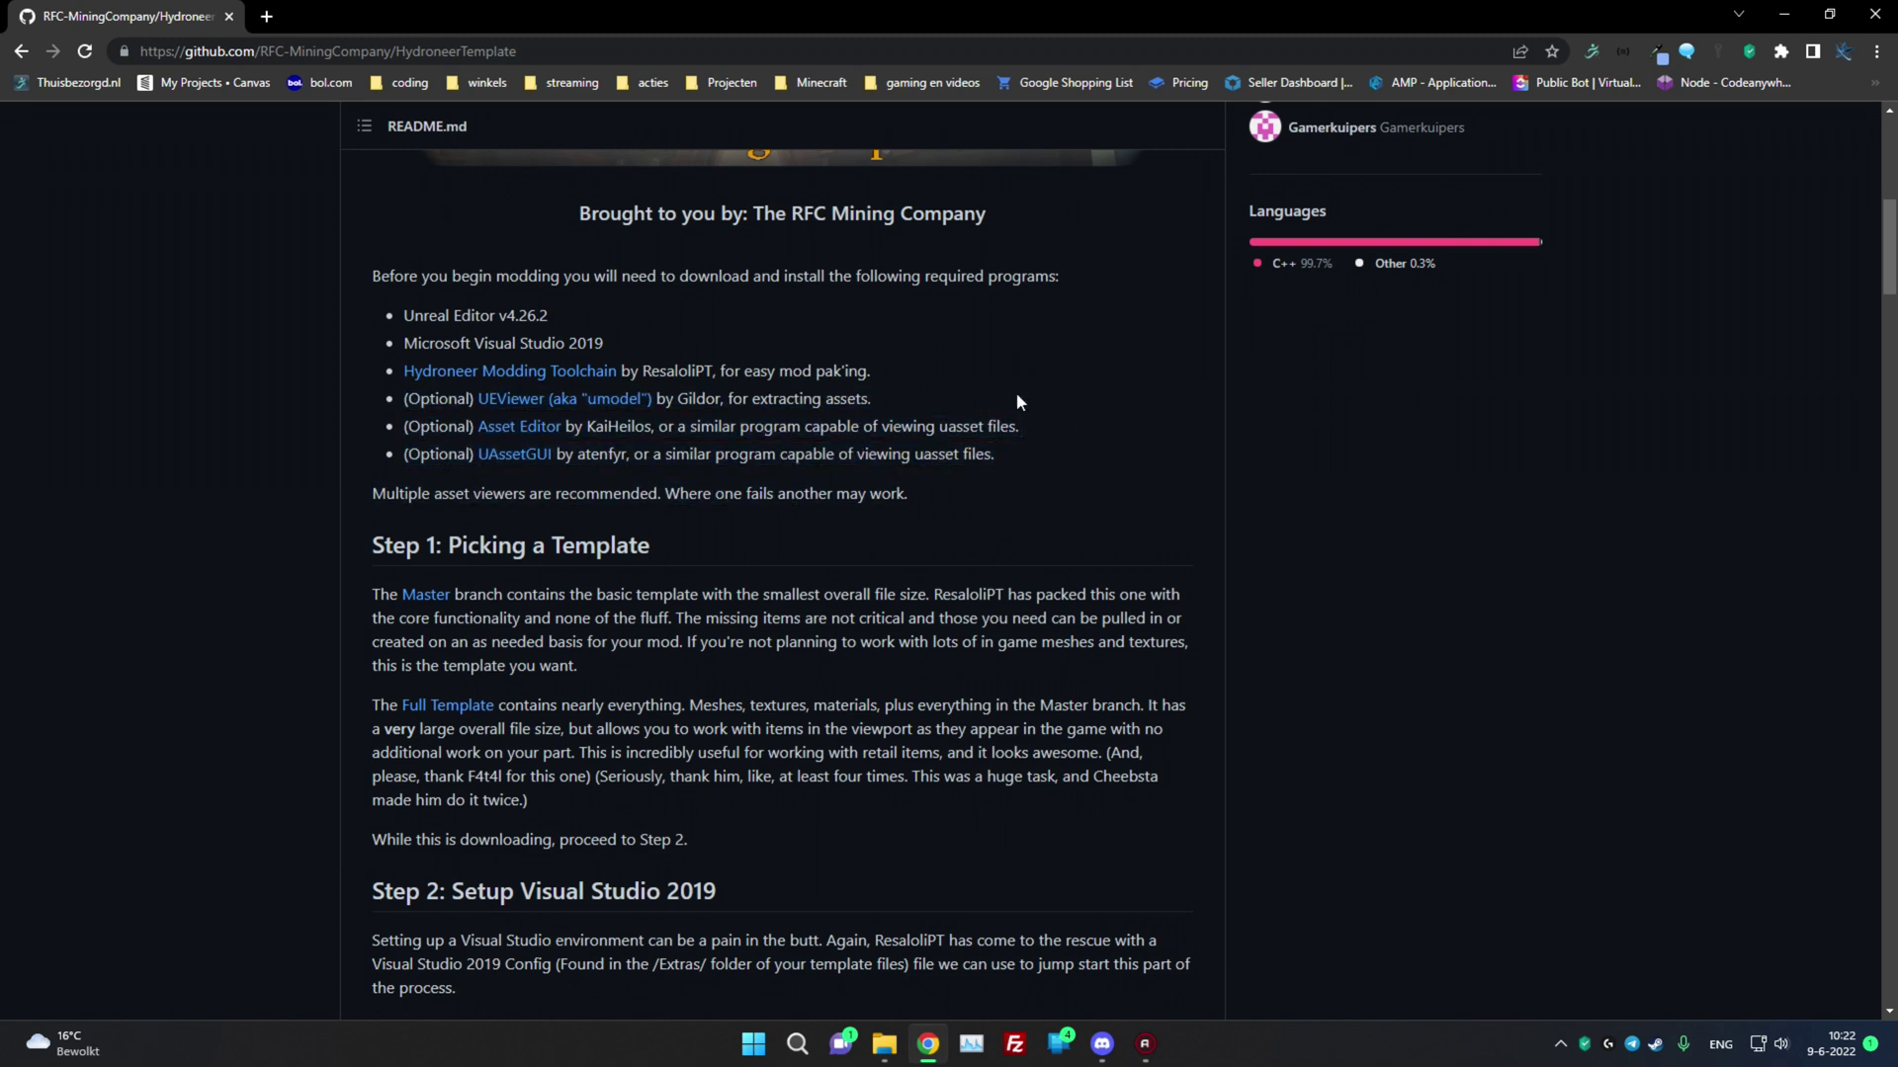
scroll(1062, 448, "up", 7)
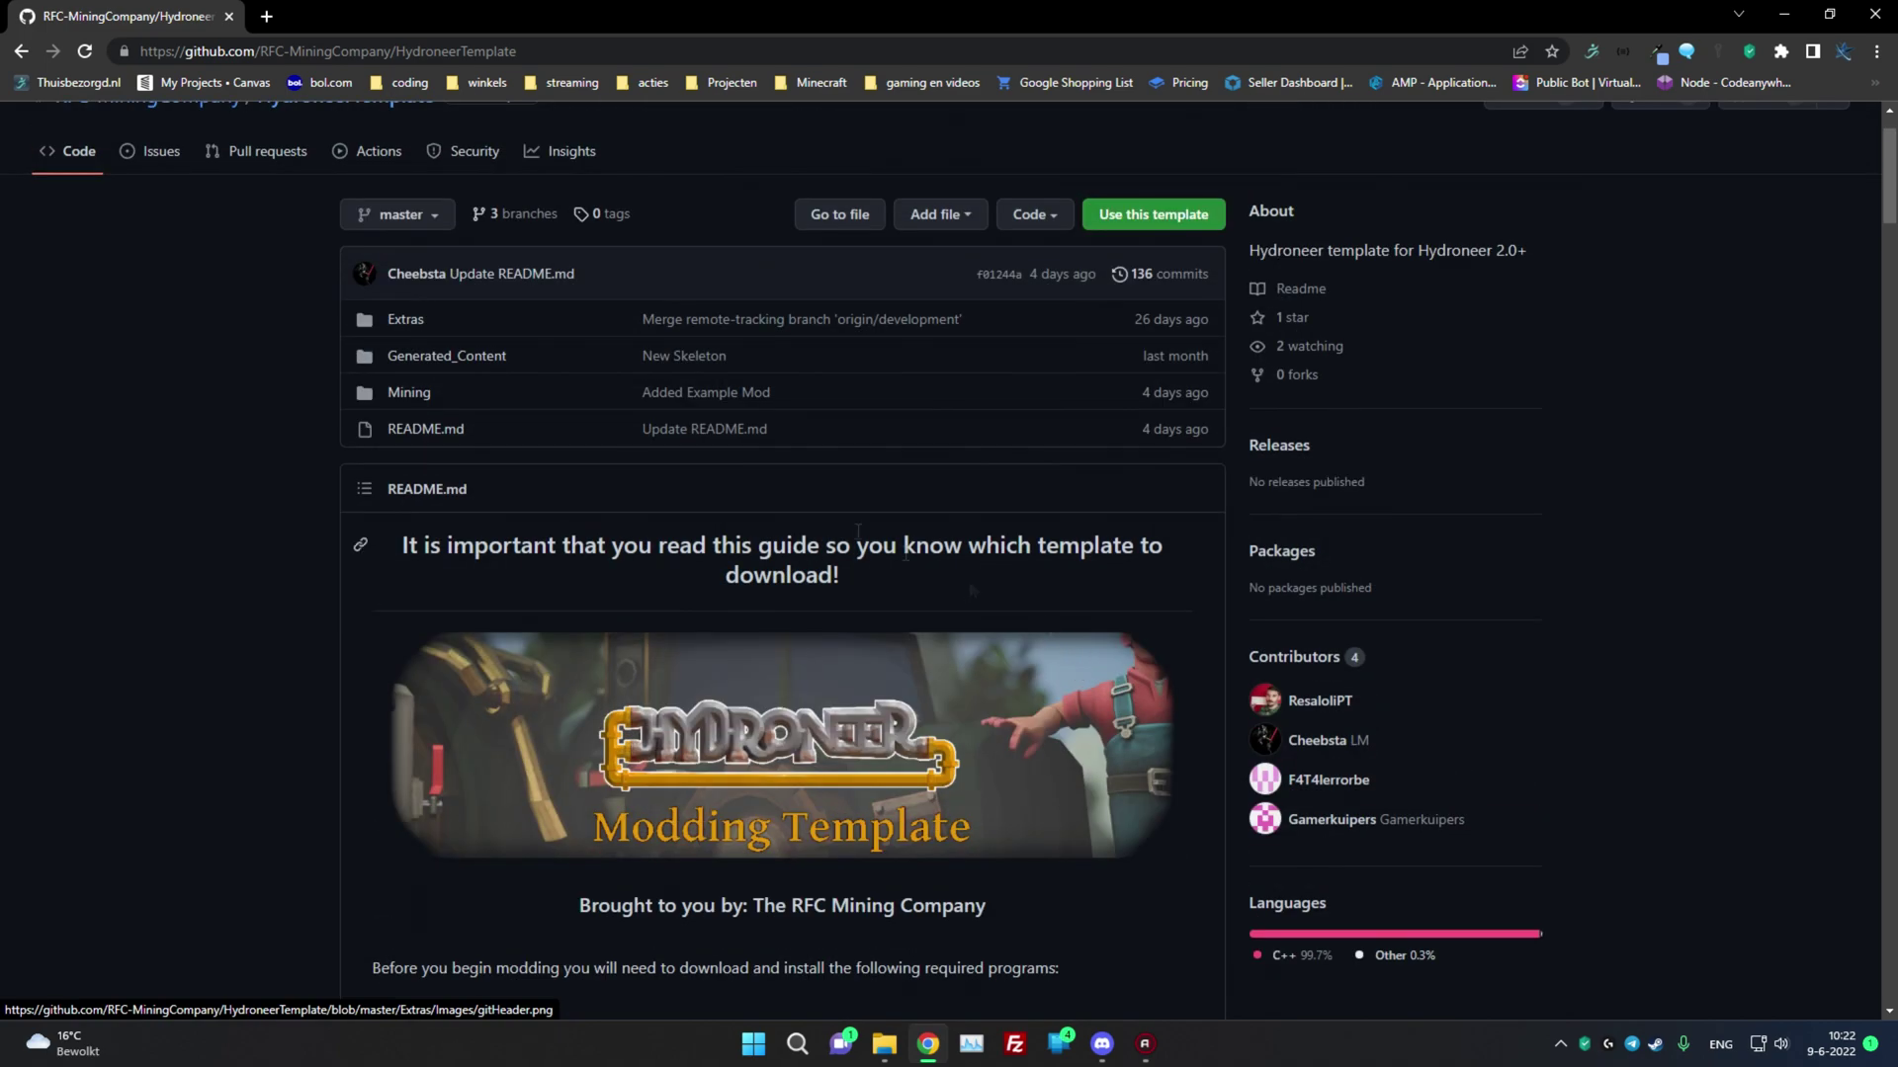
- Highlight the Master and Full Template descriptions under "Step 1: Picking a Template" for review, leaving nothing selected
scroll(436, 222, "down", 6)
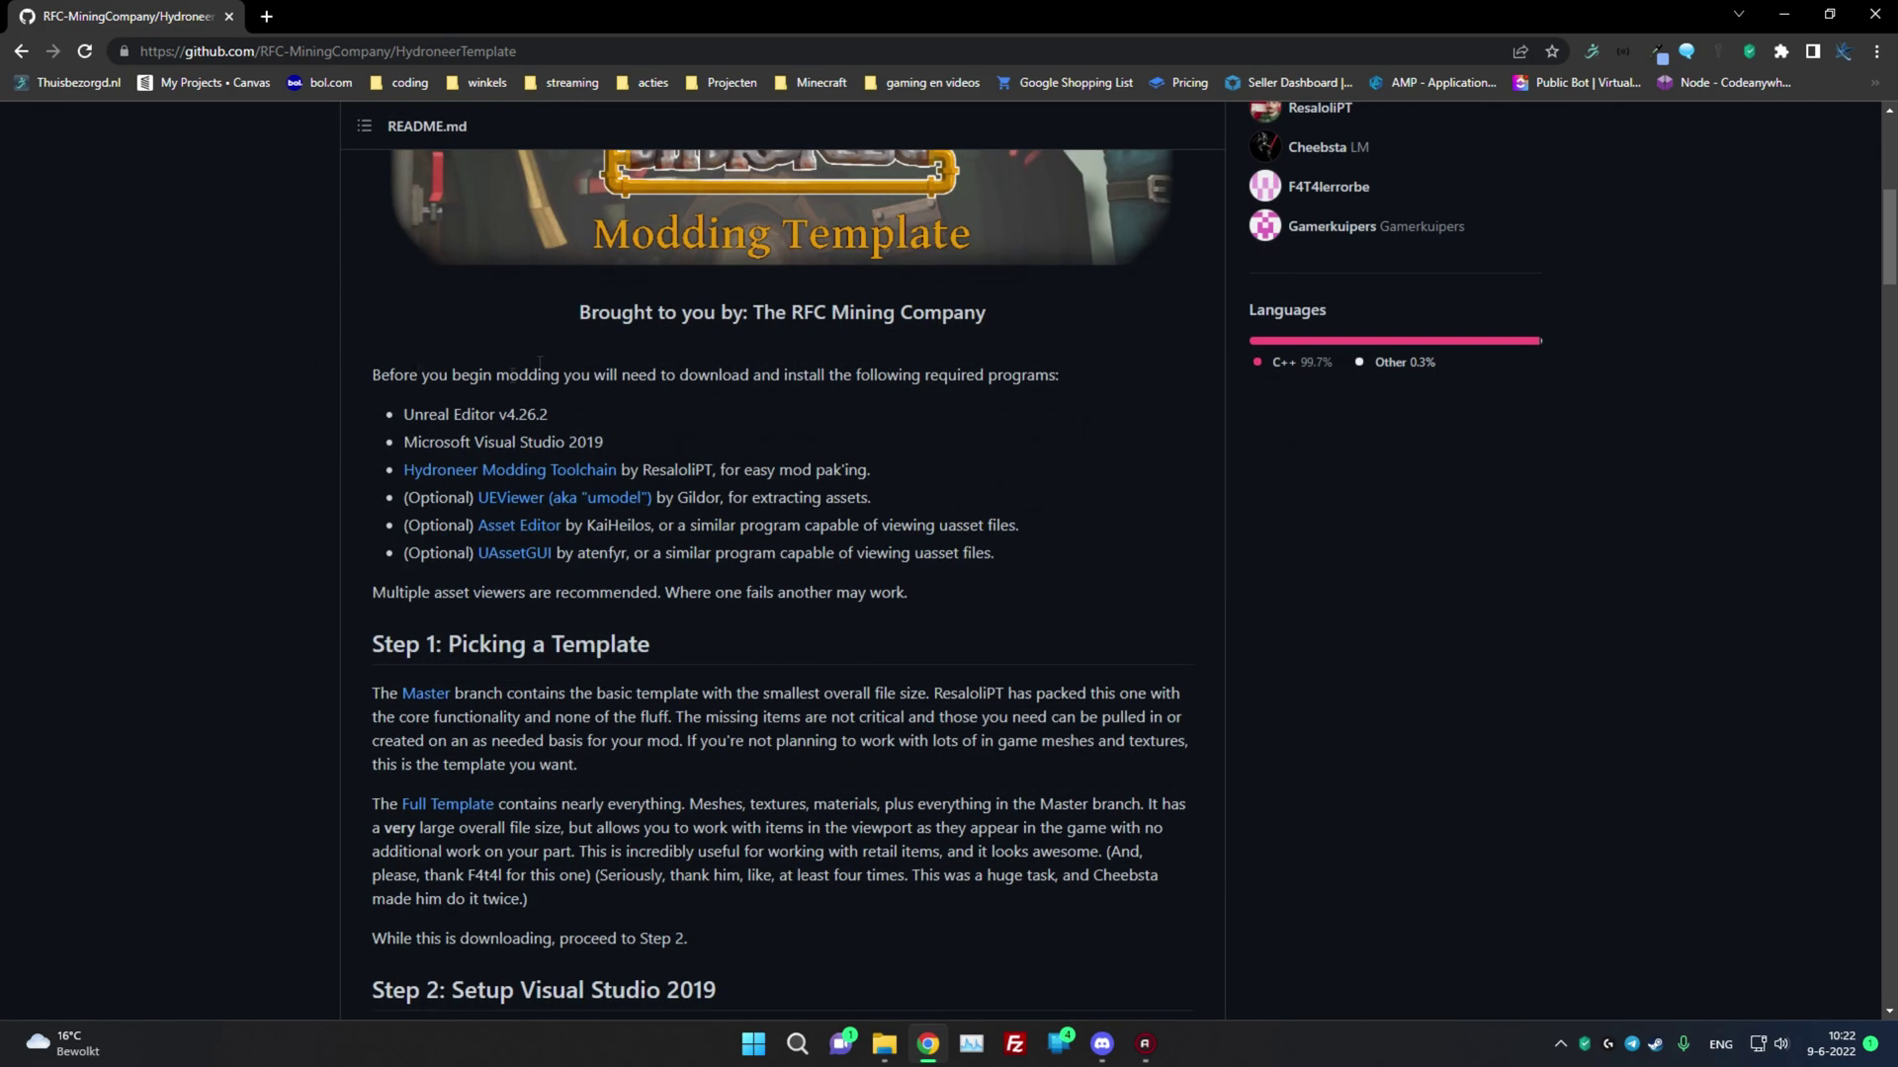
scroll(419, 506, "down", 2)
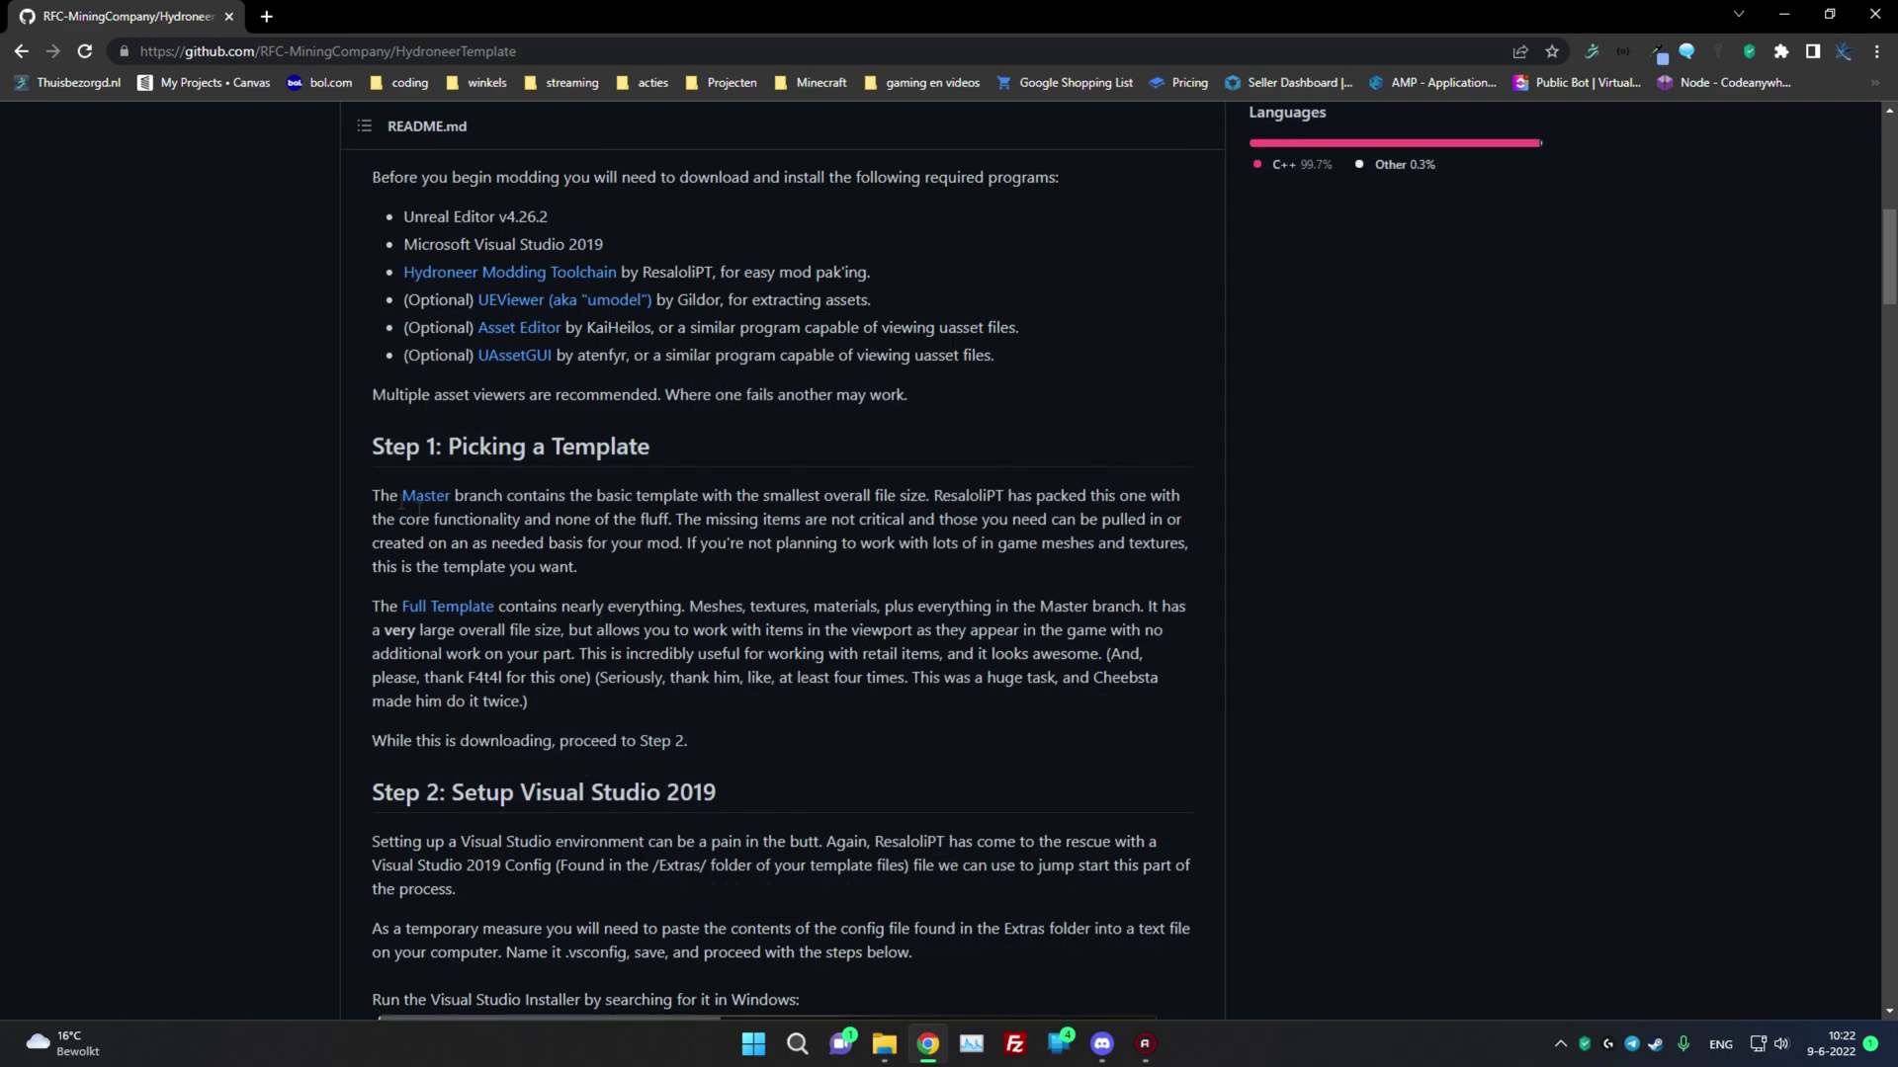
left_click_drag(371, 495, 589, 690)
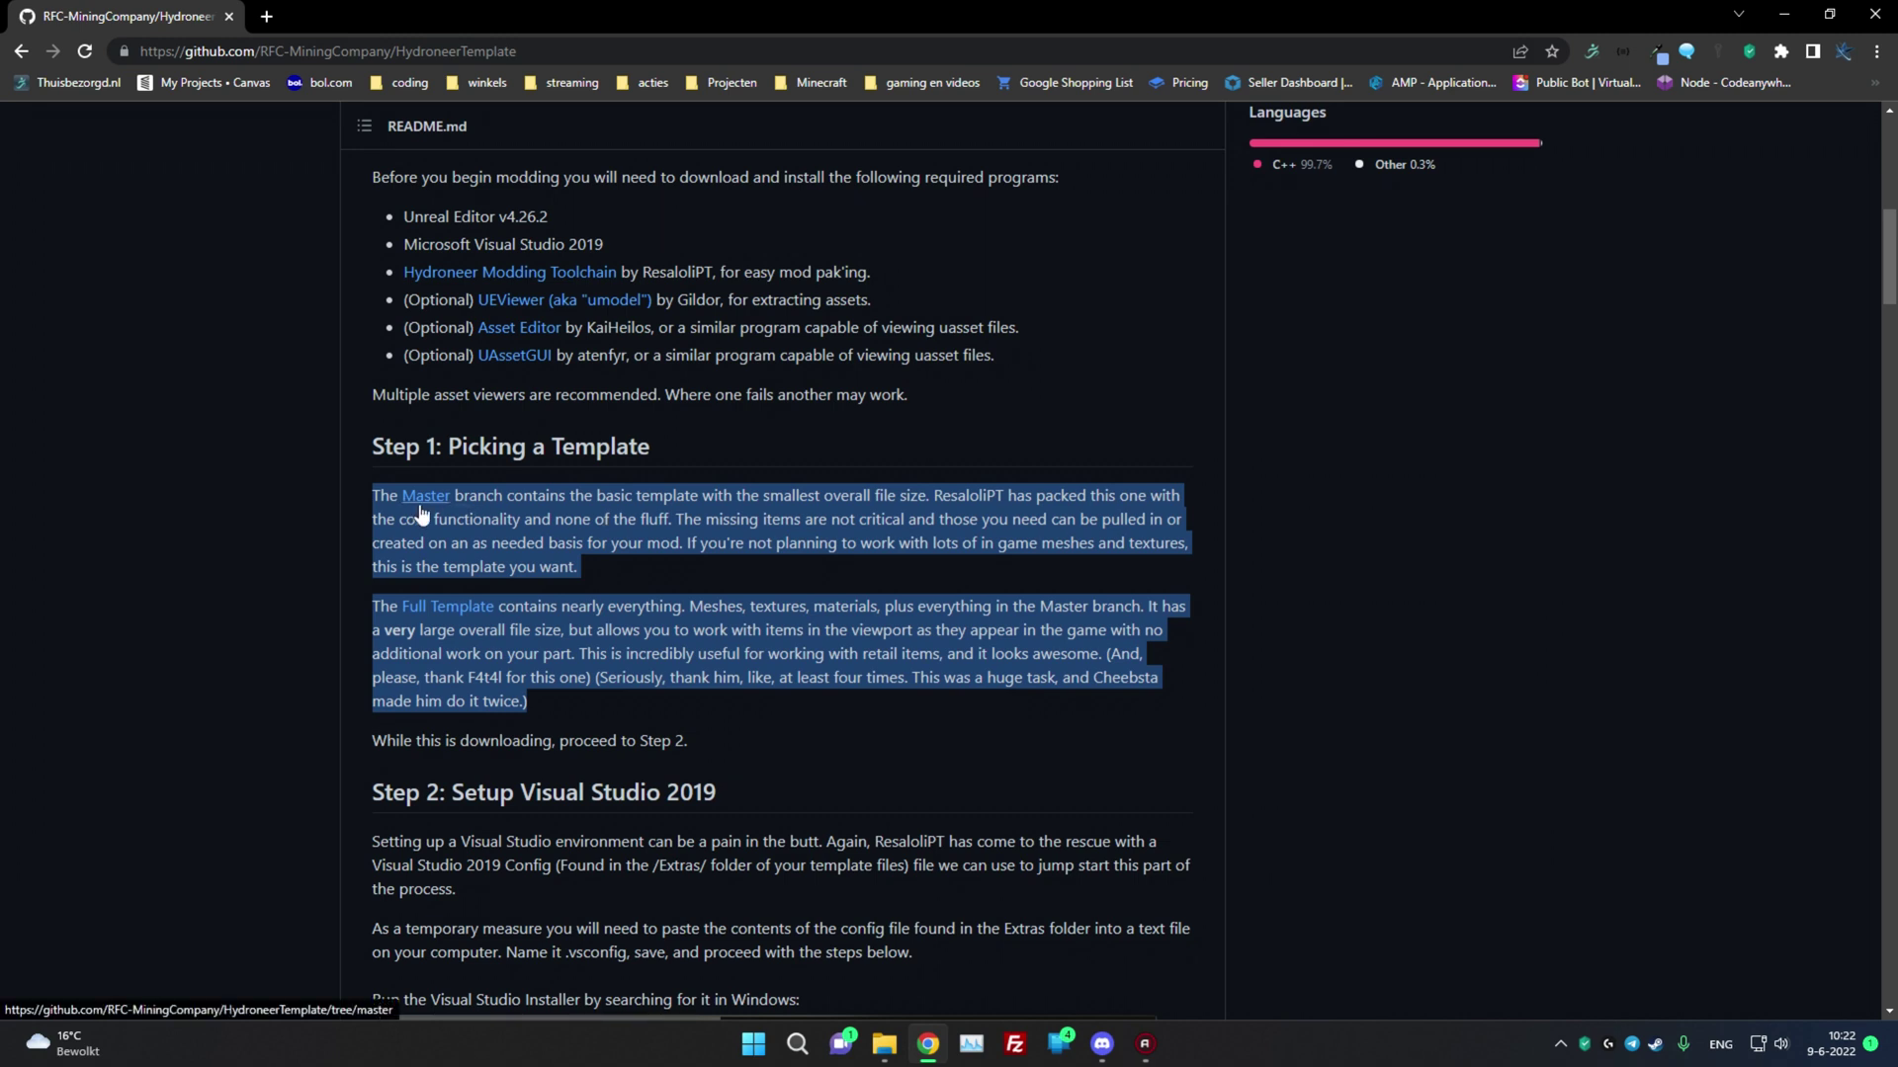
left_click(415, 553)
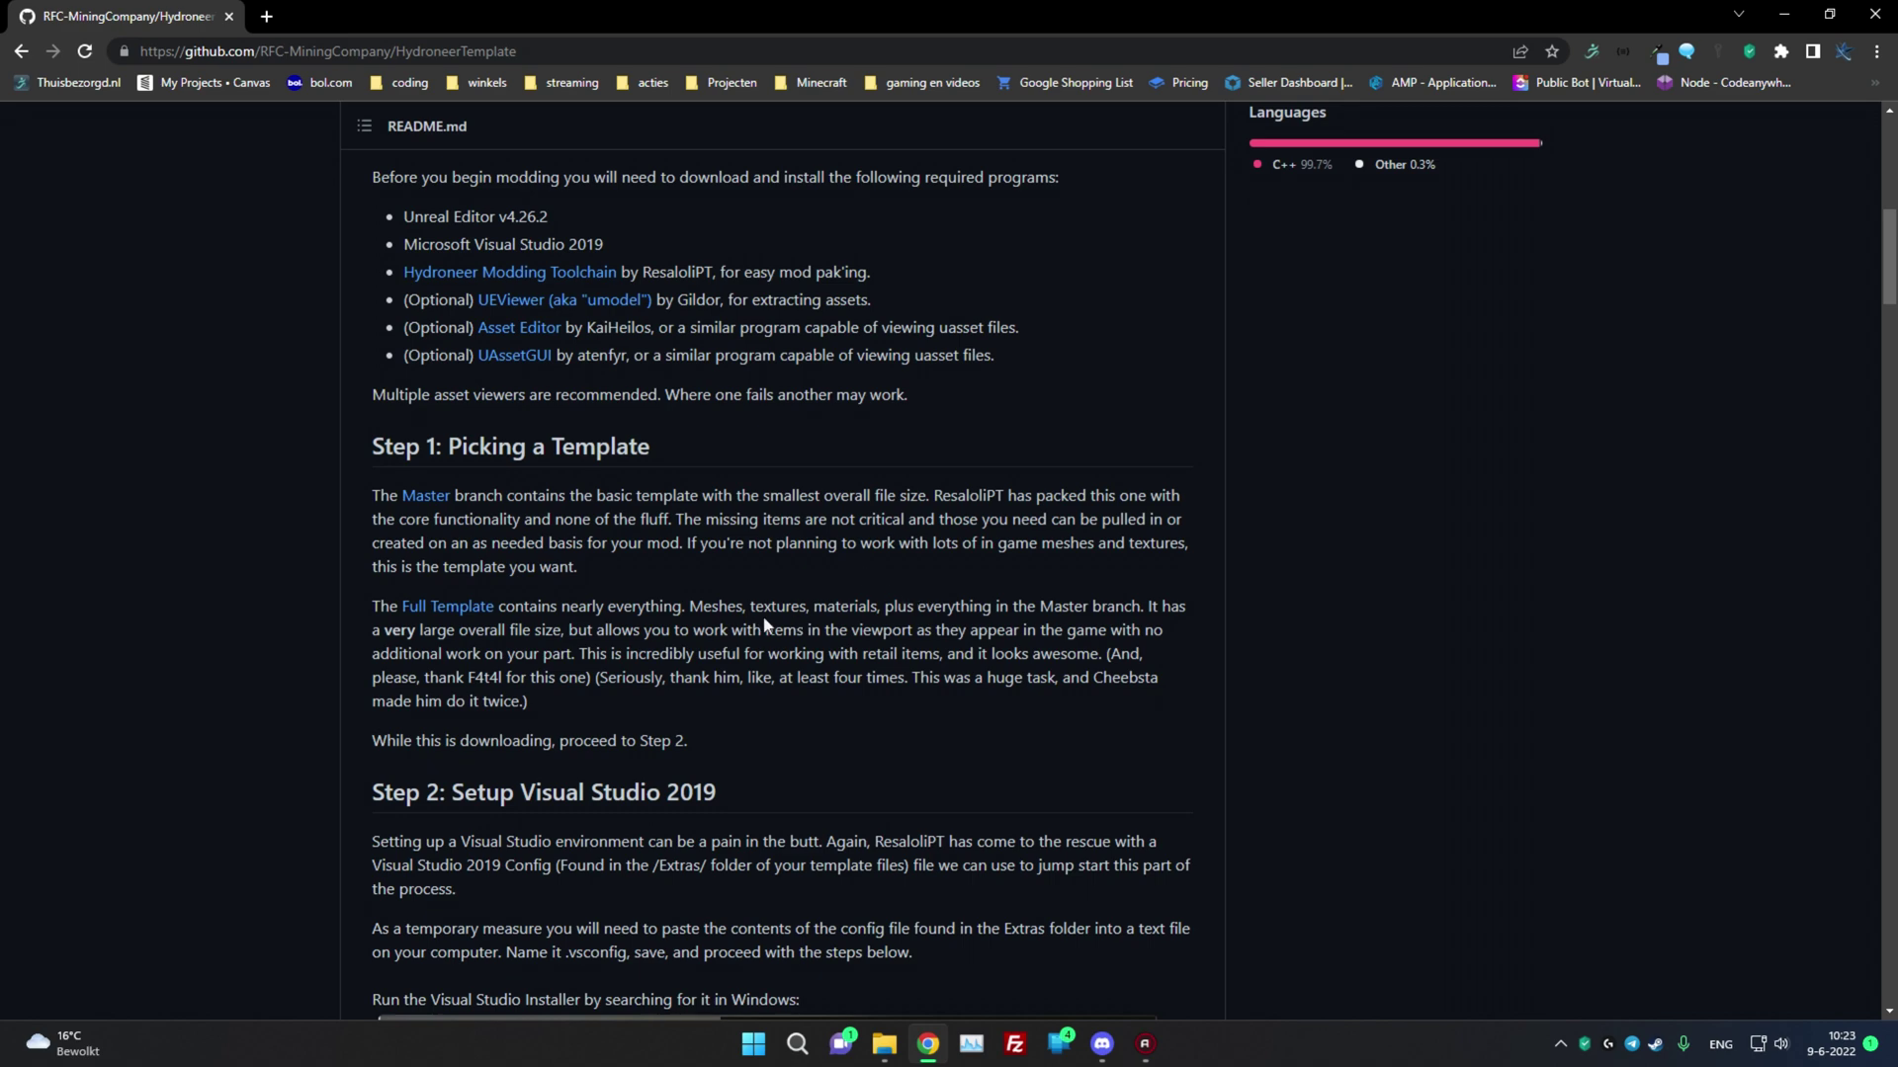
- Highlight the end of the Master branch description and the whole Full Template paragraph in turn, clearing each selection
scroll(764, 625, "down", 1)
left_click_drag(962, 444, 845, 470)
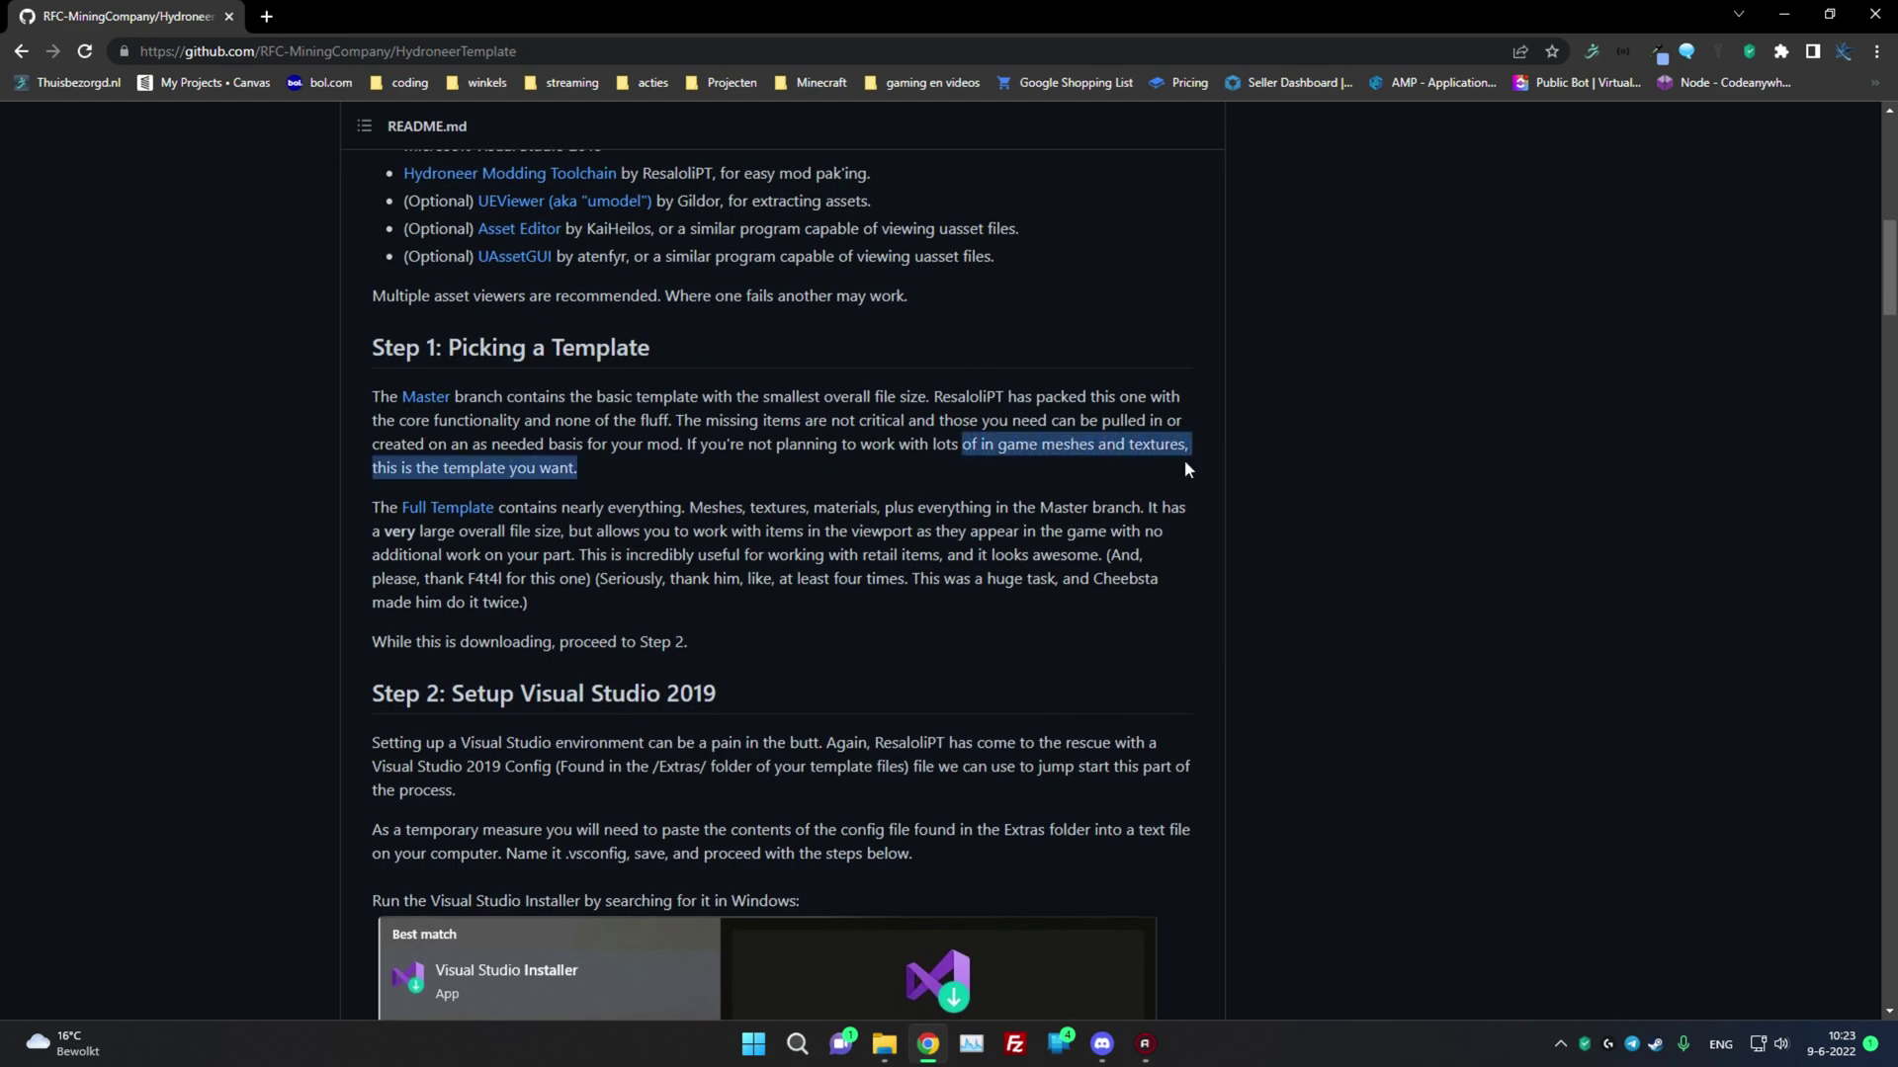
left_click(809, 487)
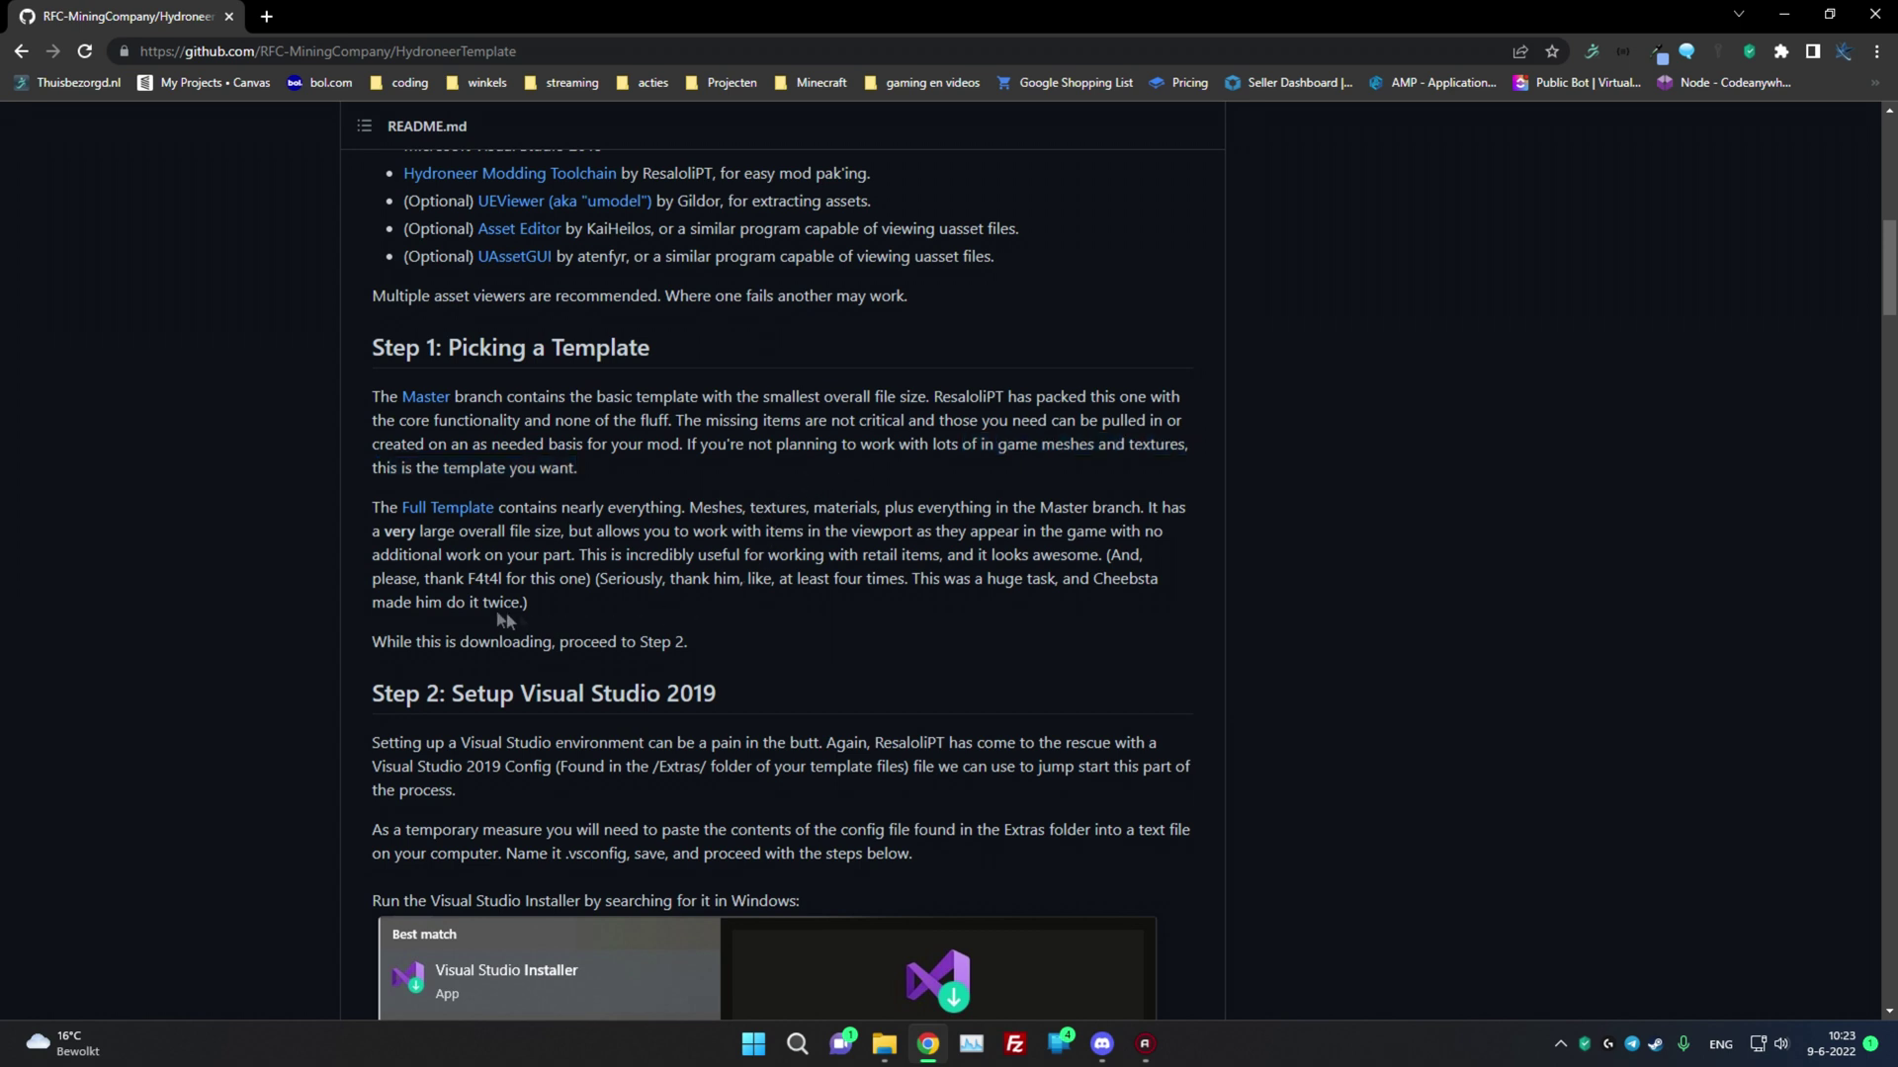
left_click_drag(360, 510, 538, 620)
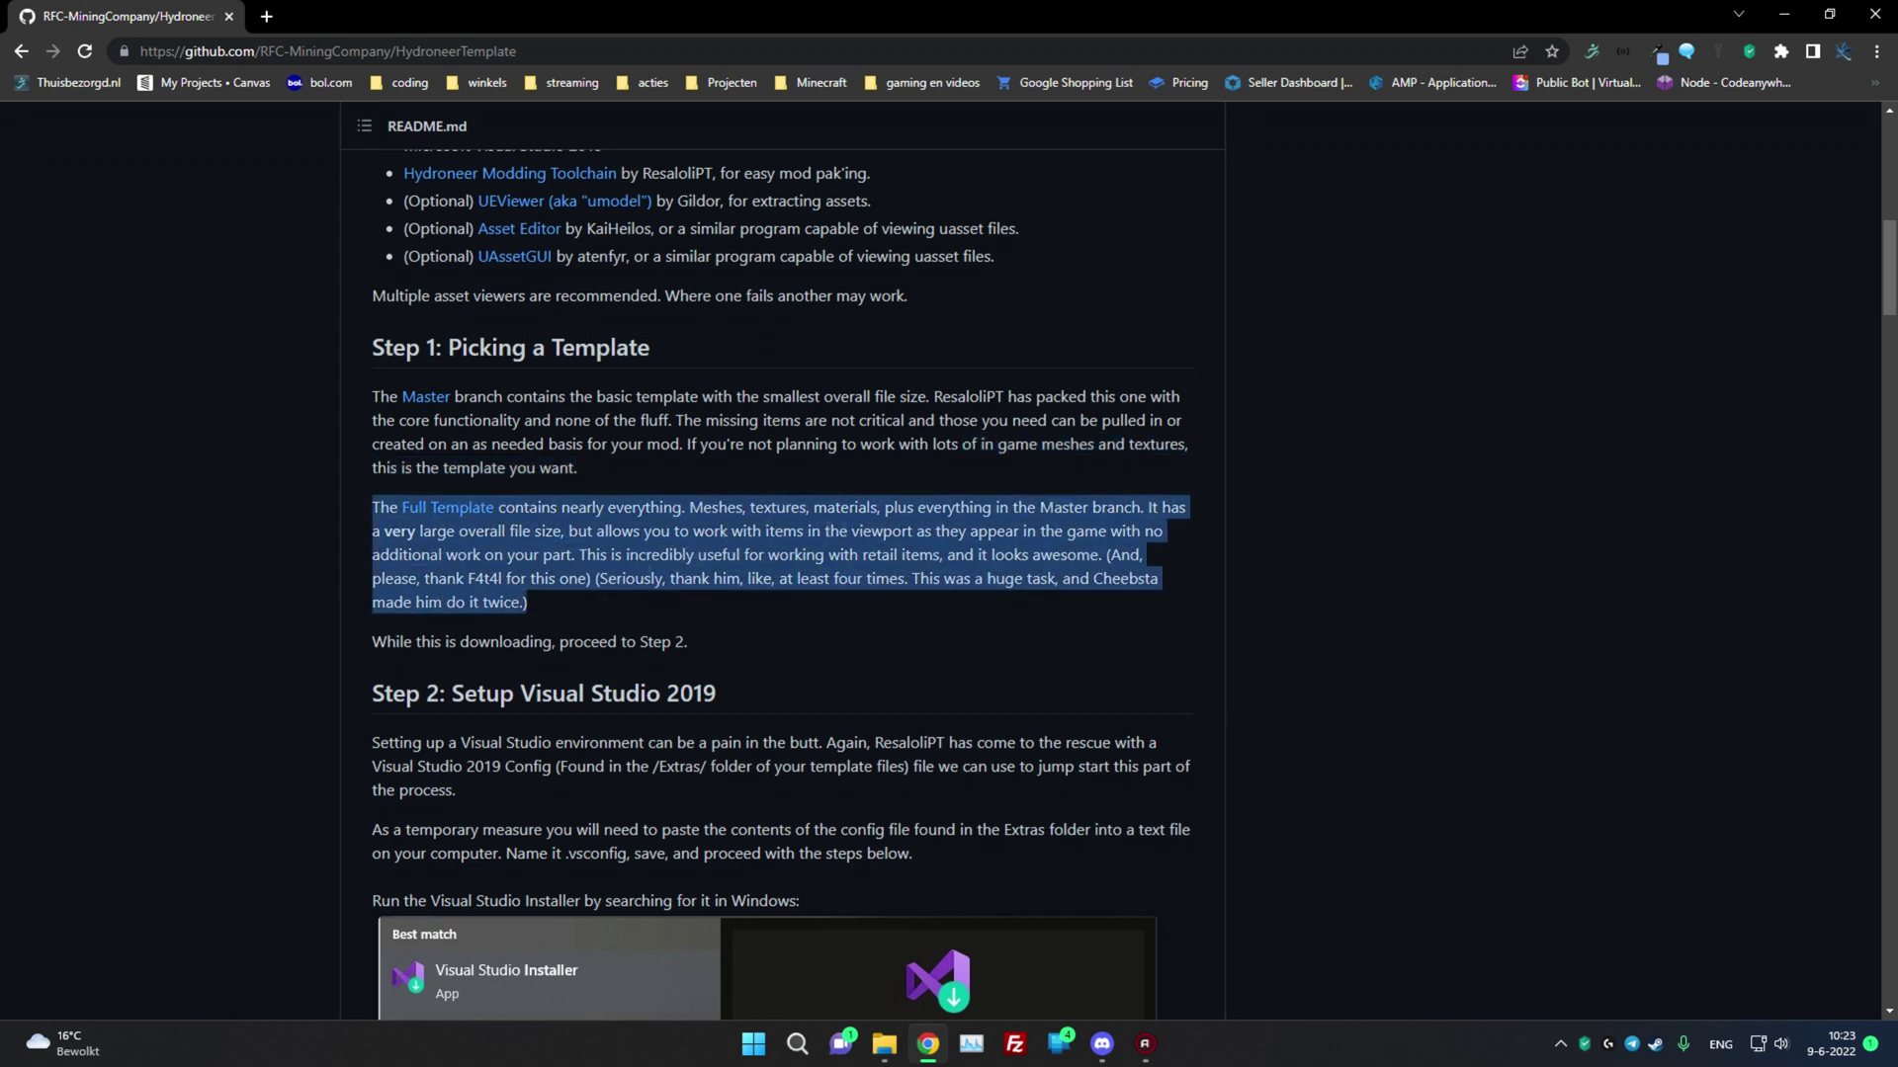
left_click(885, 516)
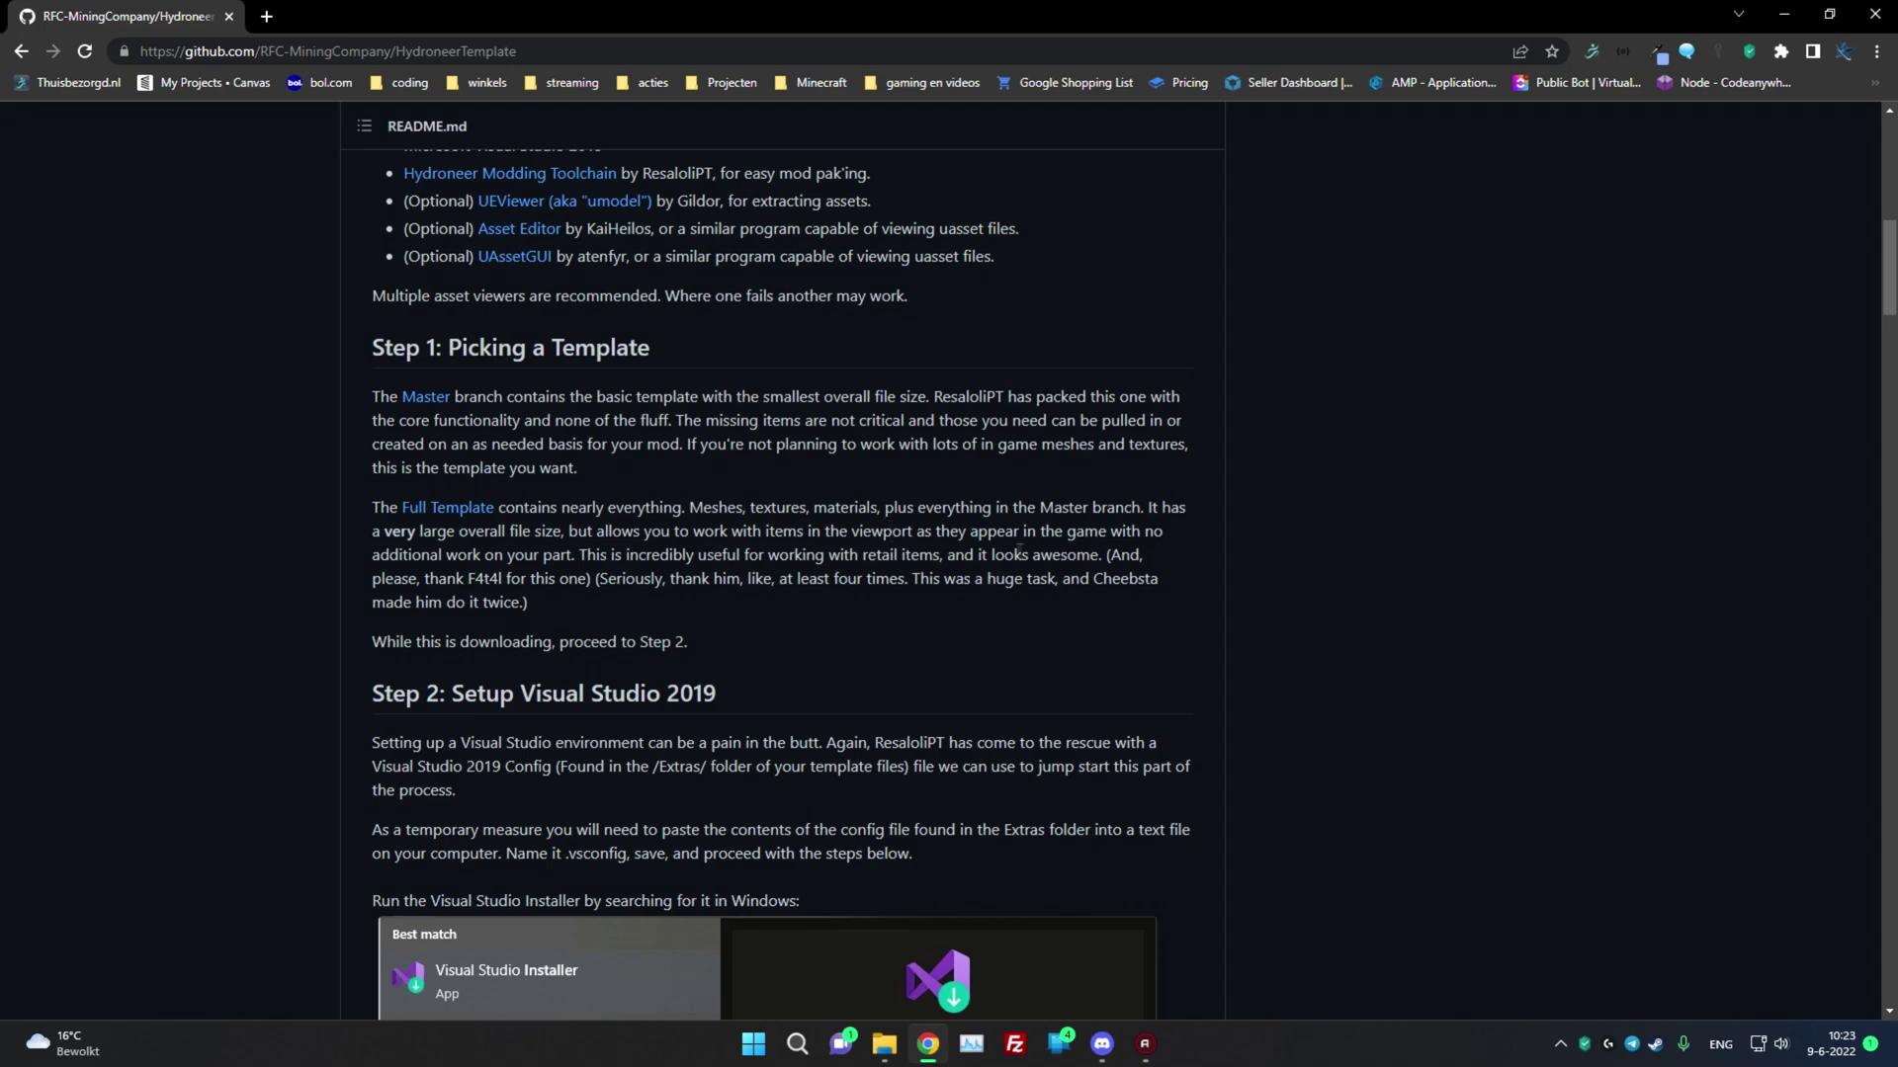
- Switch the HydroneerTemplate repository from the master branch to the fullTemplat branch
scroll(1018, 553, "up", 4)
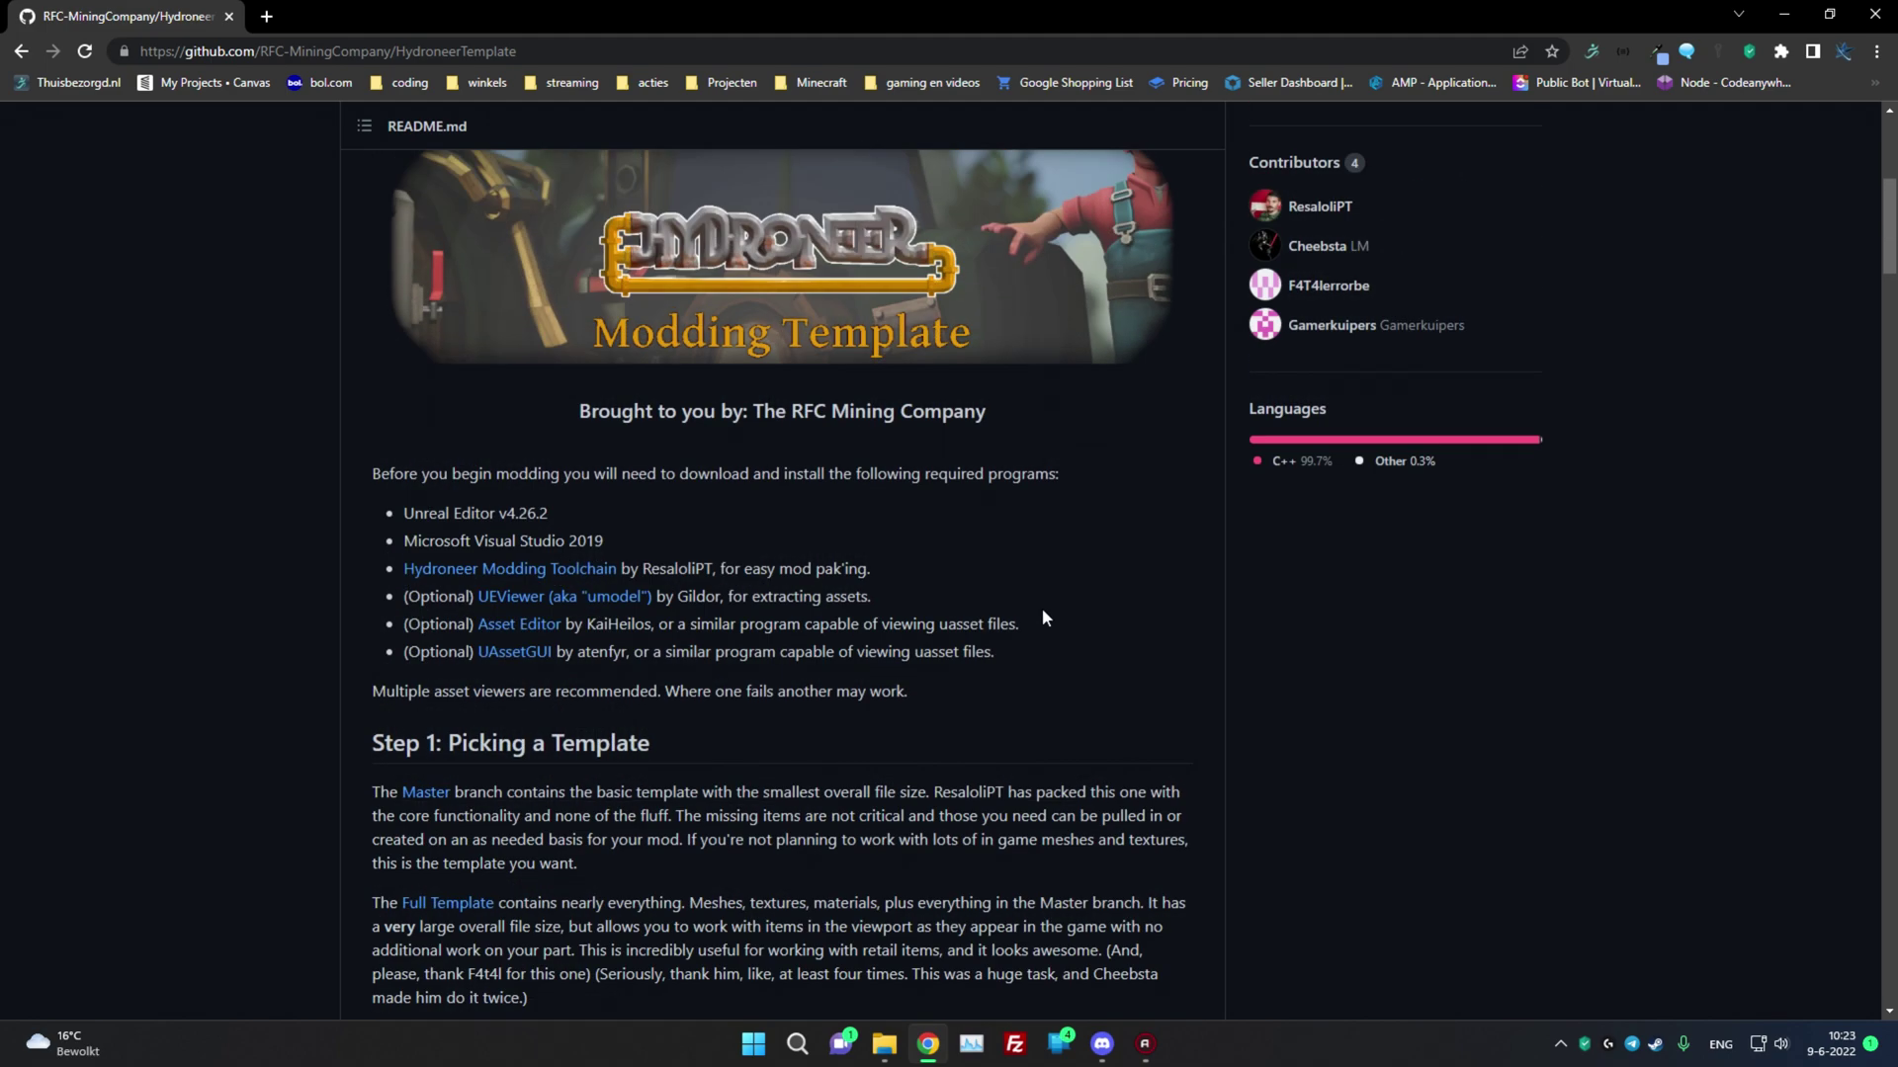
scroll(1042, 611, "up", 2)
scroll(920, 719, "up", 4)
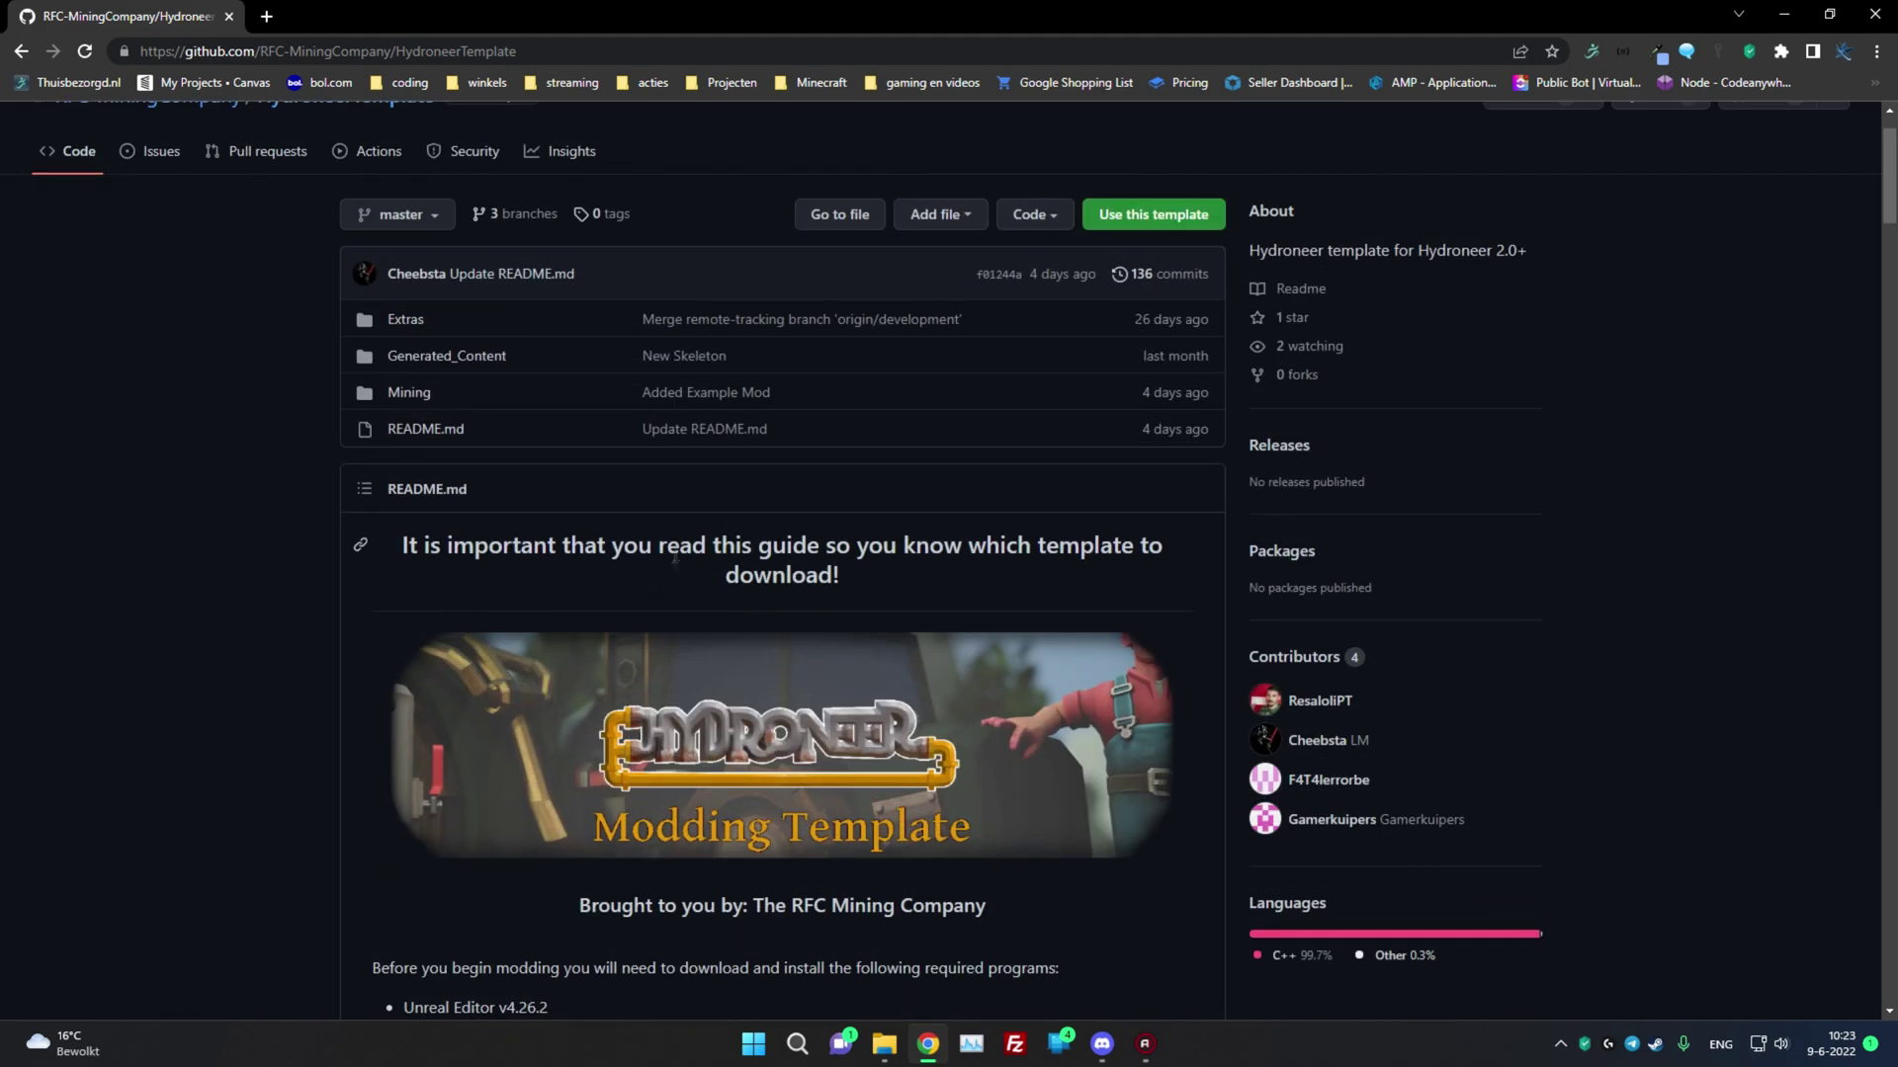
scroll(676, 545, "down", 7)
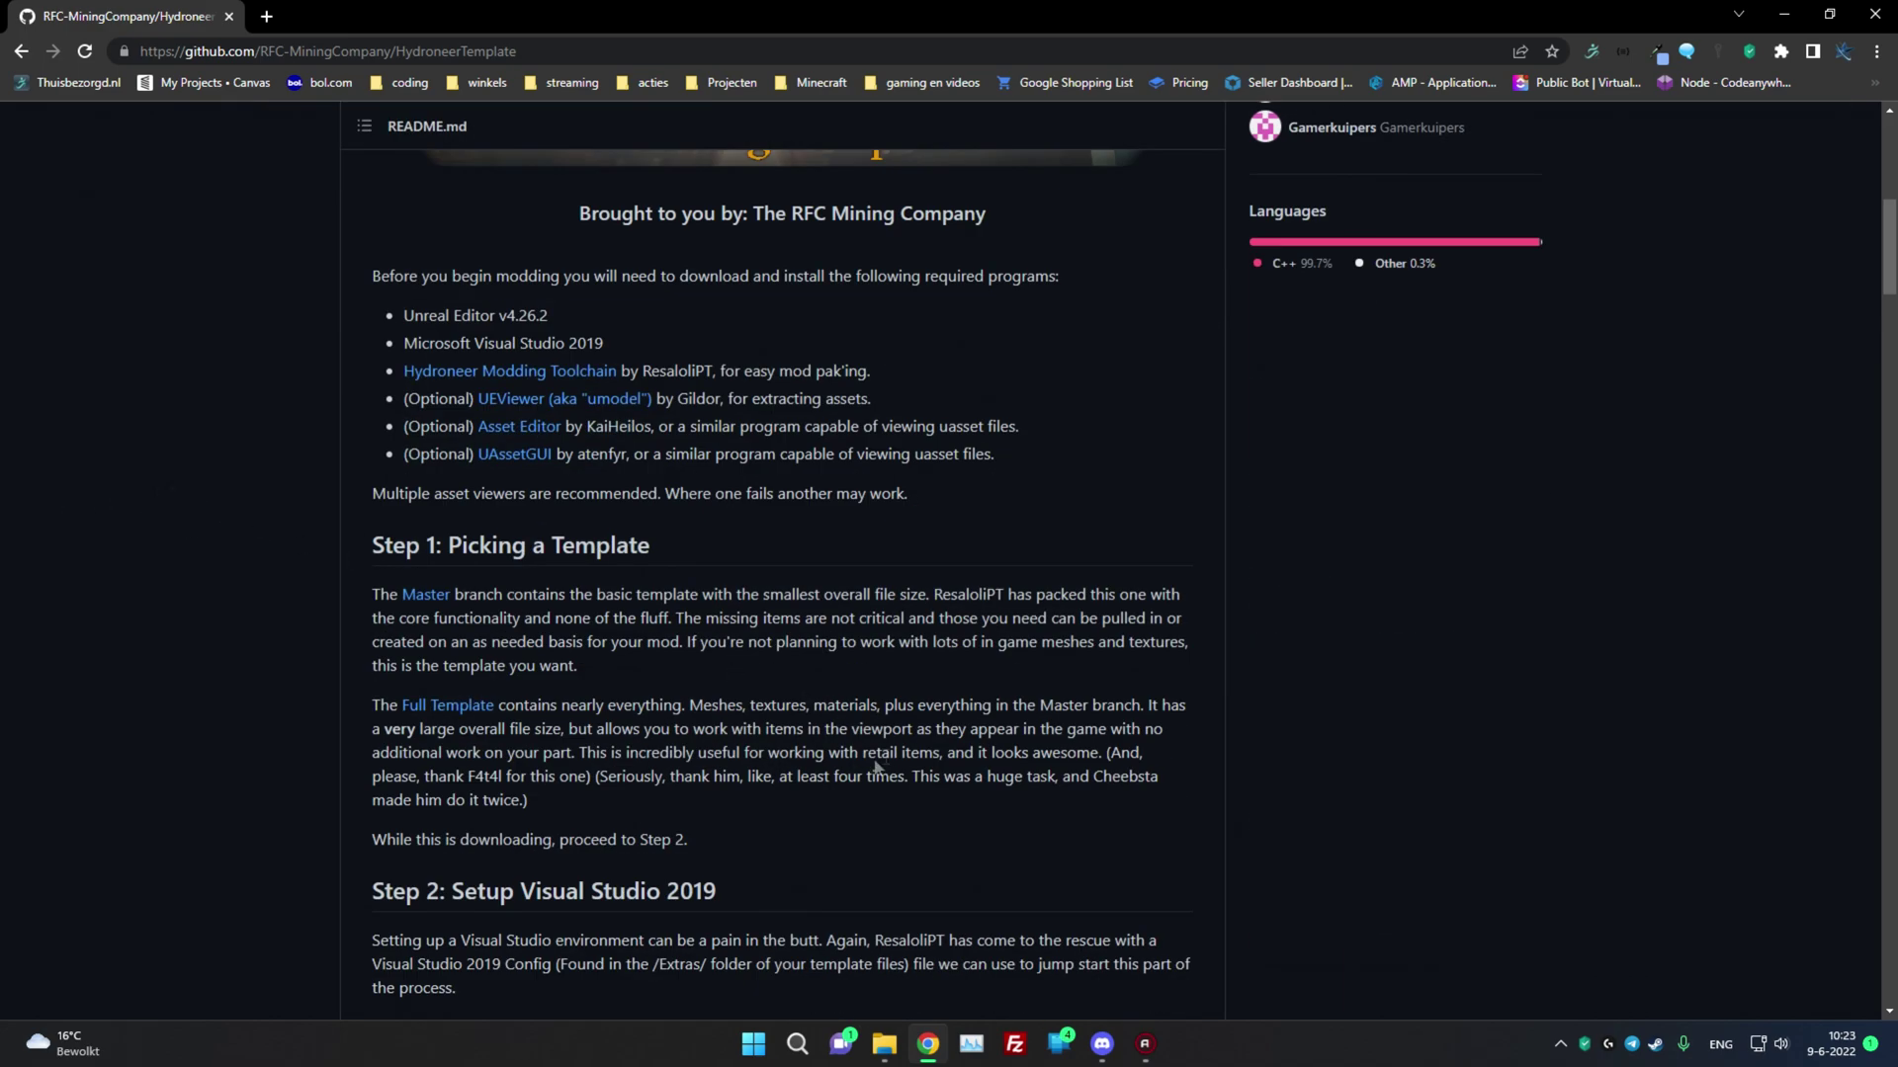
scroll(999, 676, "up", 7)
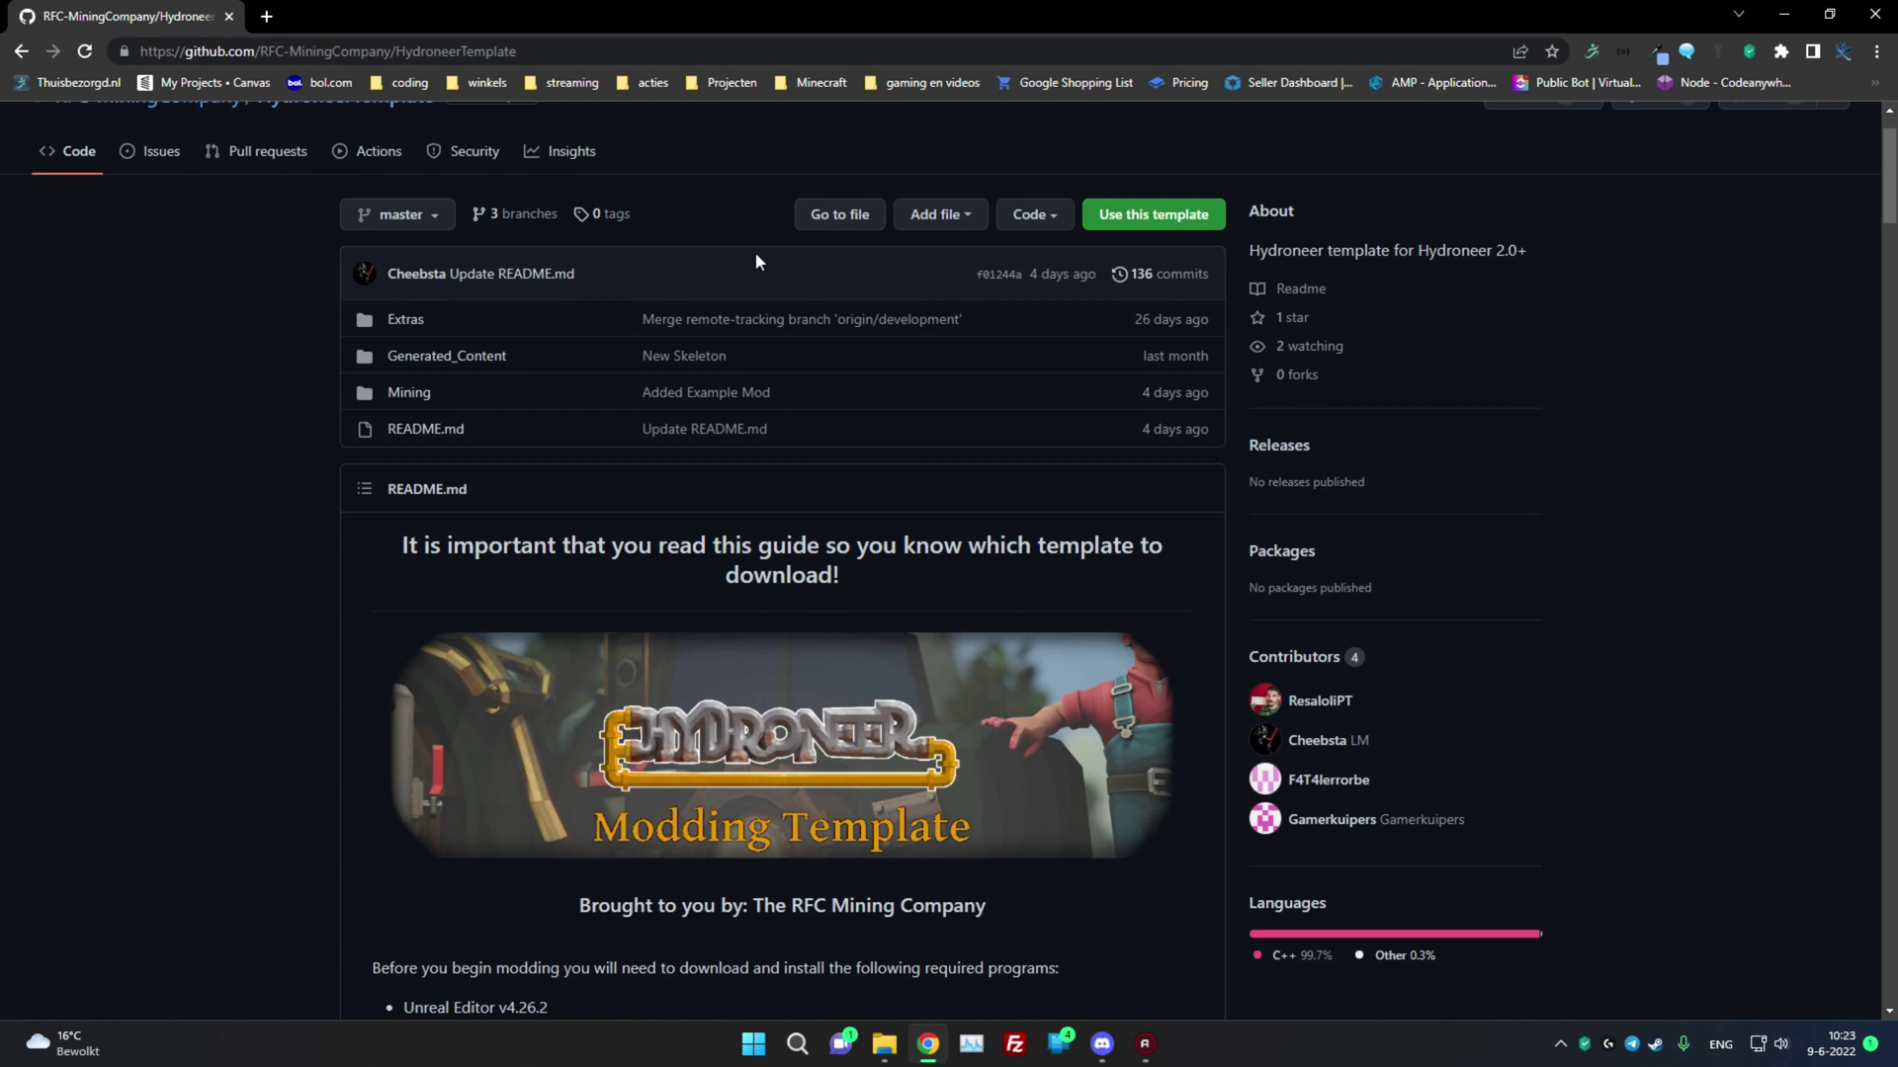
left_click(409, 215)
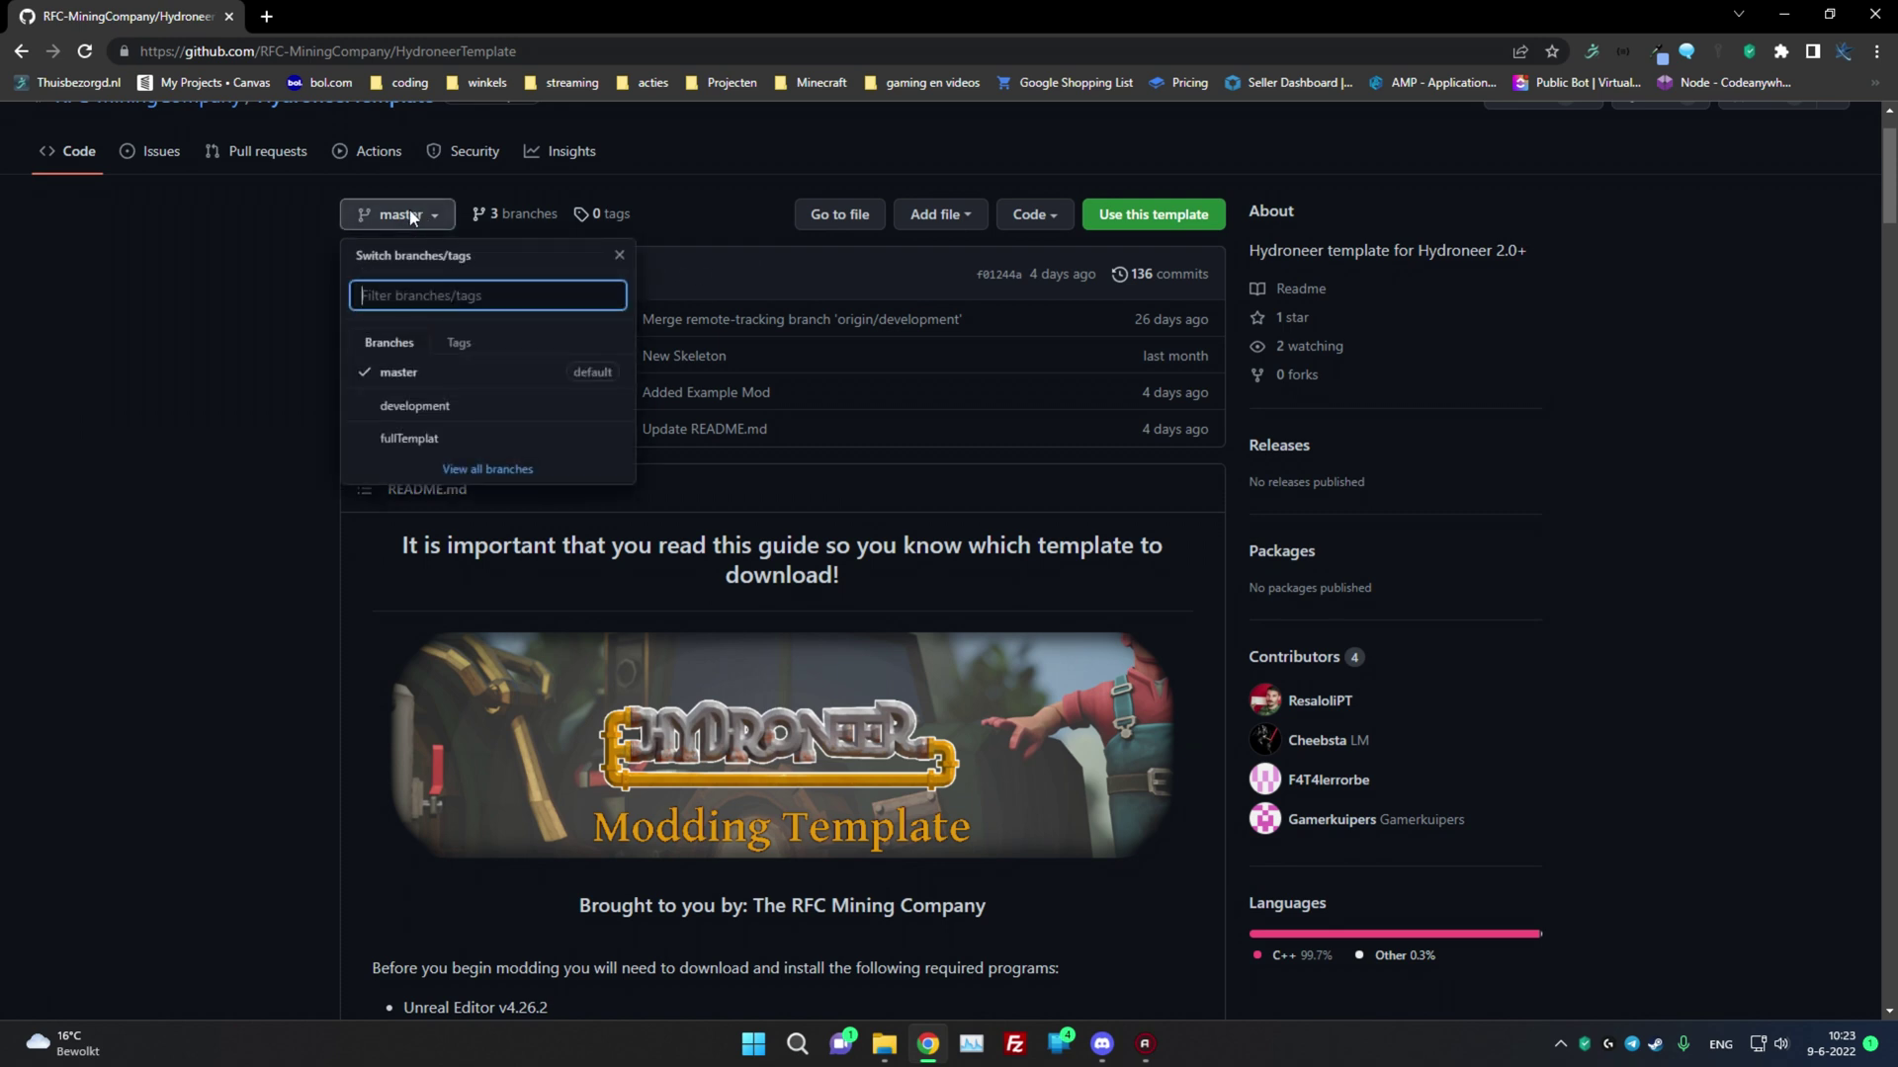
left_click(413, 440)
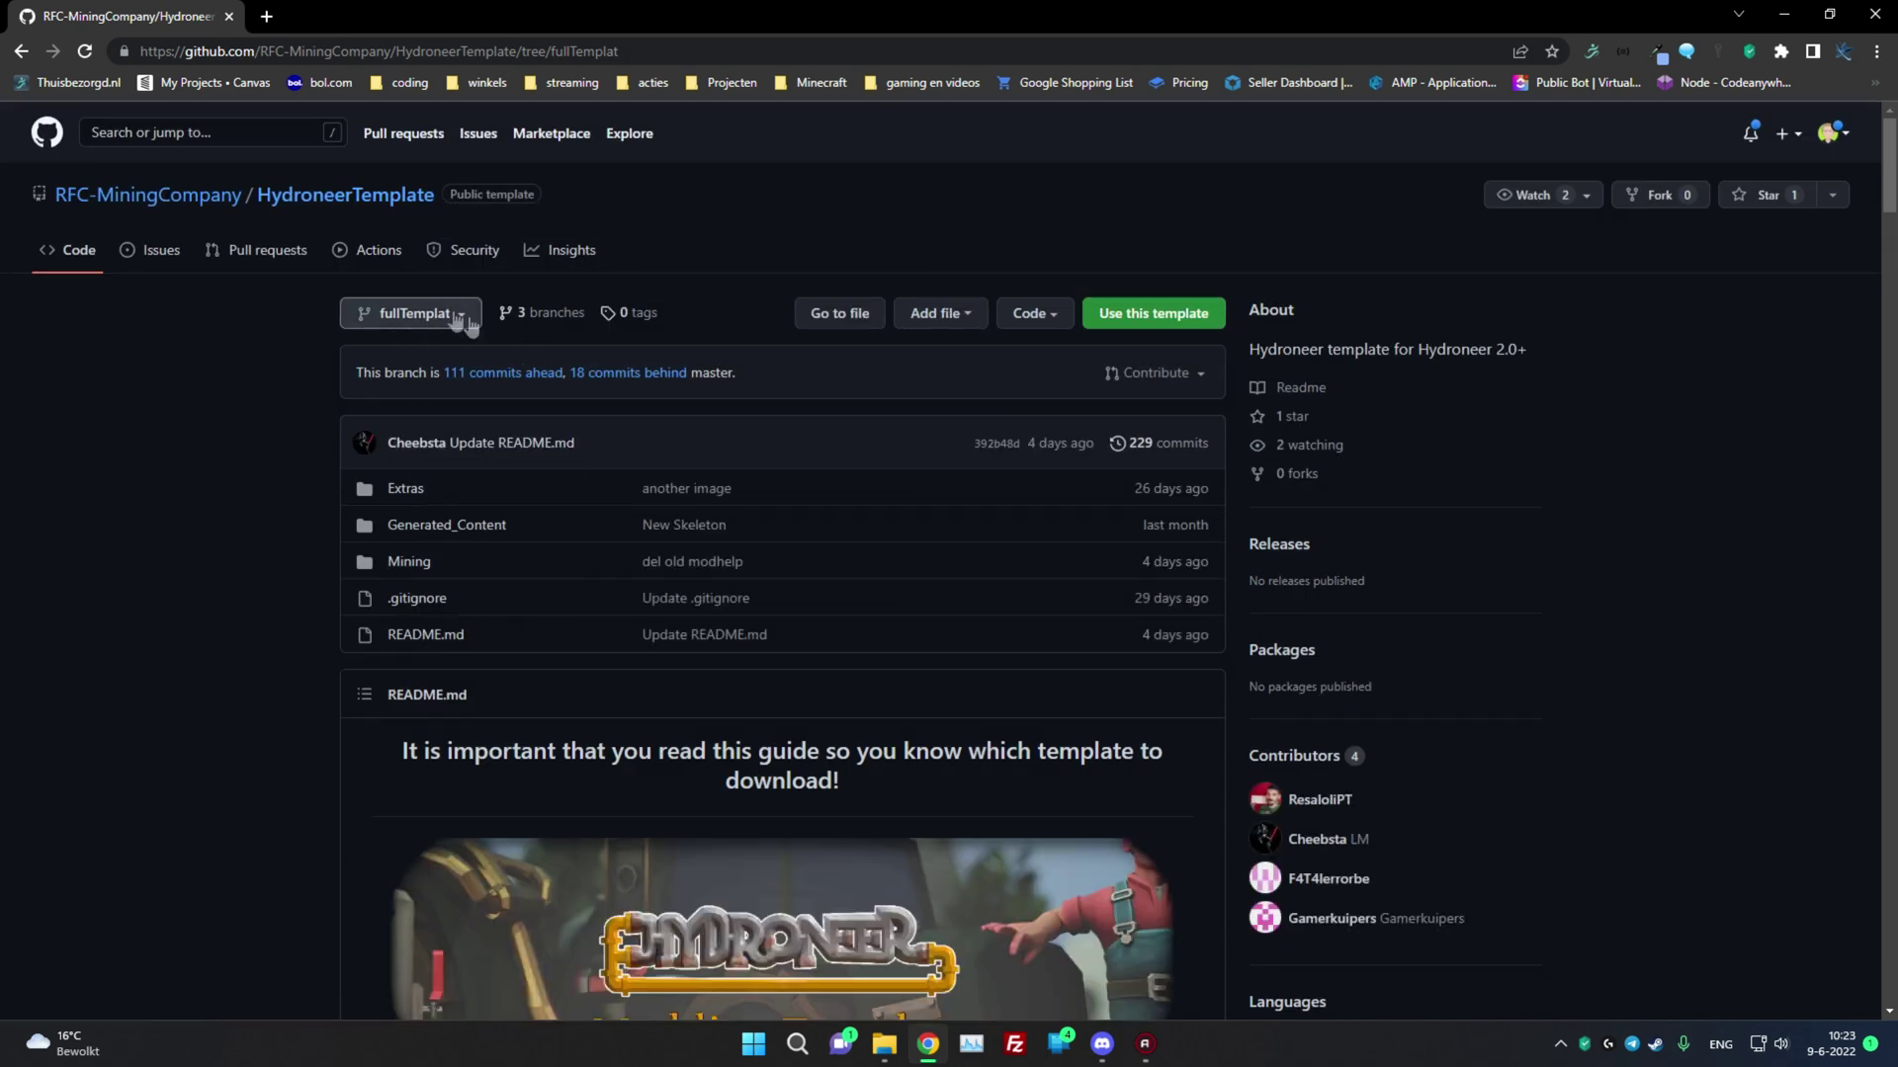
- Start downloading the fullTemplat branch as a ZIP archive and cancel the download
left_click(1028, 314)
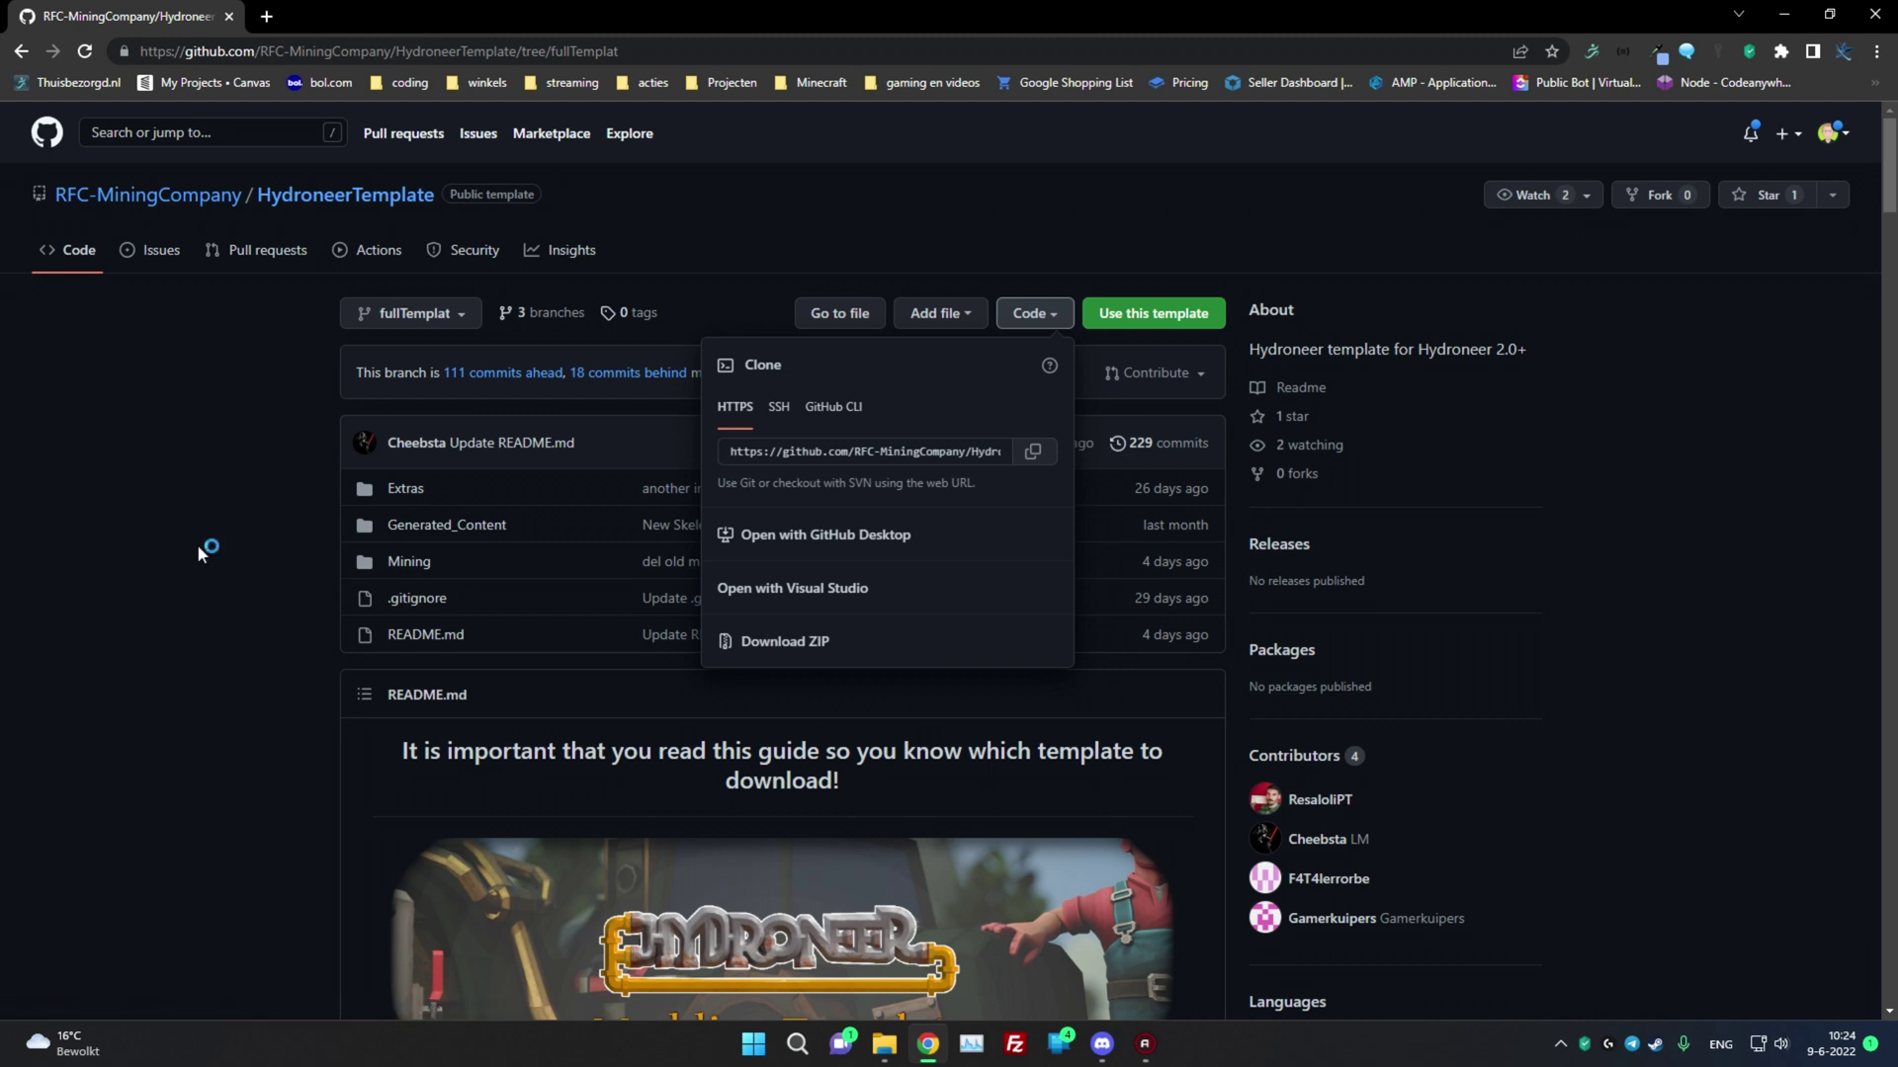
left_click(783, 642)
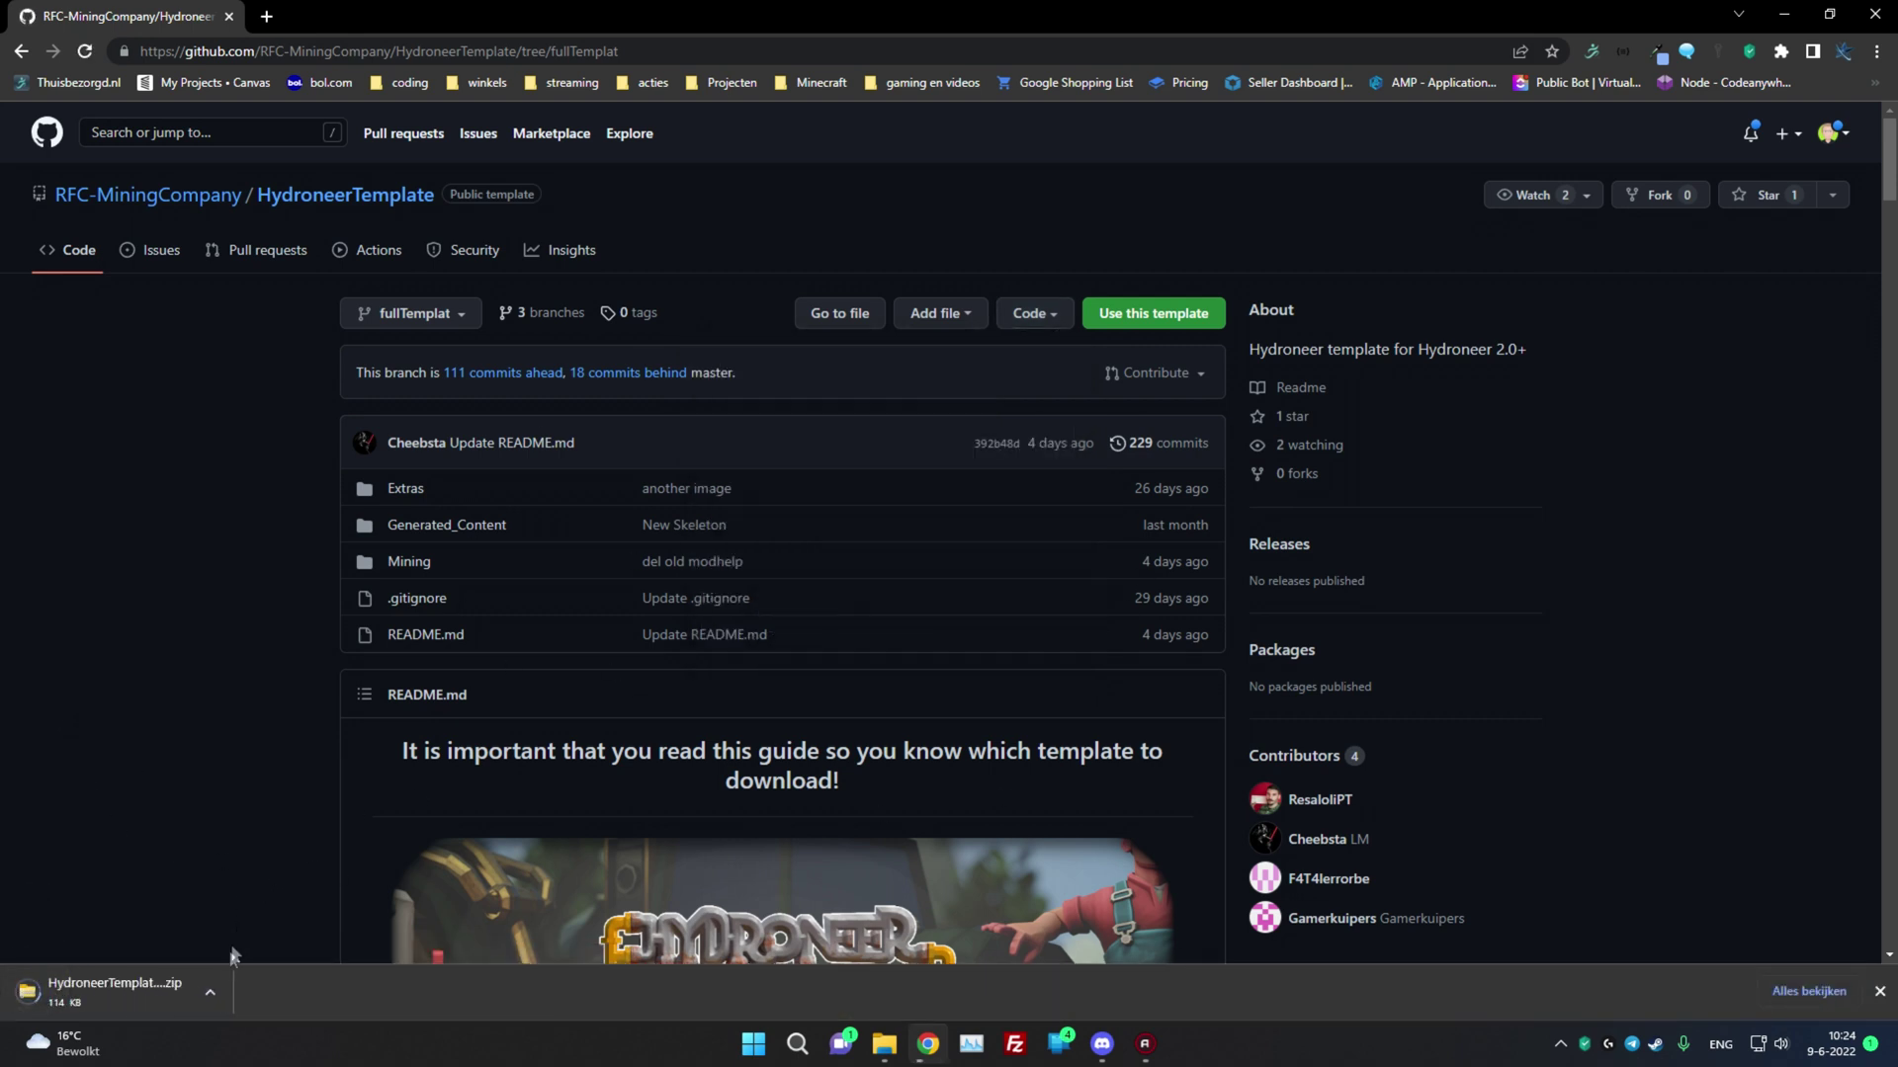
left_click(207, 993)
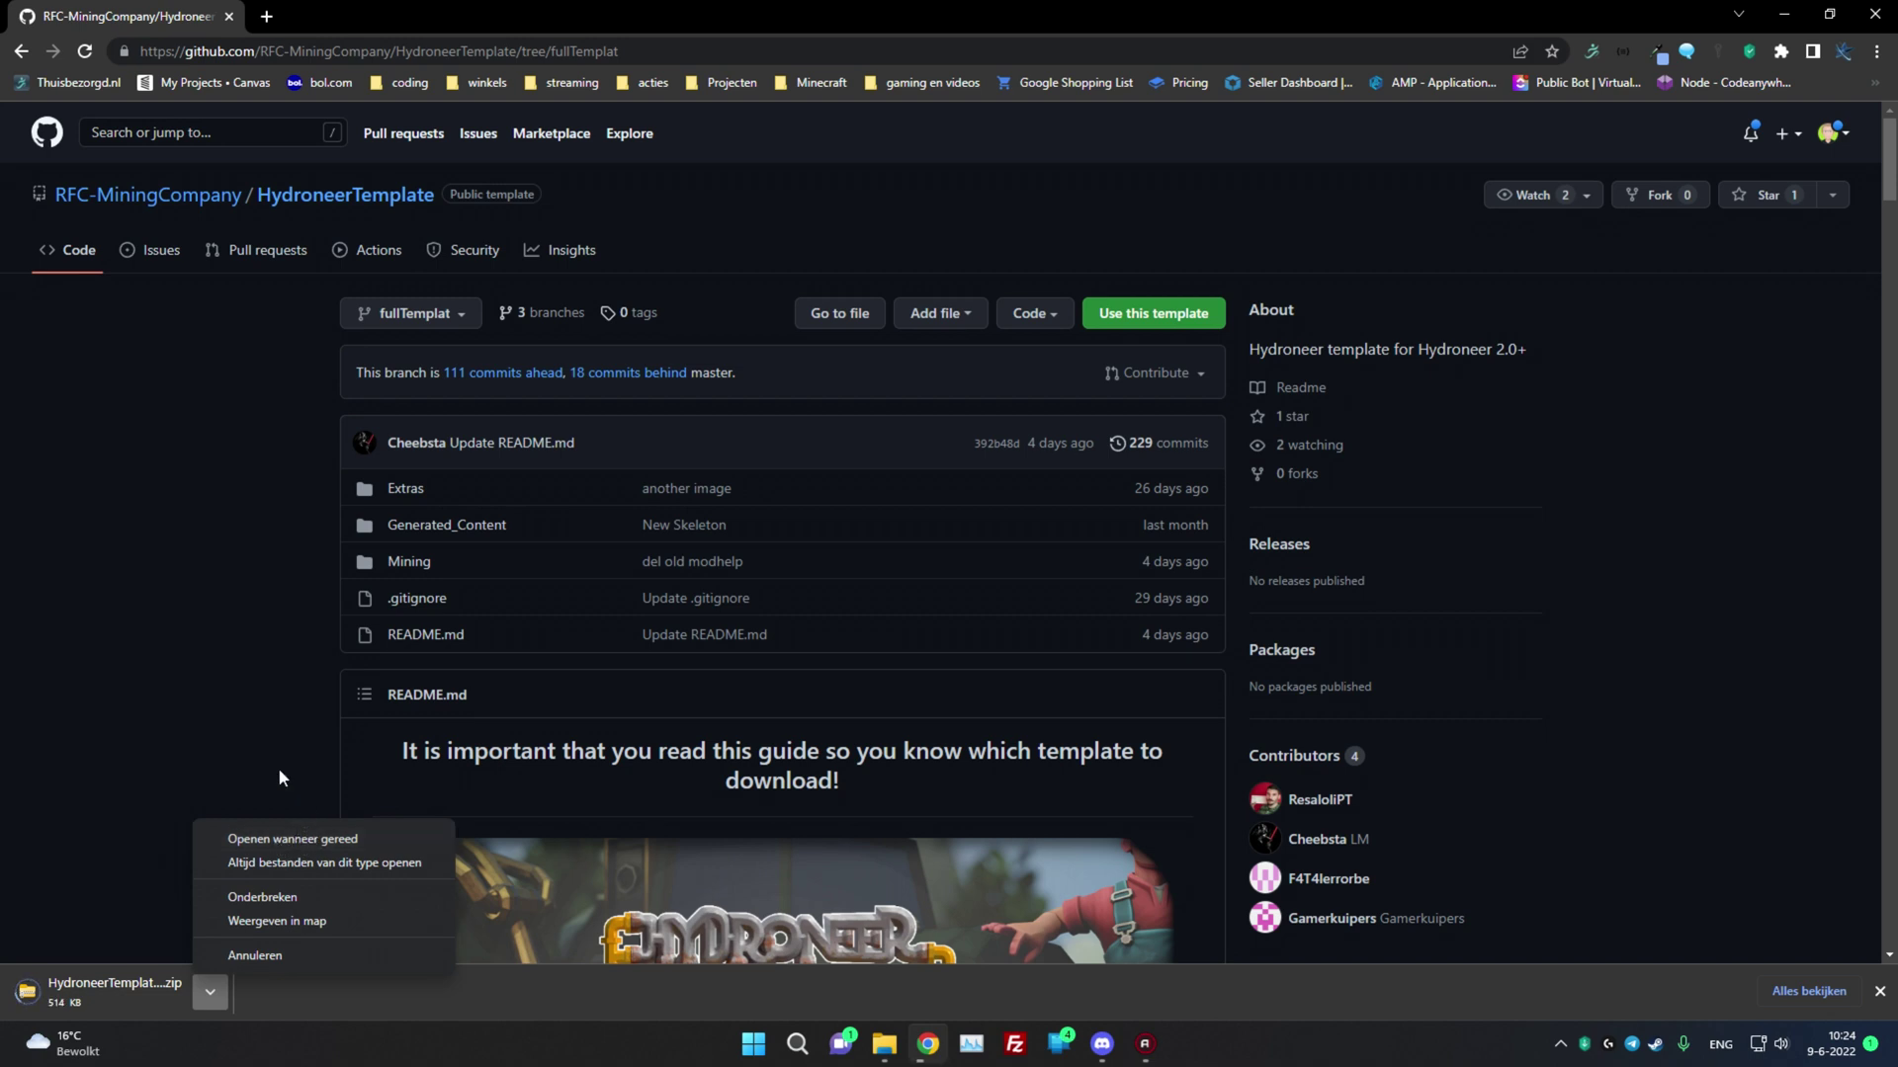
left_click(255, 956)
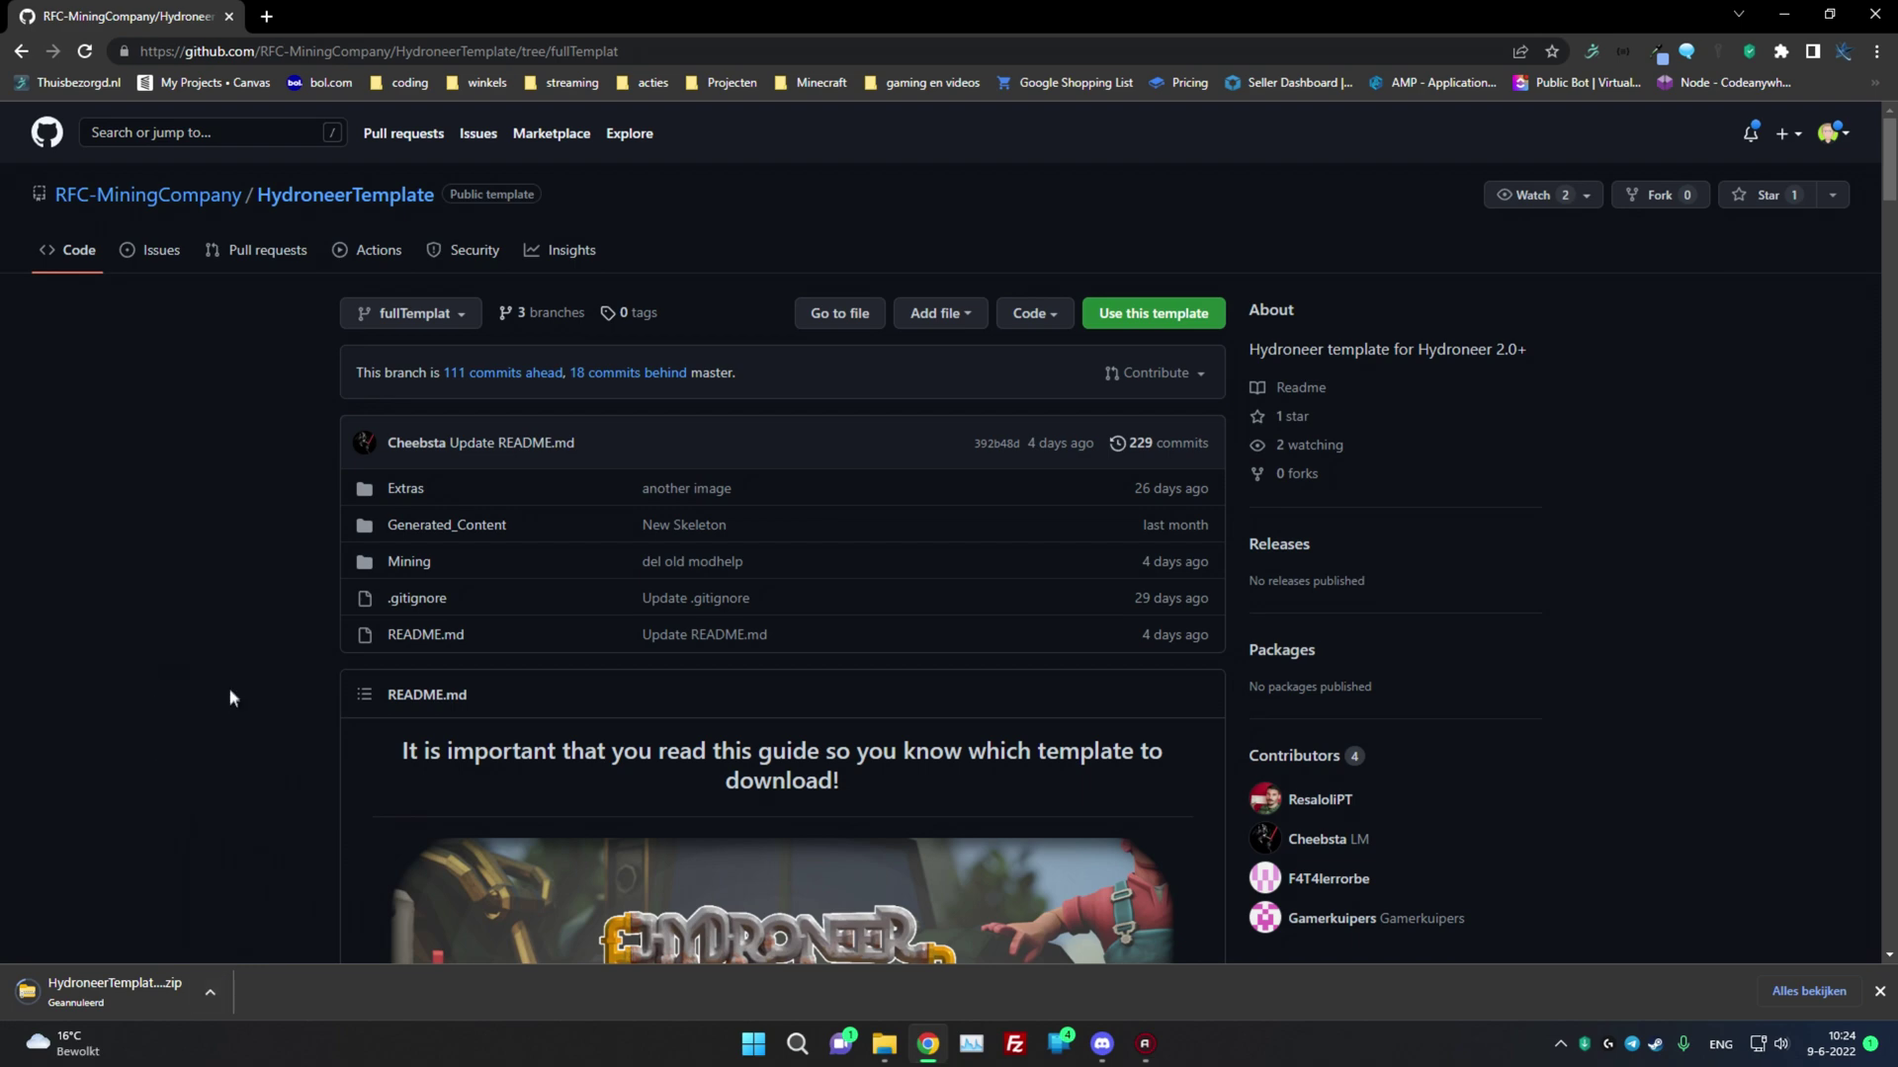
- Read the fullTemplat README from the required programs to the Visual Studio Installer instructions in "Step 2: Setup Visual Studio 2019"
scroll(166, 704, "down", 2)
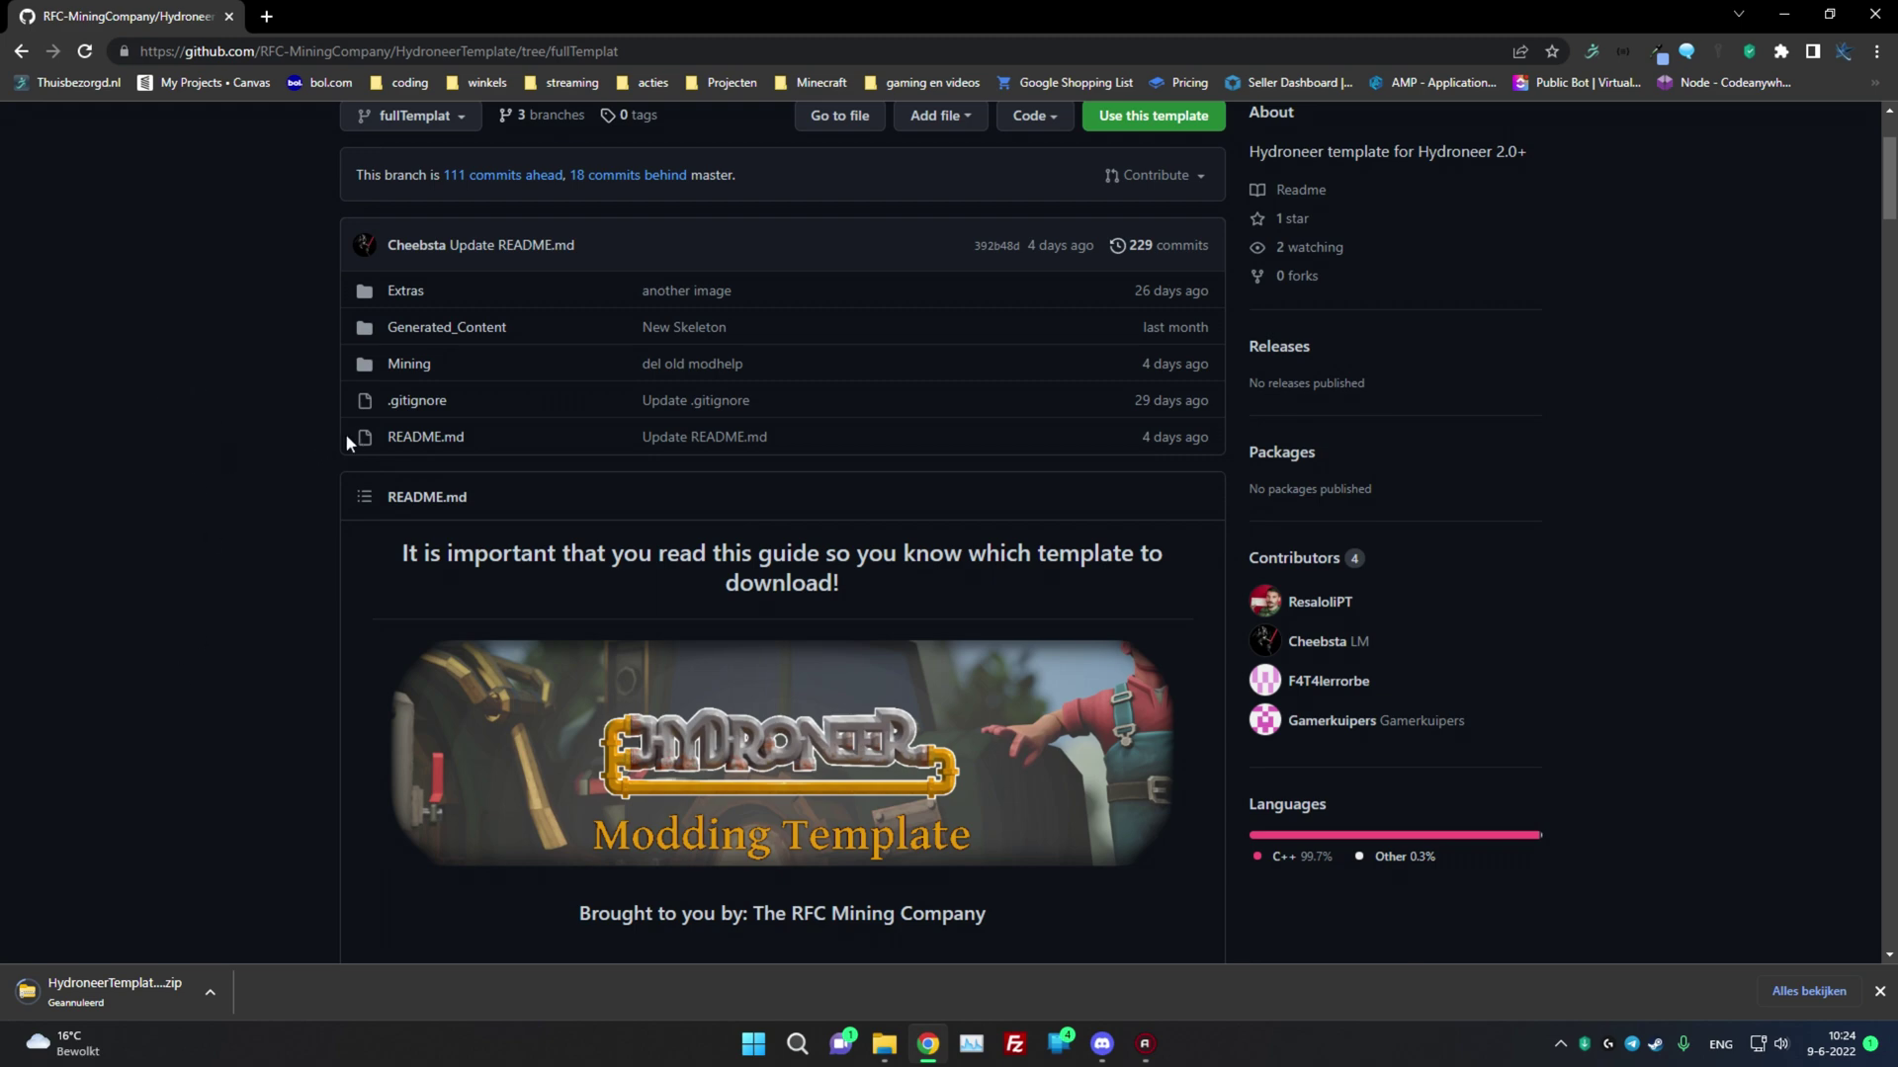
scroll(553, 452, "down", 2)
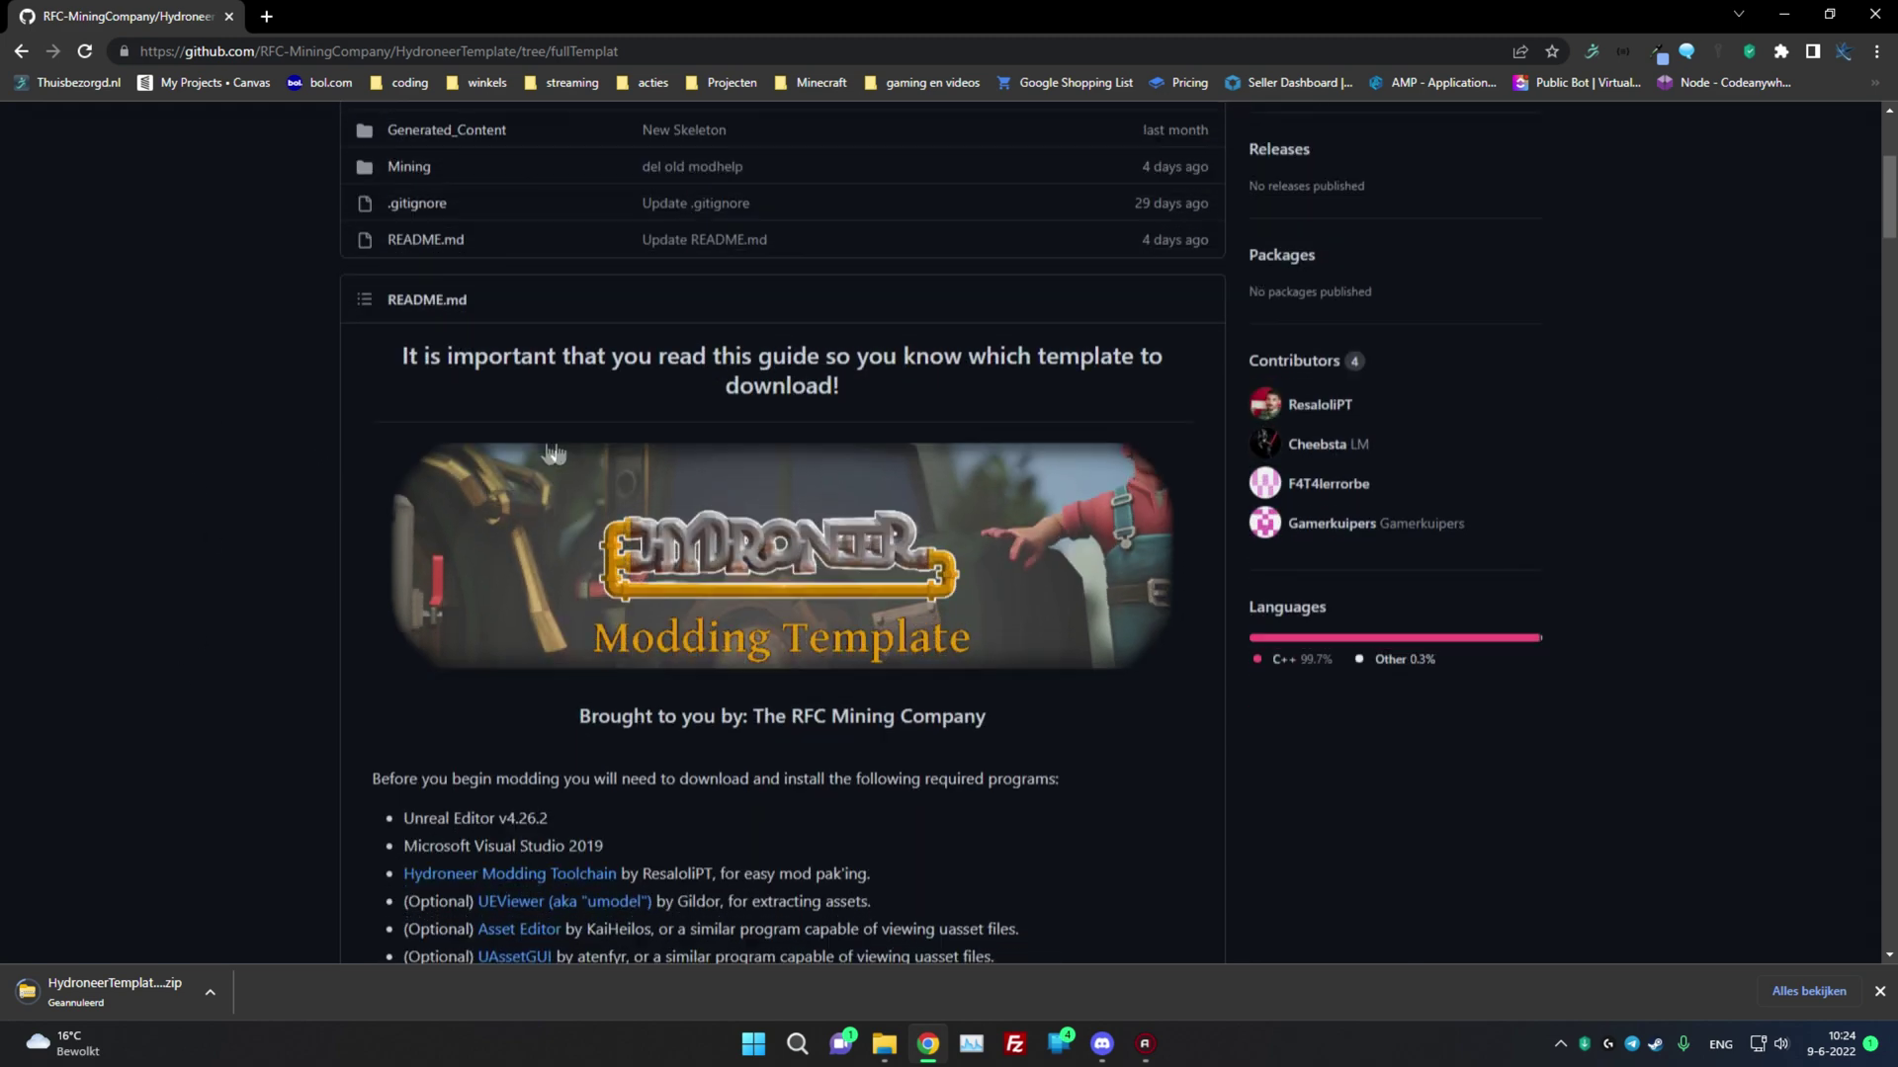
scroll(1145, 334, "down", 4)
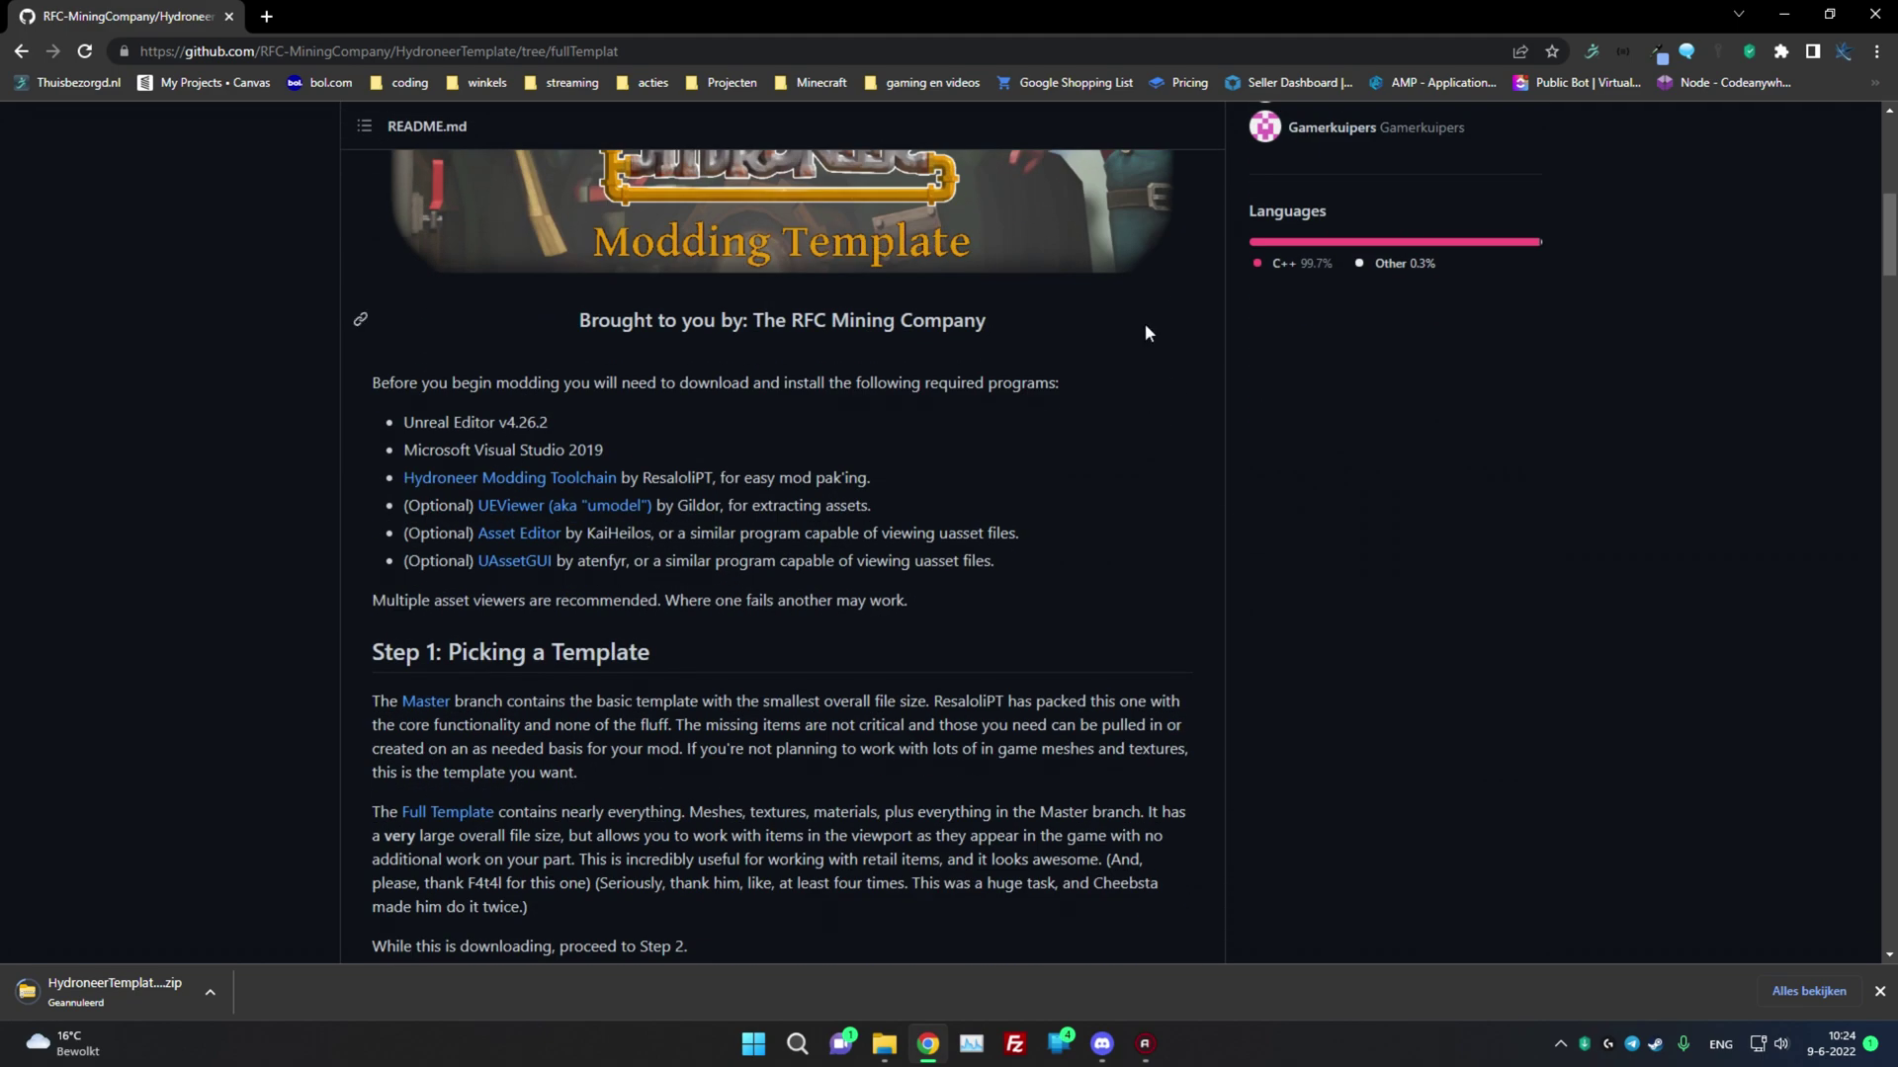
scroll(1144, 323, "down", 4)
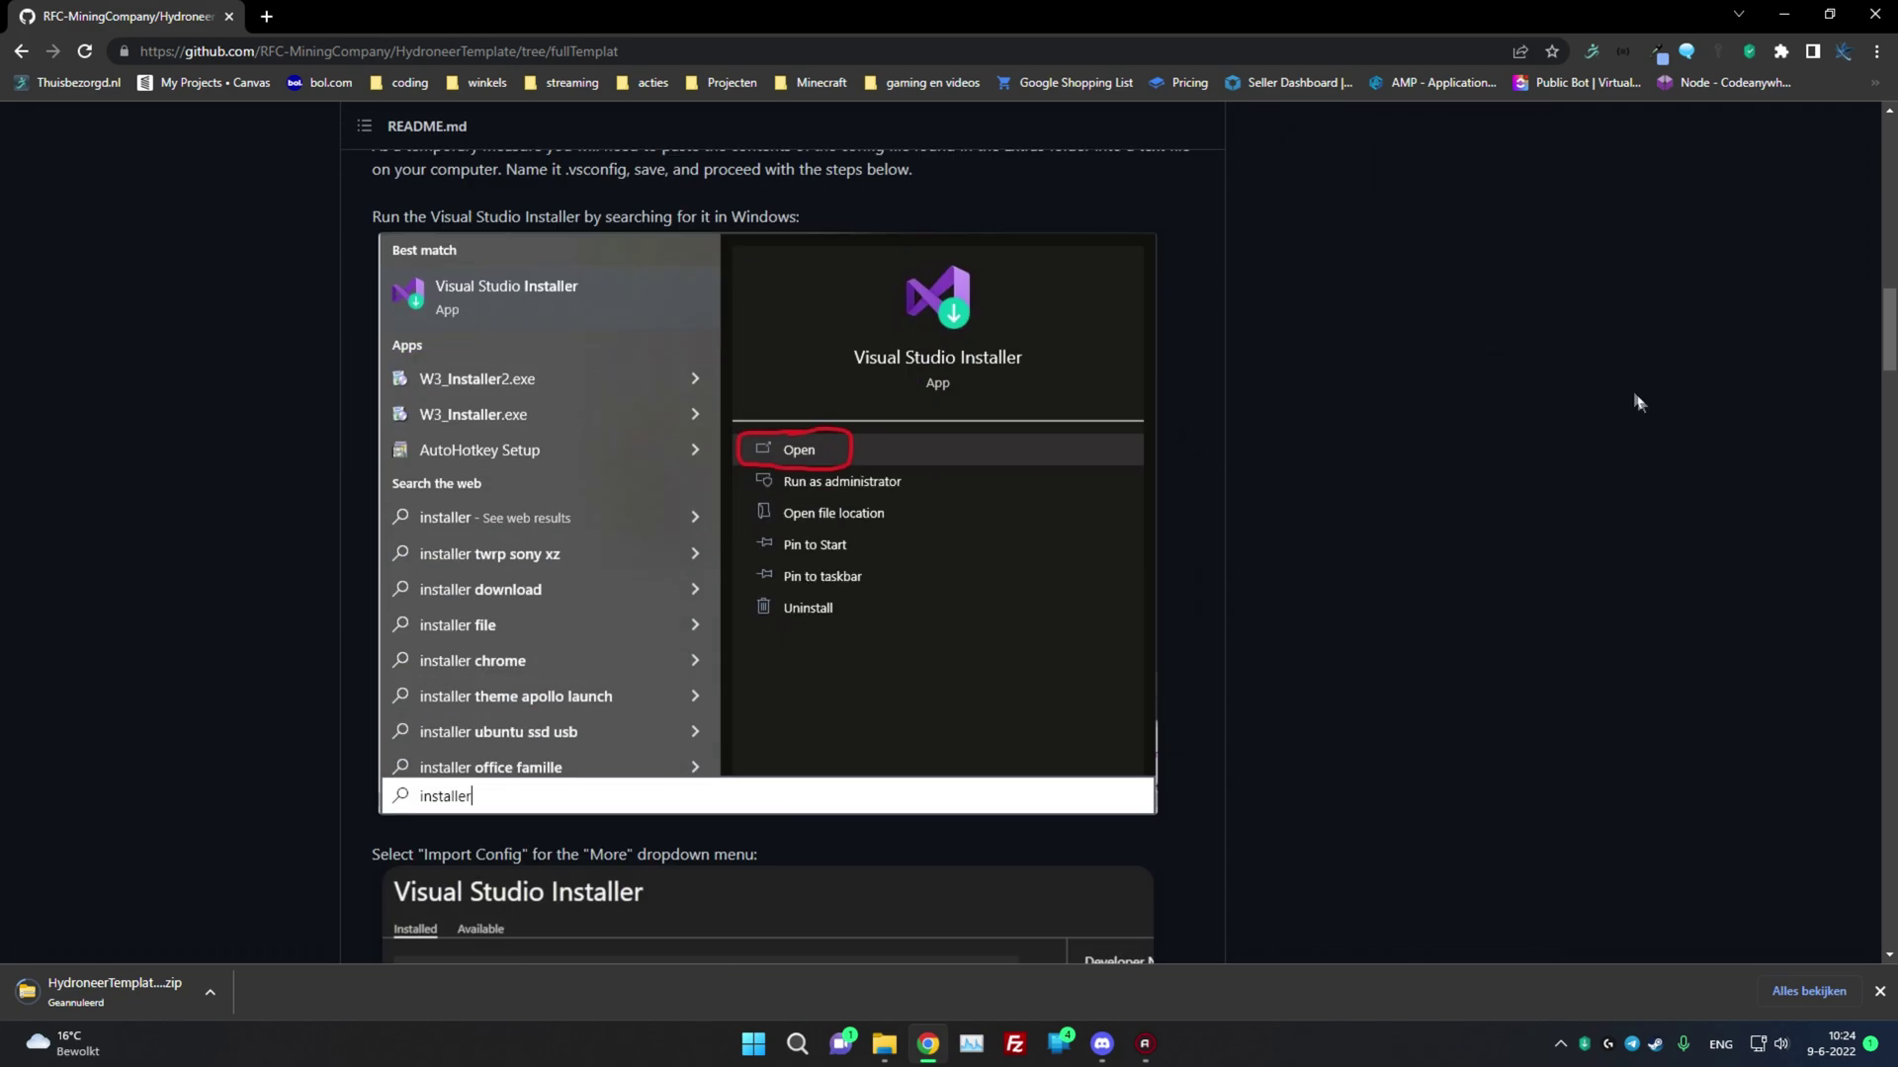
scroll(1582, 393, "up", 4)
scroll(1535, 370, "down", 3)
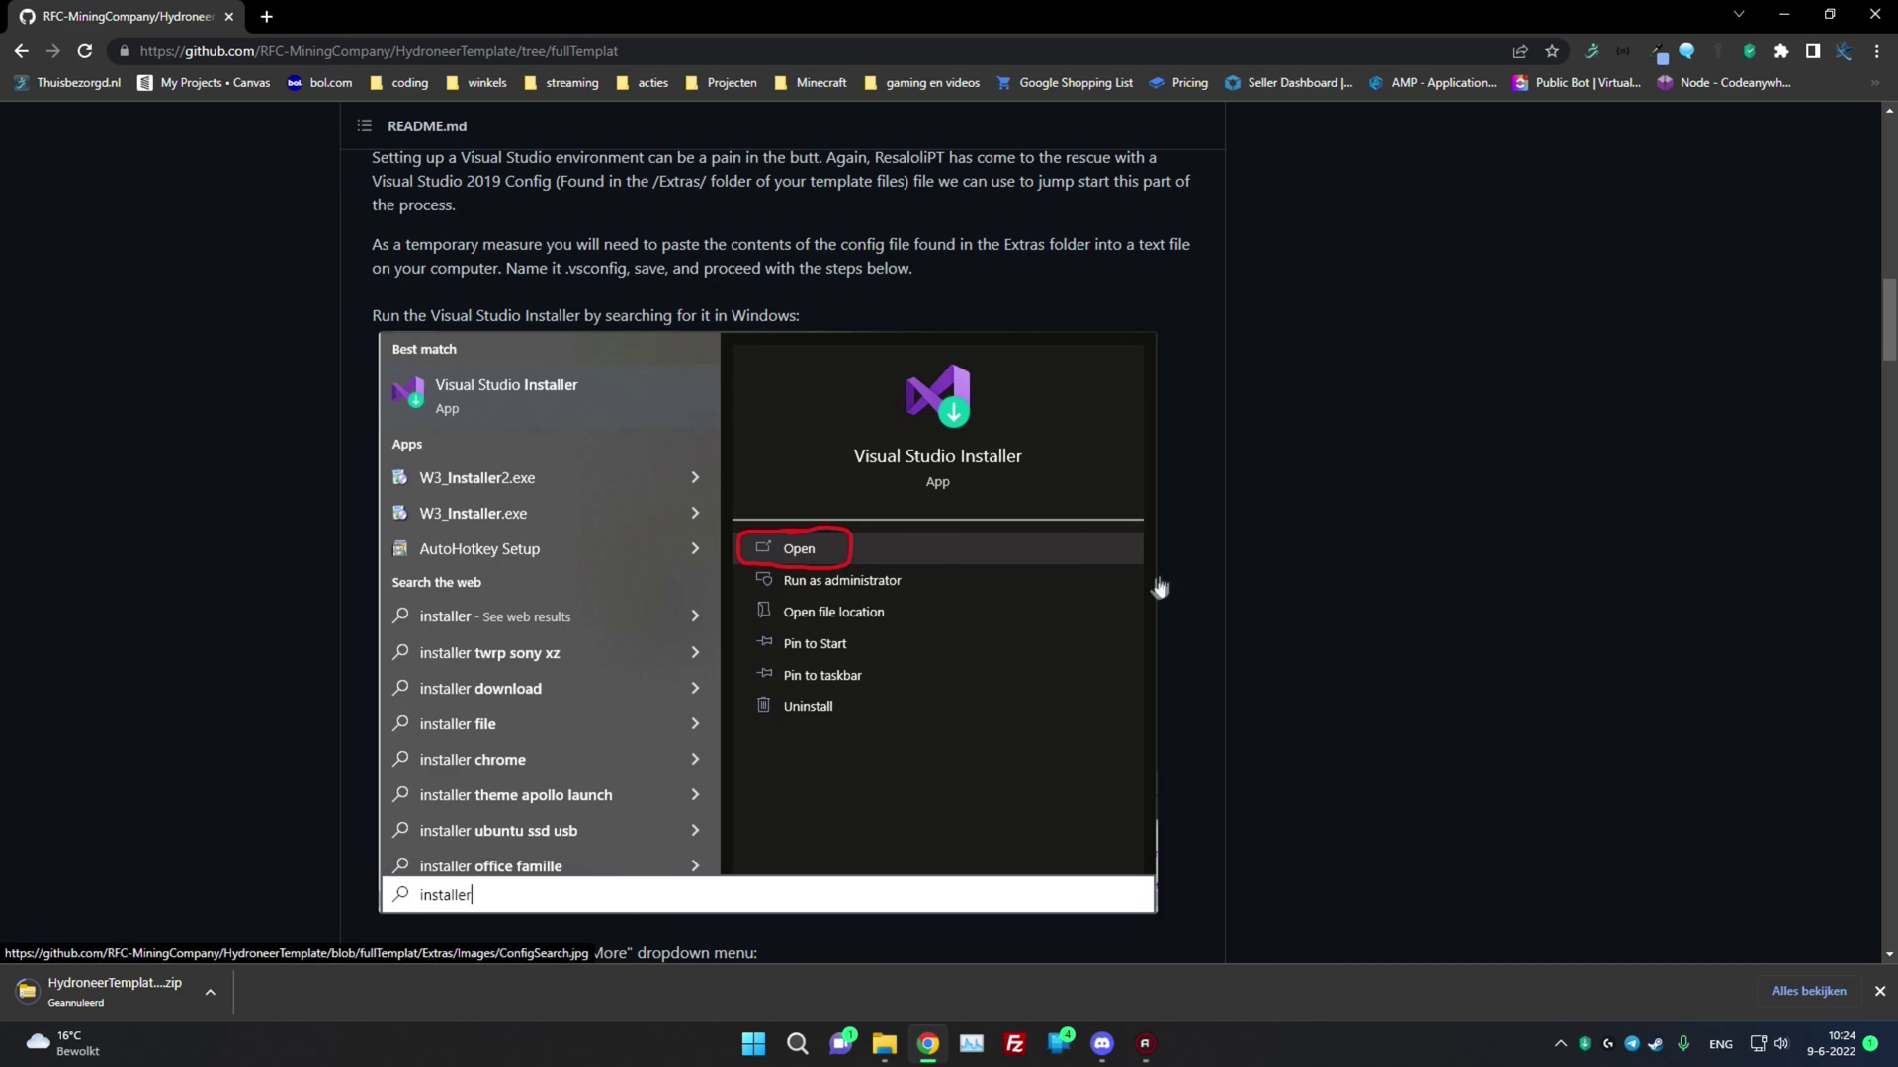
scroll(1198, 559, "down", 7)
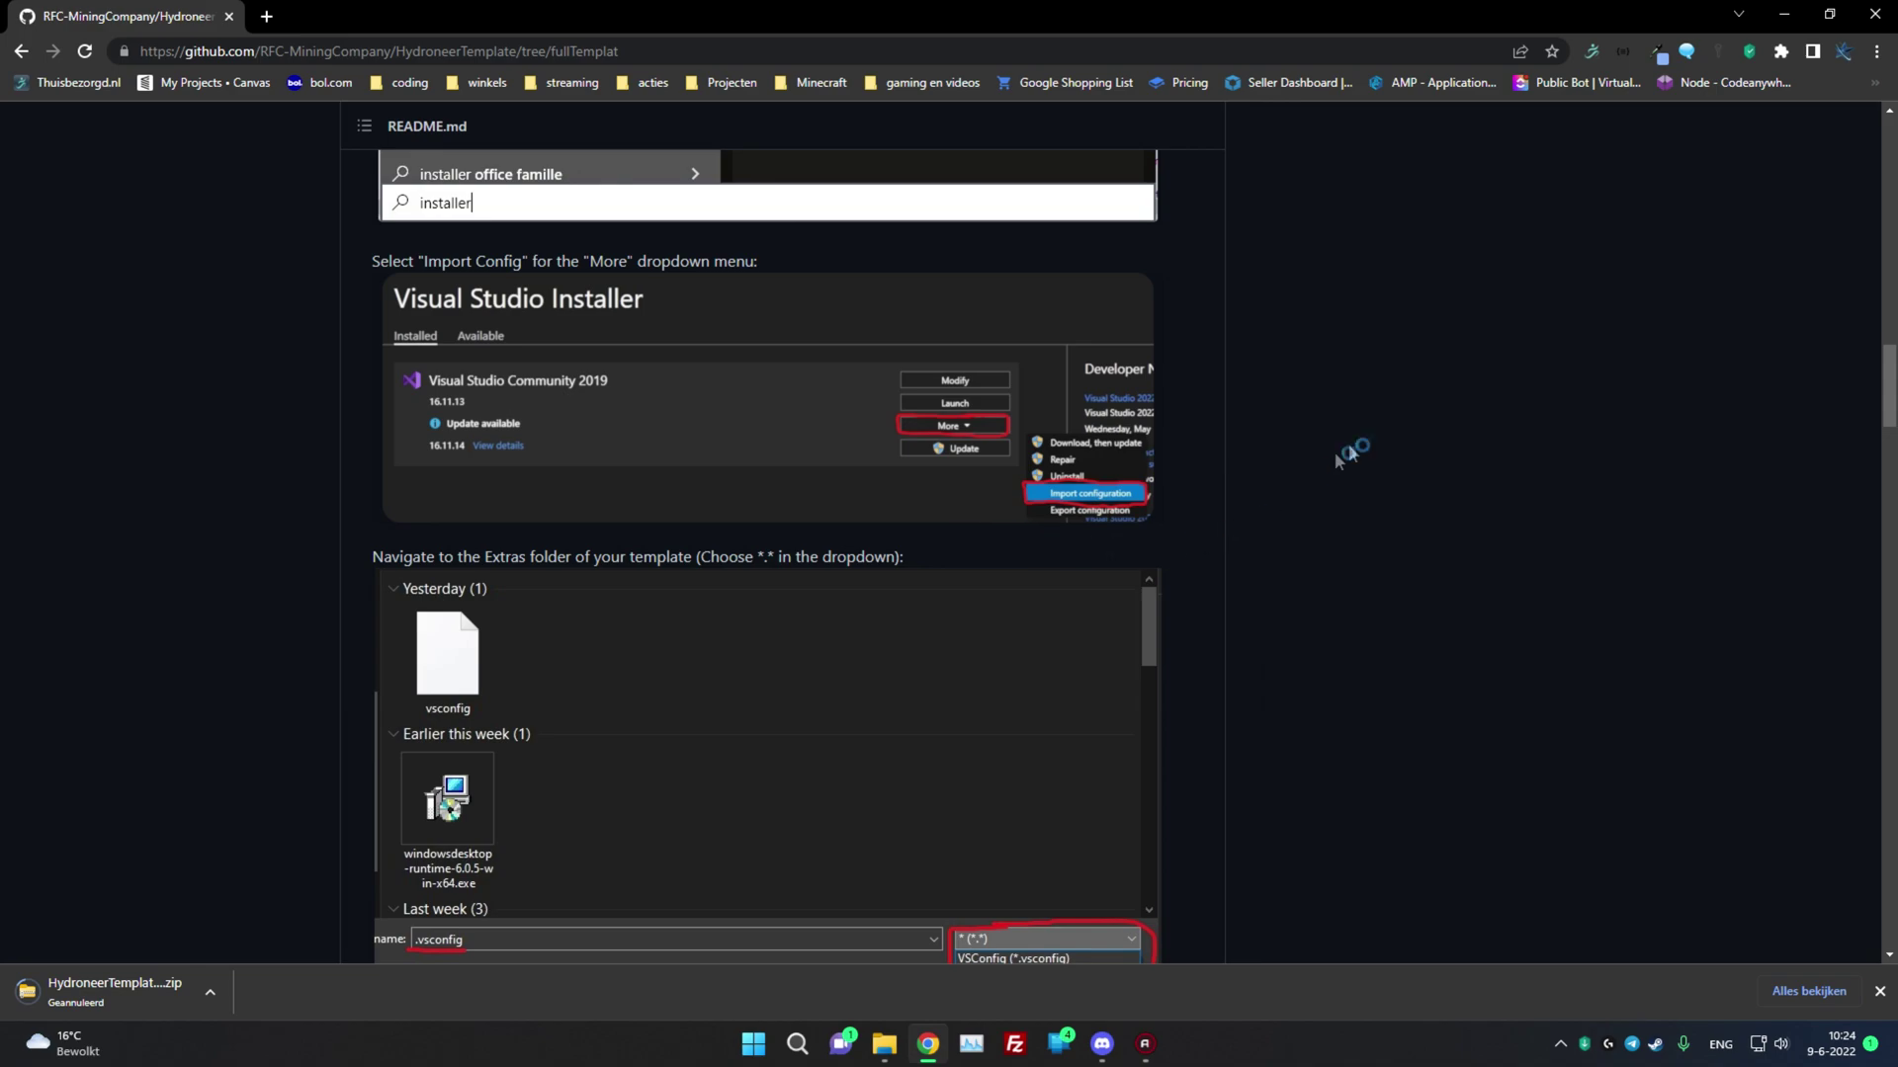
- Open the repository's Extras folder to locate the vsconfig file, and return to the repository's main page
scroll(1203, 530, "up", 20)
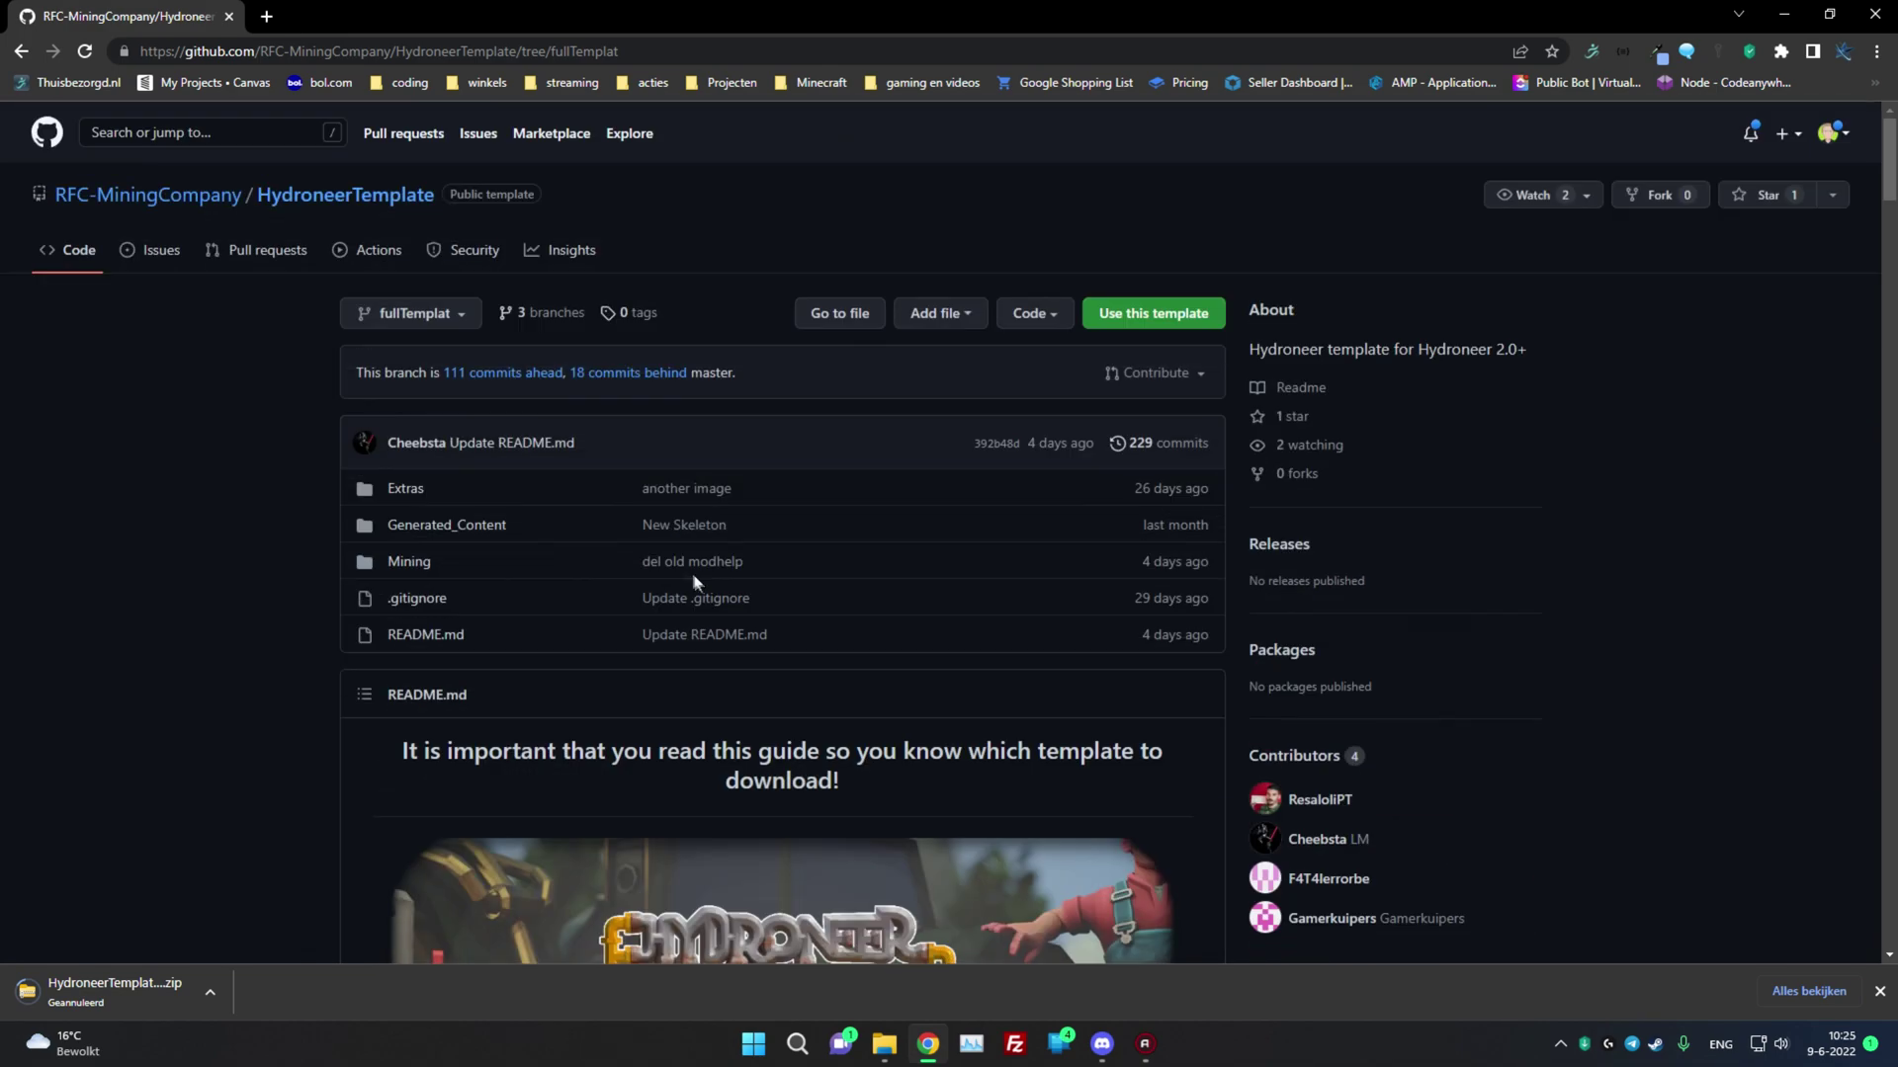
left_click(409, 492)
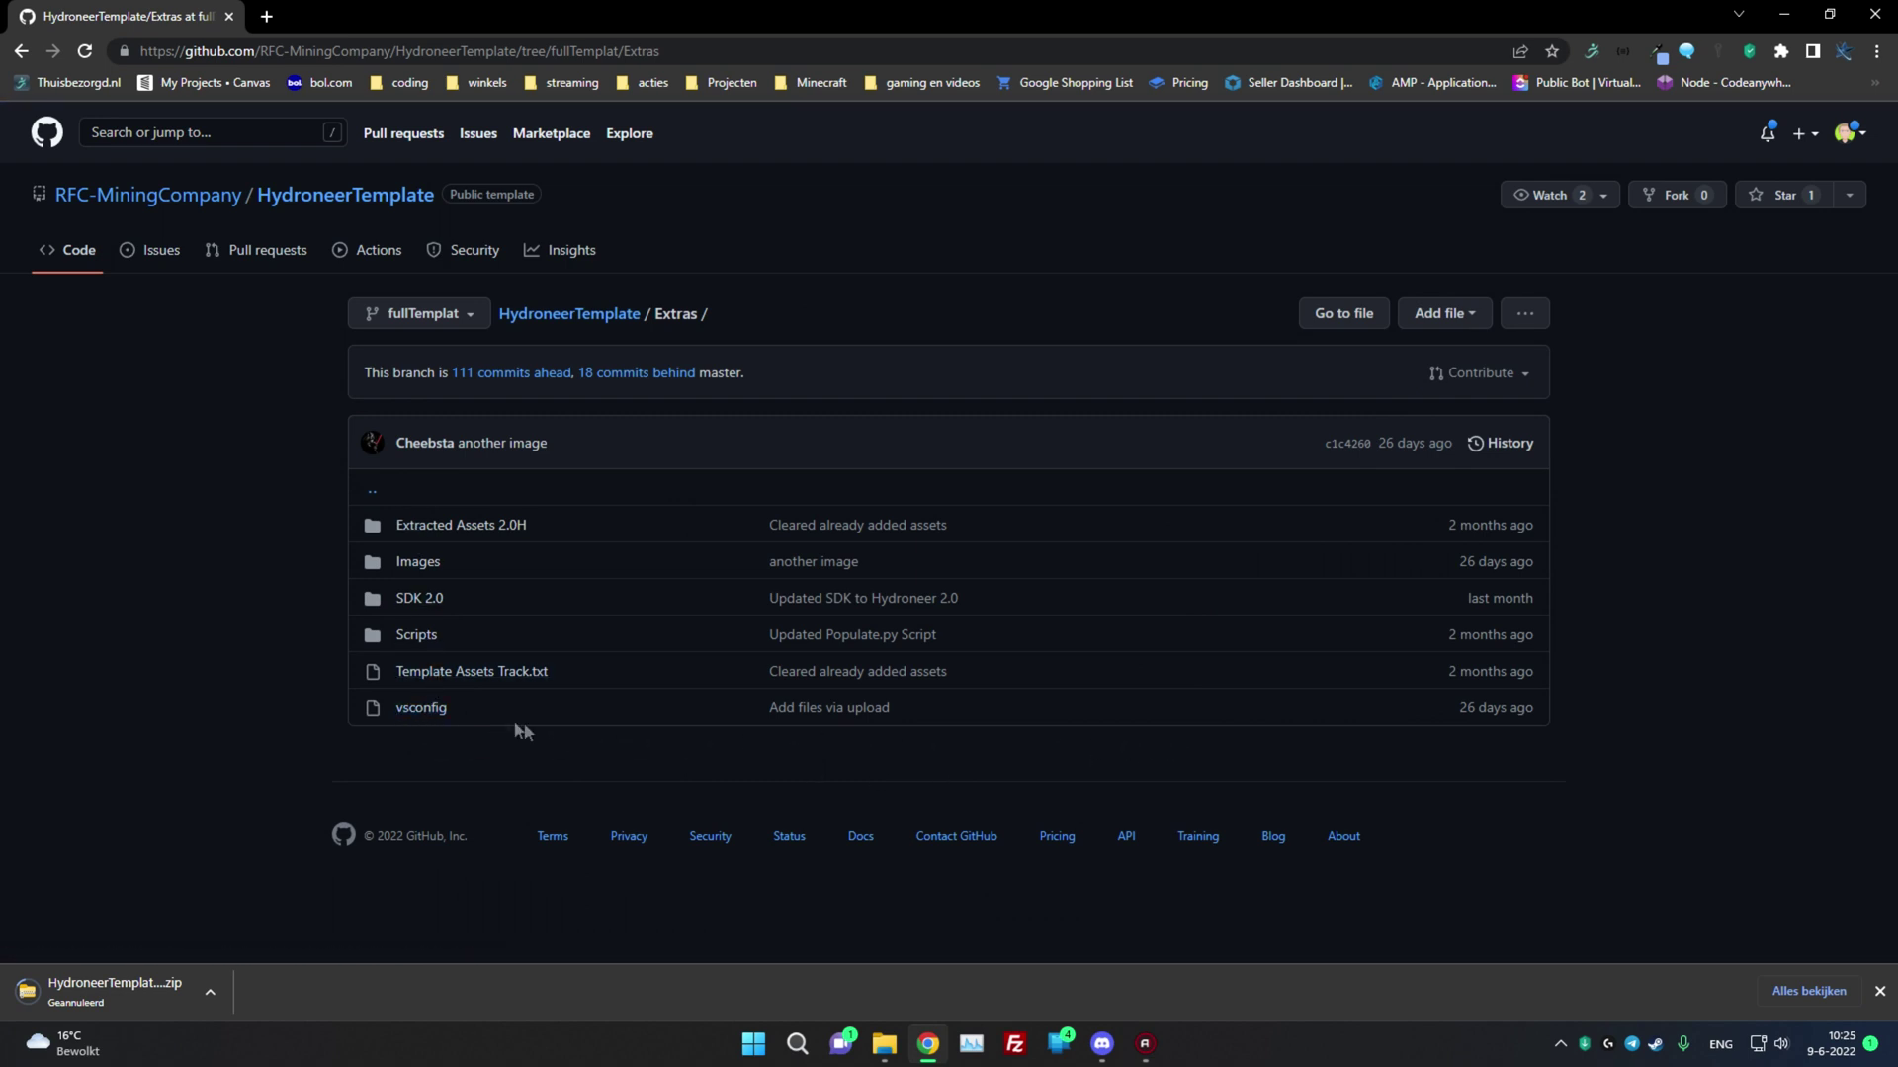
key("alt+Left")
- Examine the README's instructions for importing the vsconfig file in Visual Studio Installer, from Import Config to the install options
scroll(1127, 696, "down", 10)
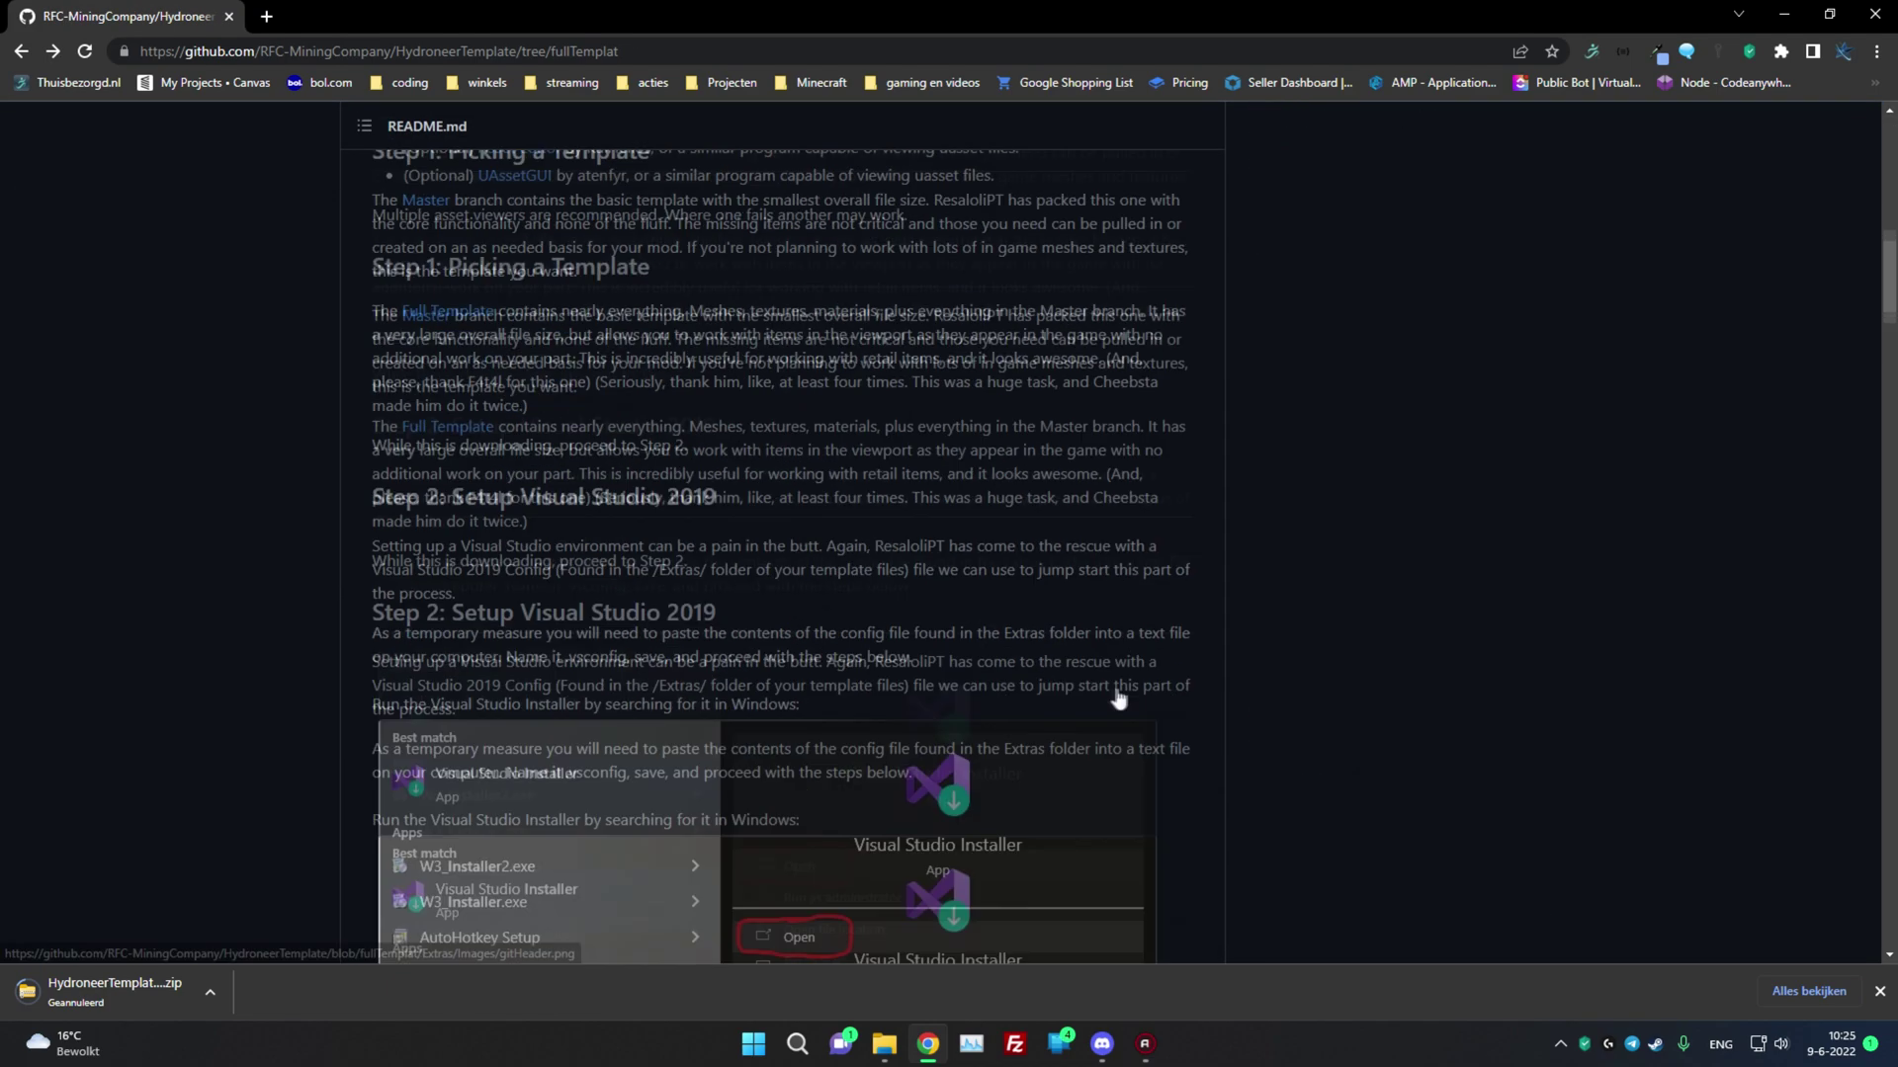
scroll(1085, 686, "down", 6)
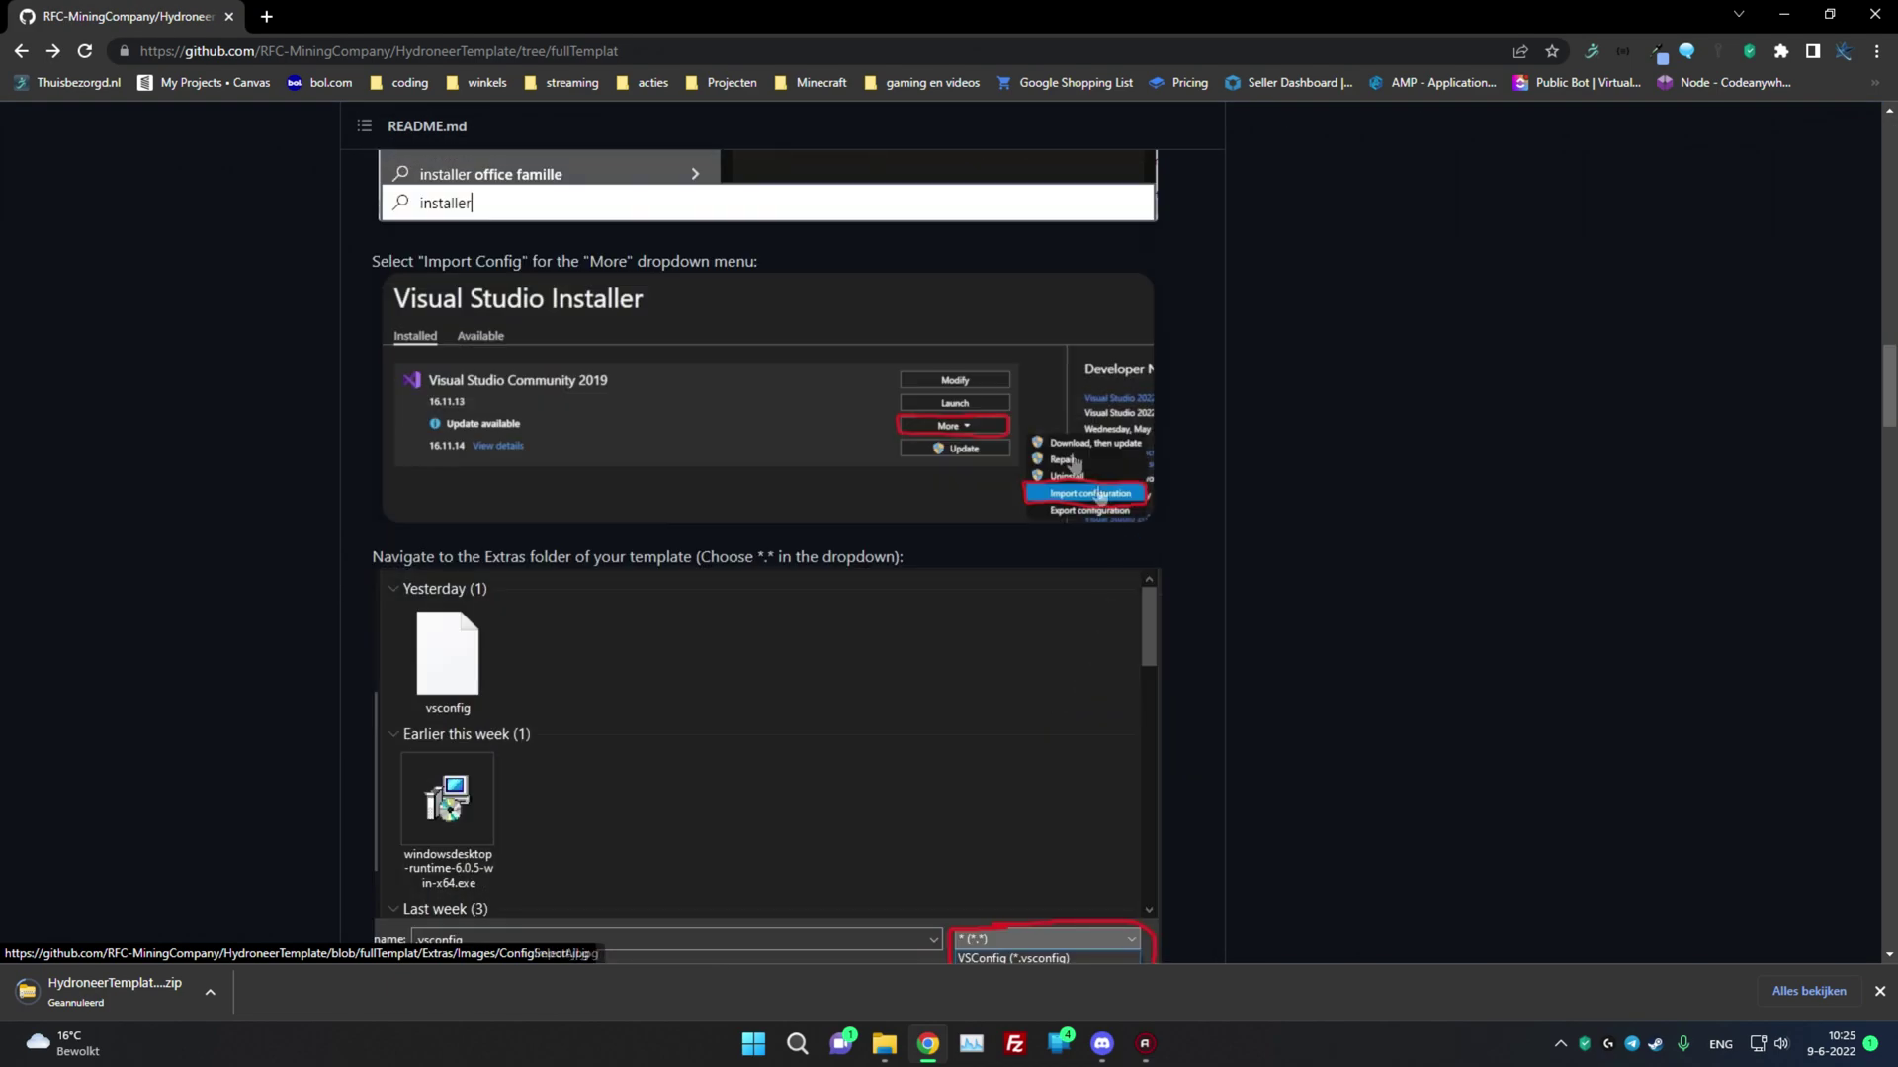
scroll(1505, 275, "down", 1)
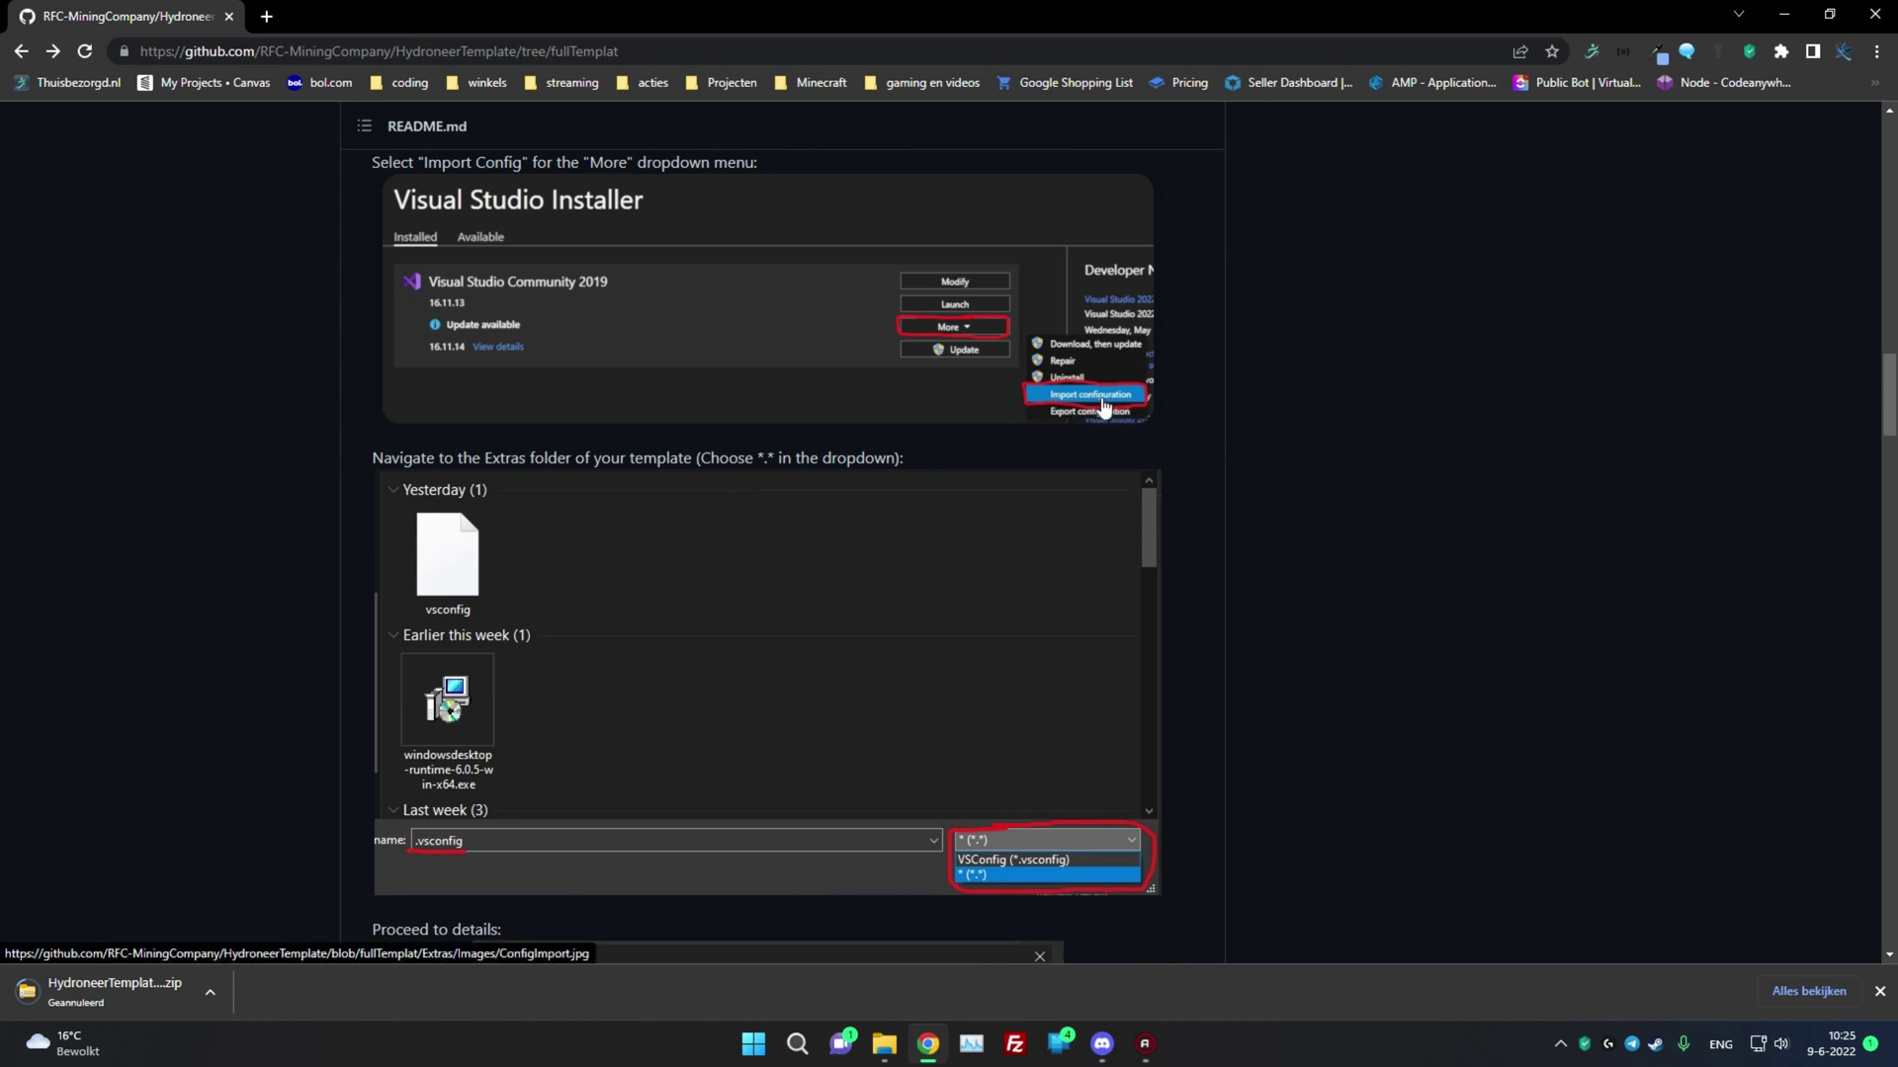
scroll(1099, 405, "down", 2)
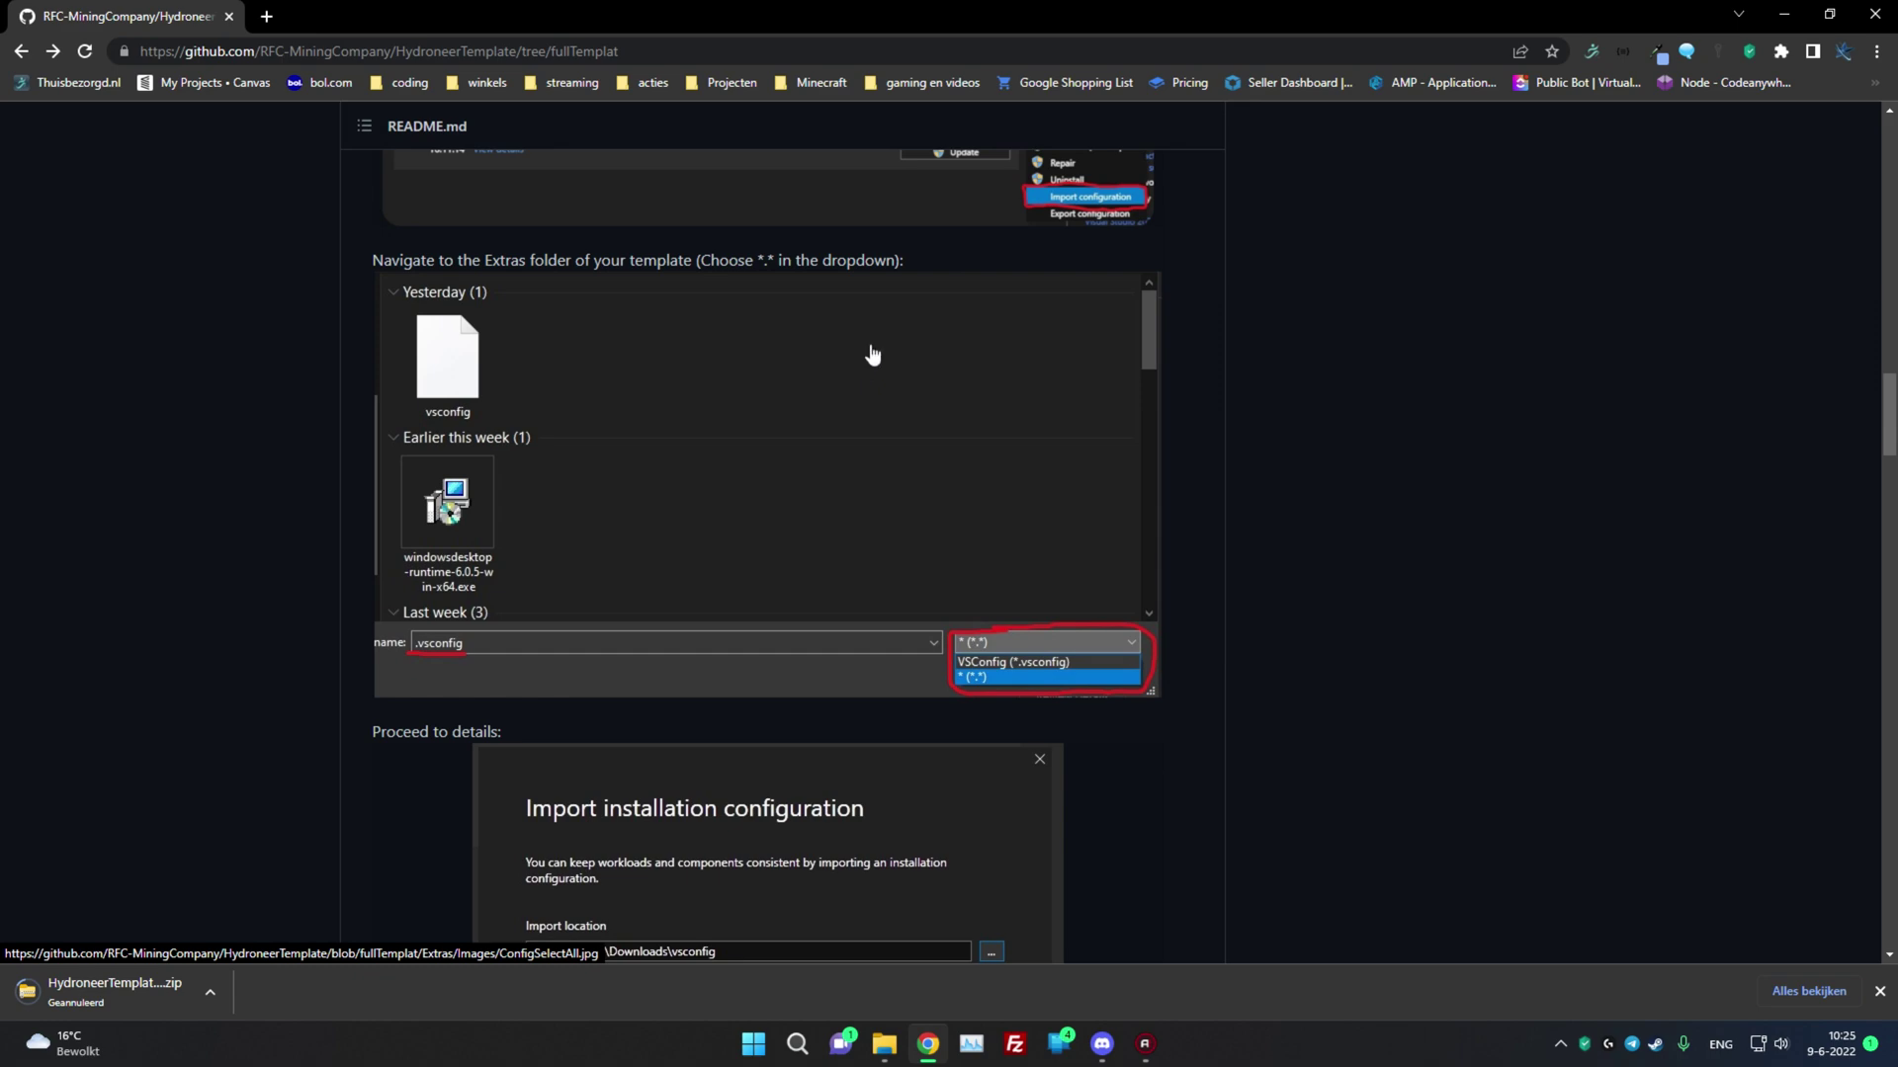
scroll(872, 351, "down", 5)
scroll(1208, 432, "up", 3)
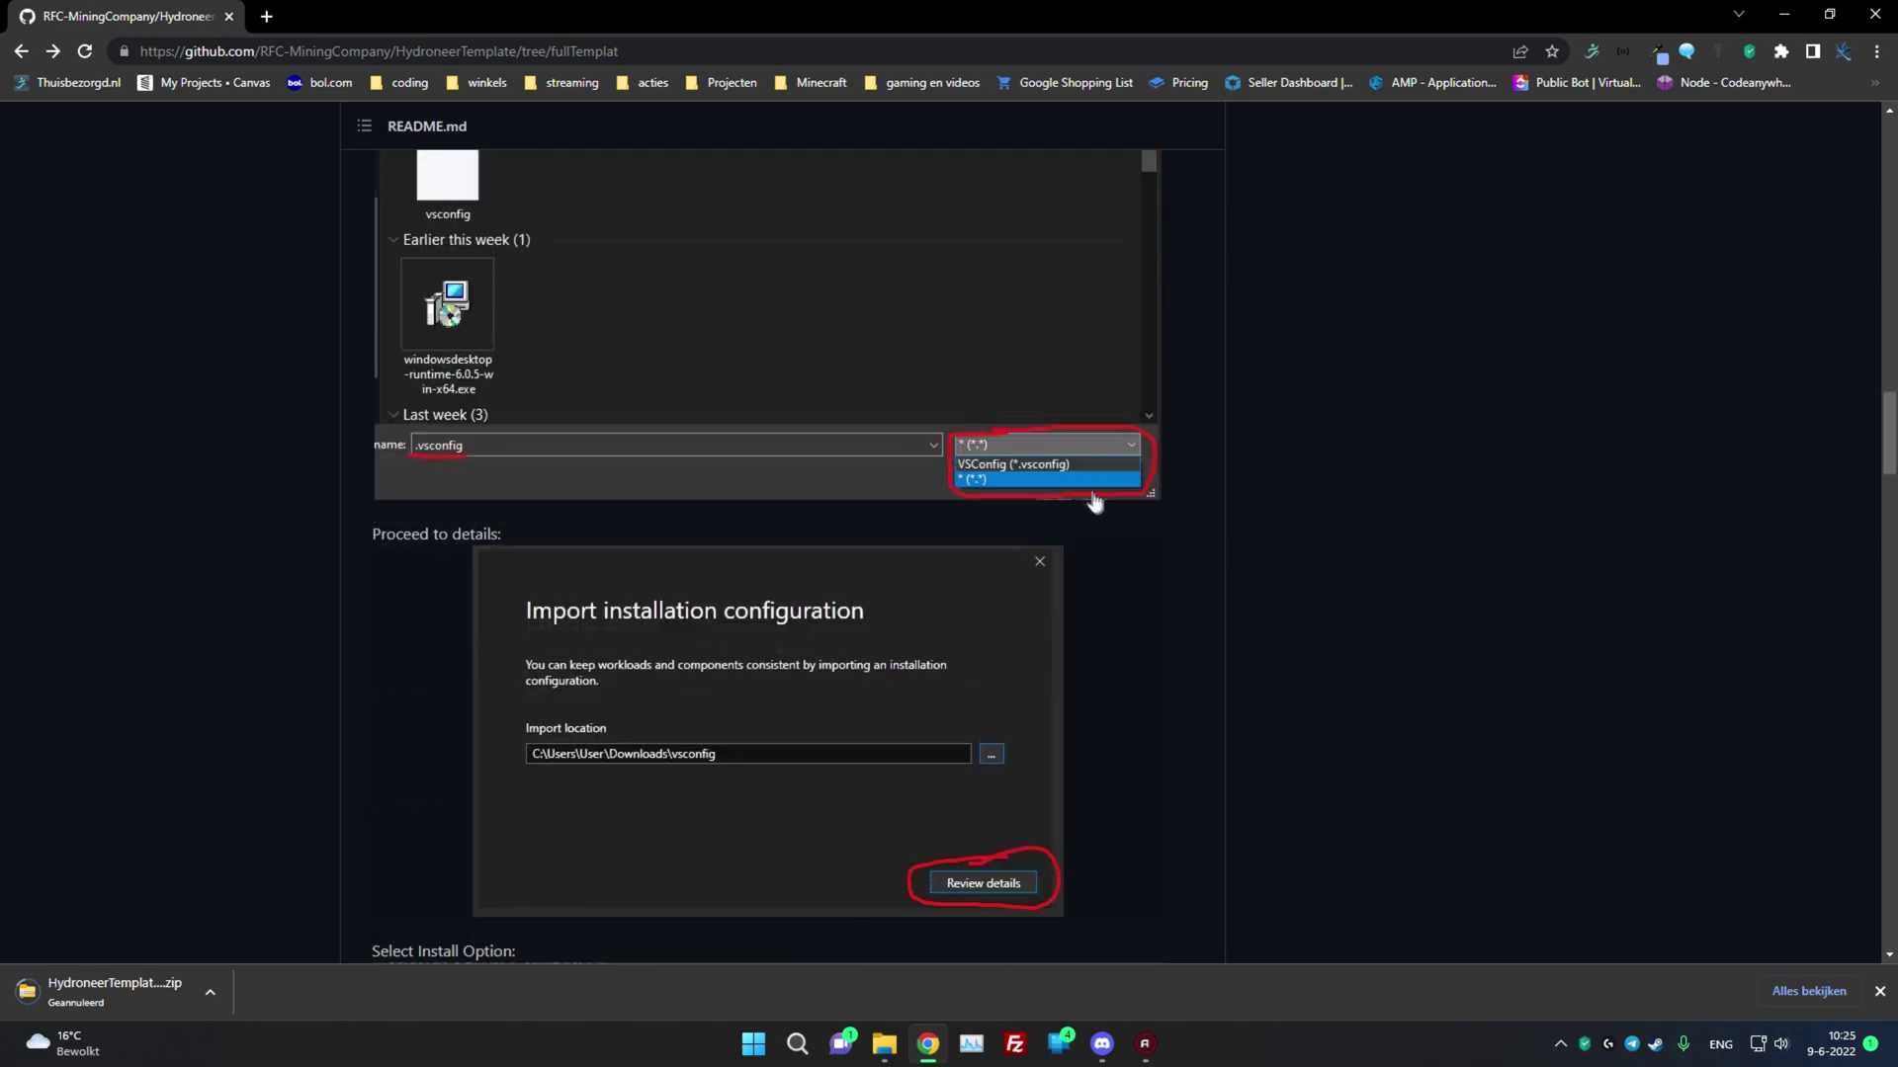
scroll(1242, 361, "down", 3)
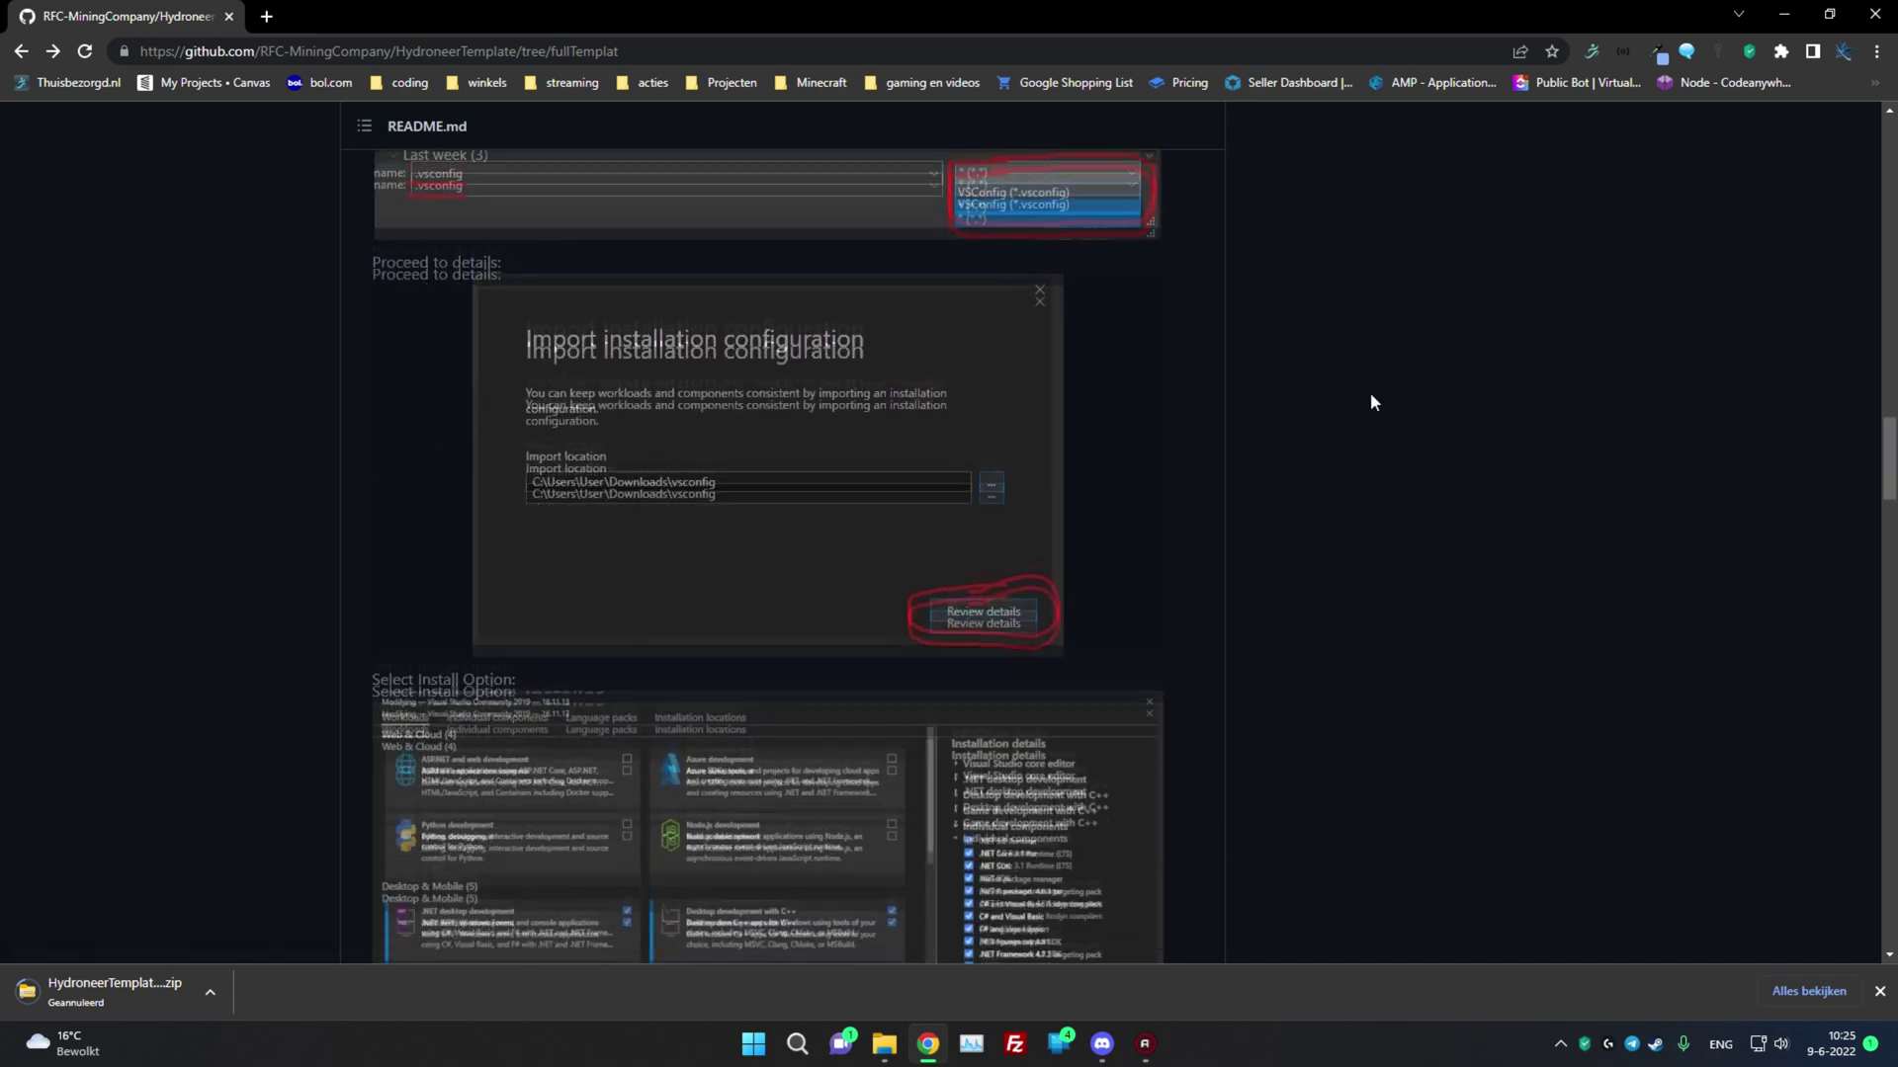
- Read the README from the "Select Install Option" image and Incredibuild note through "Step 3: Building the C++"
scroll(1028, 615, "down", 6)
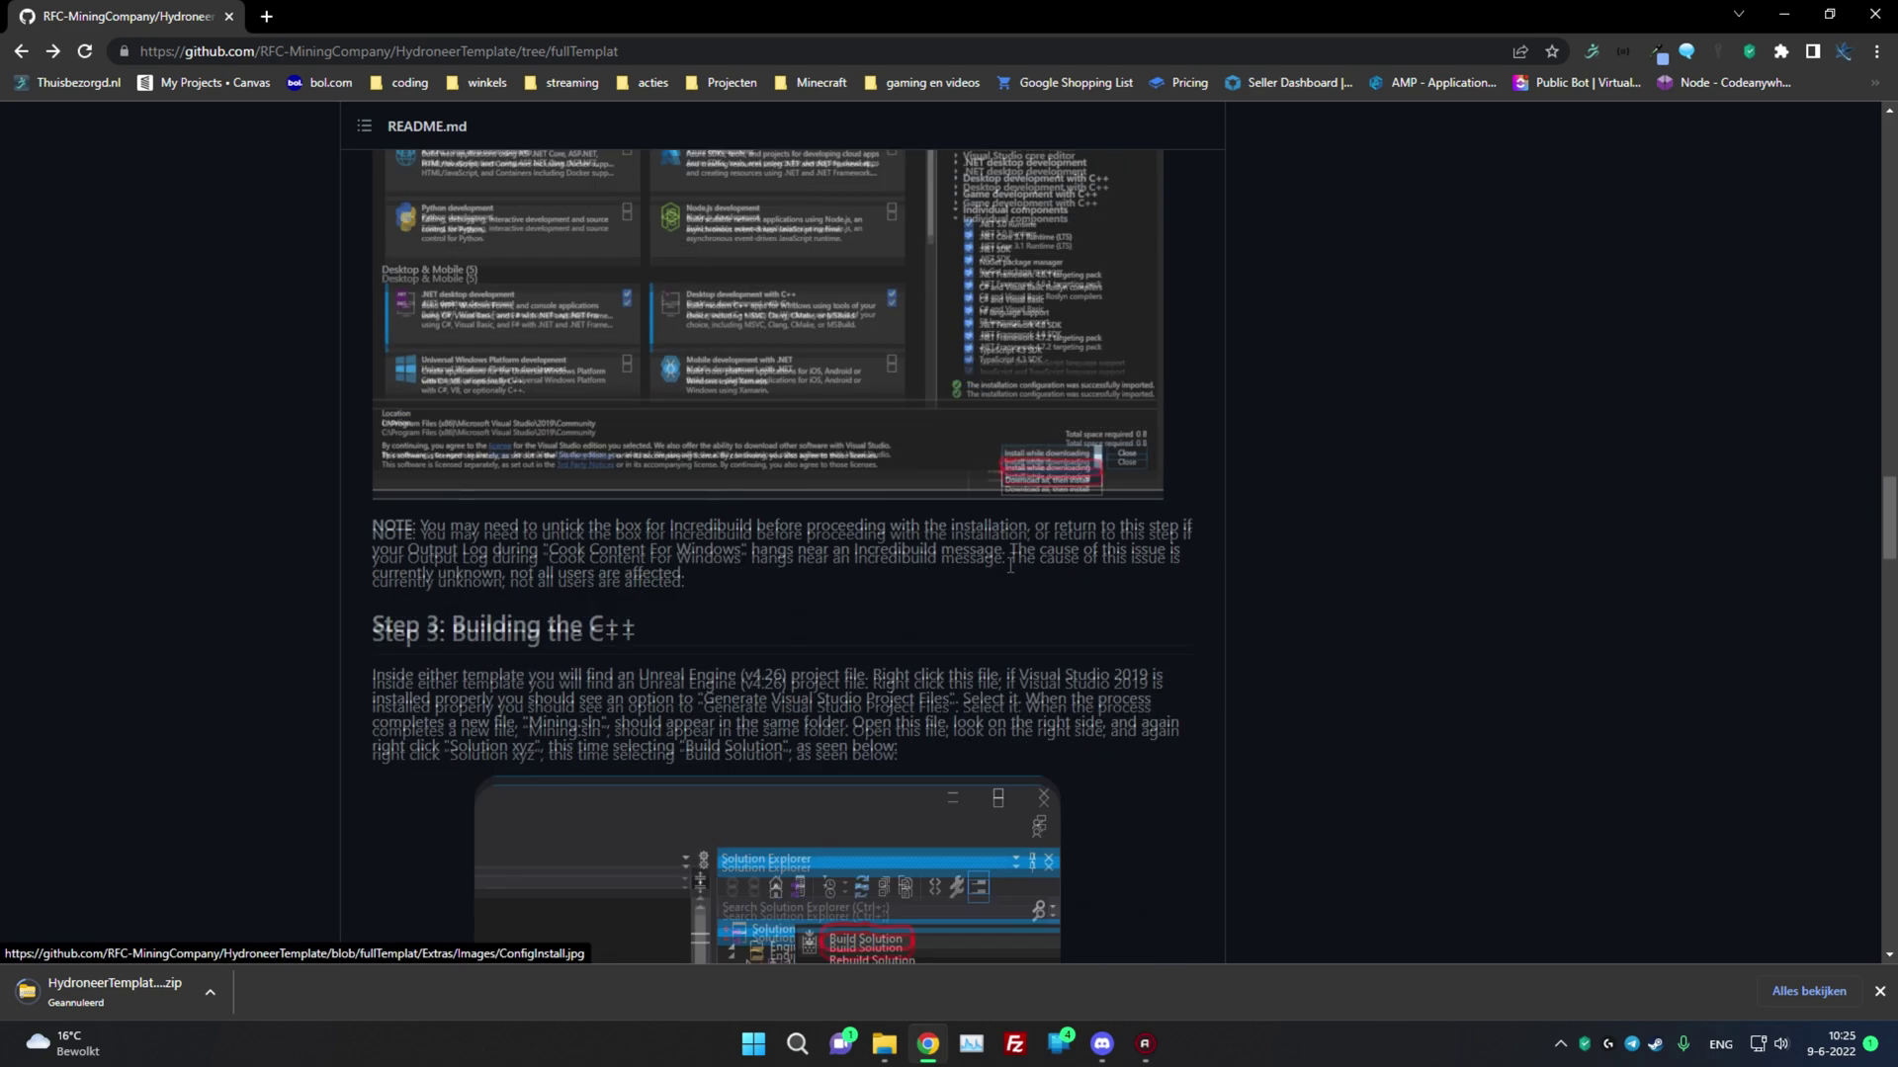
scroll(1418, 554, "up", 2)
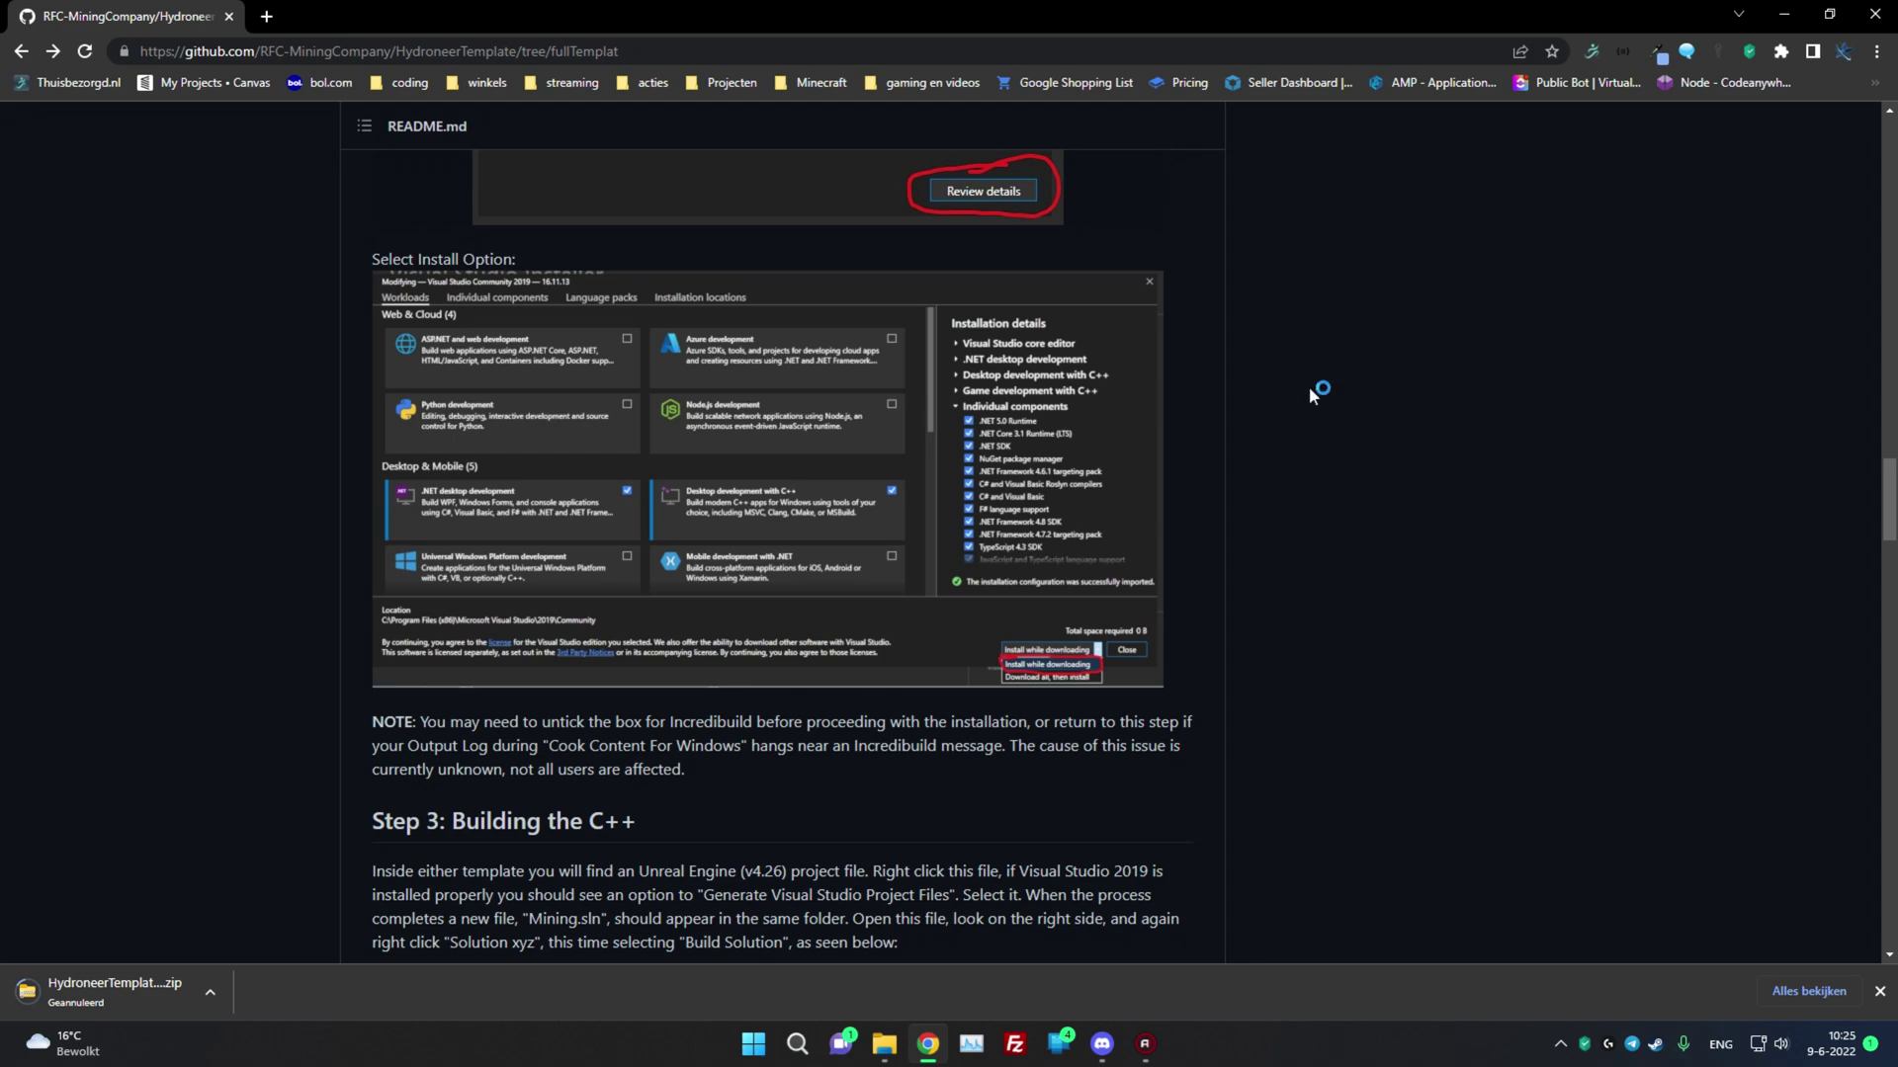
scroll(1323, 400, "up", 1)
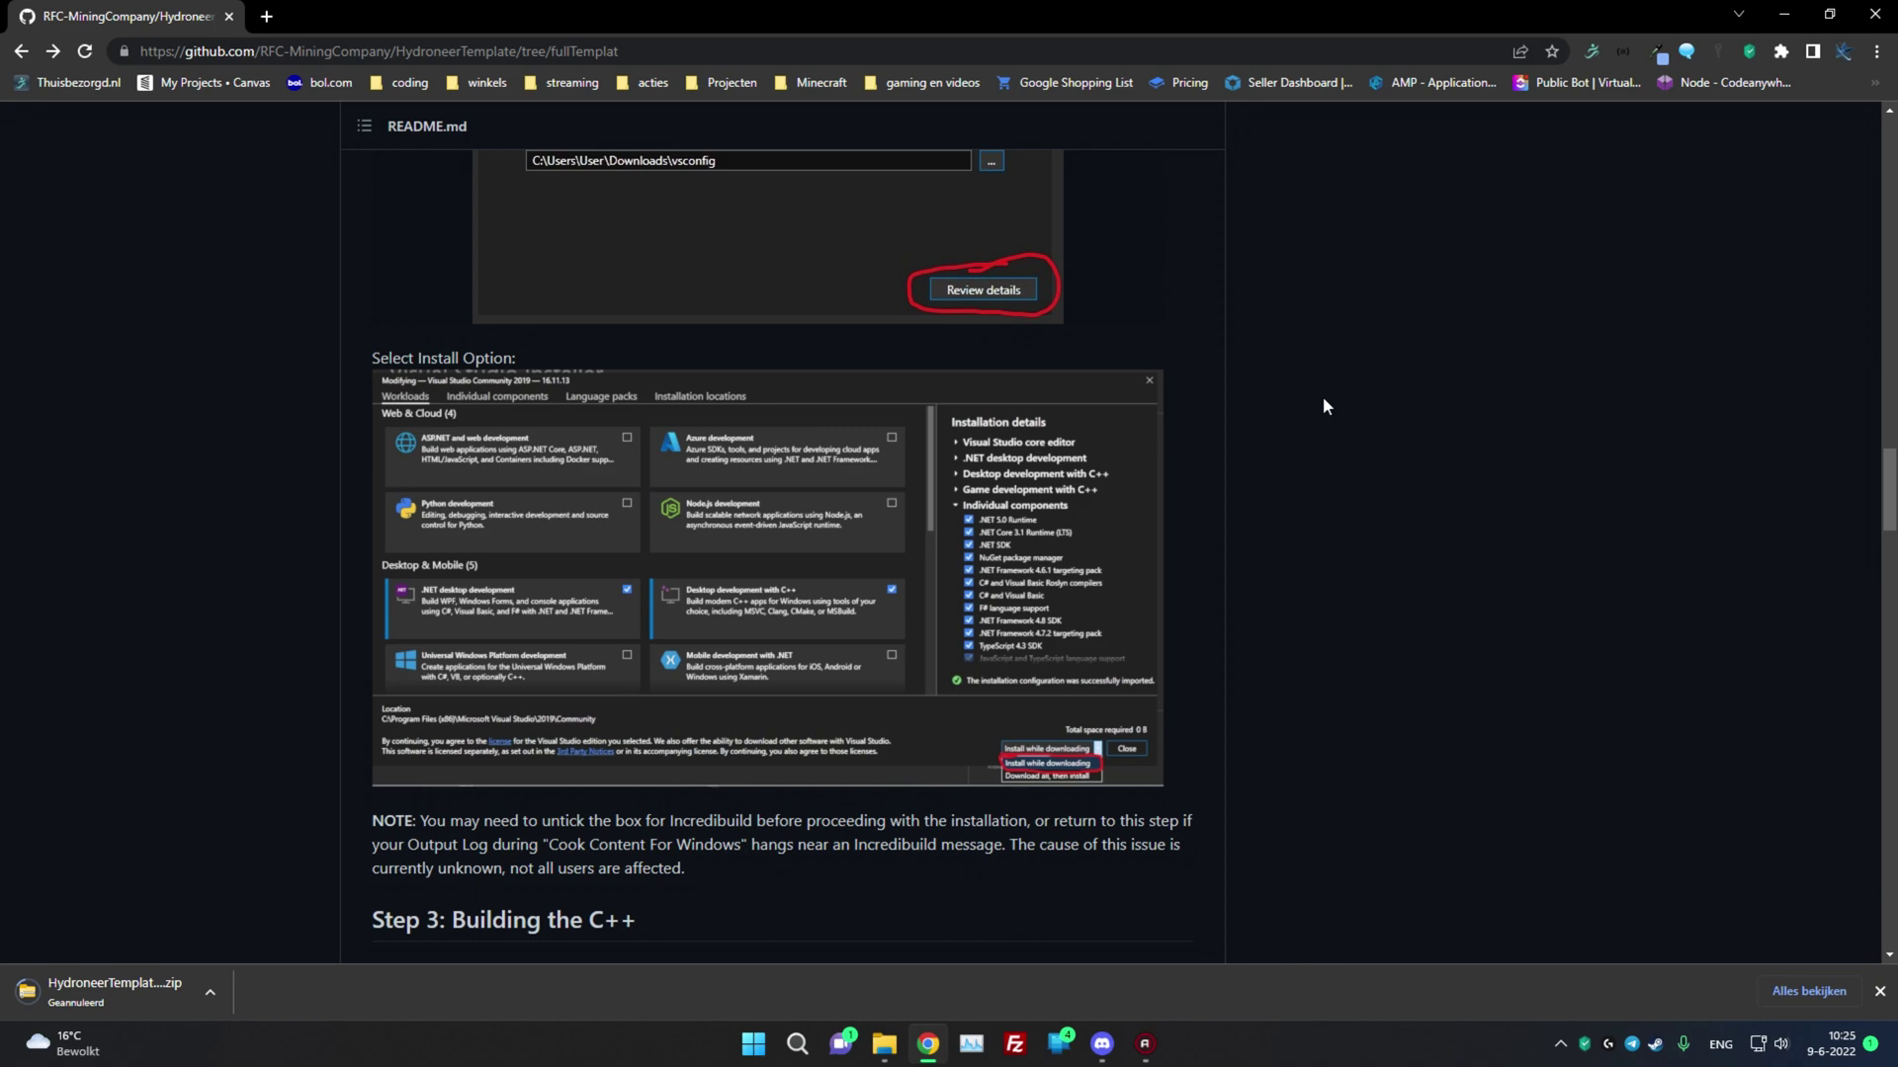
scroll(1325, 406, "down", 1)
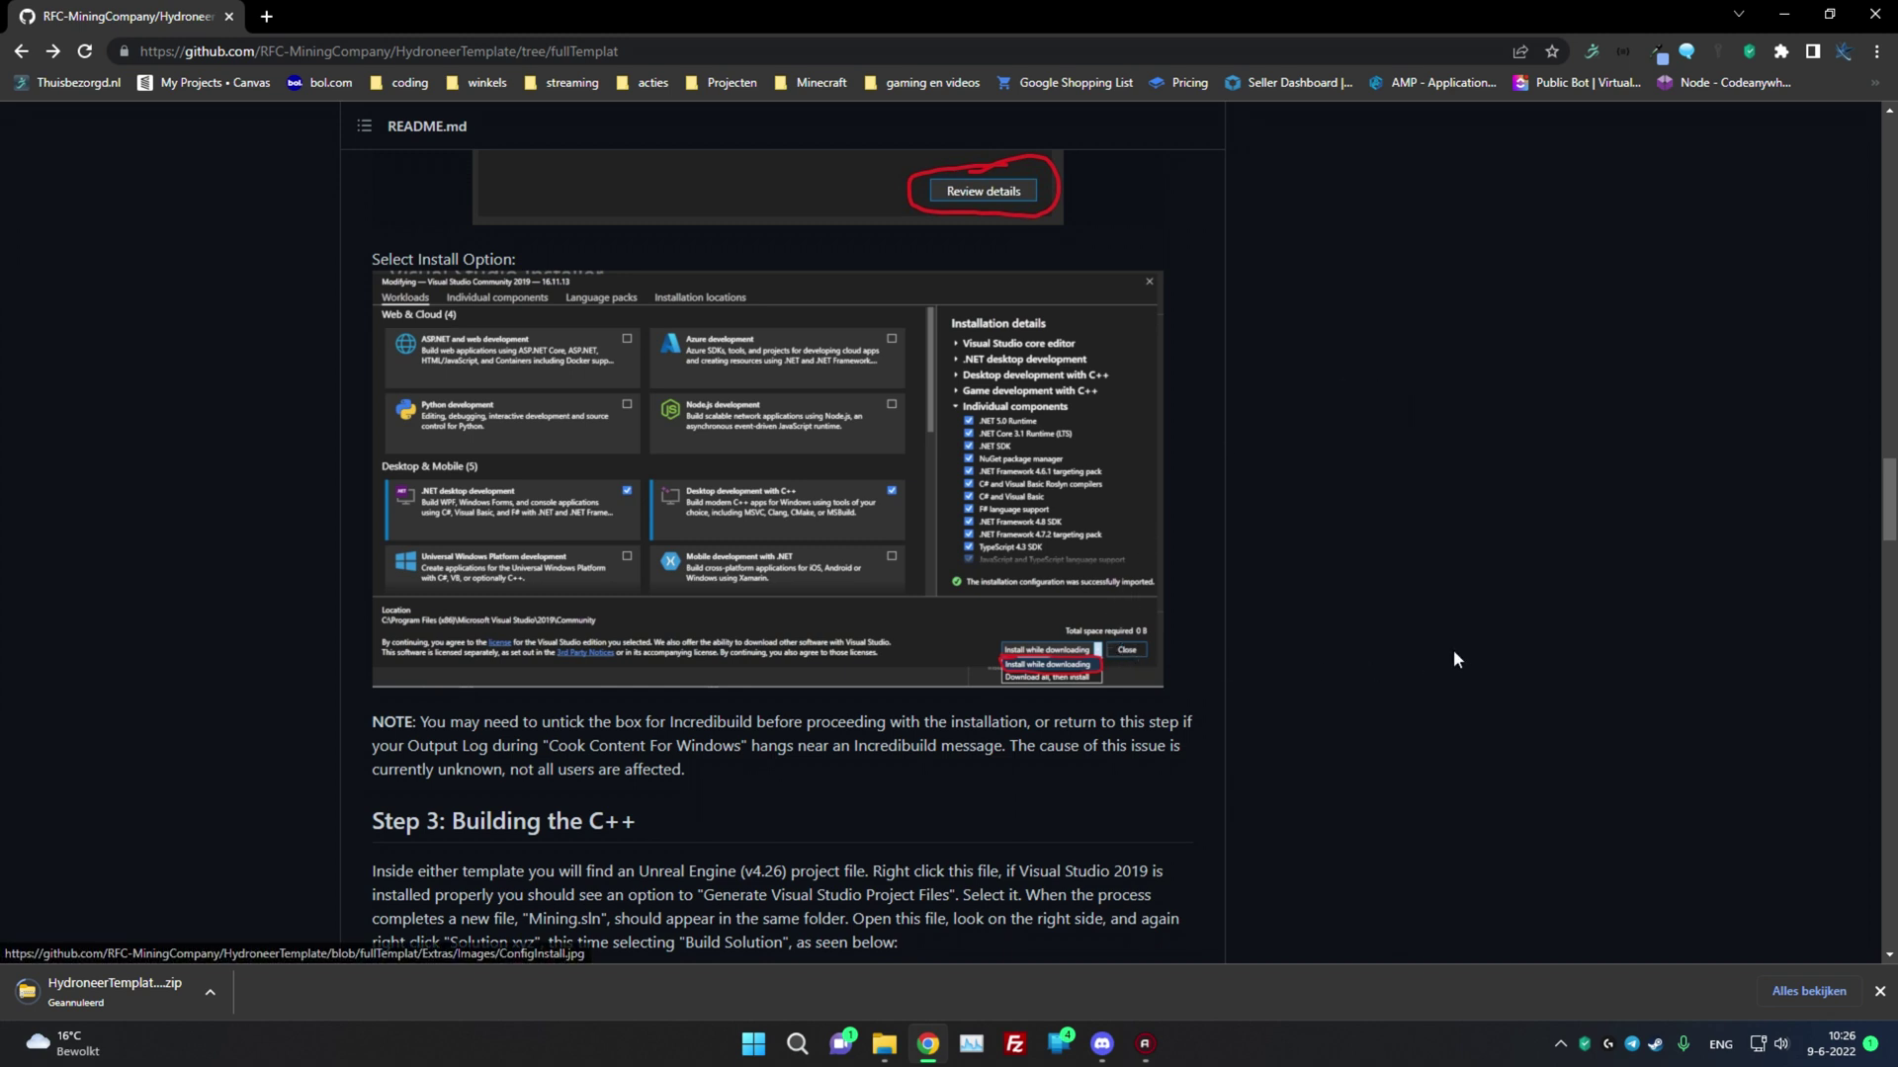
scroll(1452, 517, "down", 5)
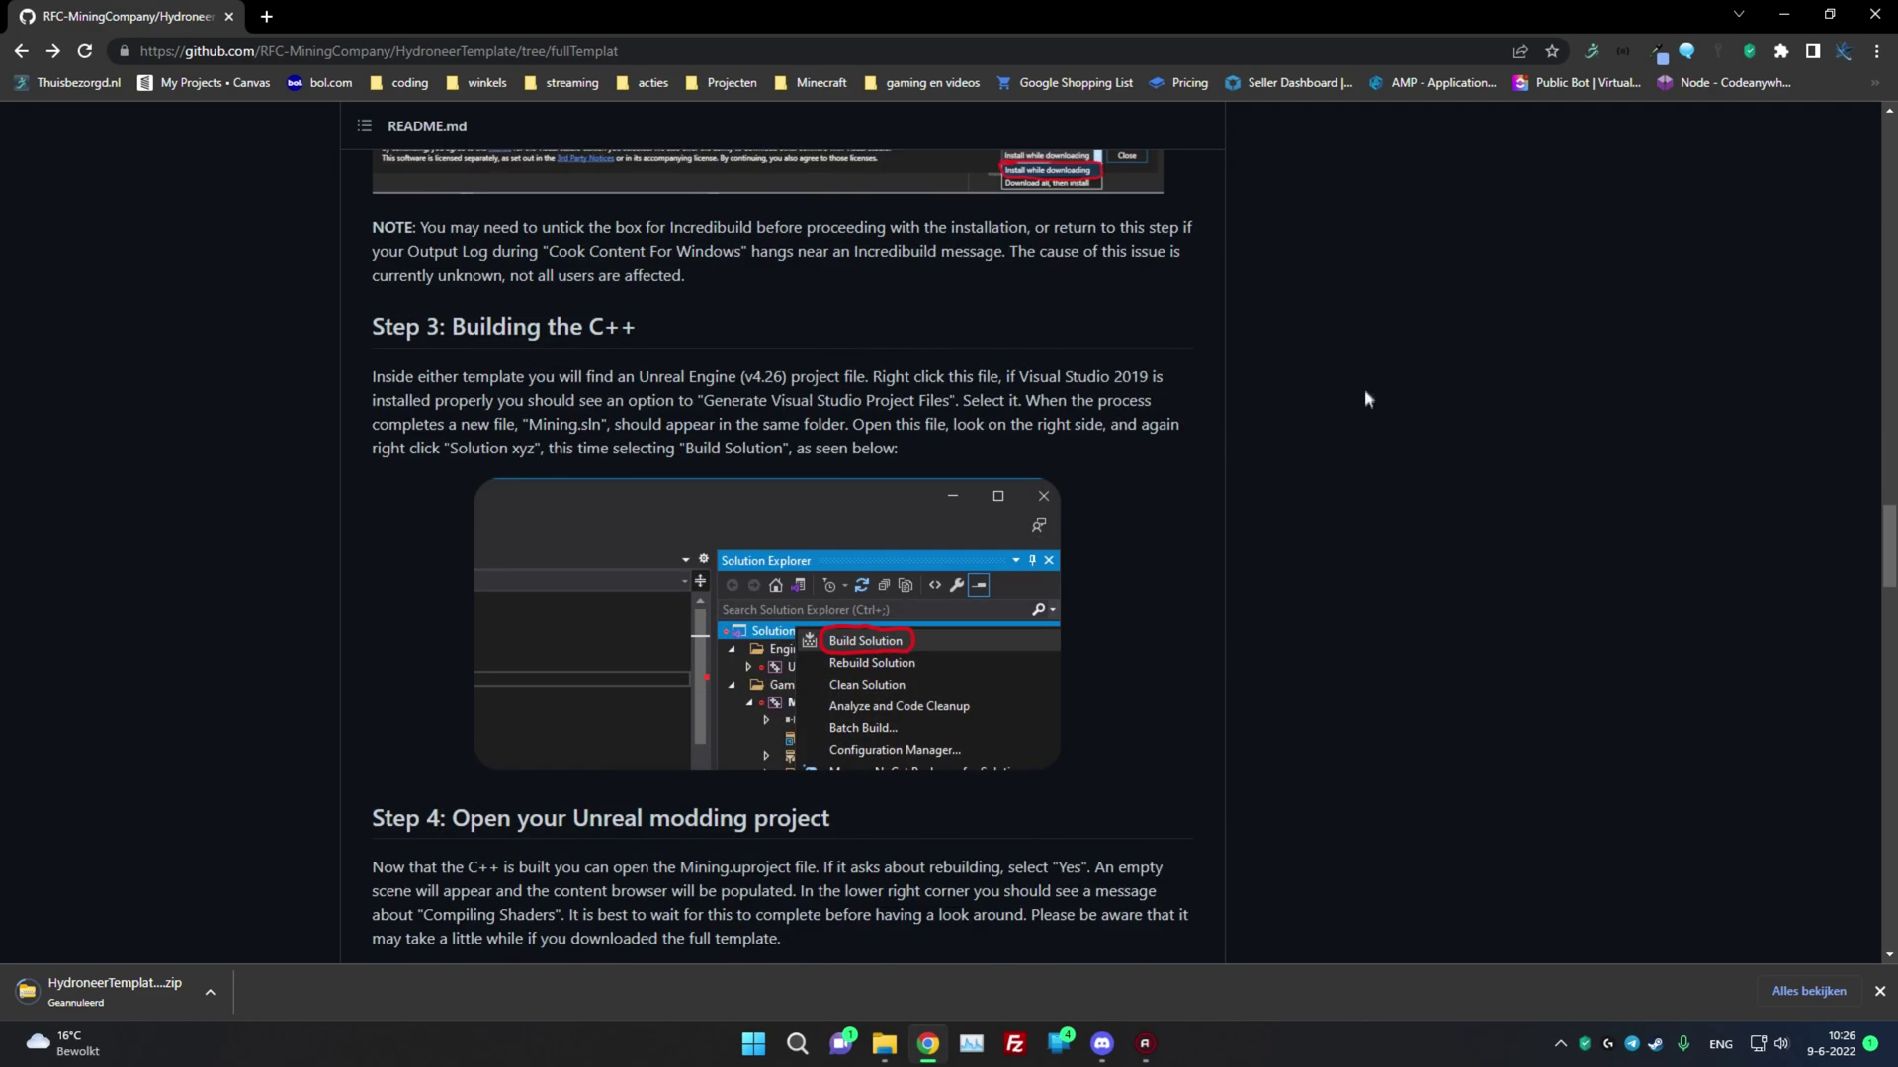
scroll(1362, 395, "up", 1)
scroll(1360, 384, "down", 3)
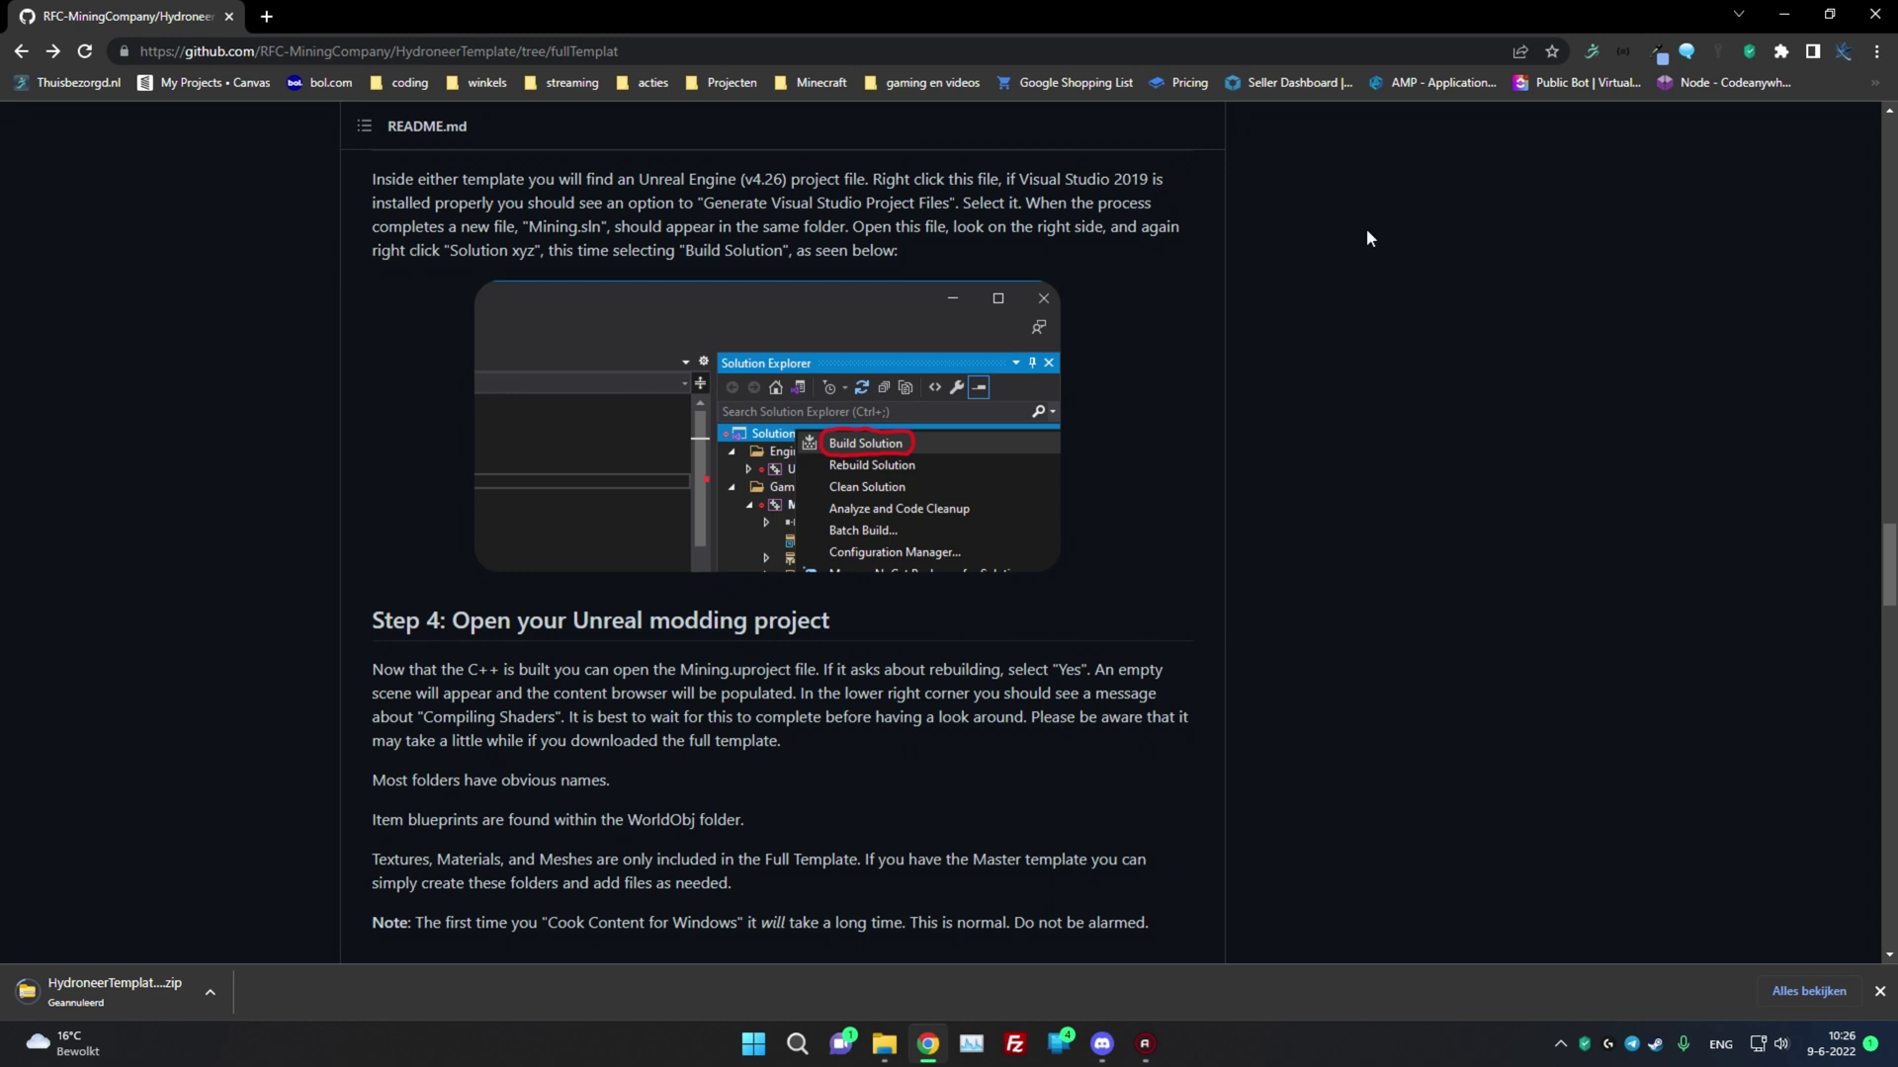
- Switch to the Mining folder in File Explorer and locate the Generate Visual Studio project files option for Mining.uproject
left_click(885, 1054)
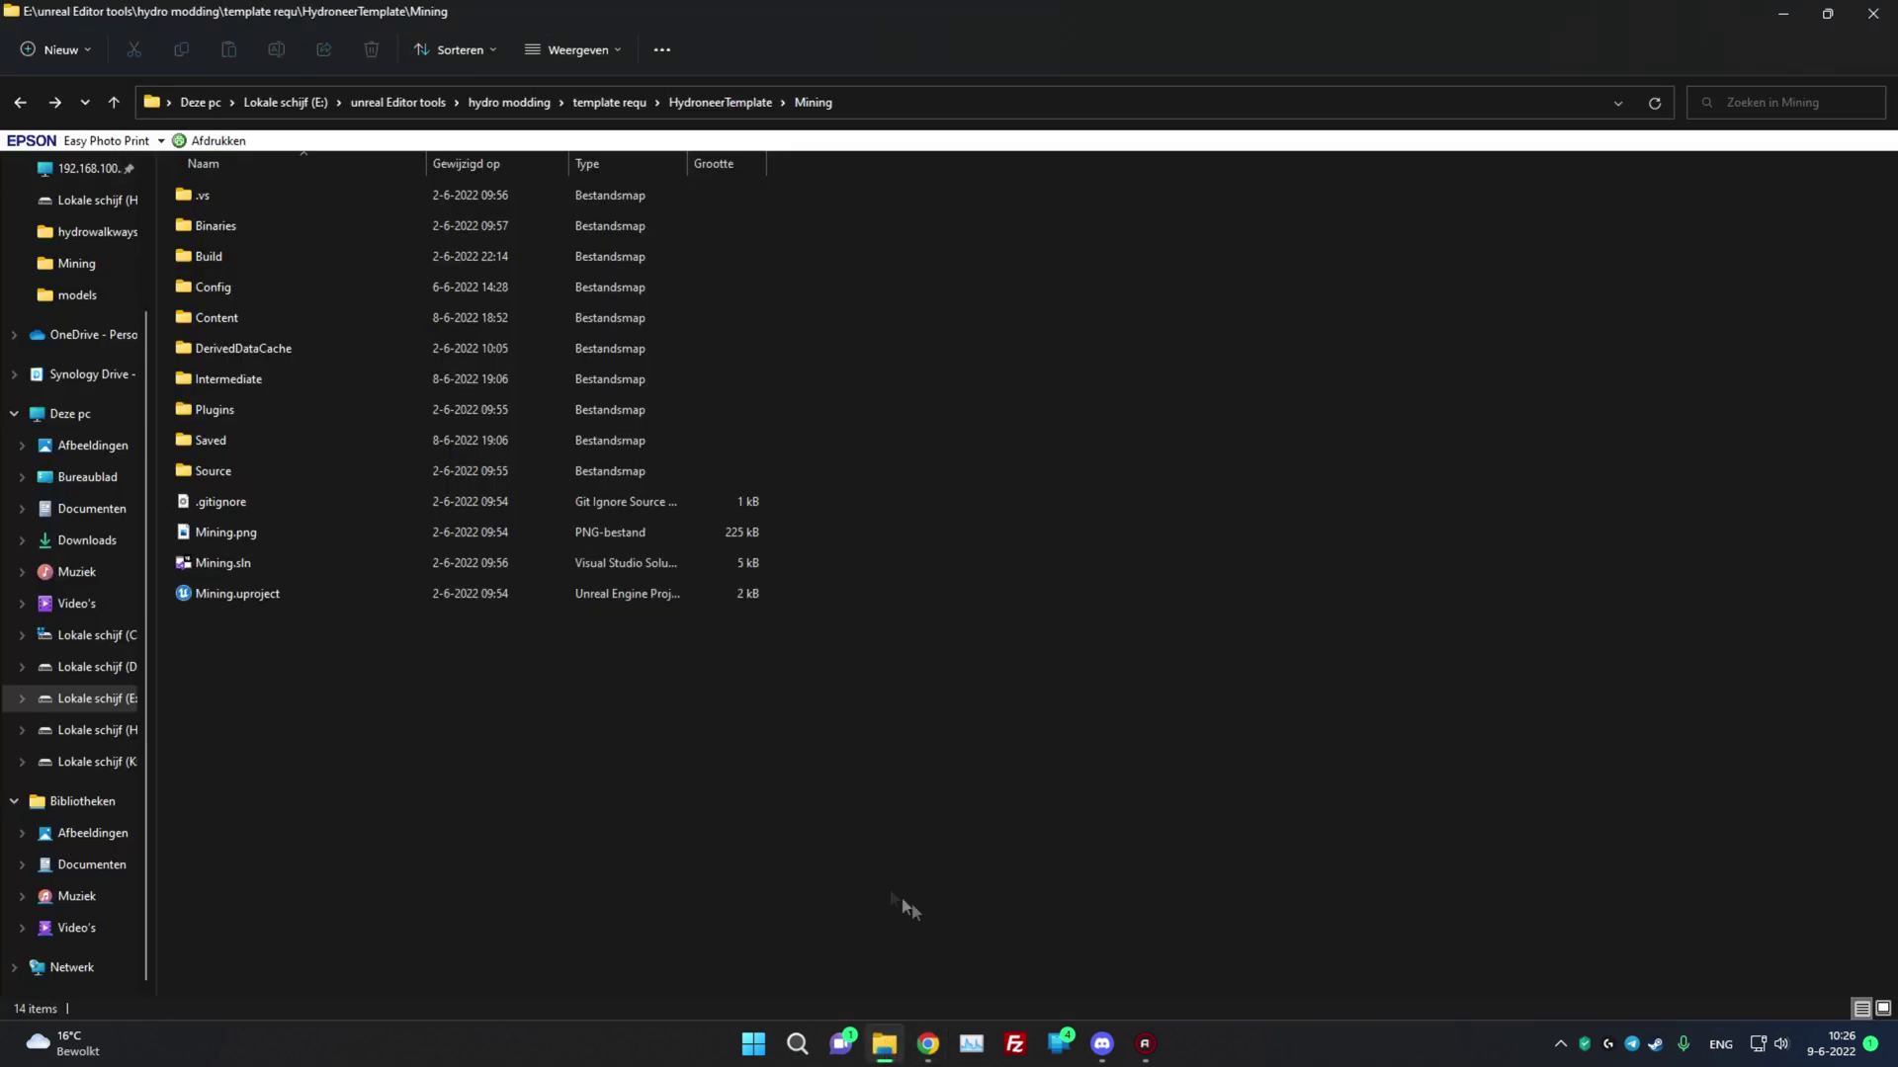
left_click(221, 562)
left_click(308, 751)
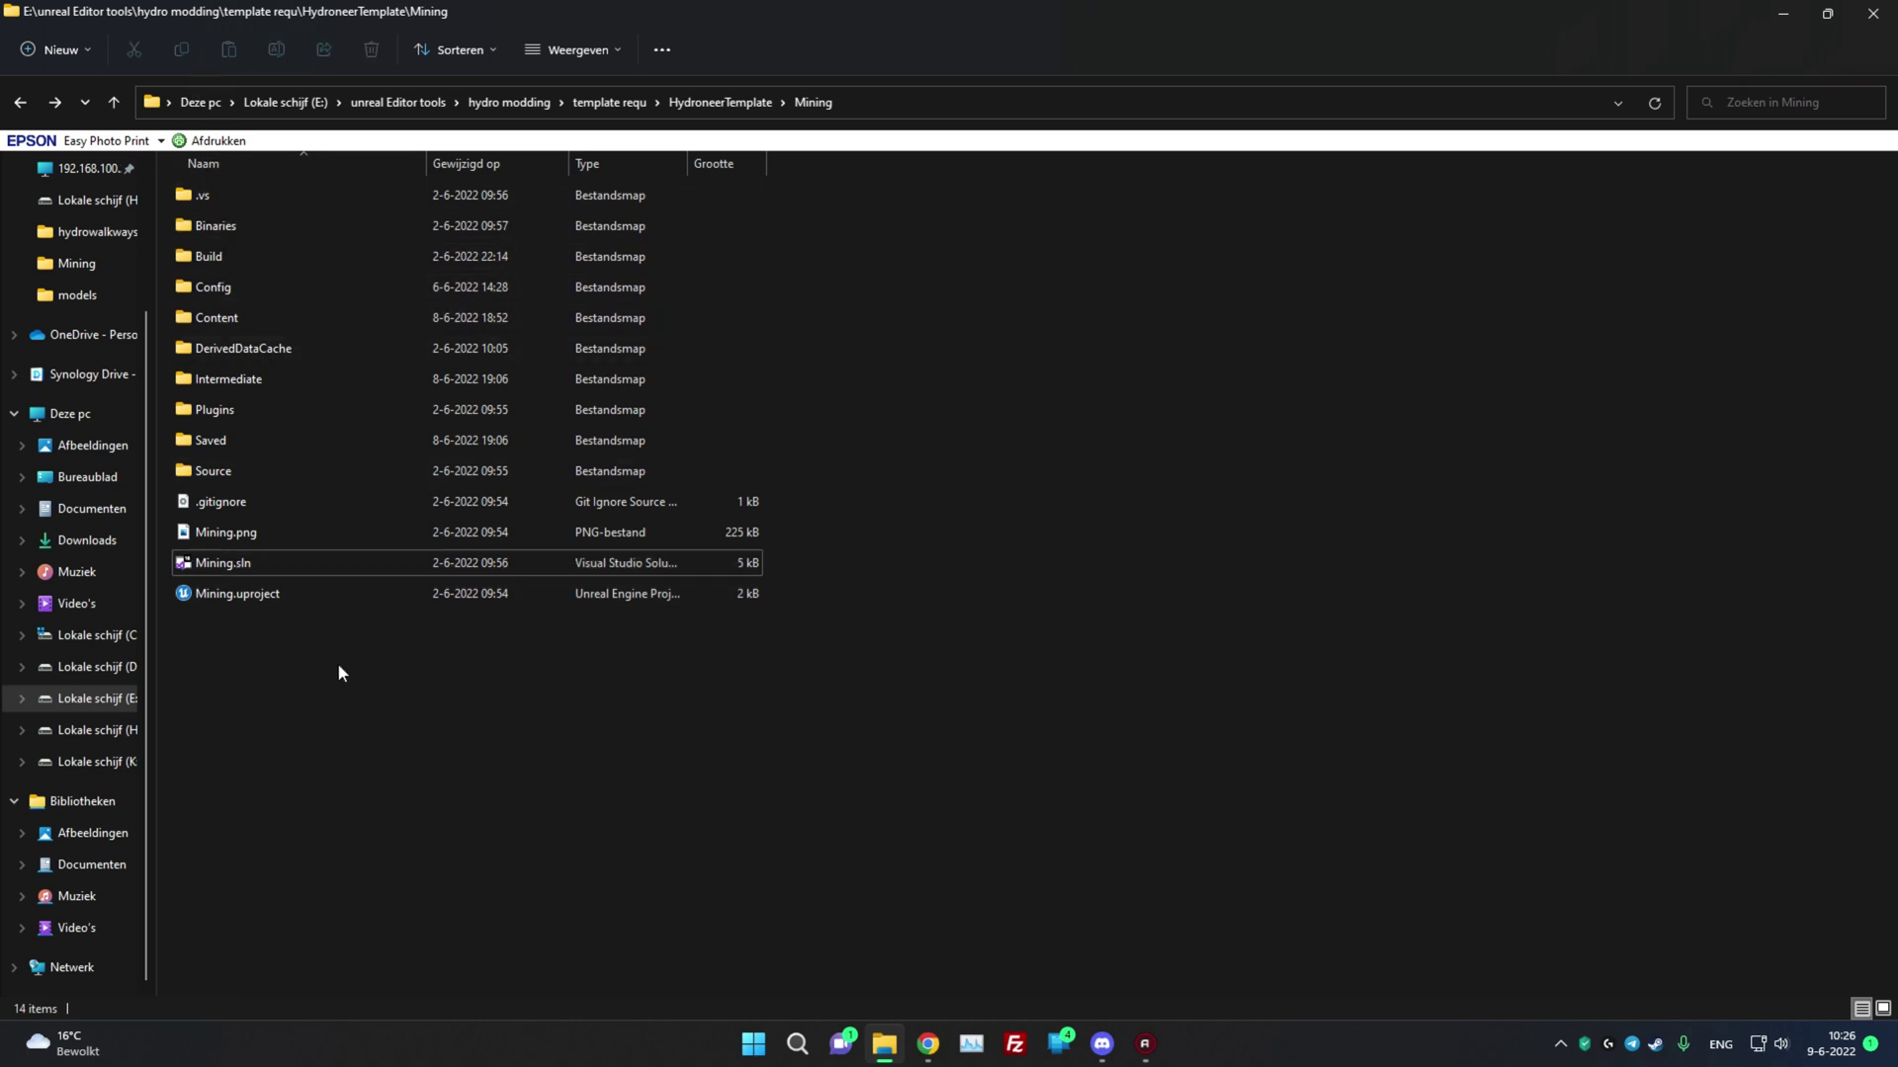
right_click(229, 603)
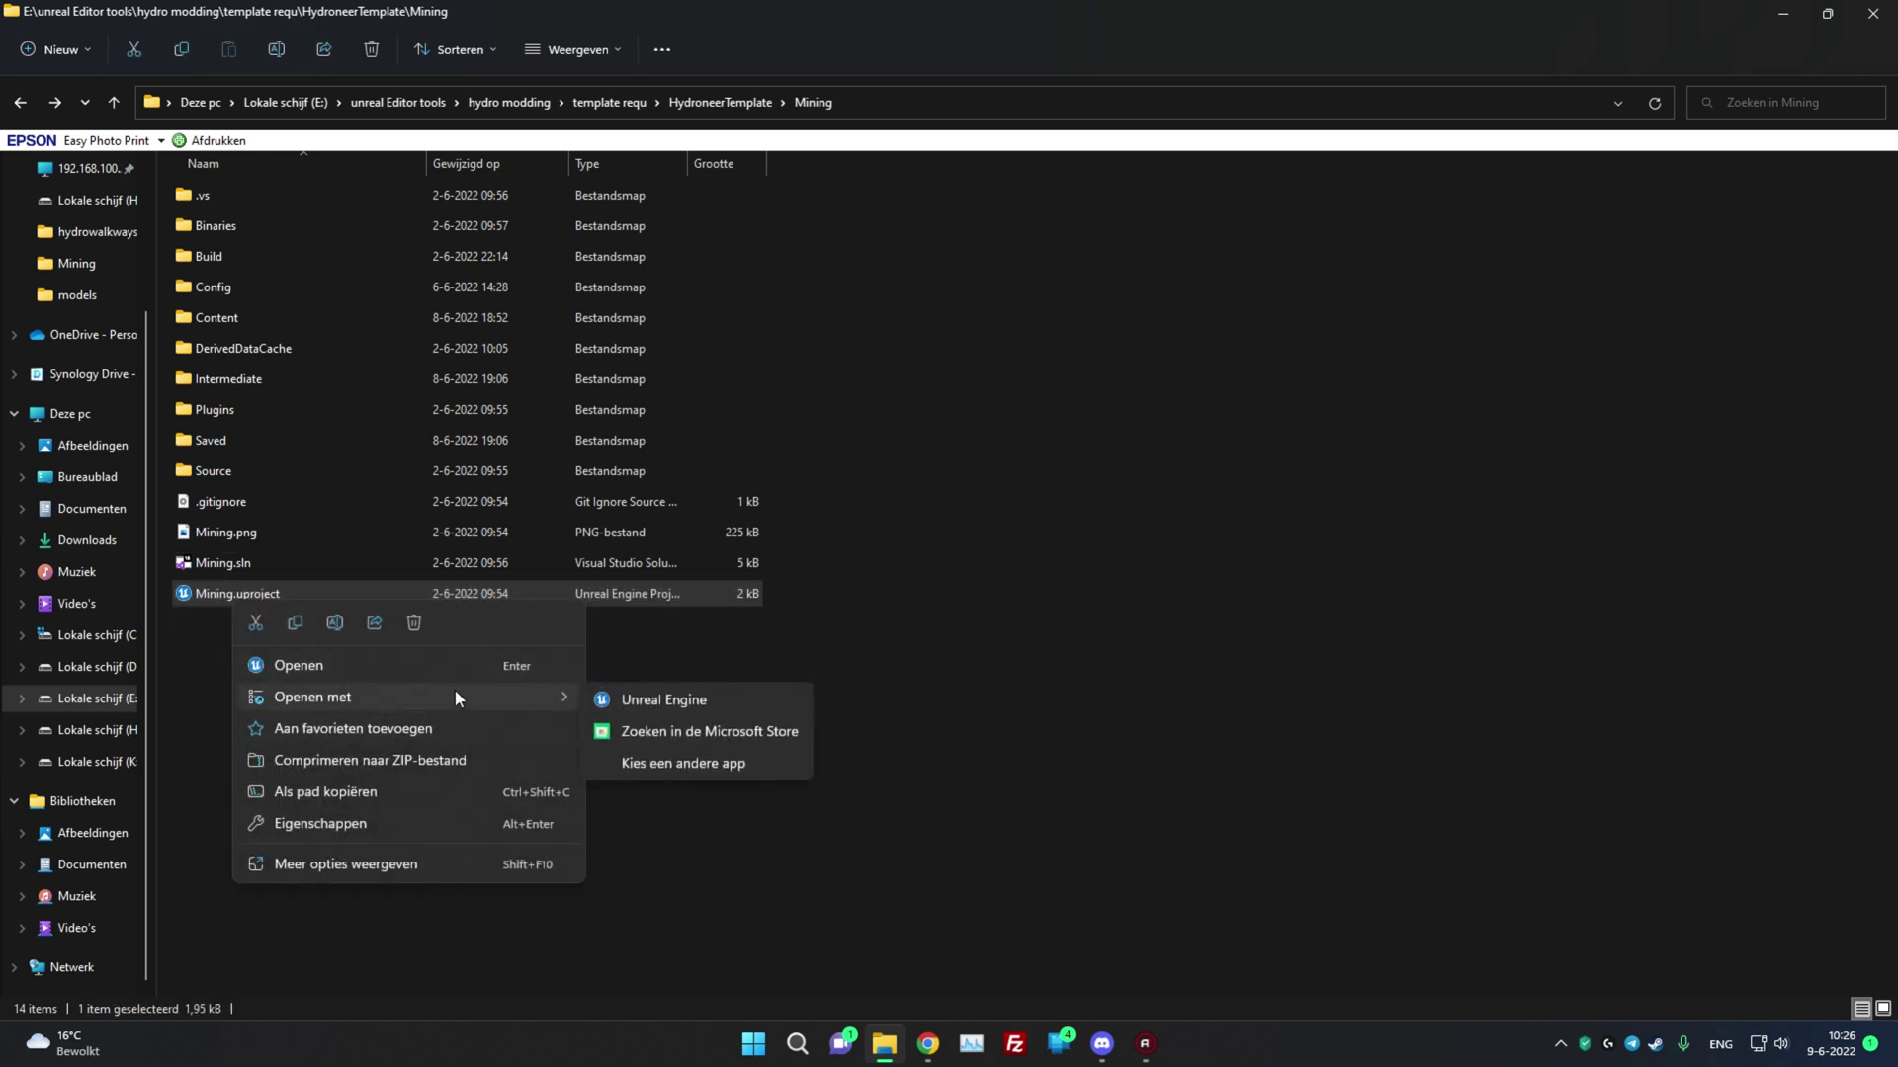
left_click(339, 864)
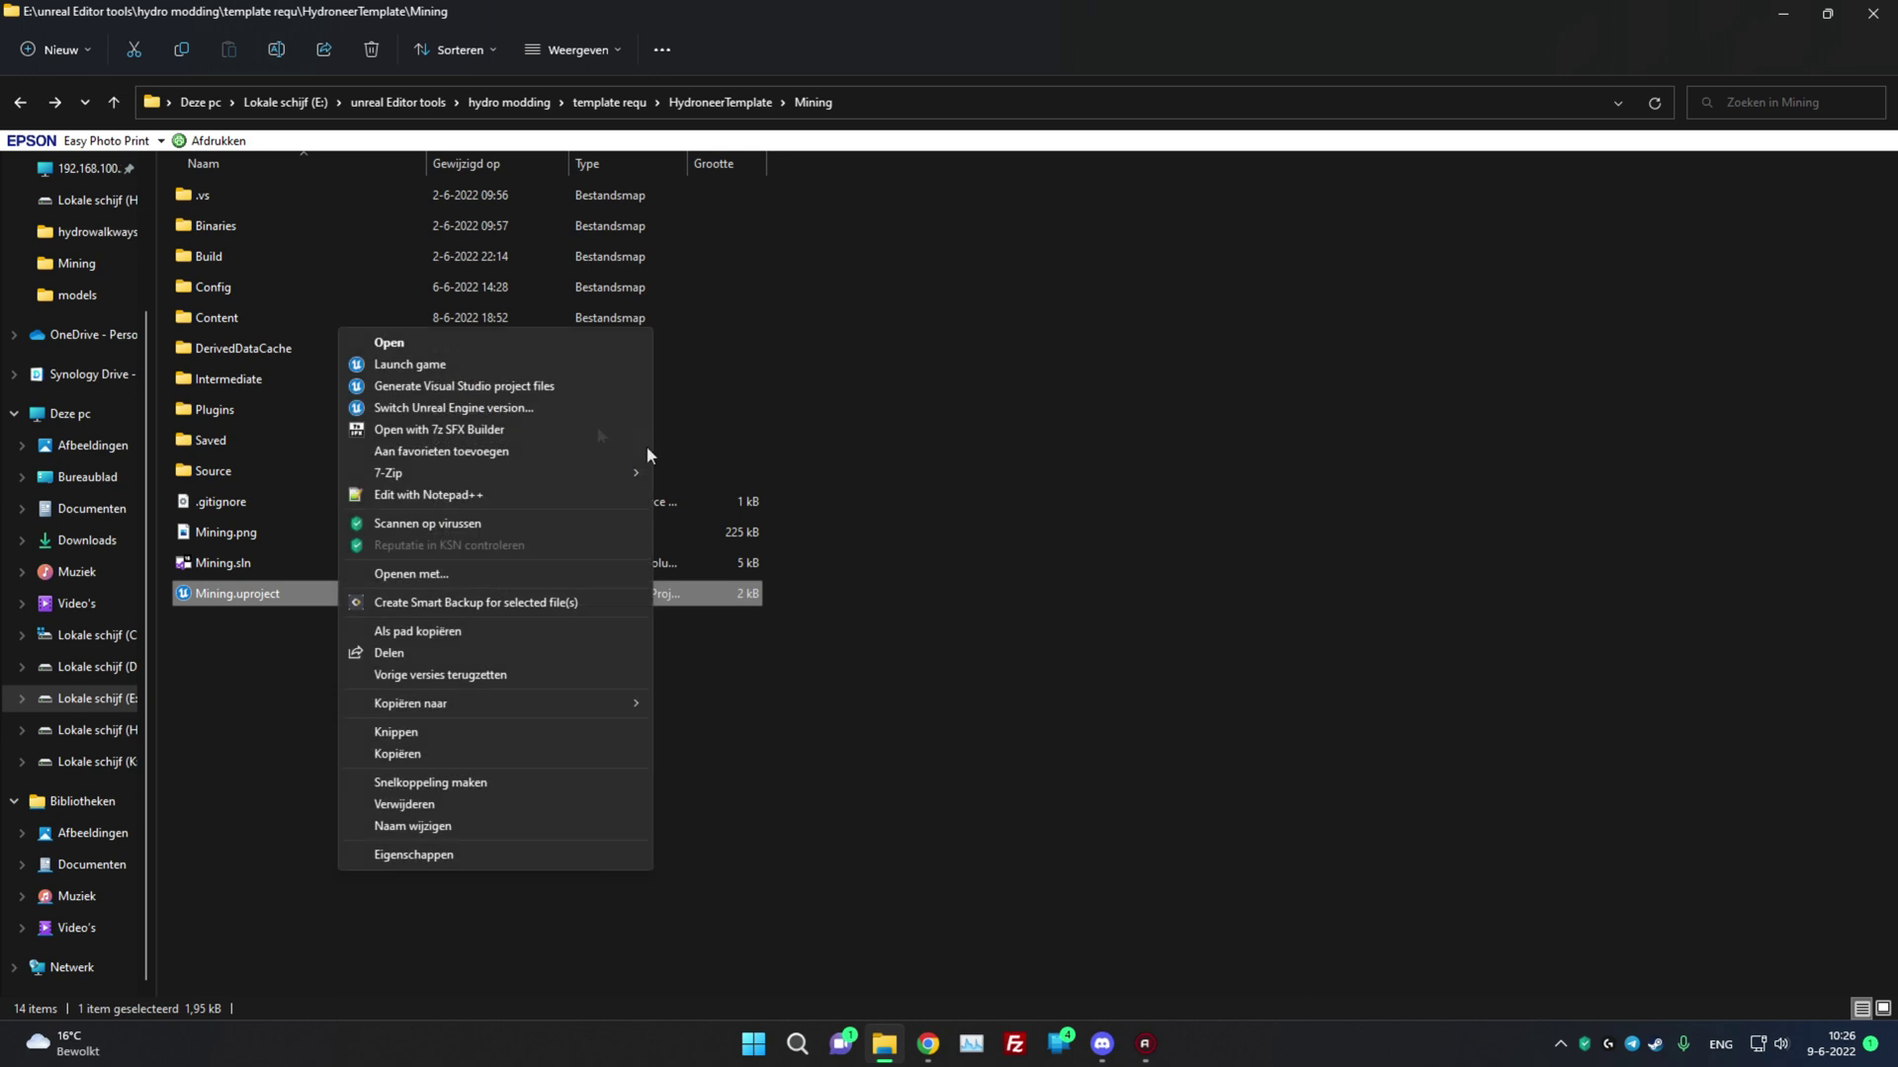
left_click(923, 893)
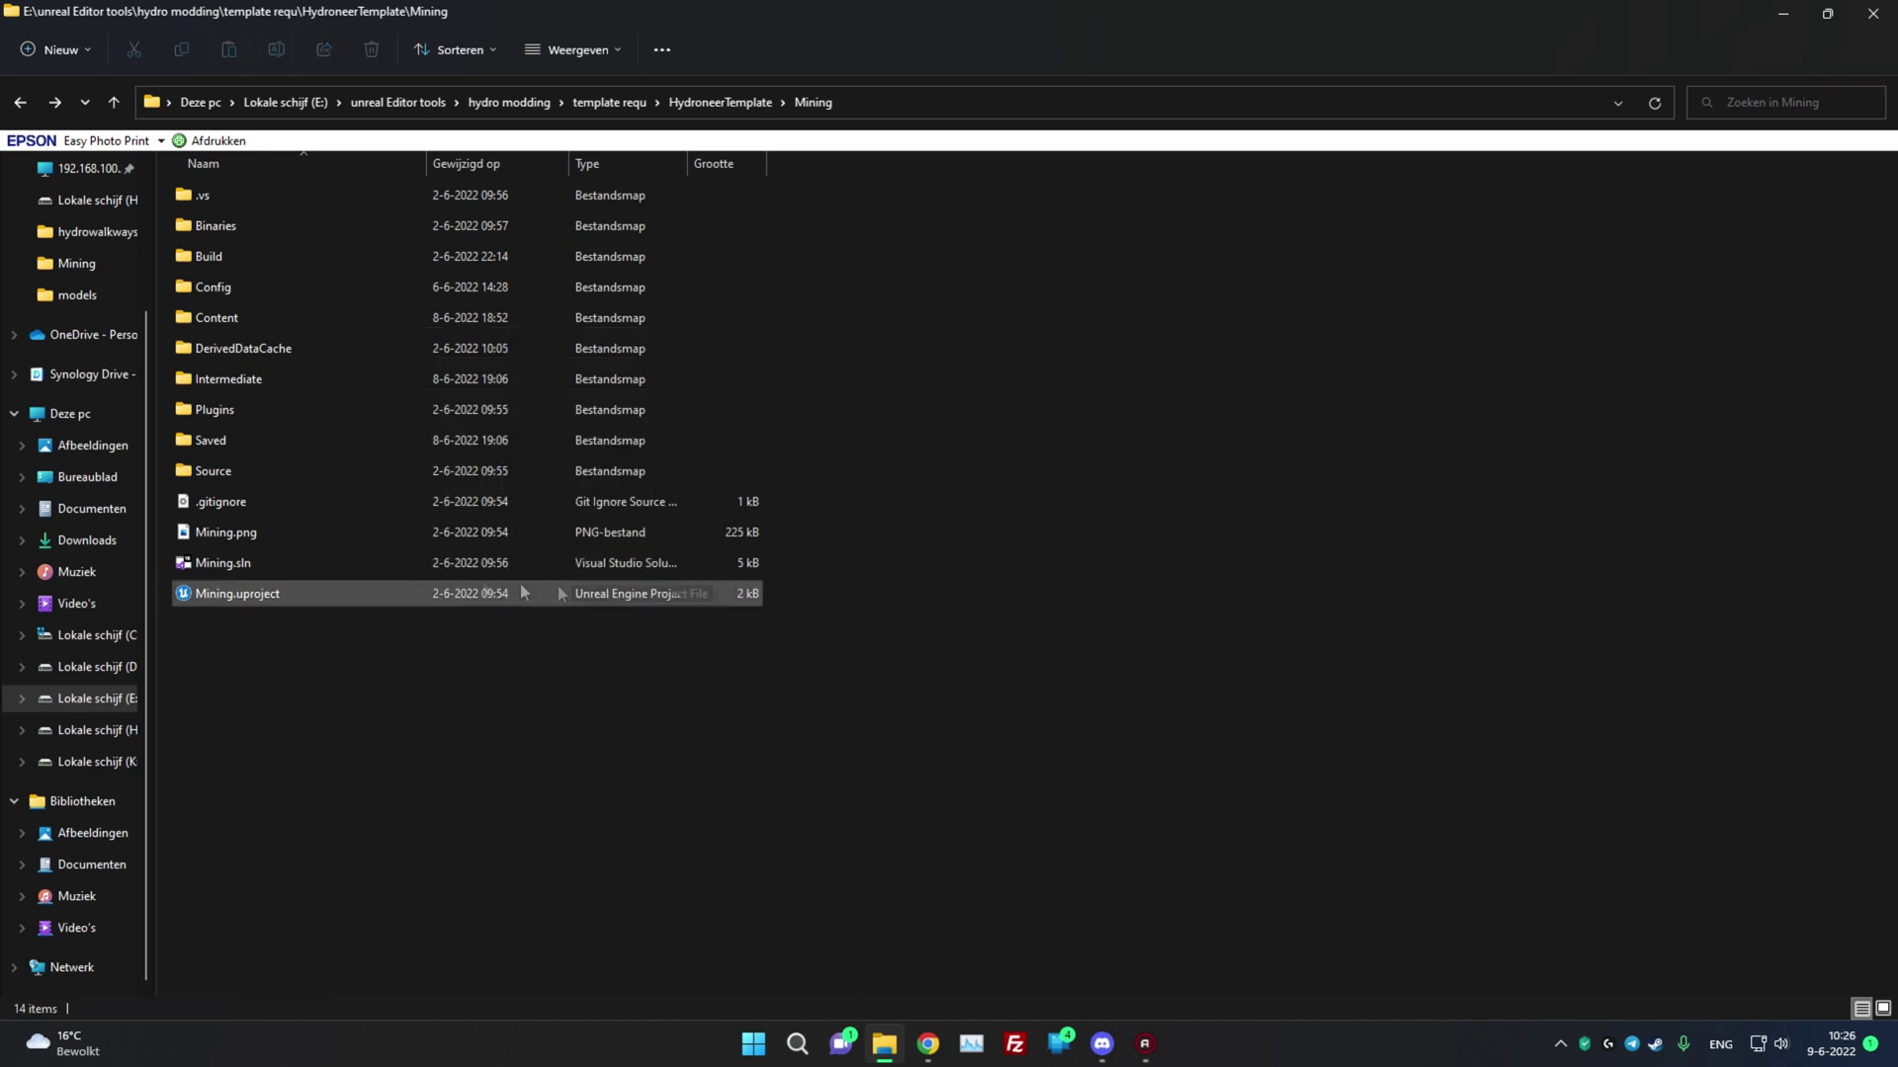
- Check the remaining options for Mining.uproject, including the programs it can be opened with, and return to the README in the browser
right_click(219, 593)
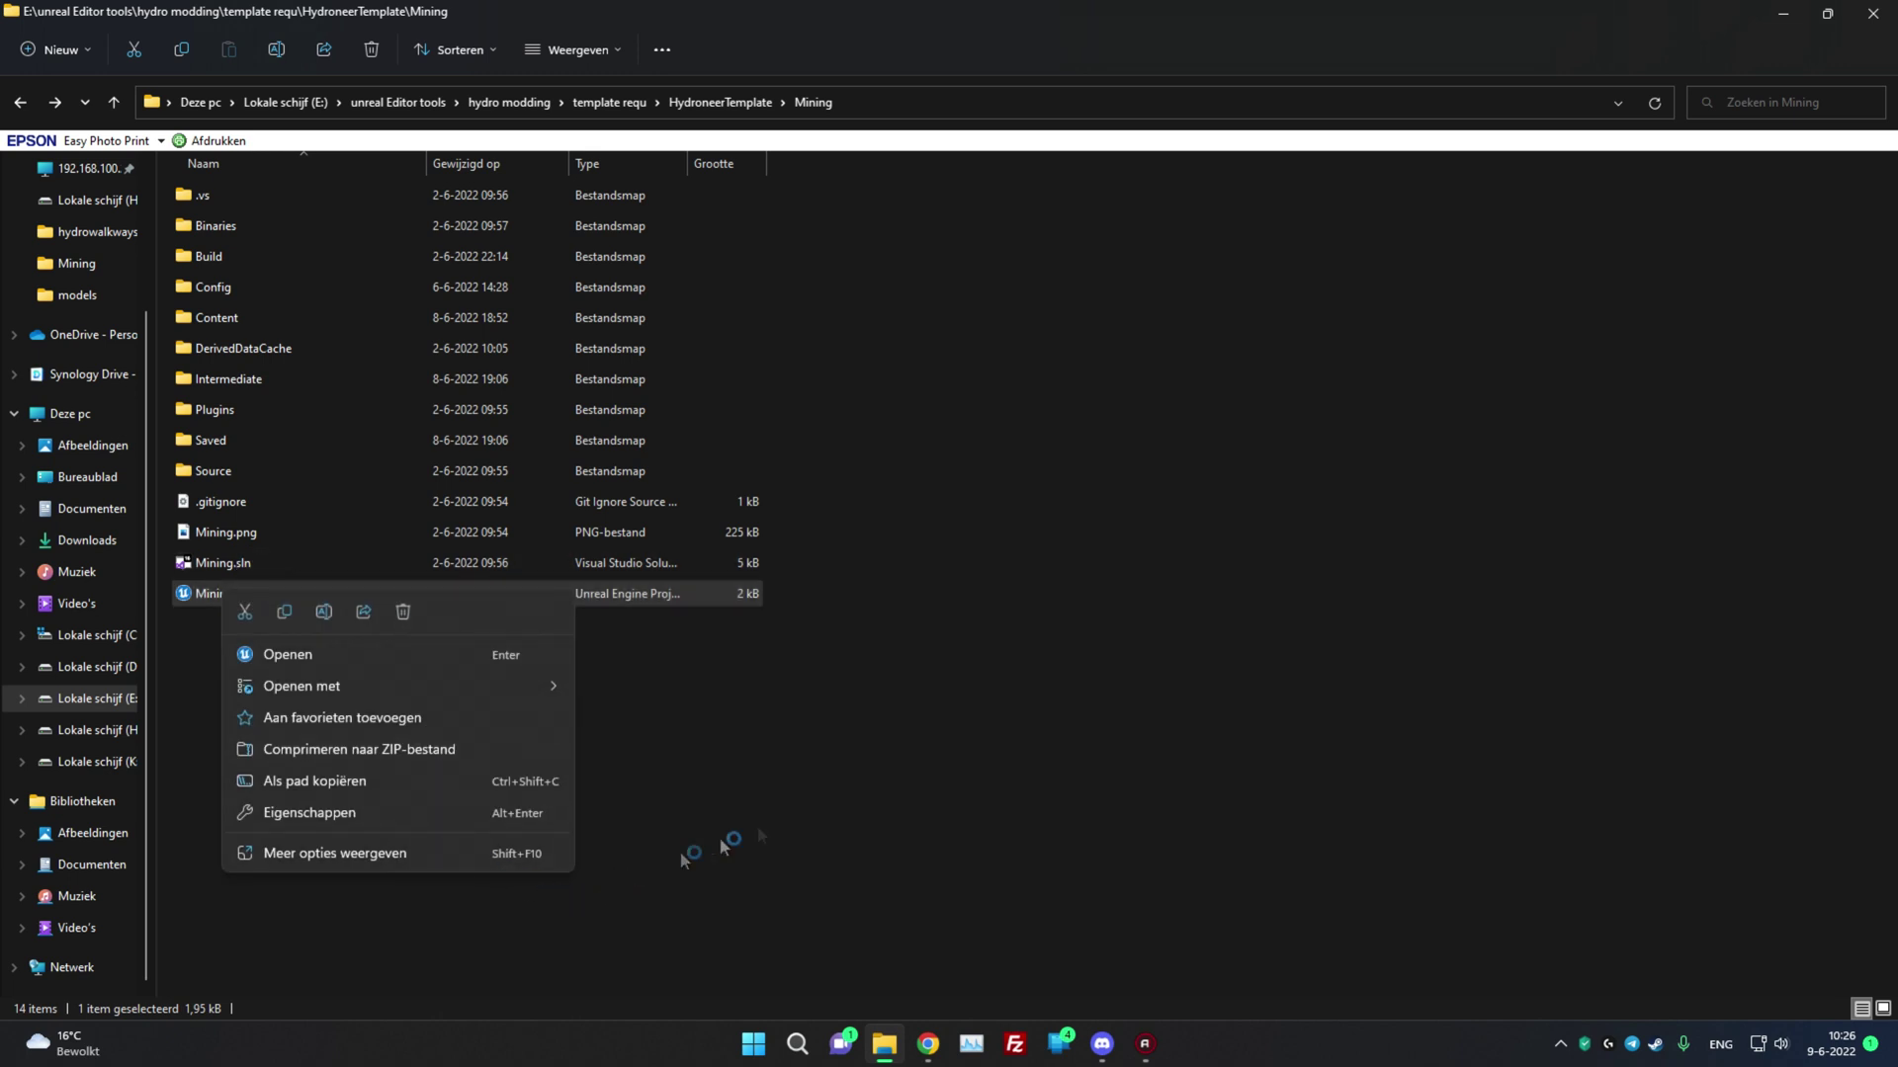
left_click(628, 874)
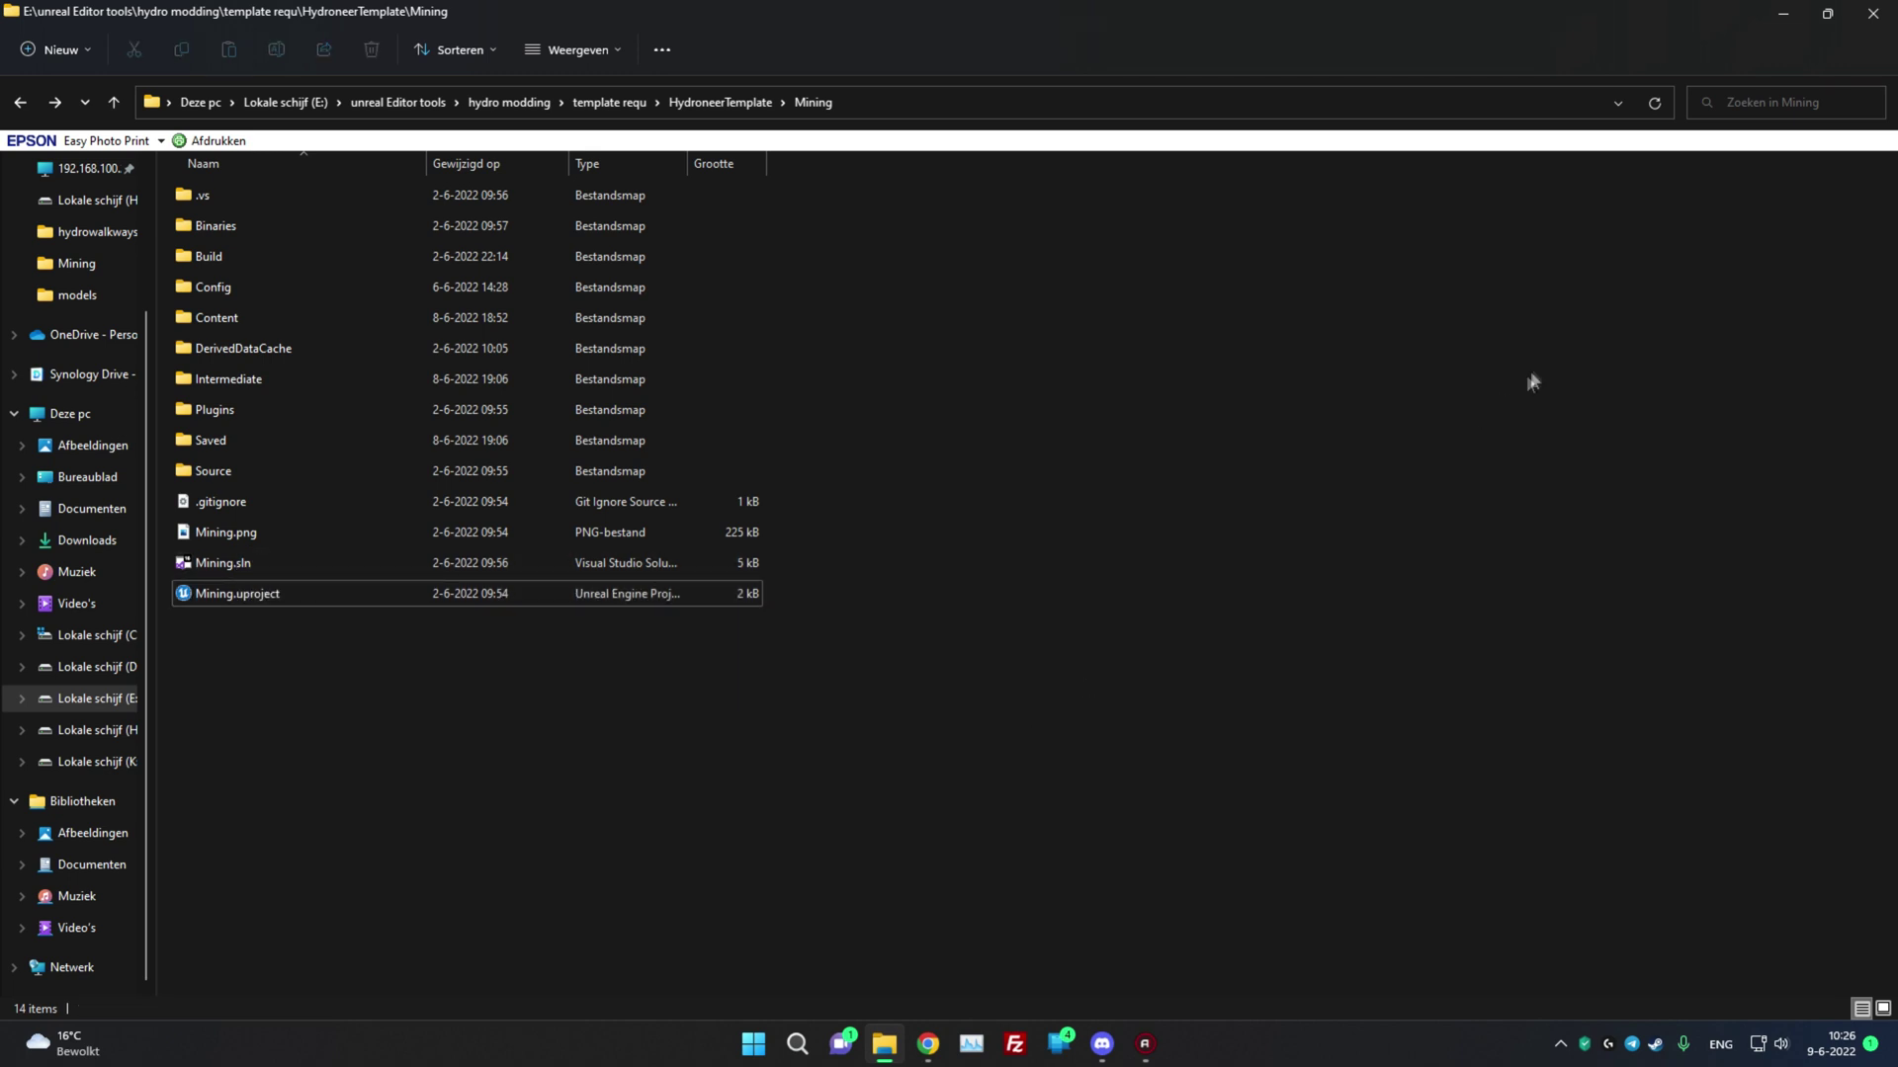
right_click(363, 604)
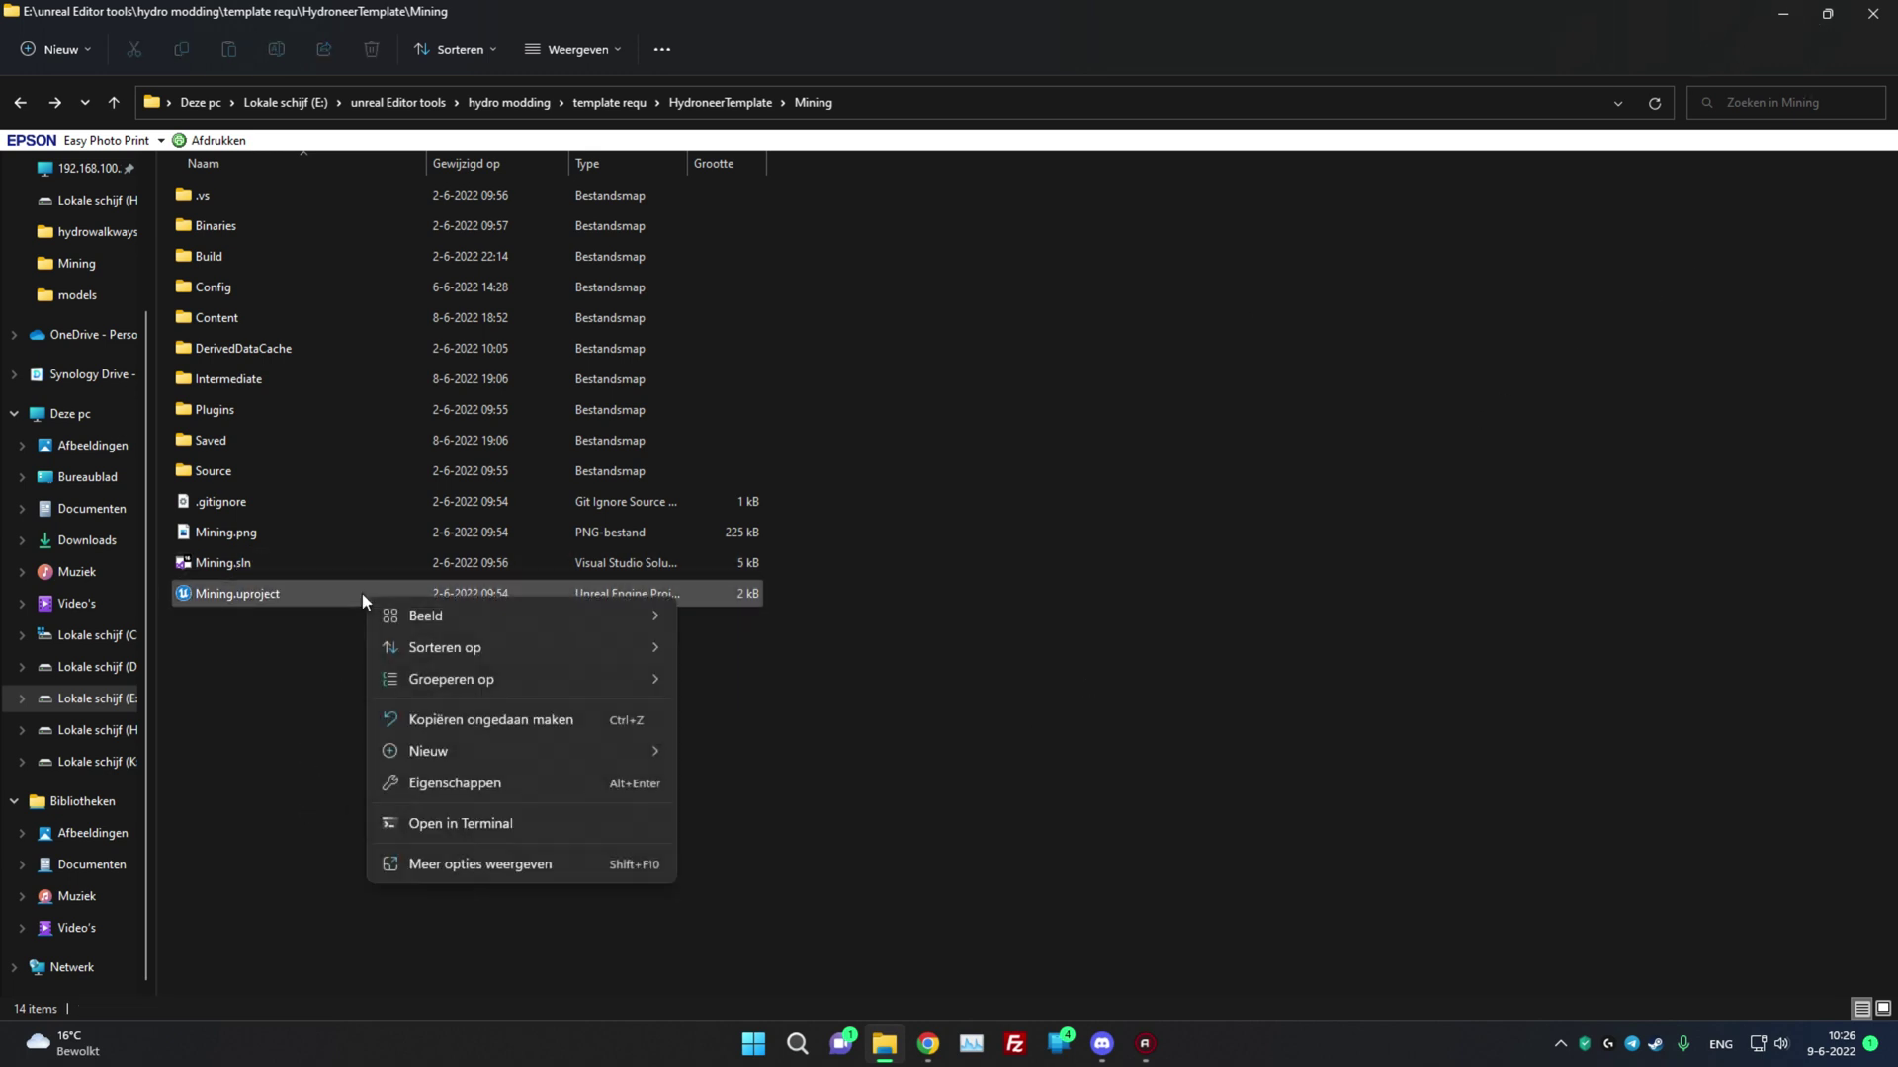
left_click(481, 865)
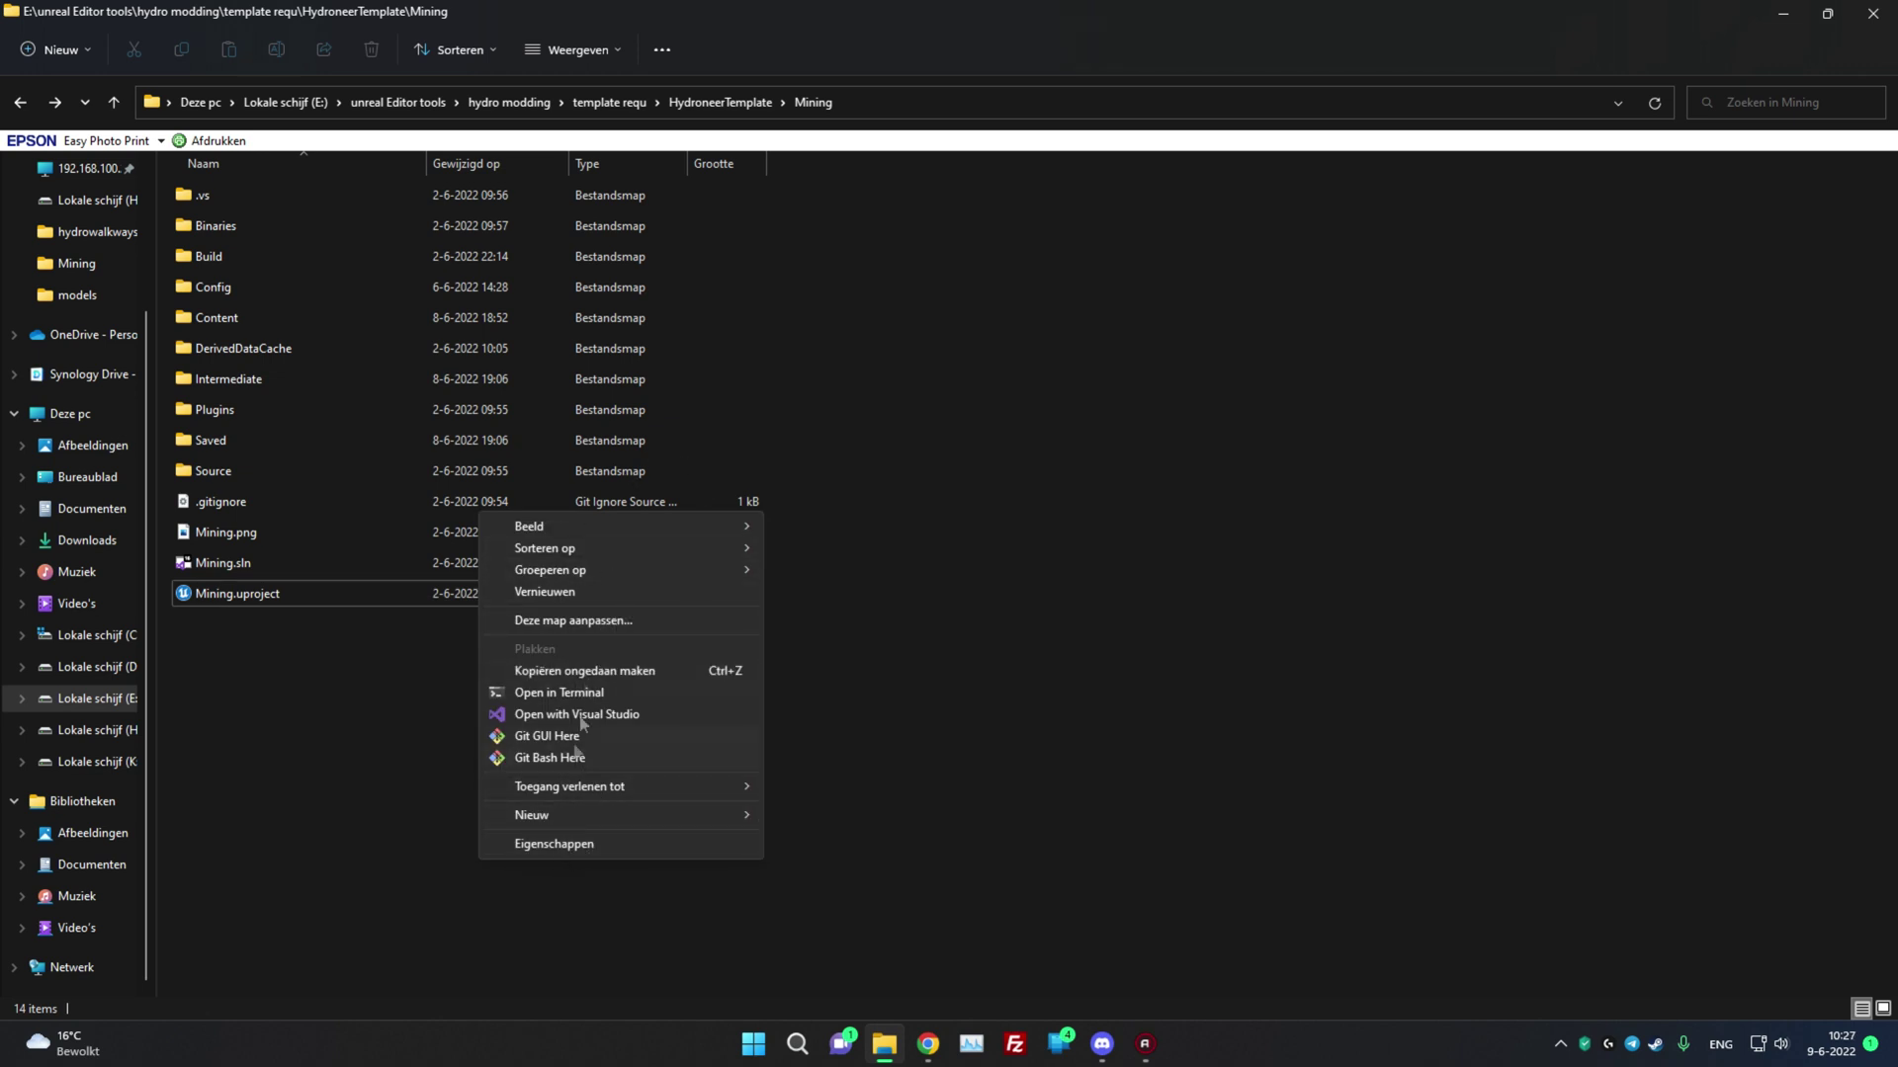
left_click(198, 593)
right_click(197, 593)
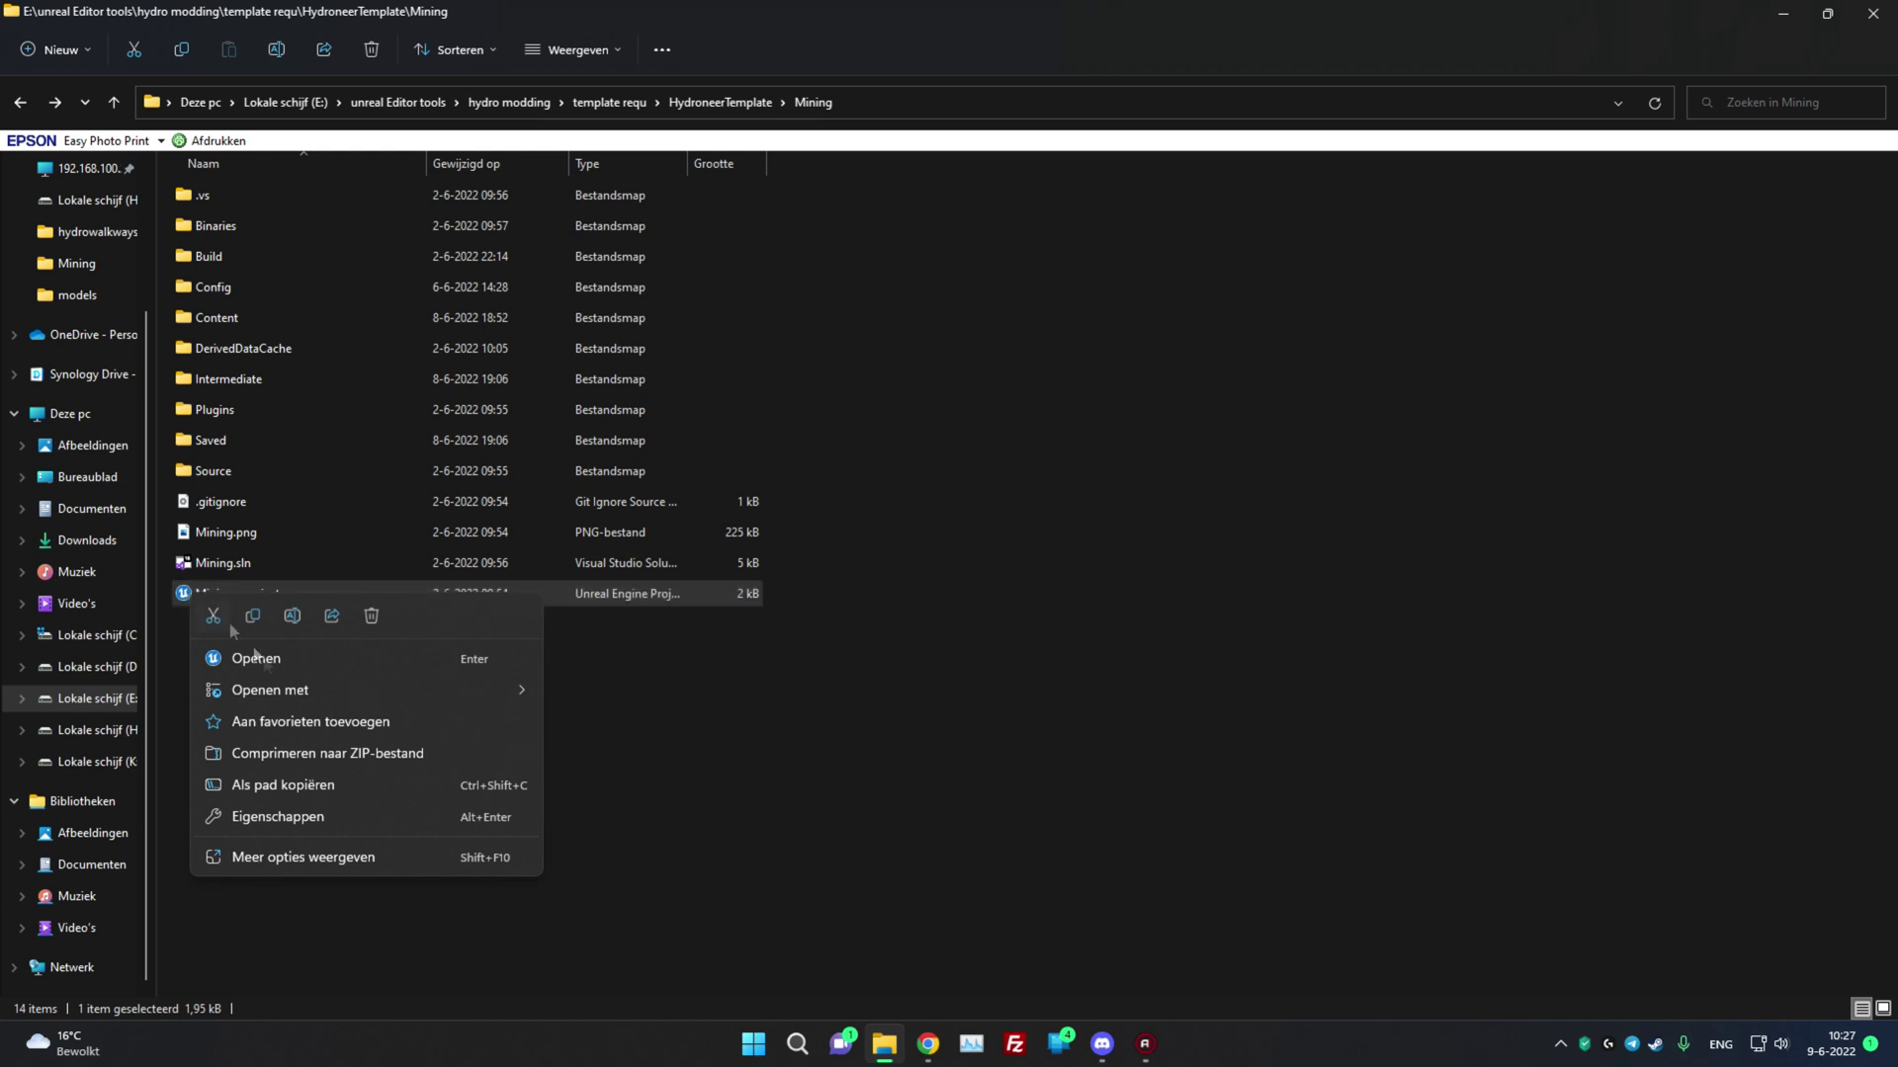
mouse_move(415, 689)
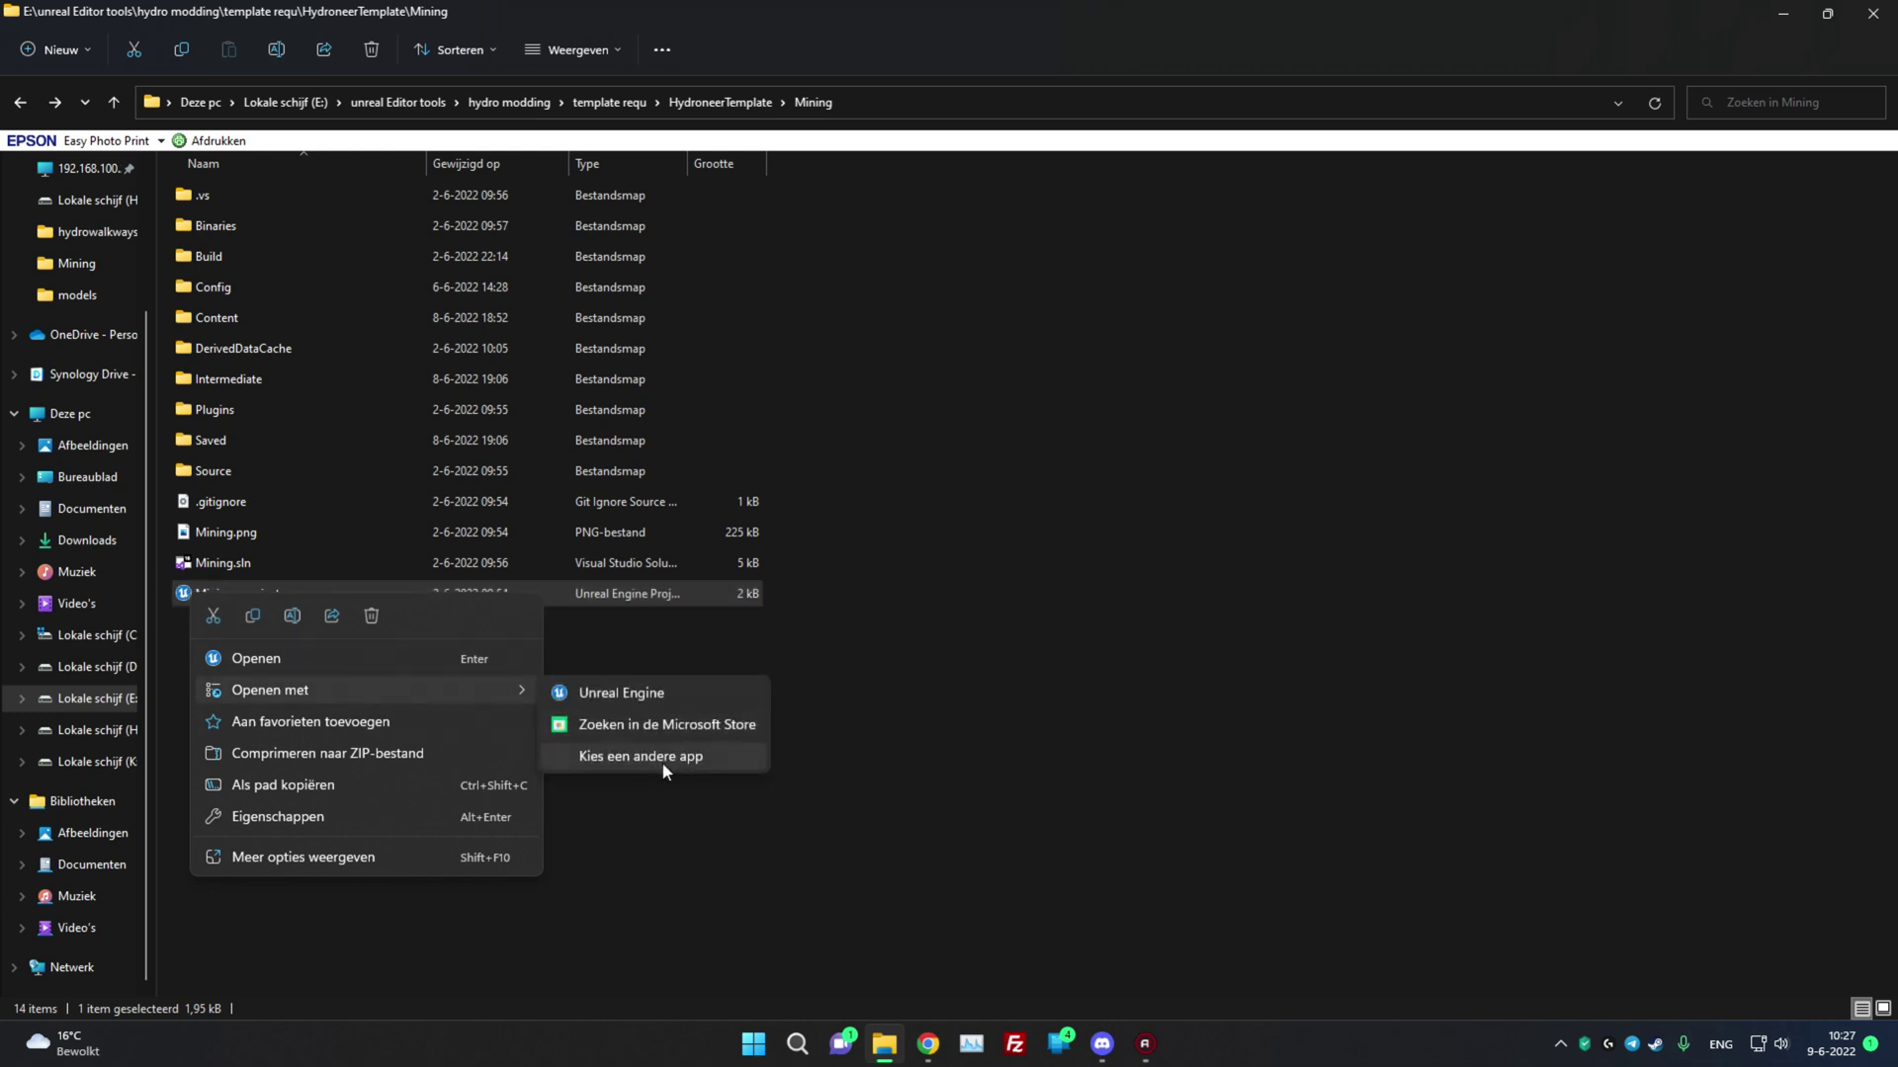
left_click(1080, 813)
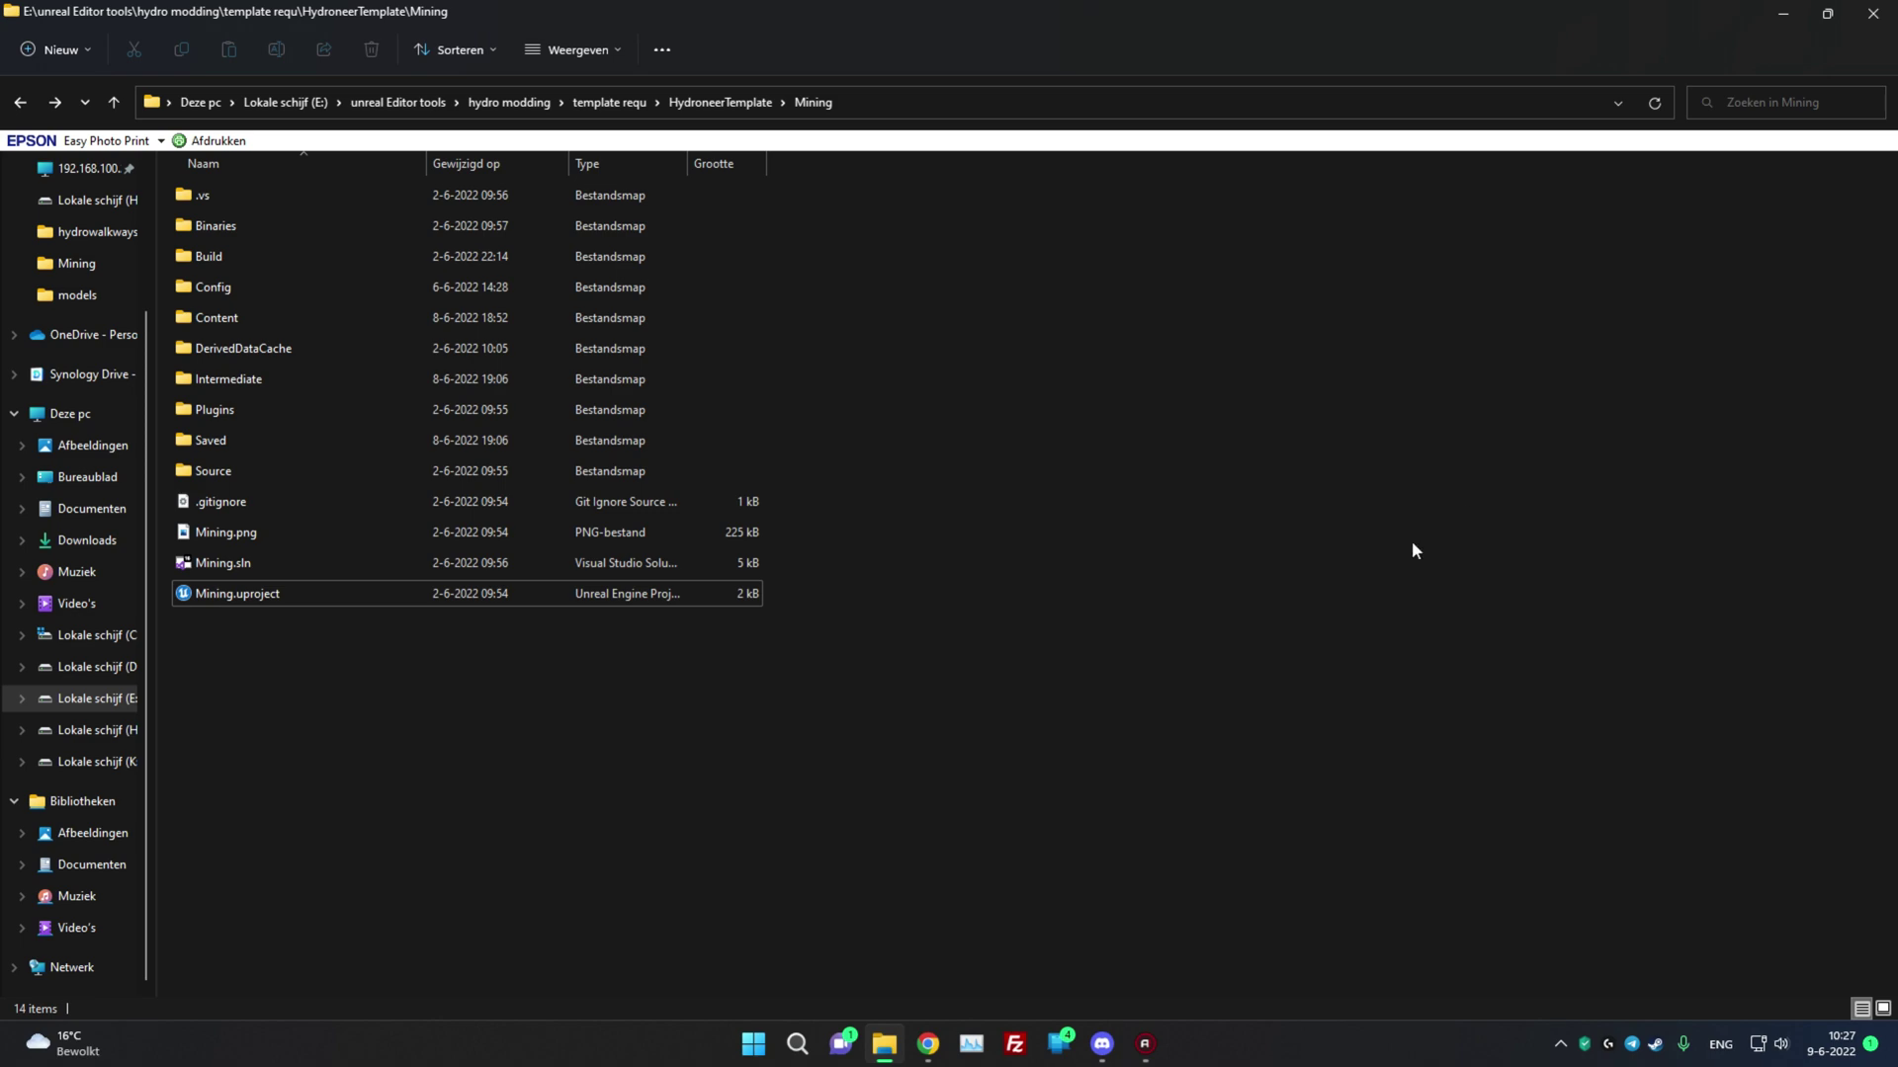
left_click(1783, 13)
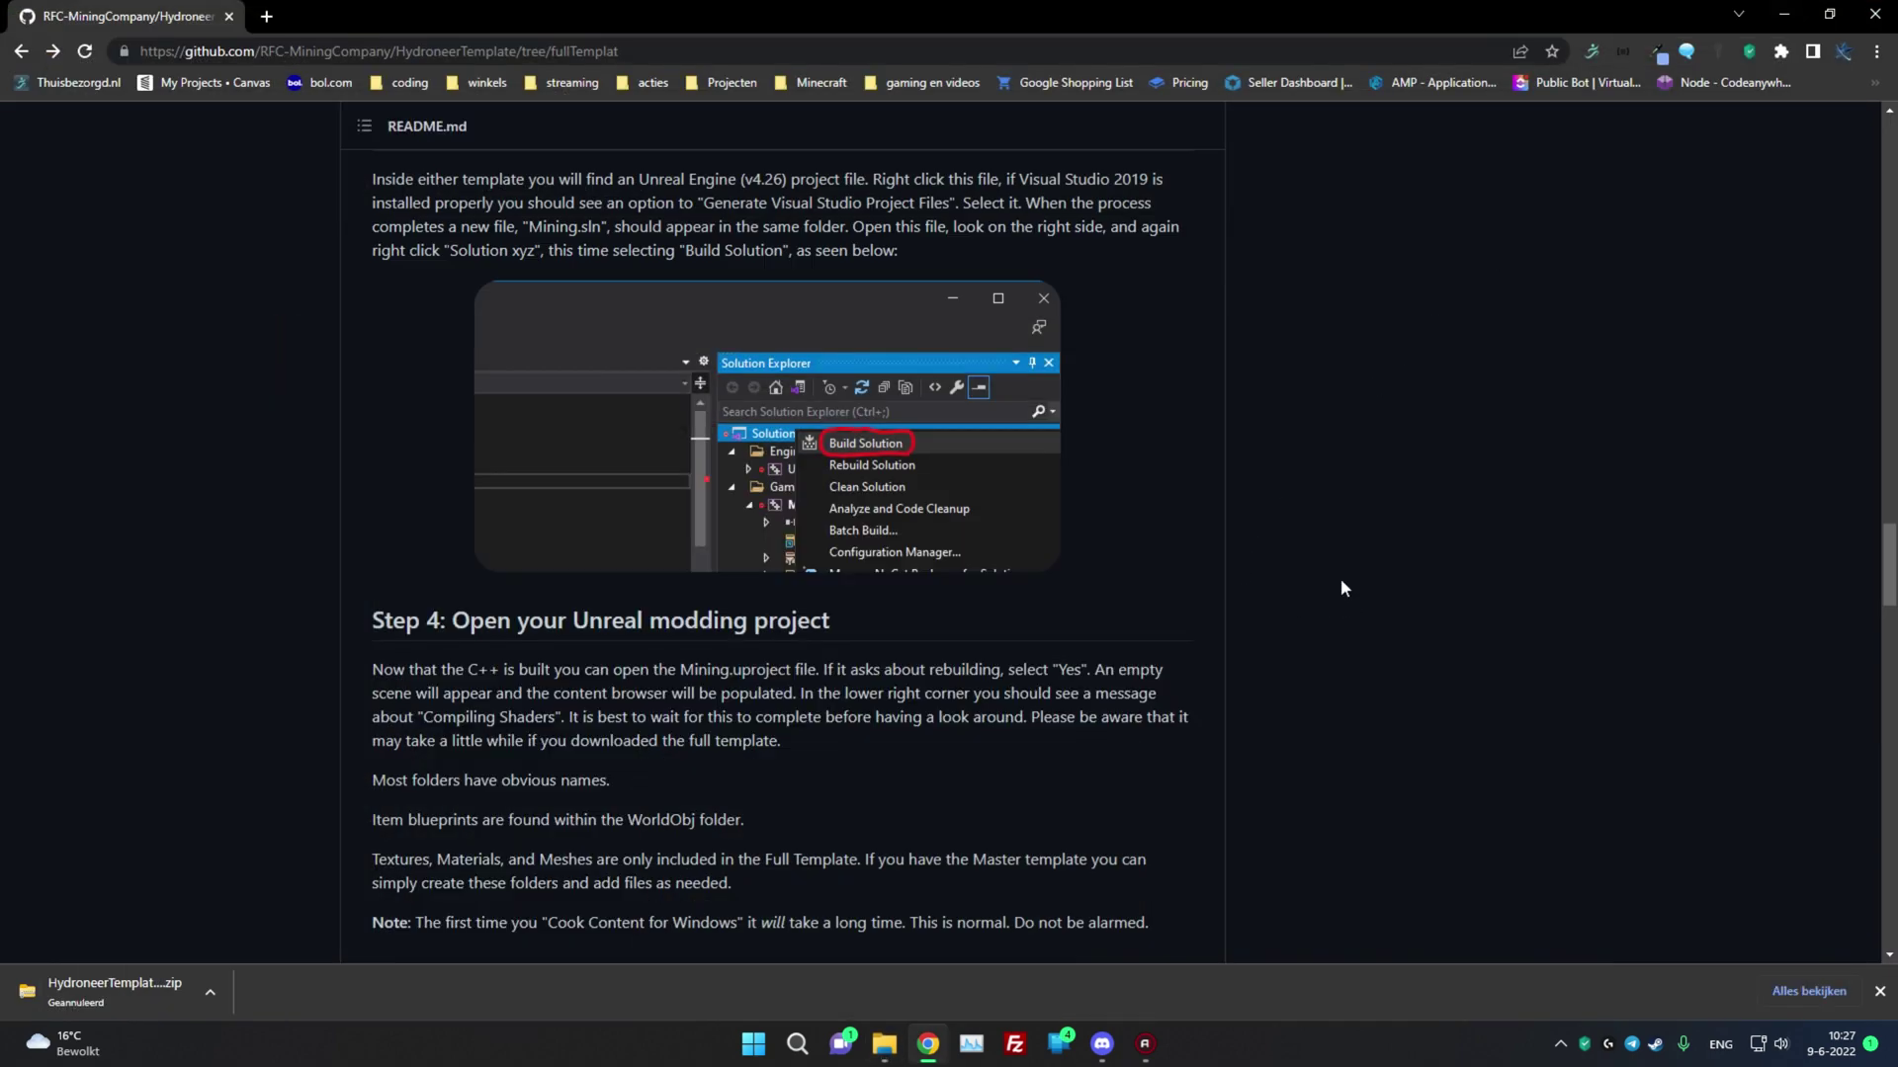
- Review the README's Build Solution instructions in Step 3 and read "Step 4: Open your Unreal modding project"
scroll(1263, 535, "up", 1)
scroll(1249, 510, "up", 1)
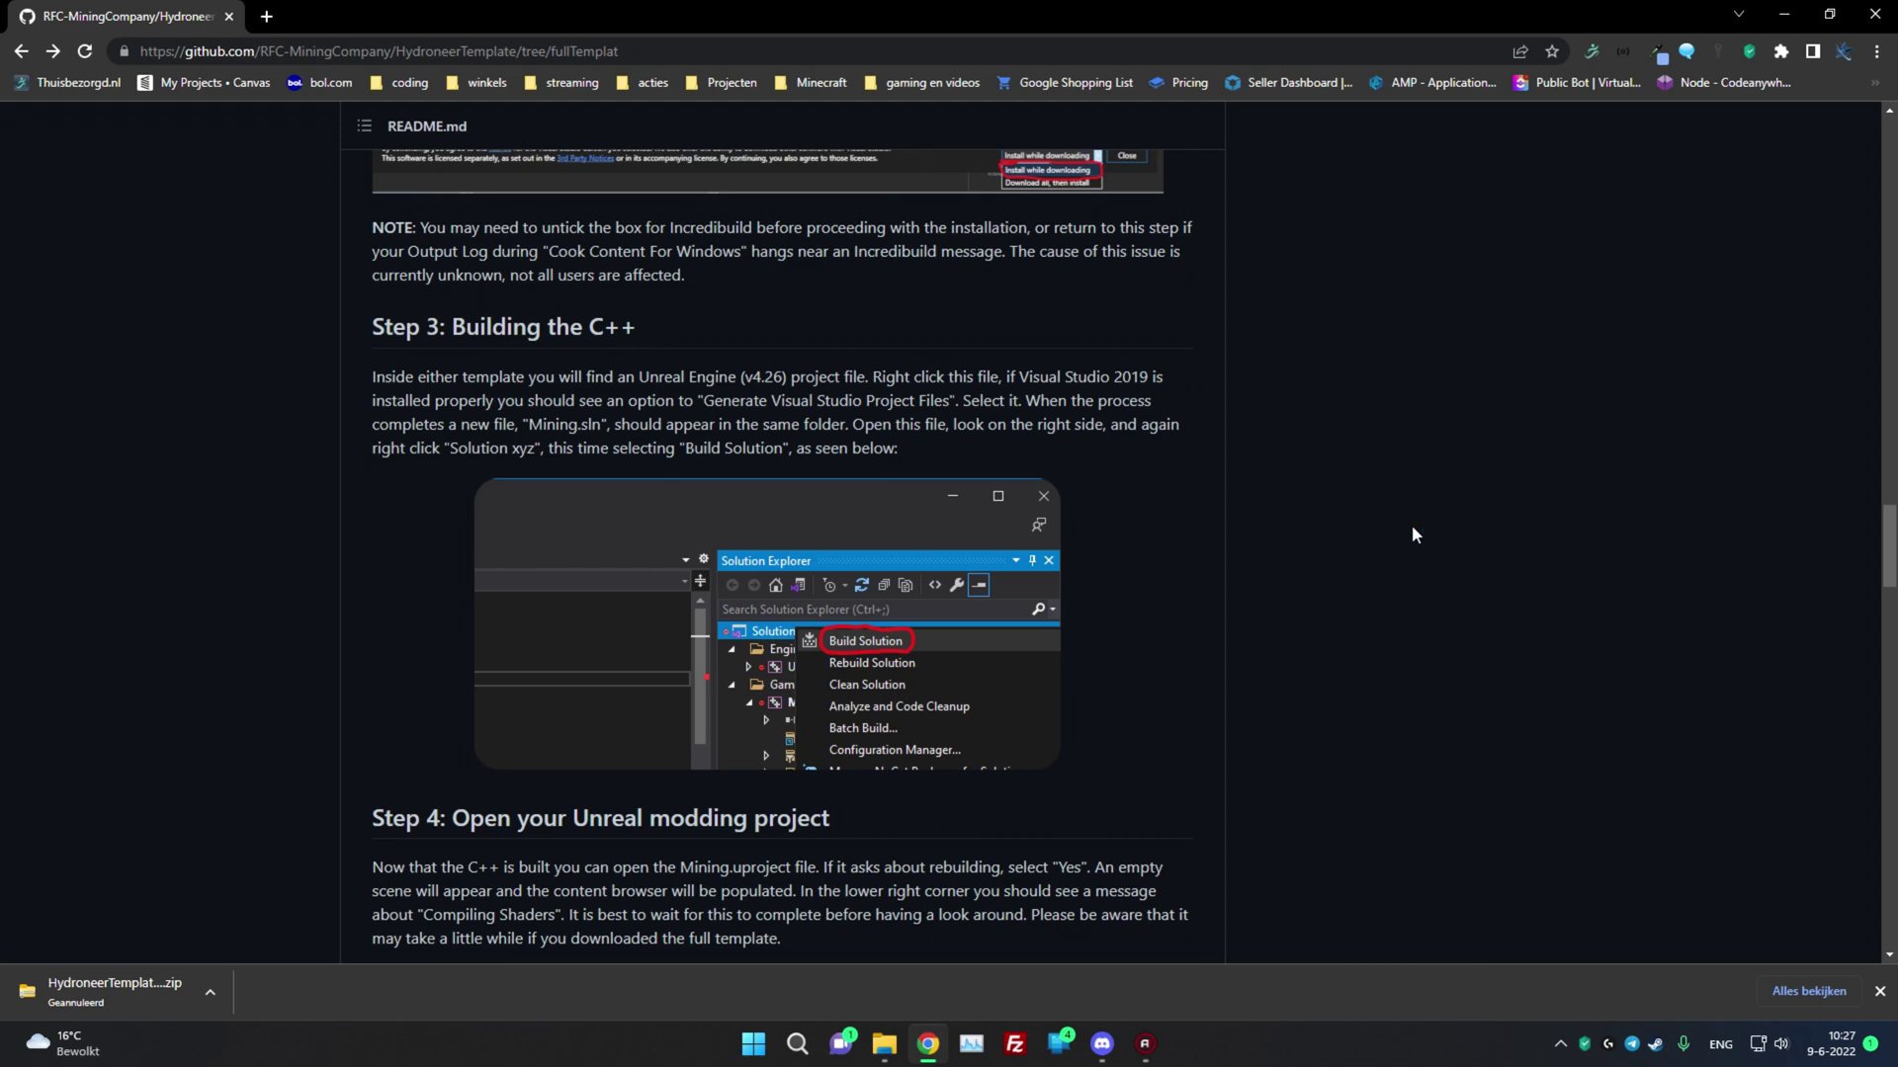
scroll(1362, 528, "down", 4)
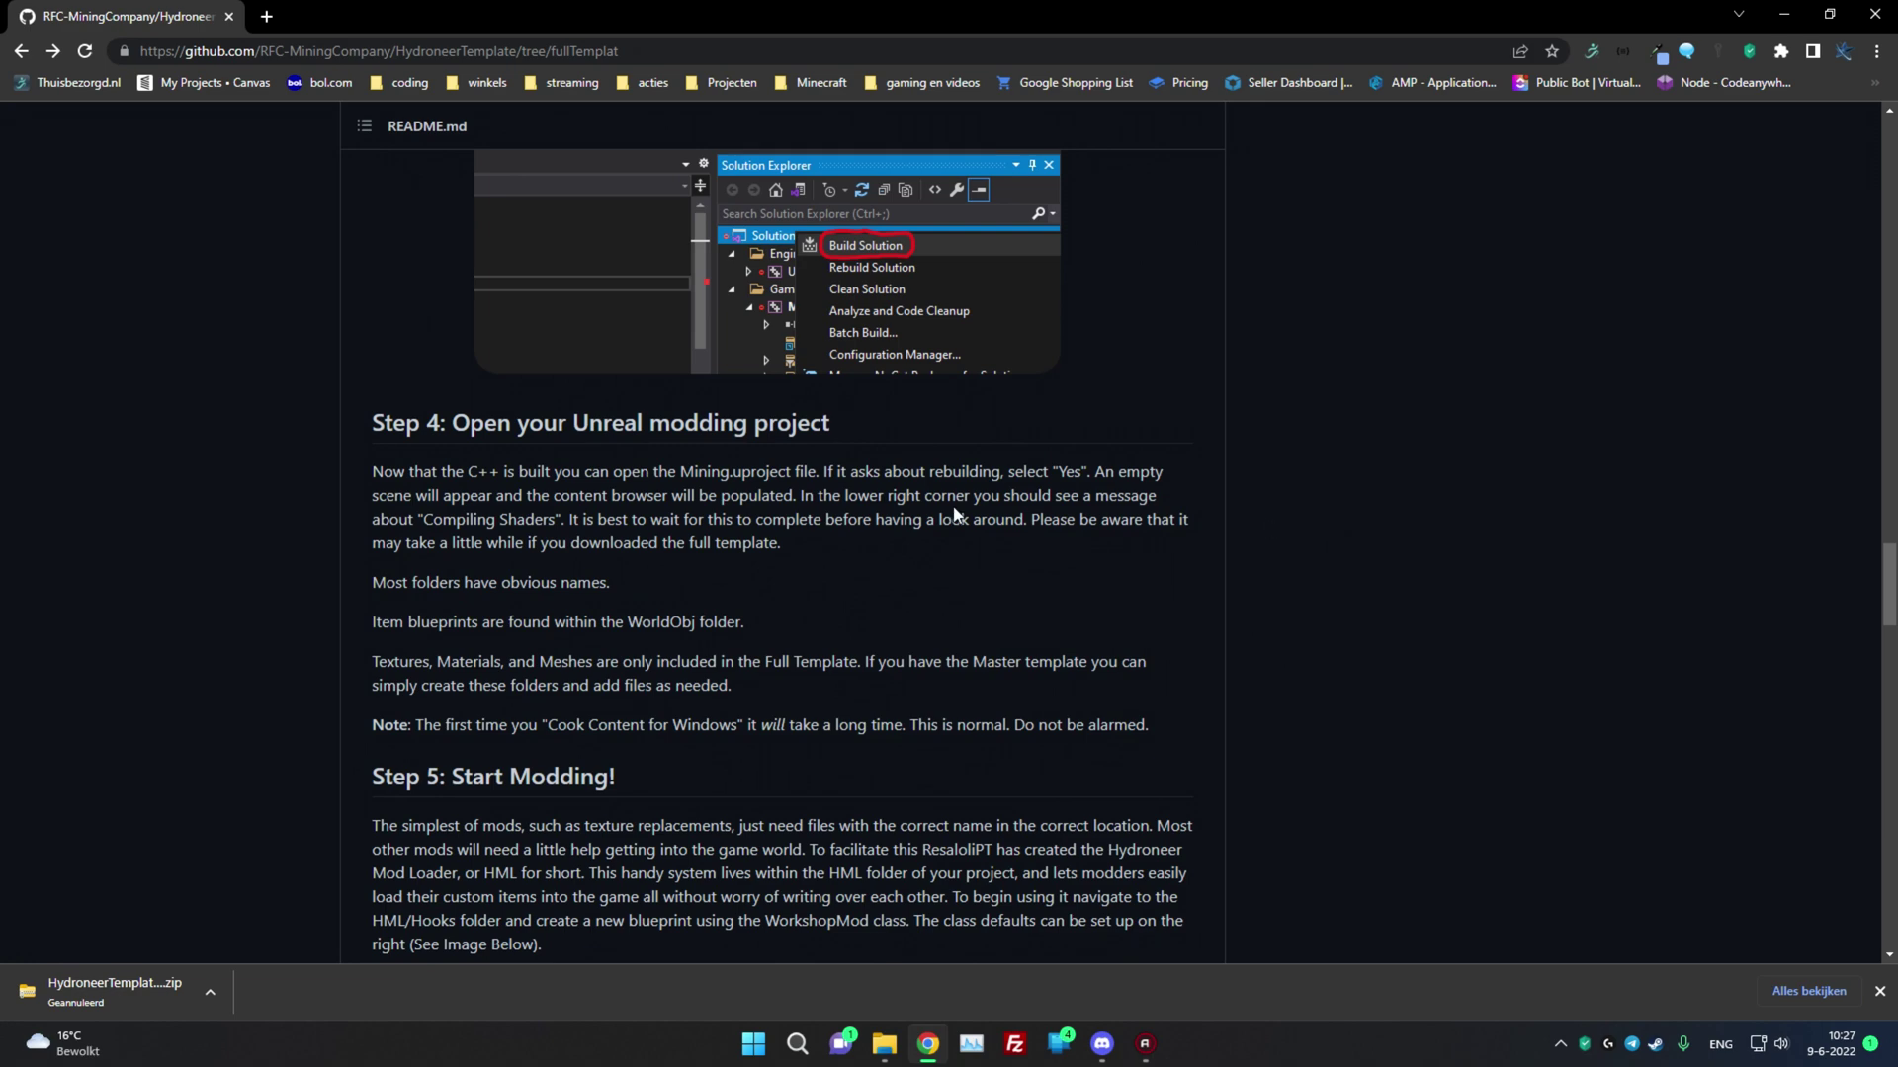
scroll(956, 535, "down", 1)
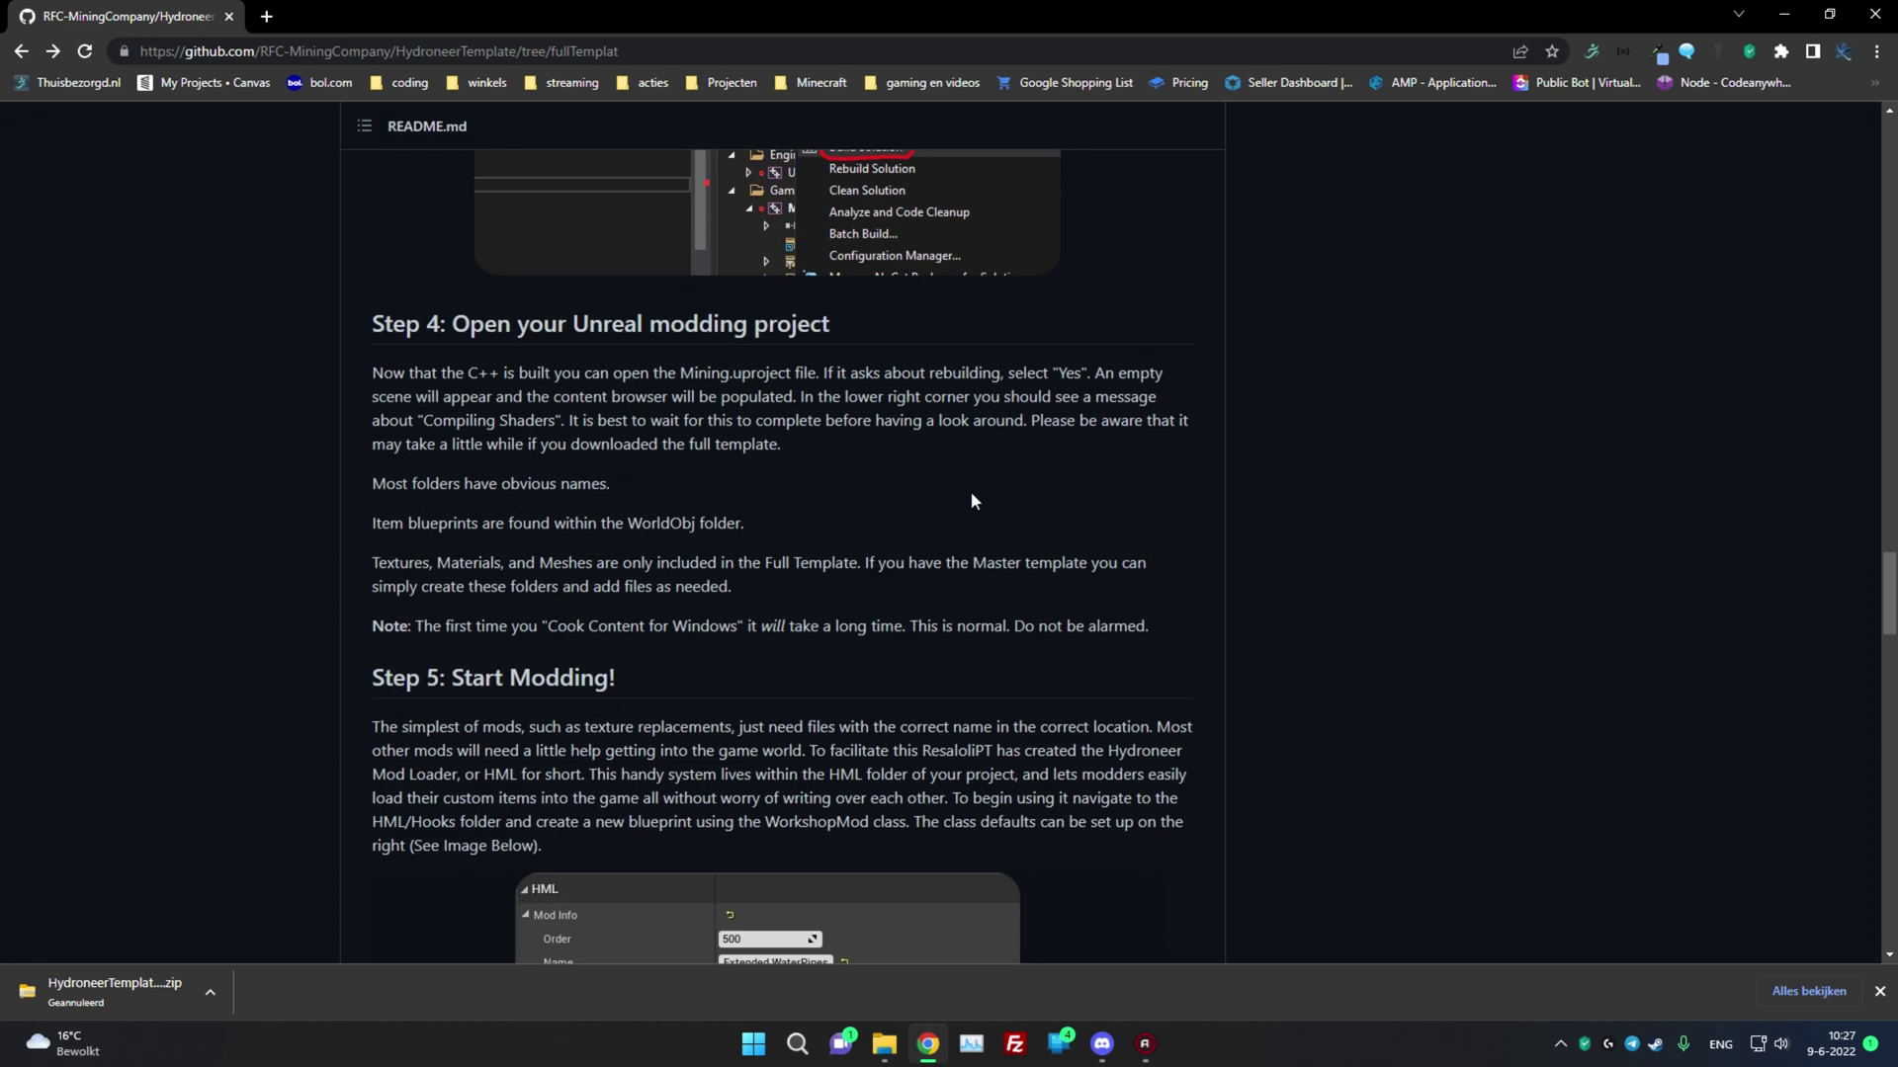
scroll(970, 490, "up", 1)
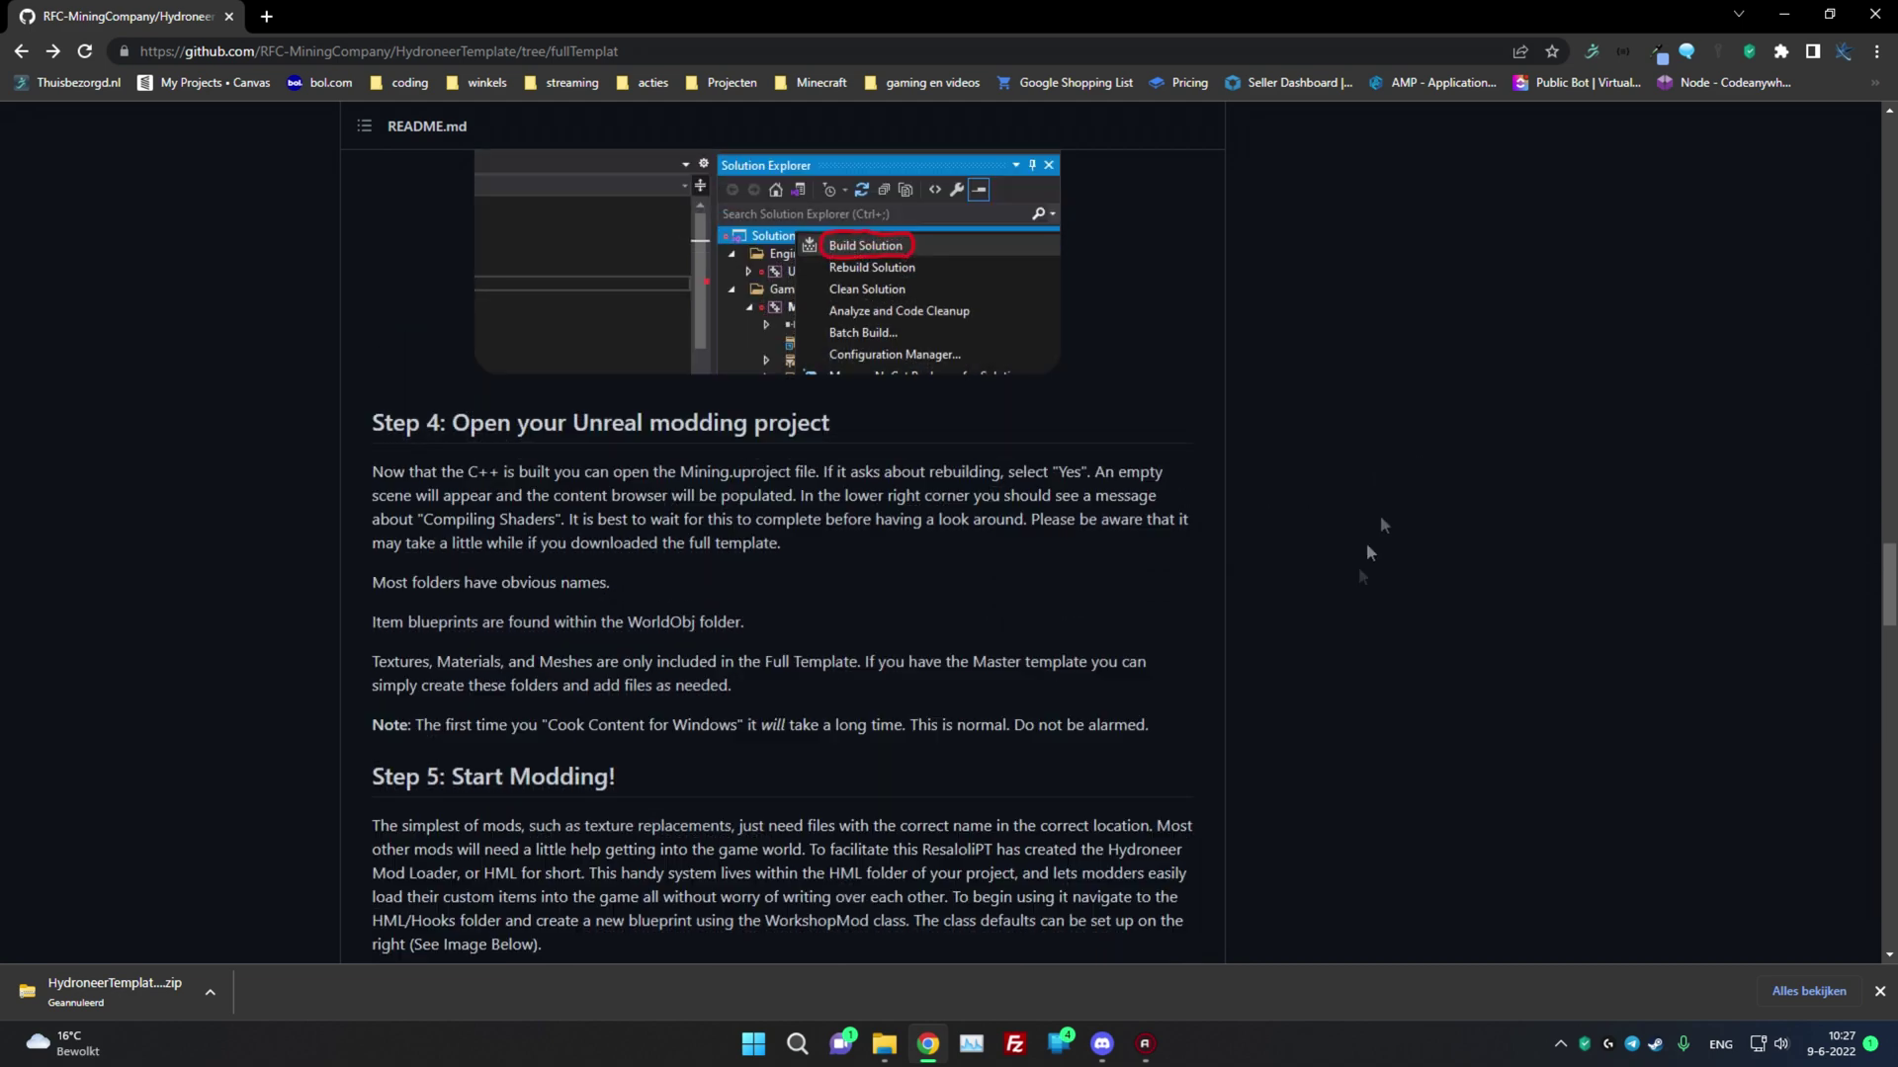
scroll(1317, 715, "up", 1)
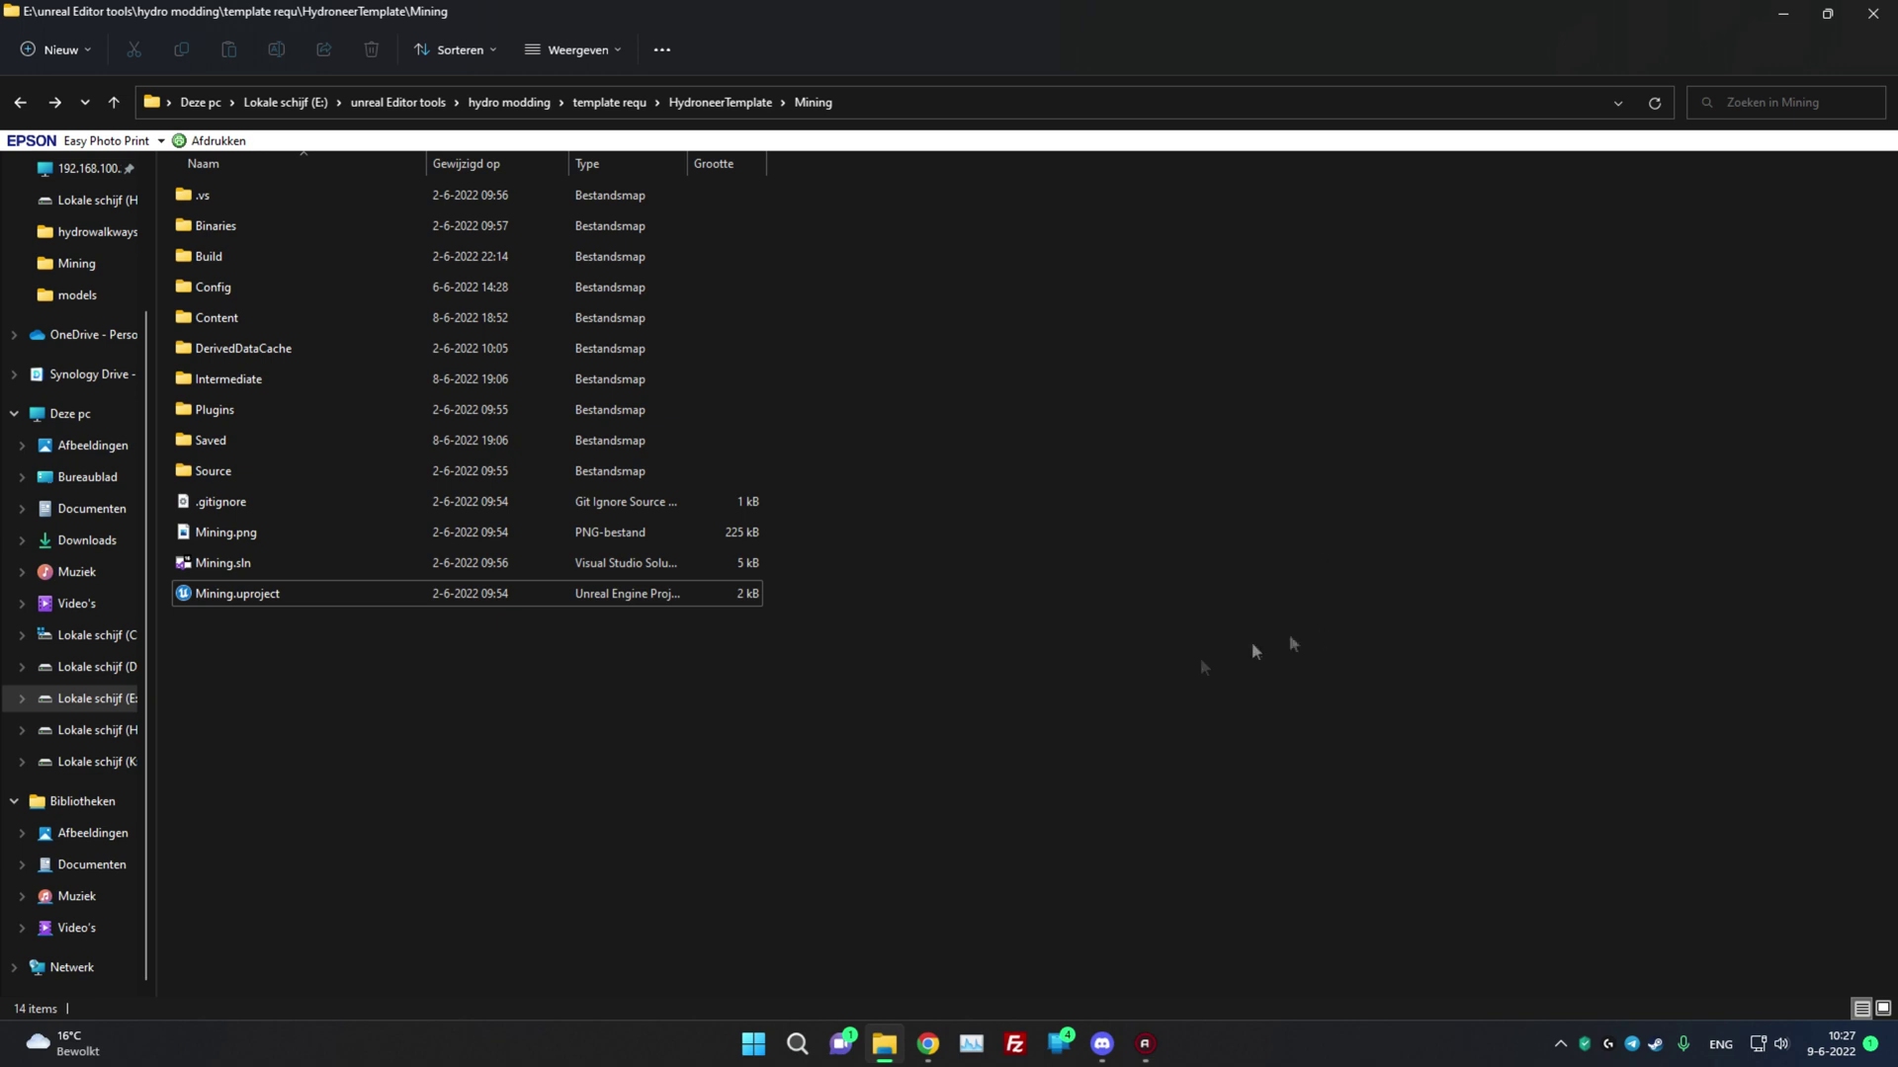
- Open Mining.uproject in Unreal Editor and display the root Content folder in an enlarged Content Browser
left_click(223, 596)
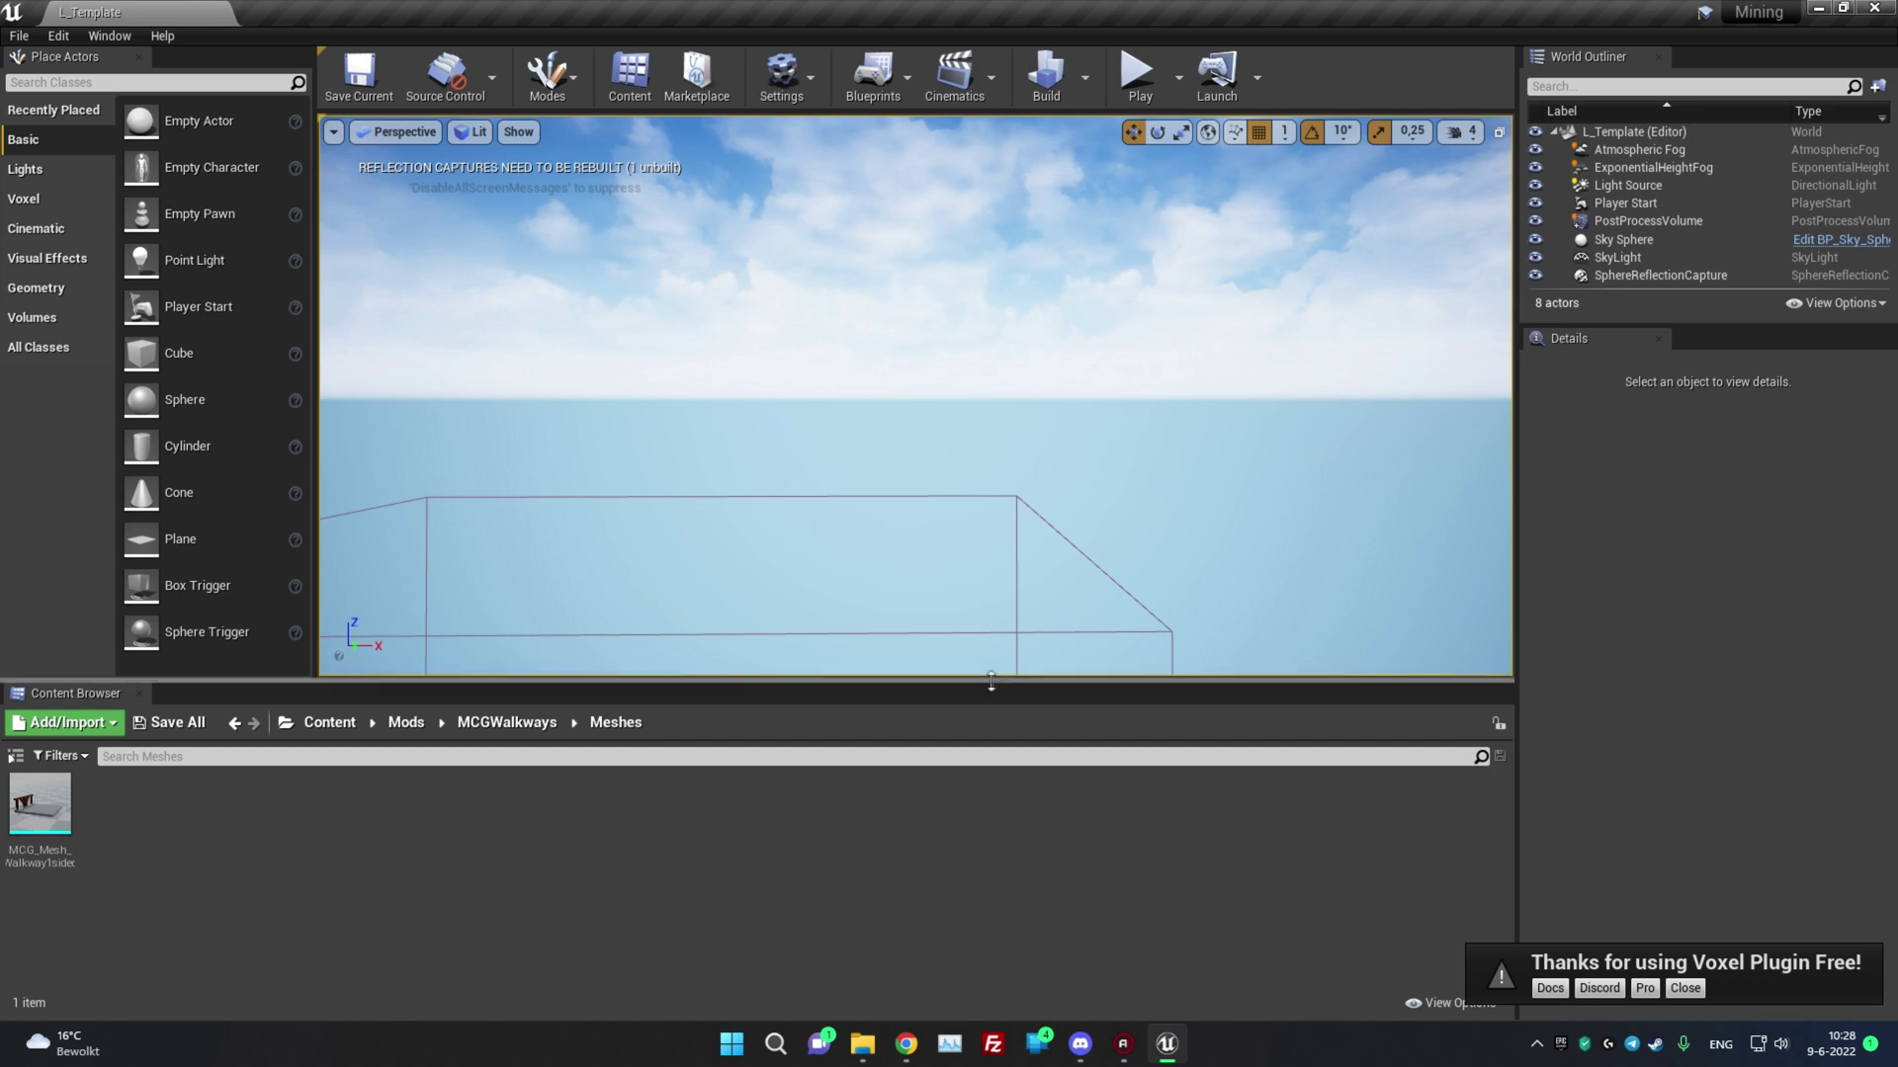
left_click_drag(1004, 686, 1016, 589)
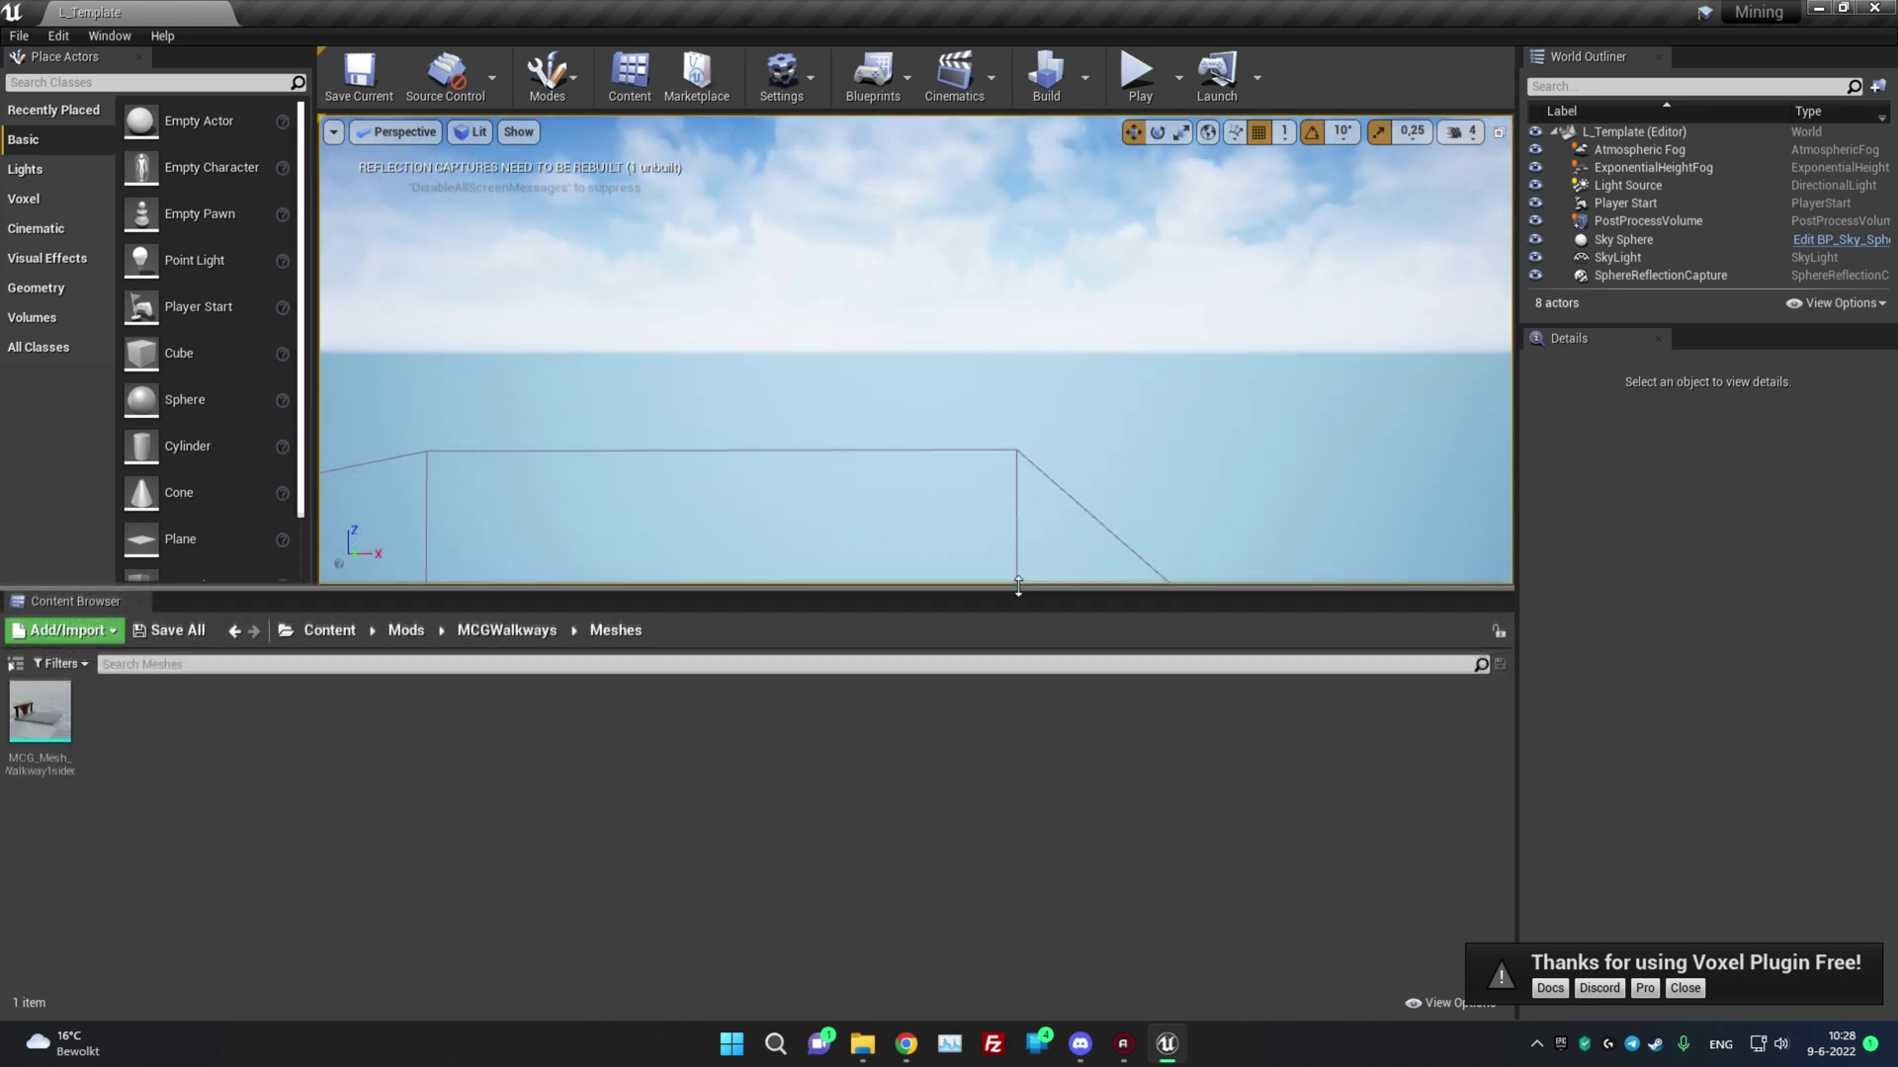
left_click(329, 627)
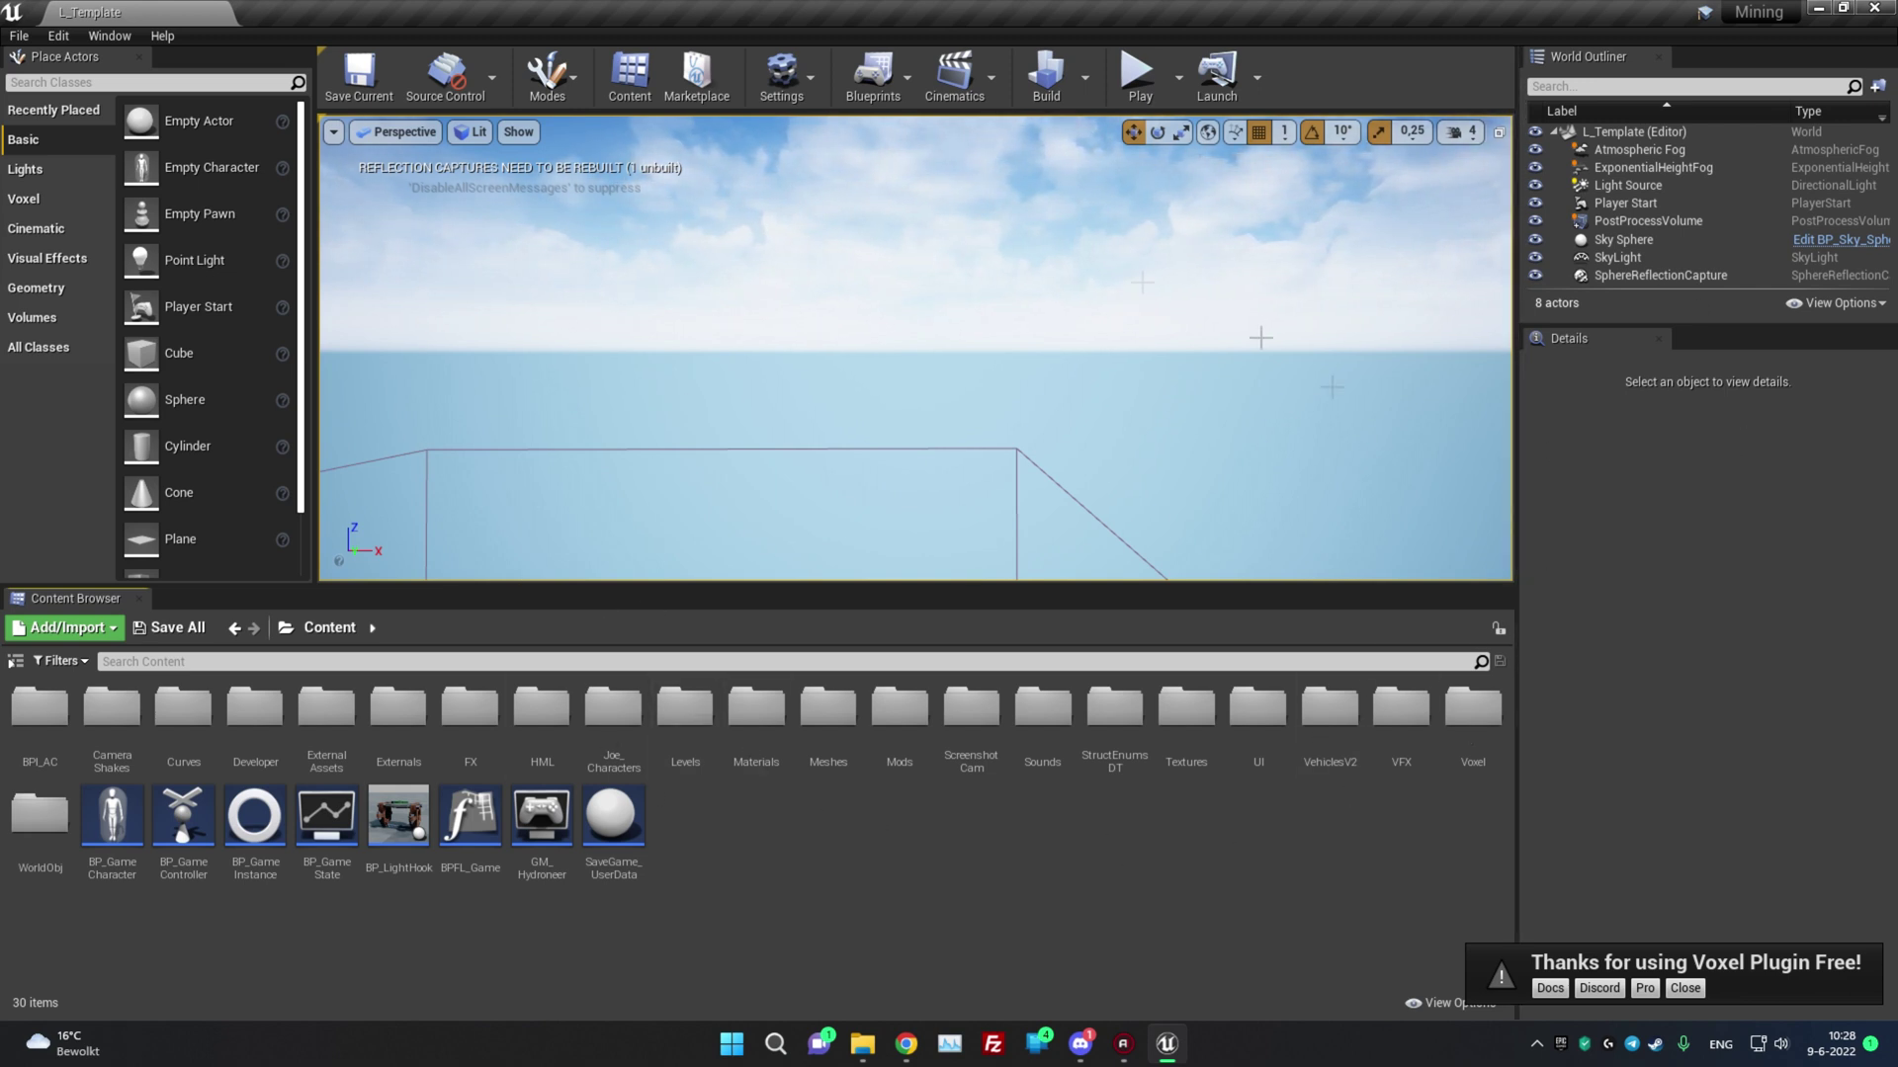
left_click(1685, 989)
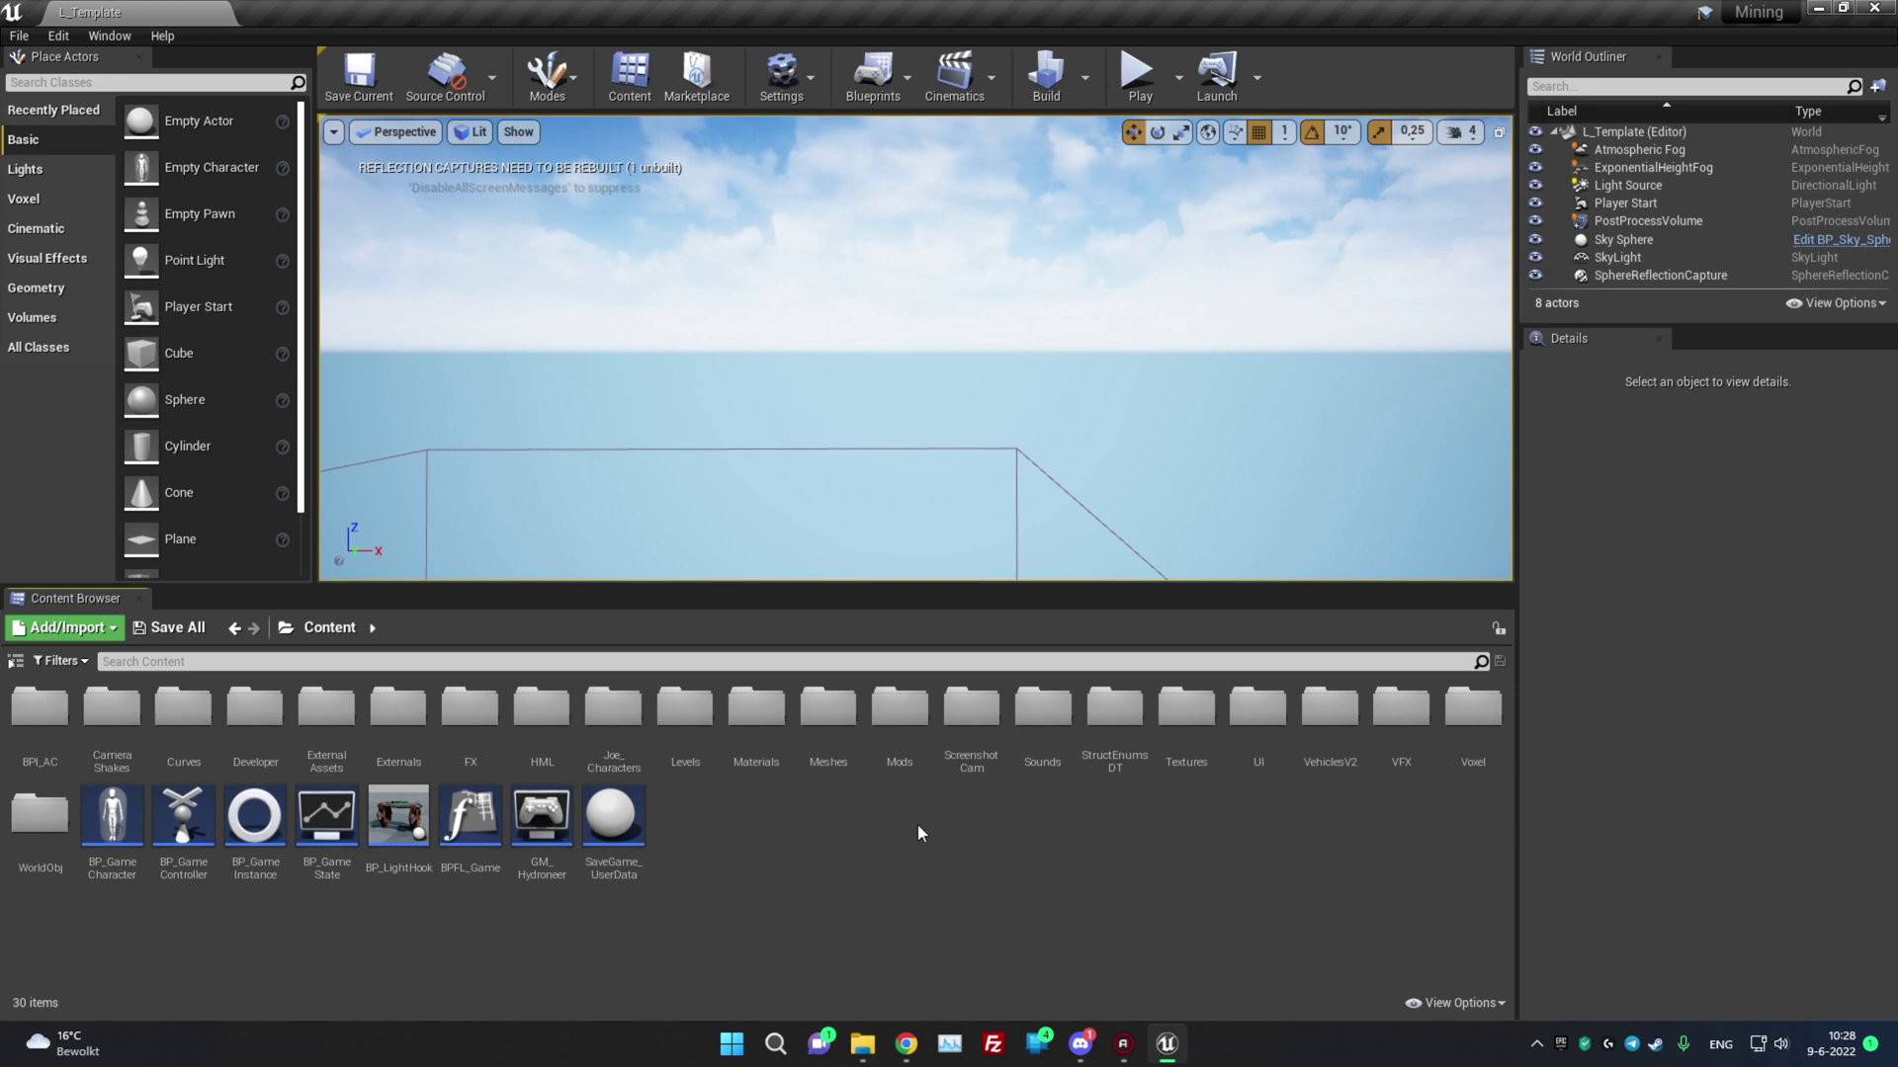
left_click(902, 726)
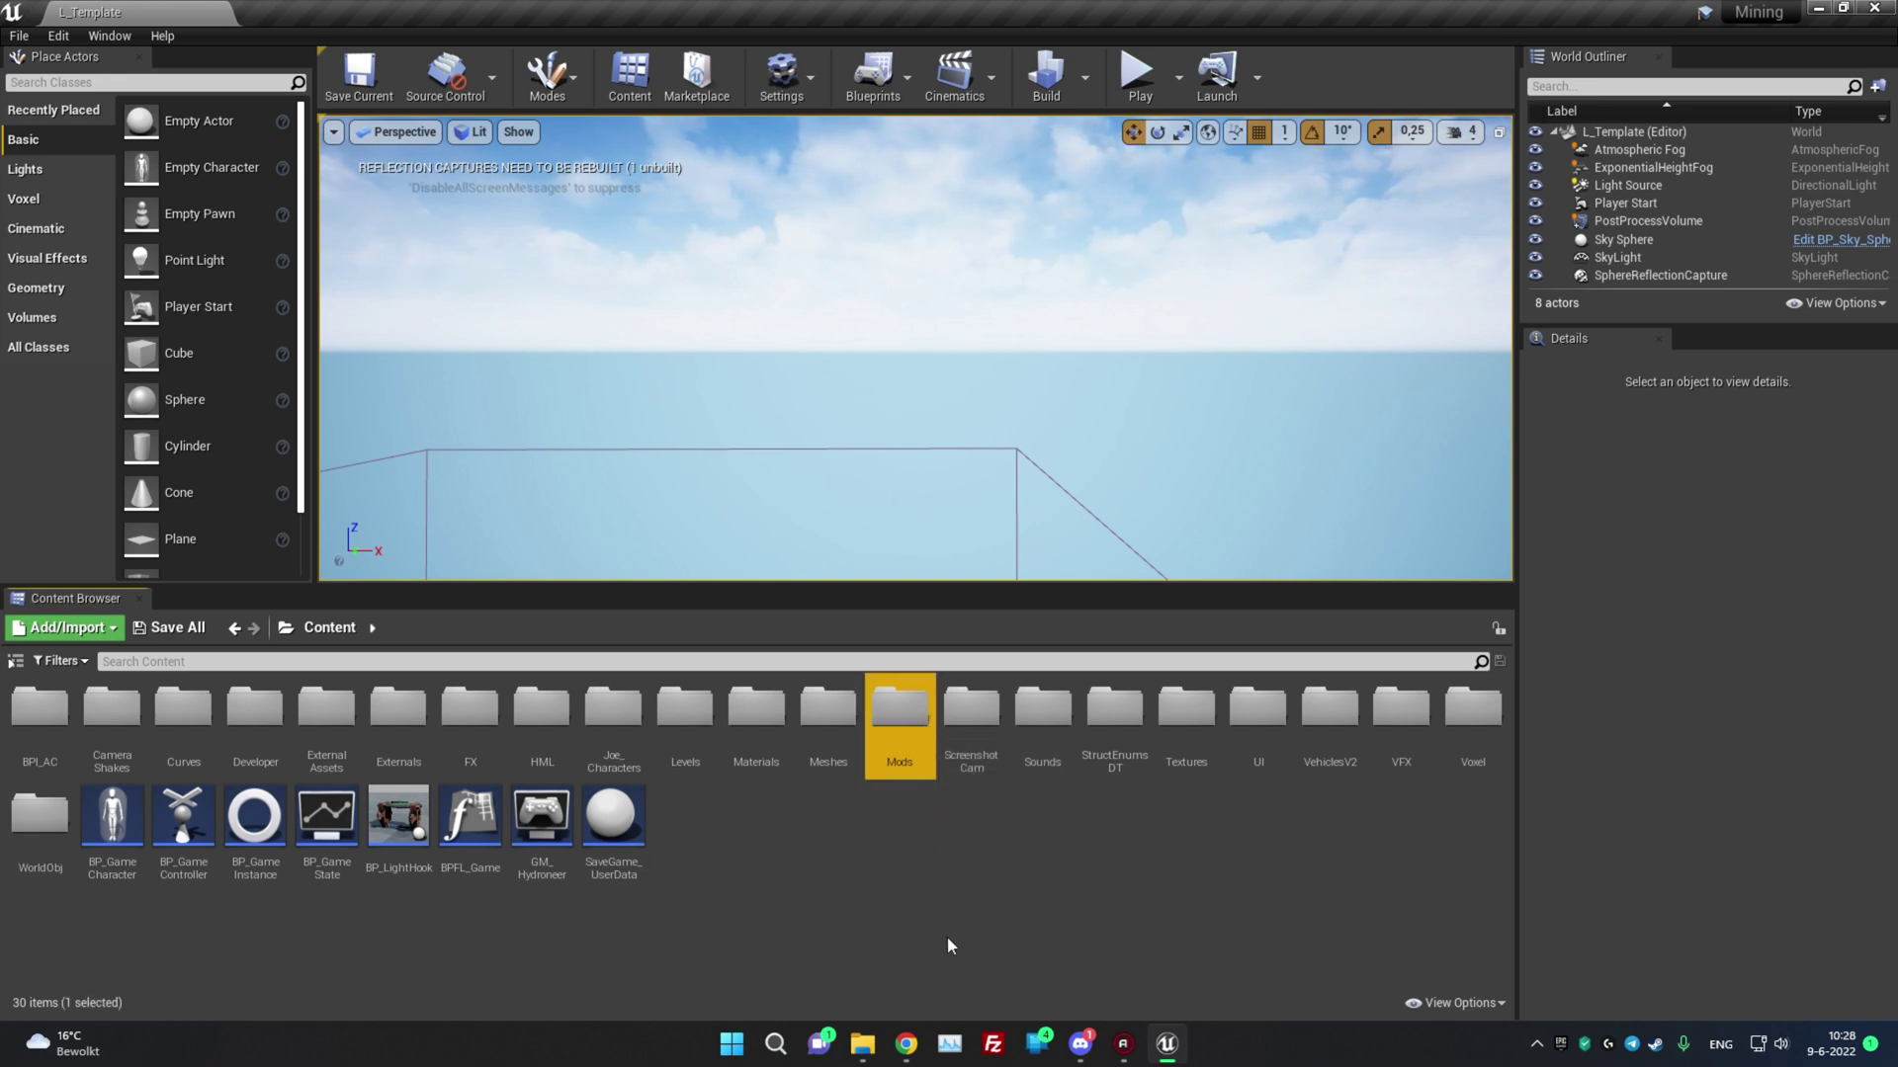
left_click(923, 887)
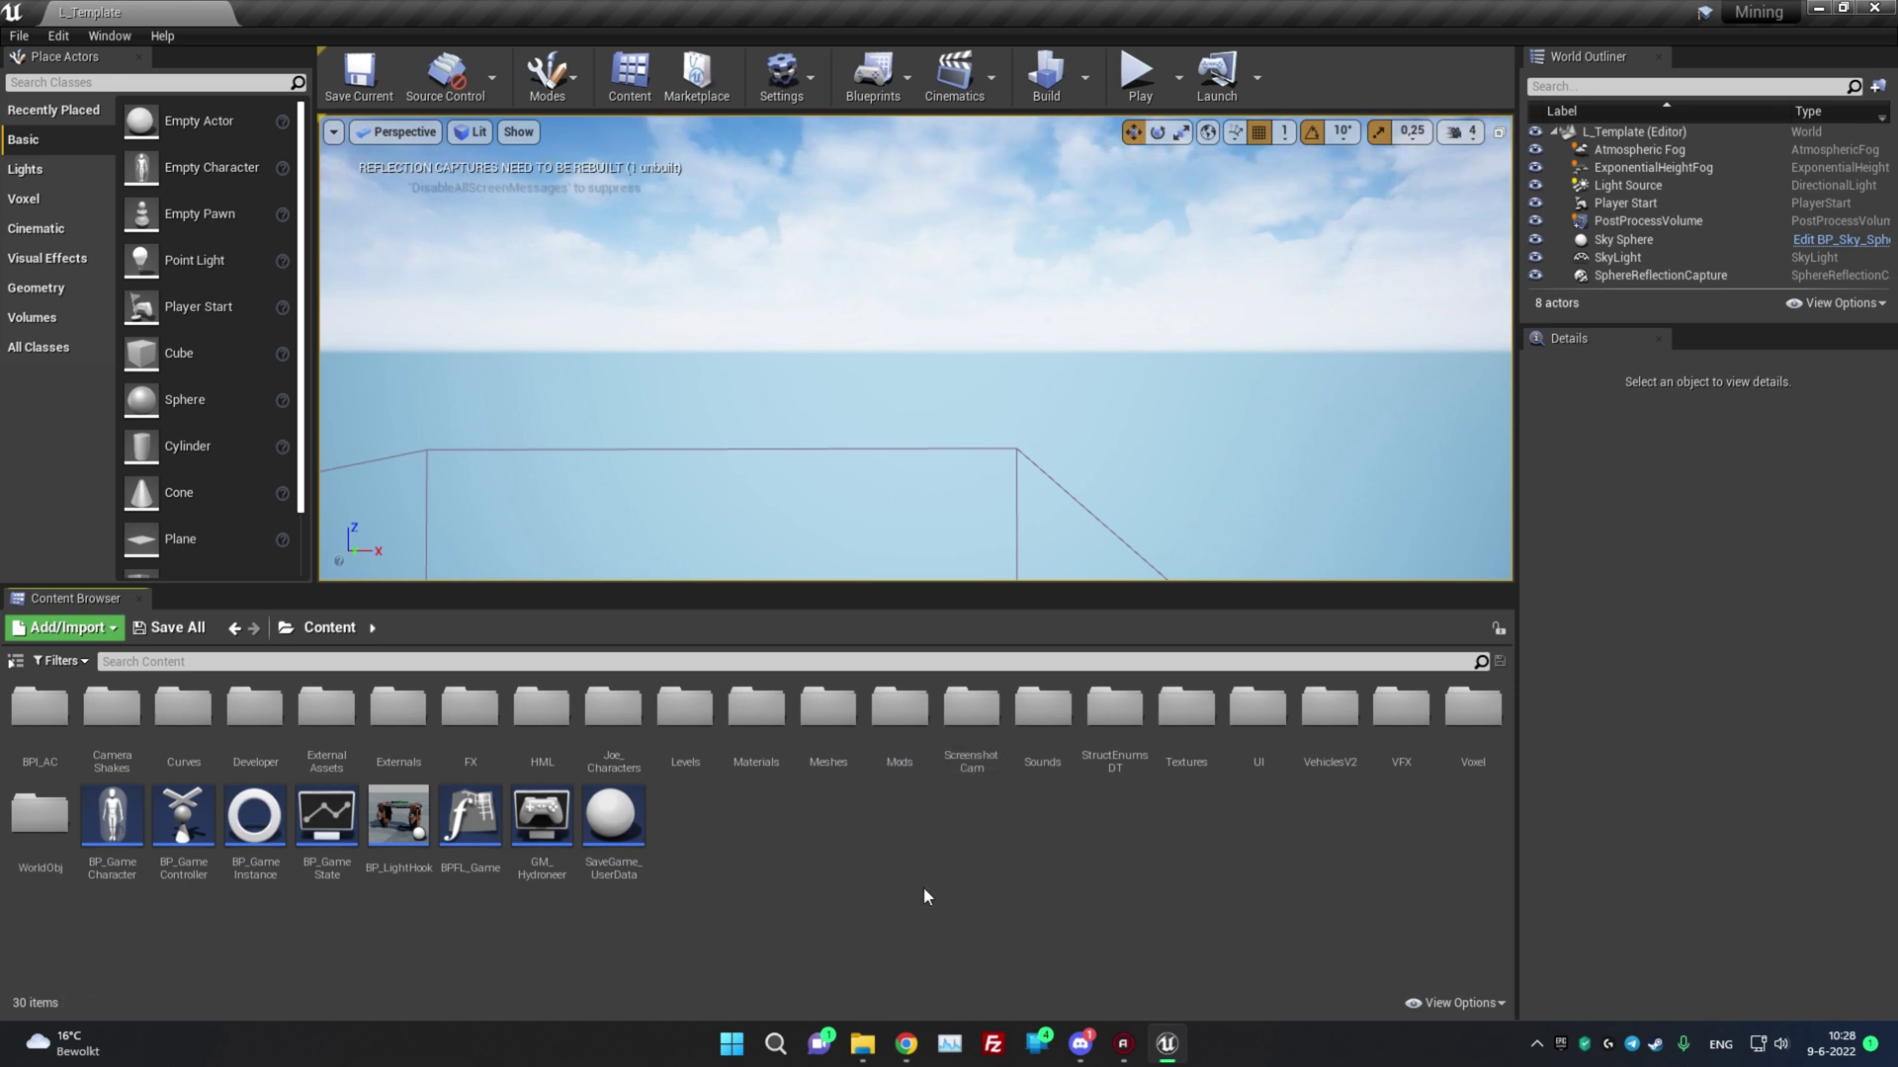
left_click(912, 709)
left_click(932, 903)
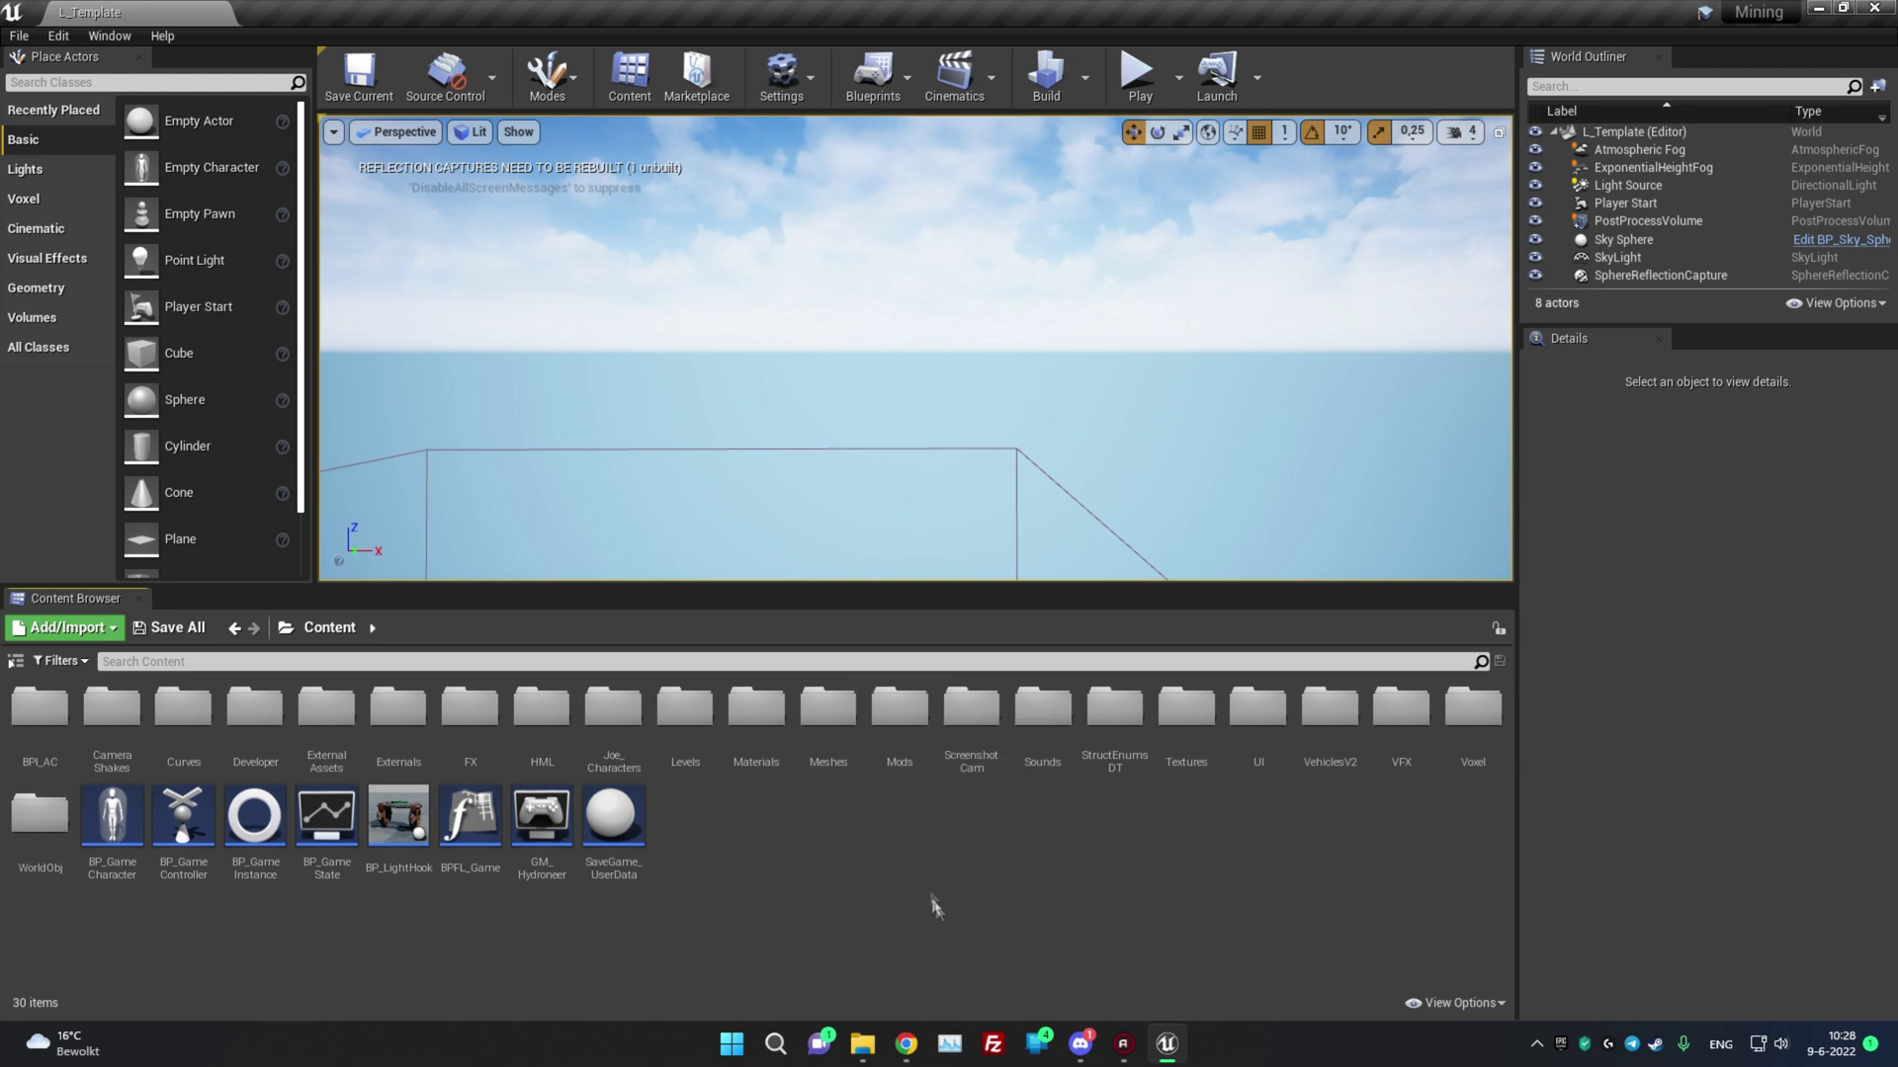
left_click(901, 733)
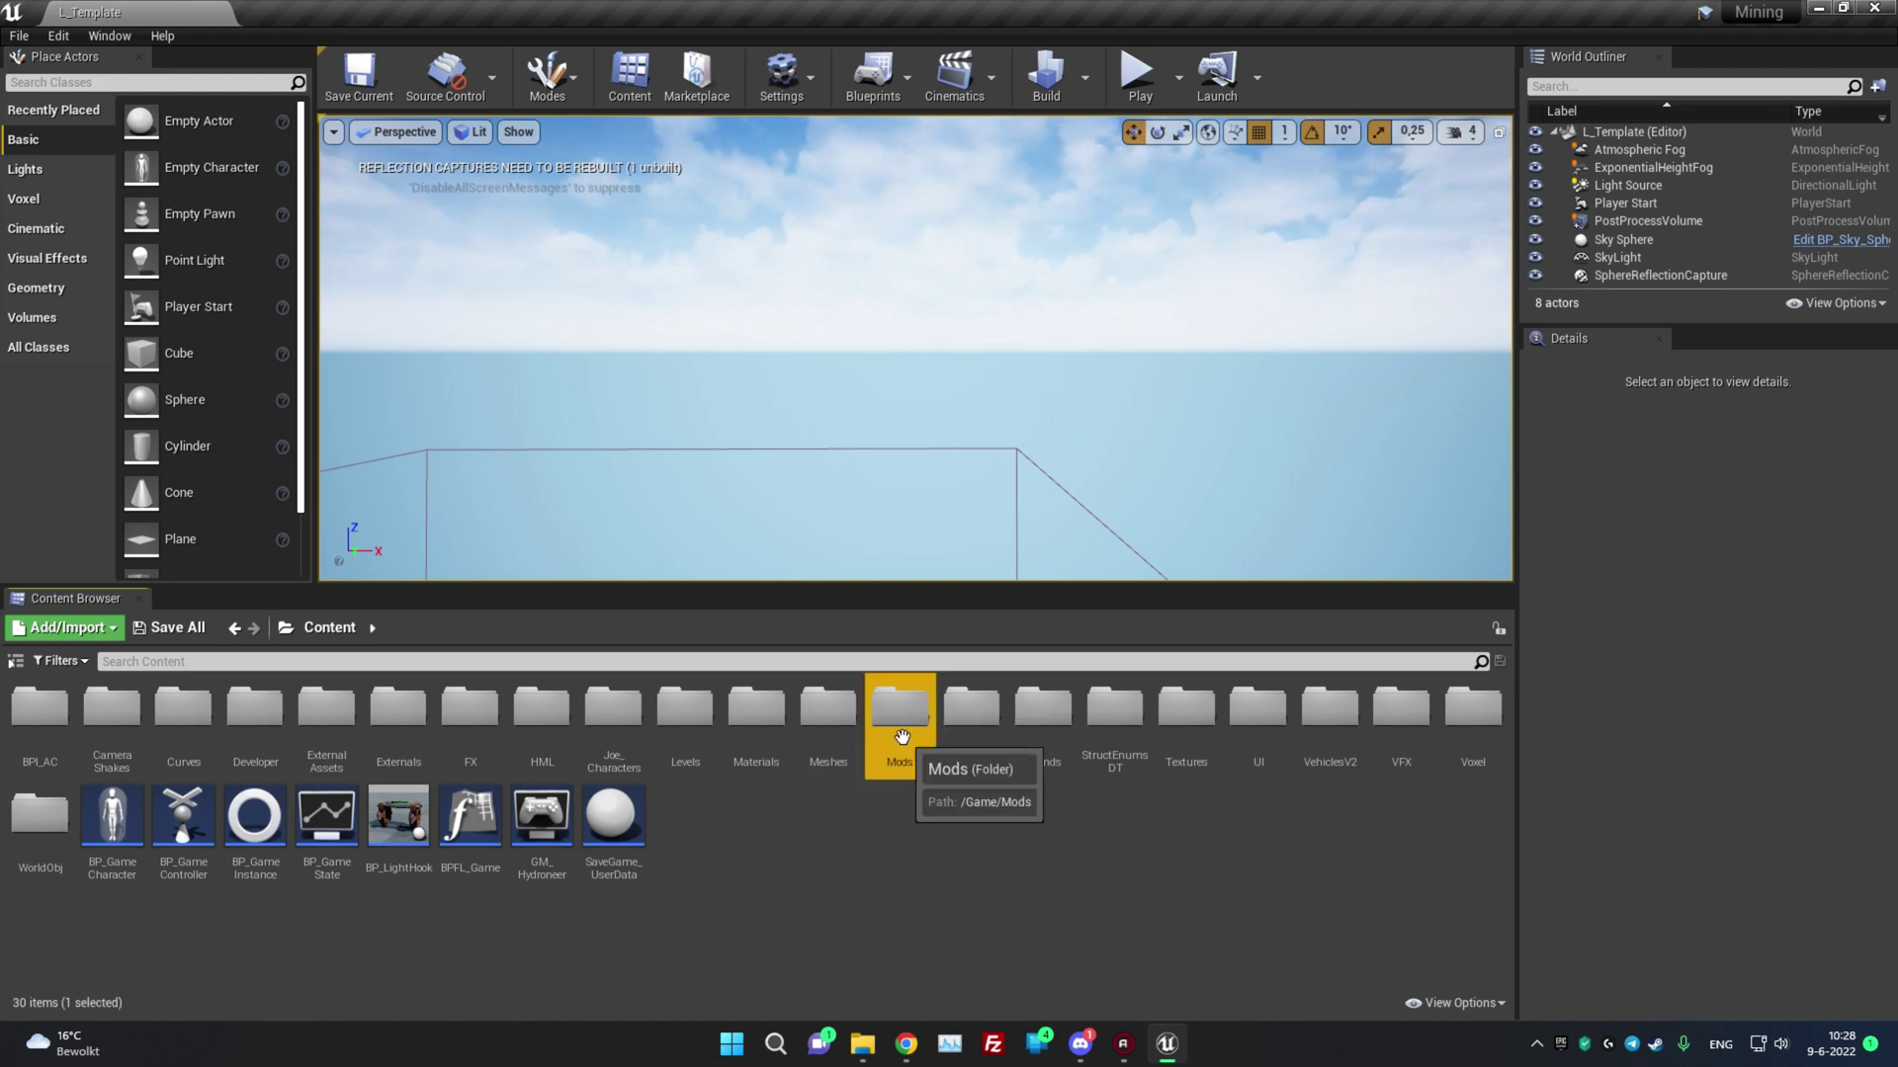
right_click(890, 873)
left_click(771, 932)
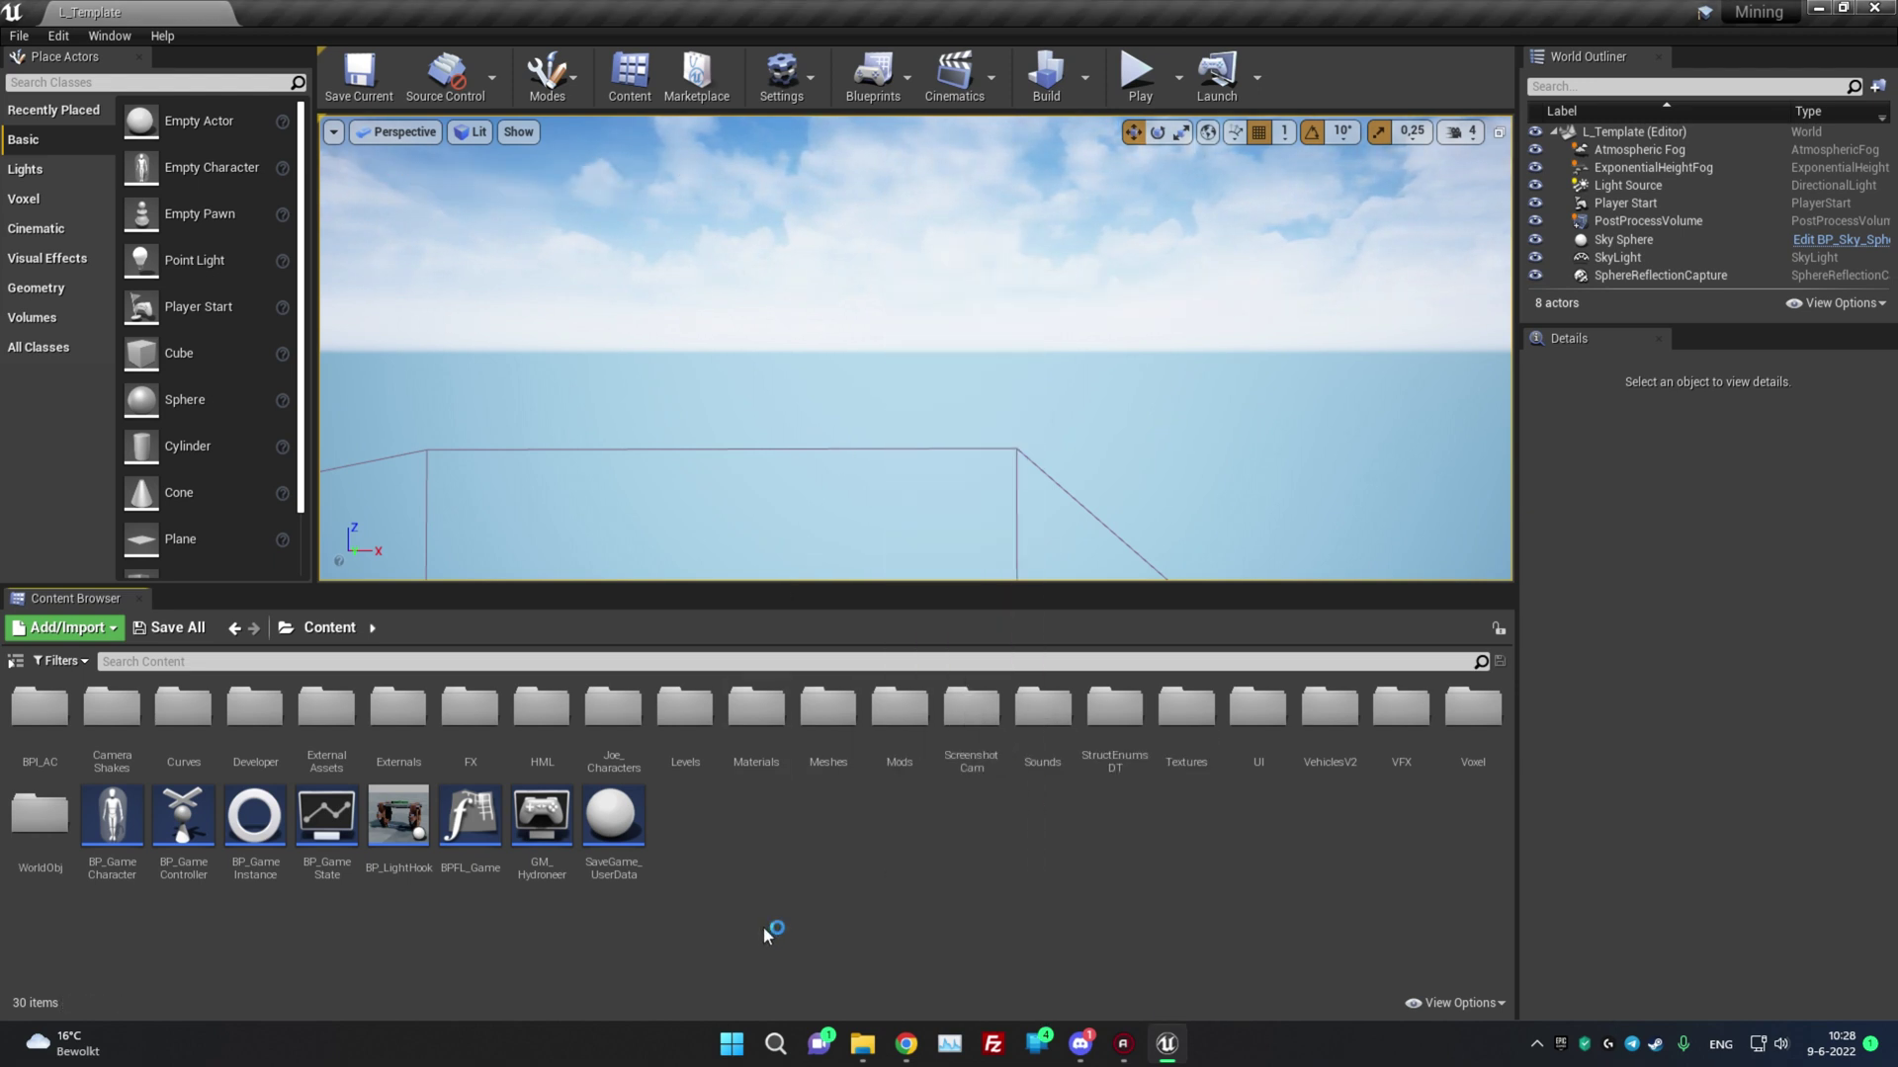
- Open the Mods folder in the Content Browser and look at the options for adding new content to it
left_click(900, 727)
double_click(899, 721)
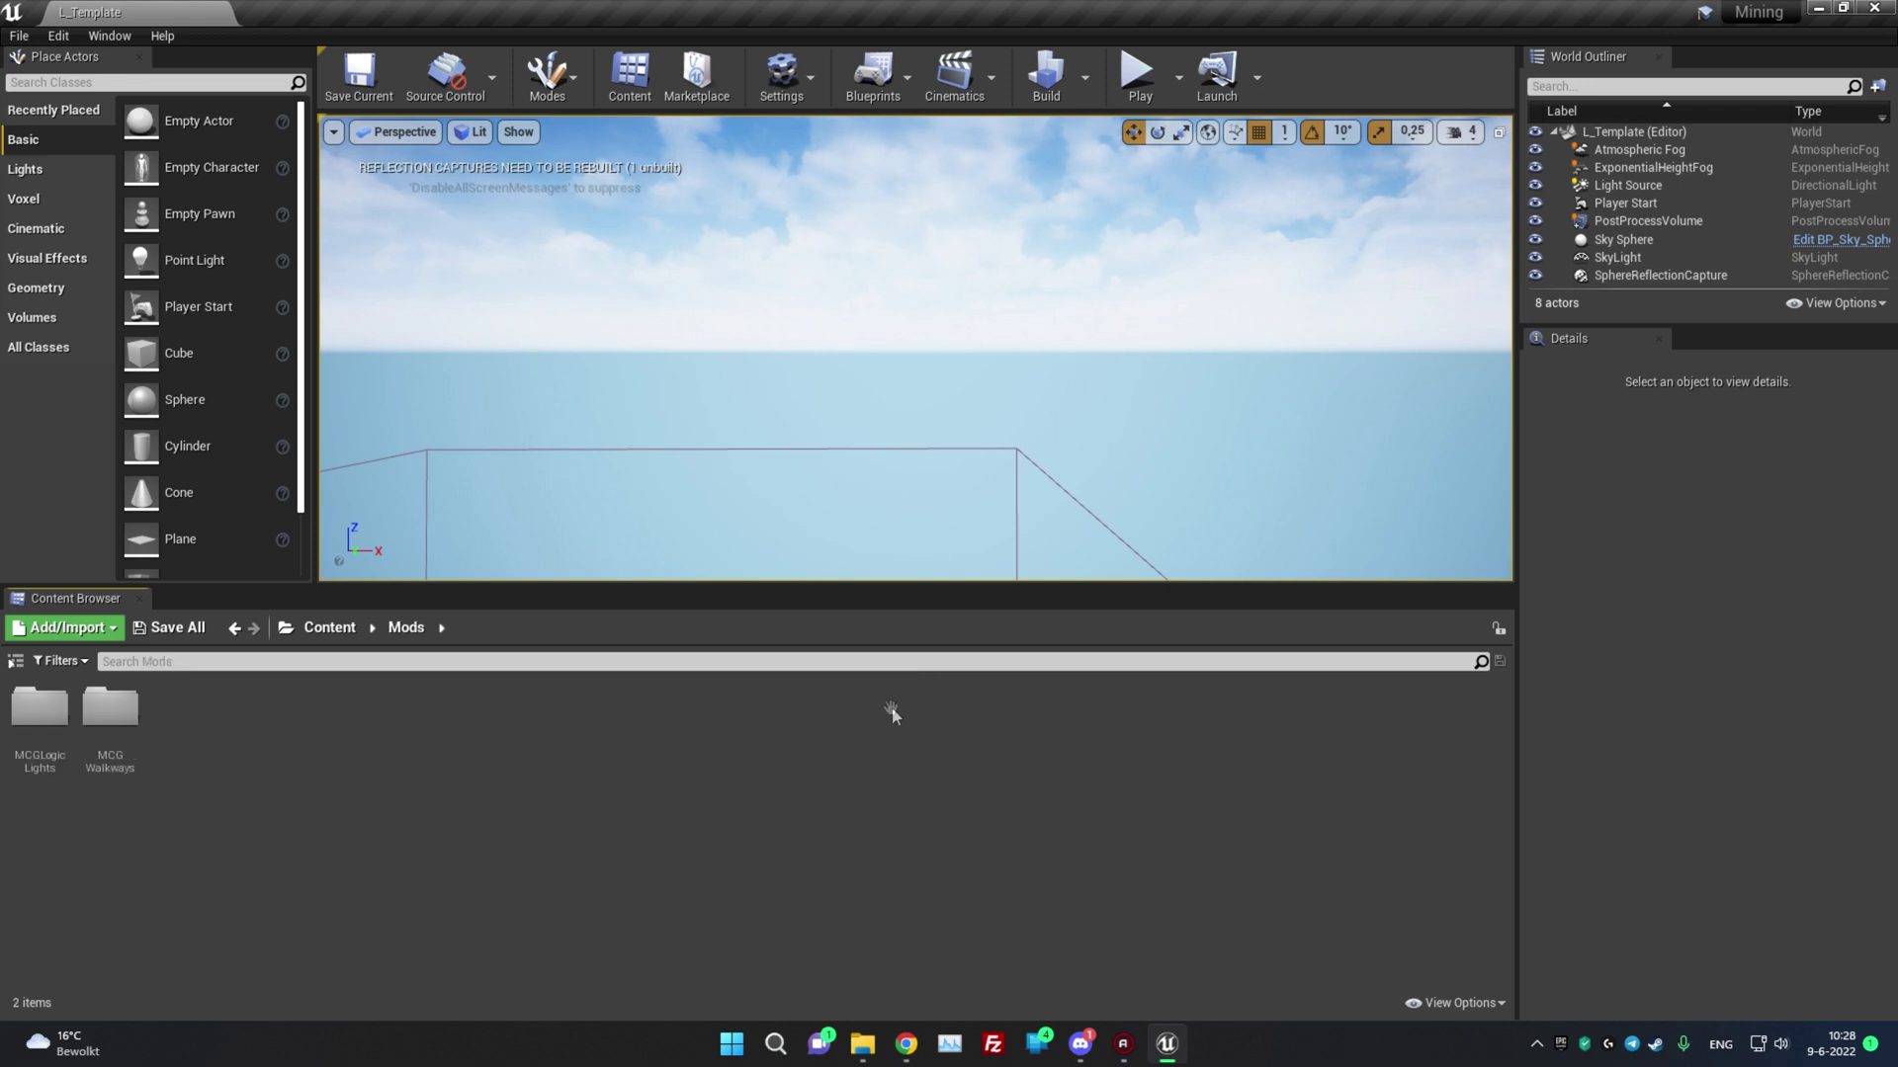
right_click(786, 763)
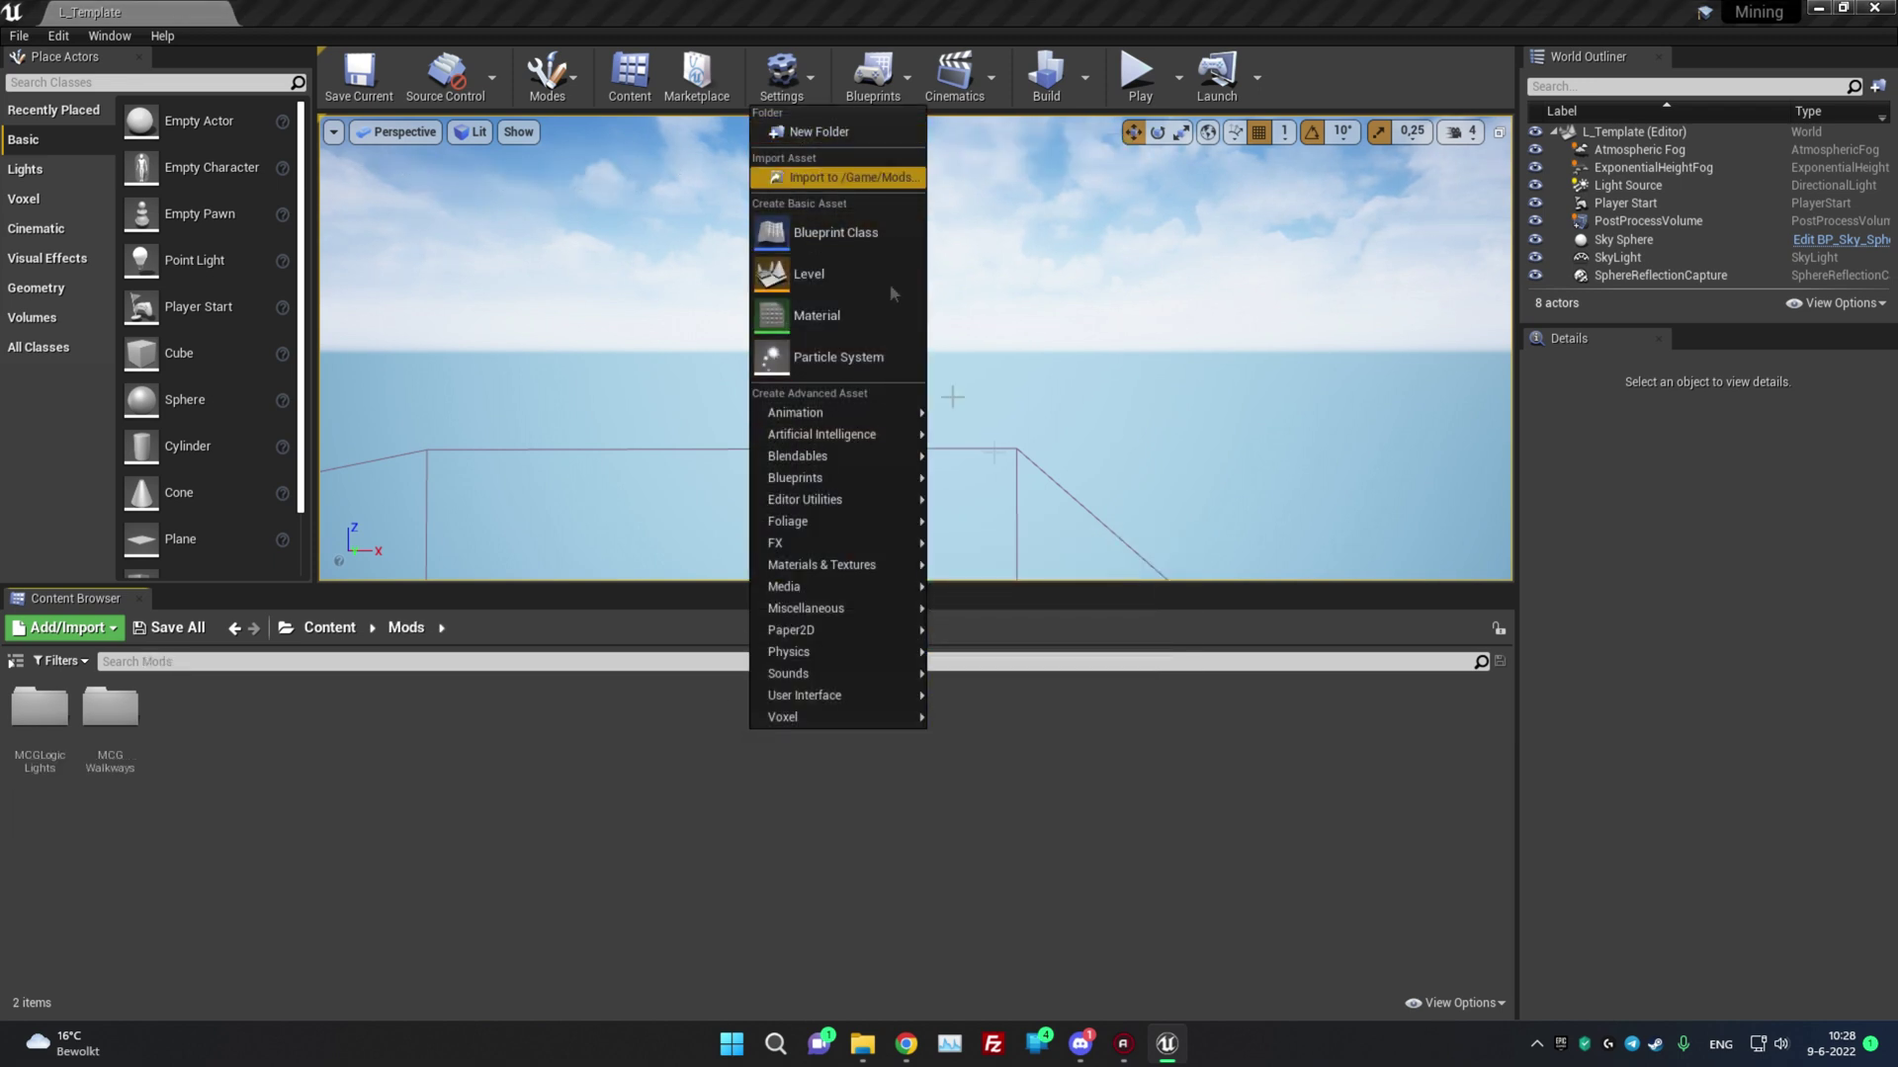
left_click(1134, 749)
- Return to the root Content folder and open the HML folder
key("alt+Left")
left_click(1041, 897)
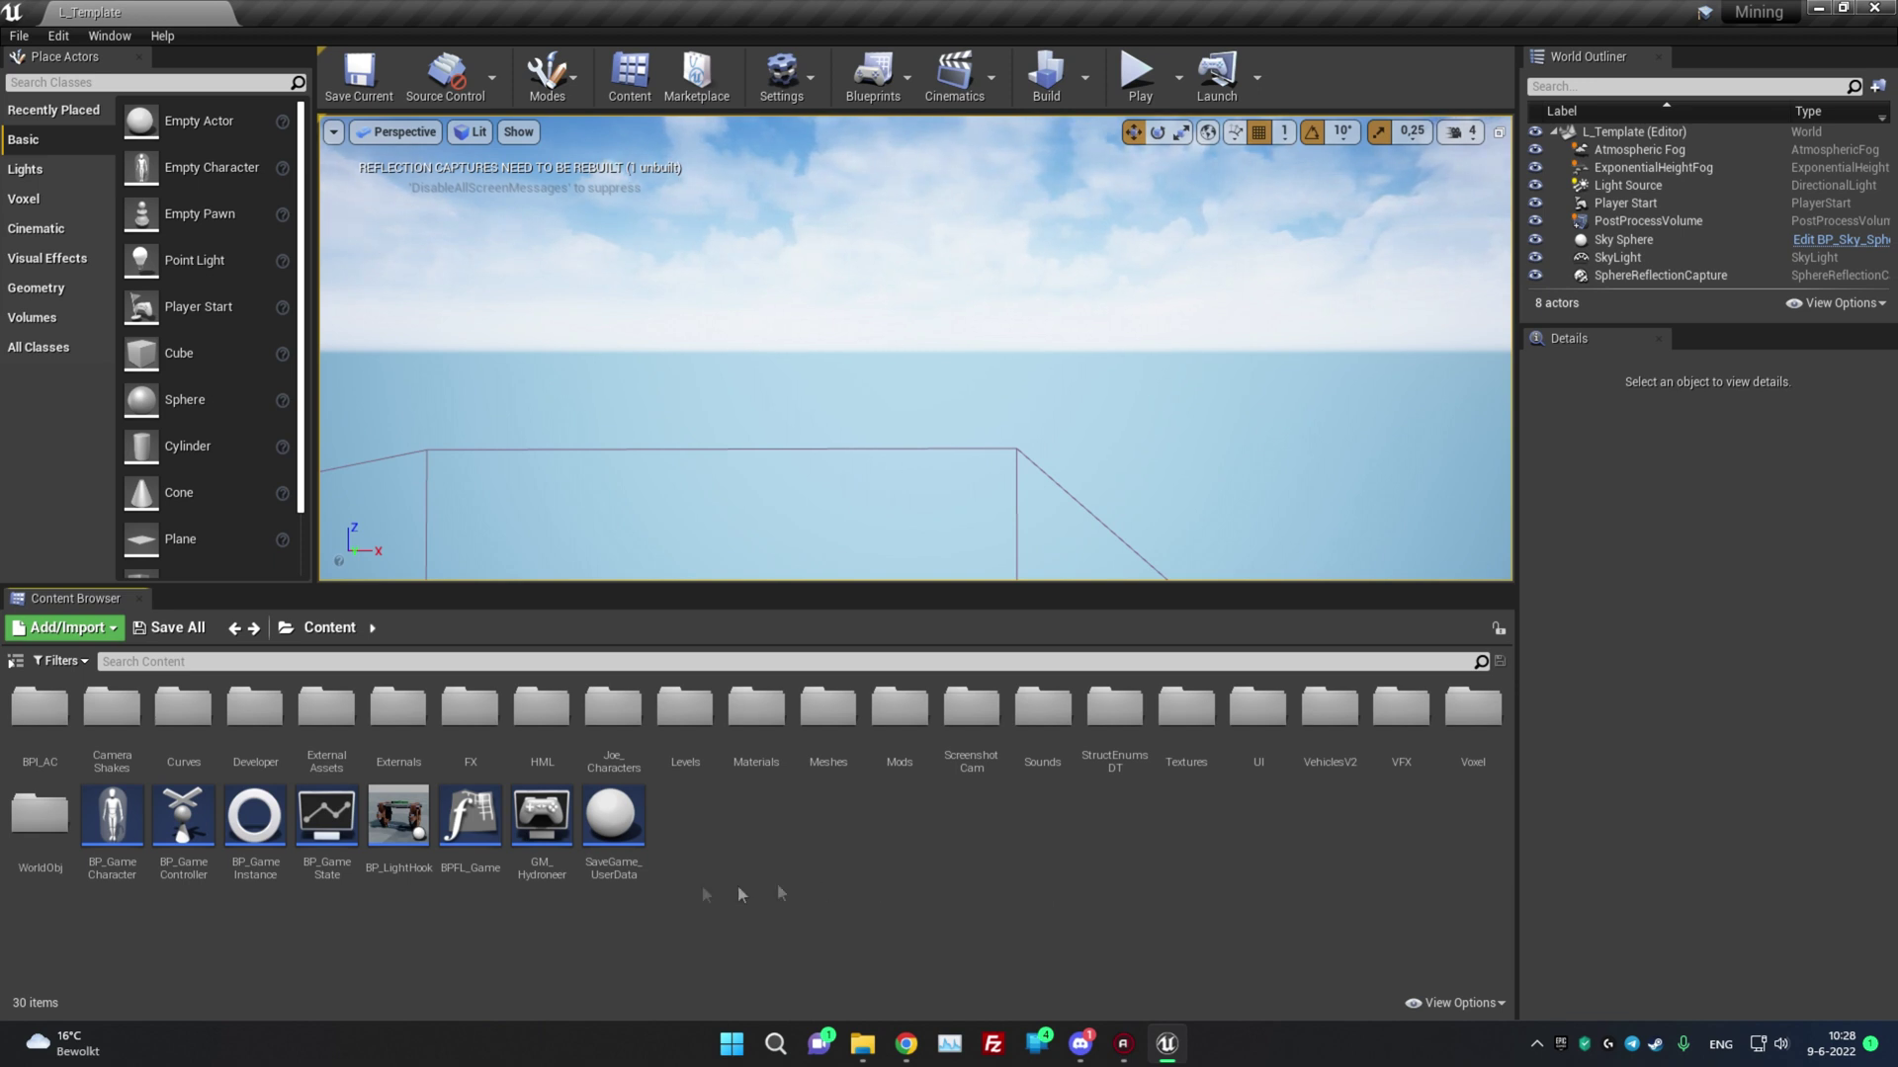
left_click(530, 719)
double_click(530, 719)
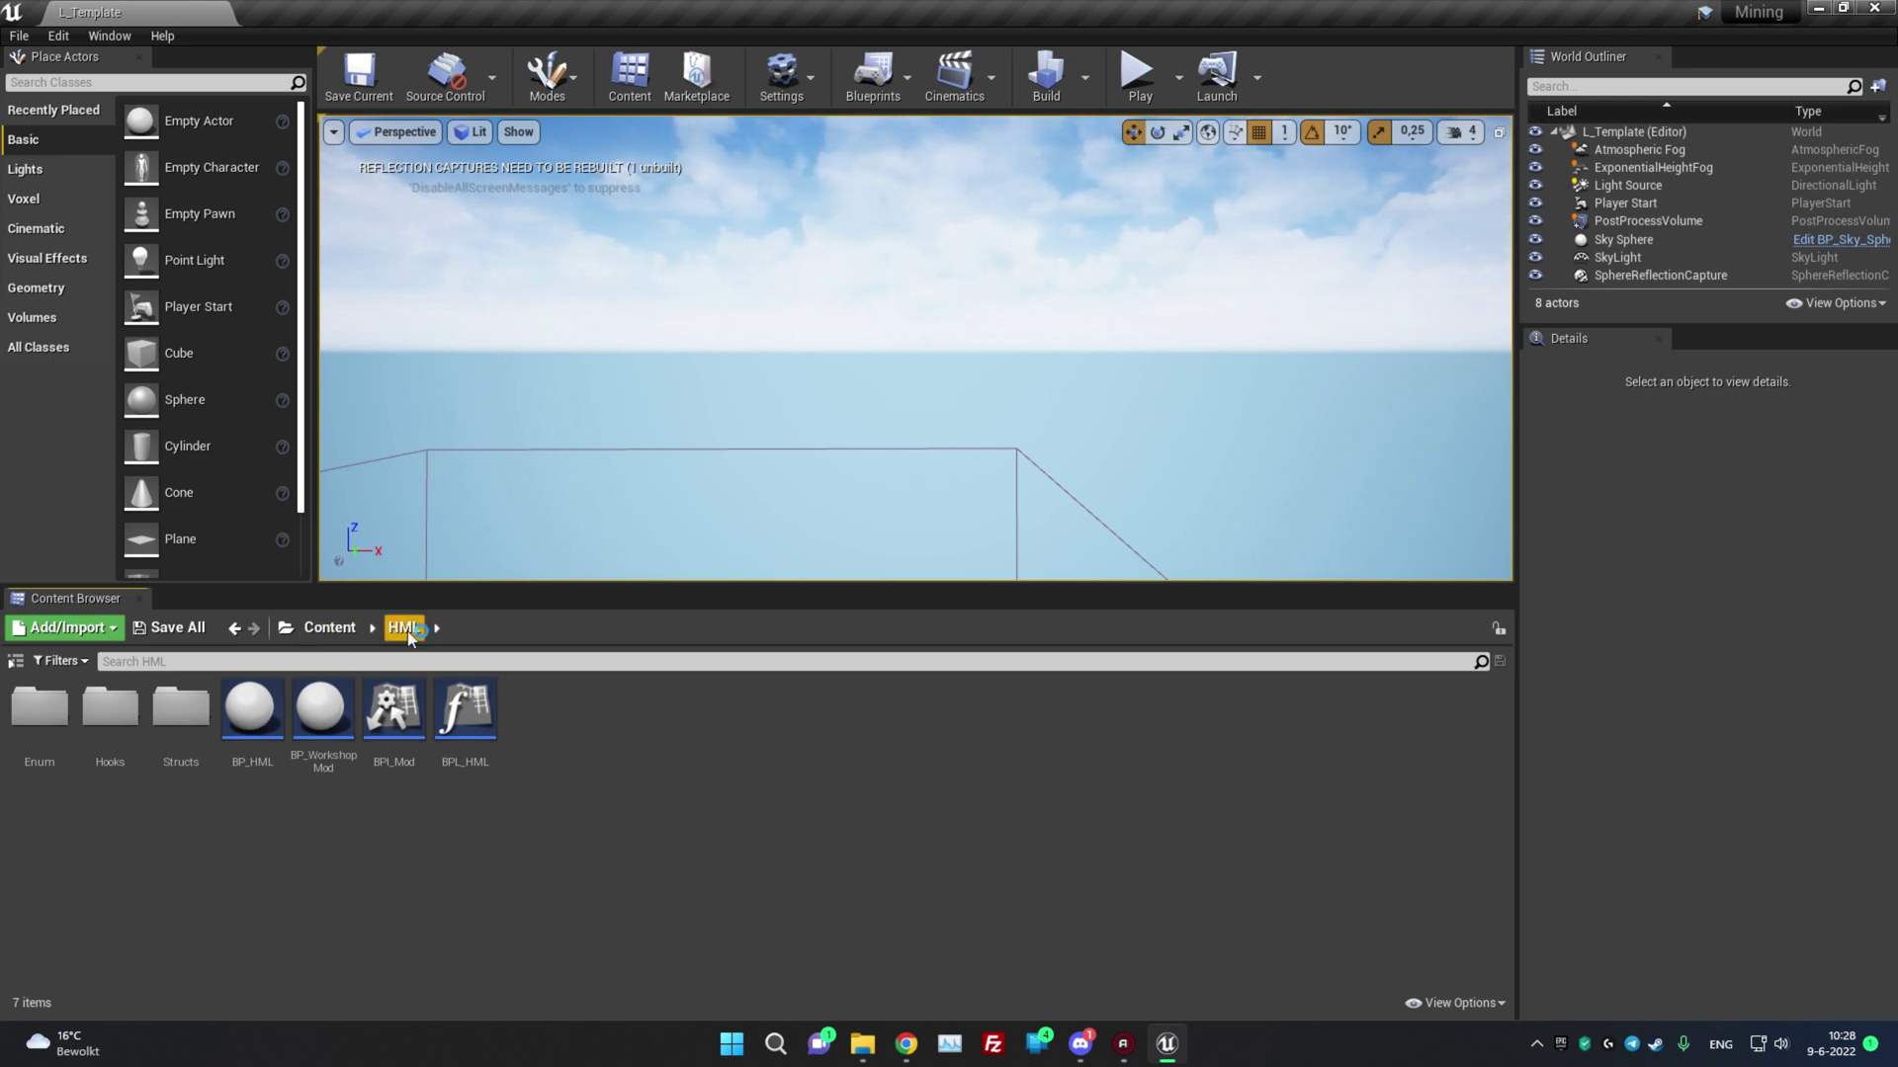
- Look at the HML folder's options for new content, locate its Hooks subfolder, and return to the root Content folder
right_click(324, 852)
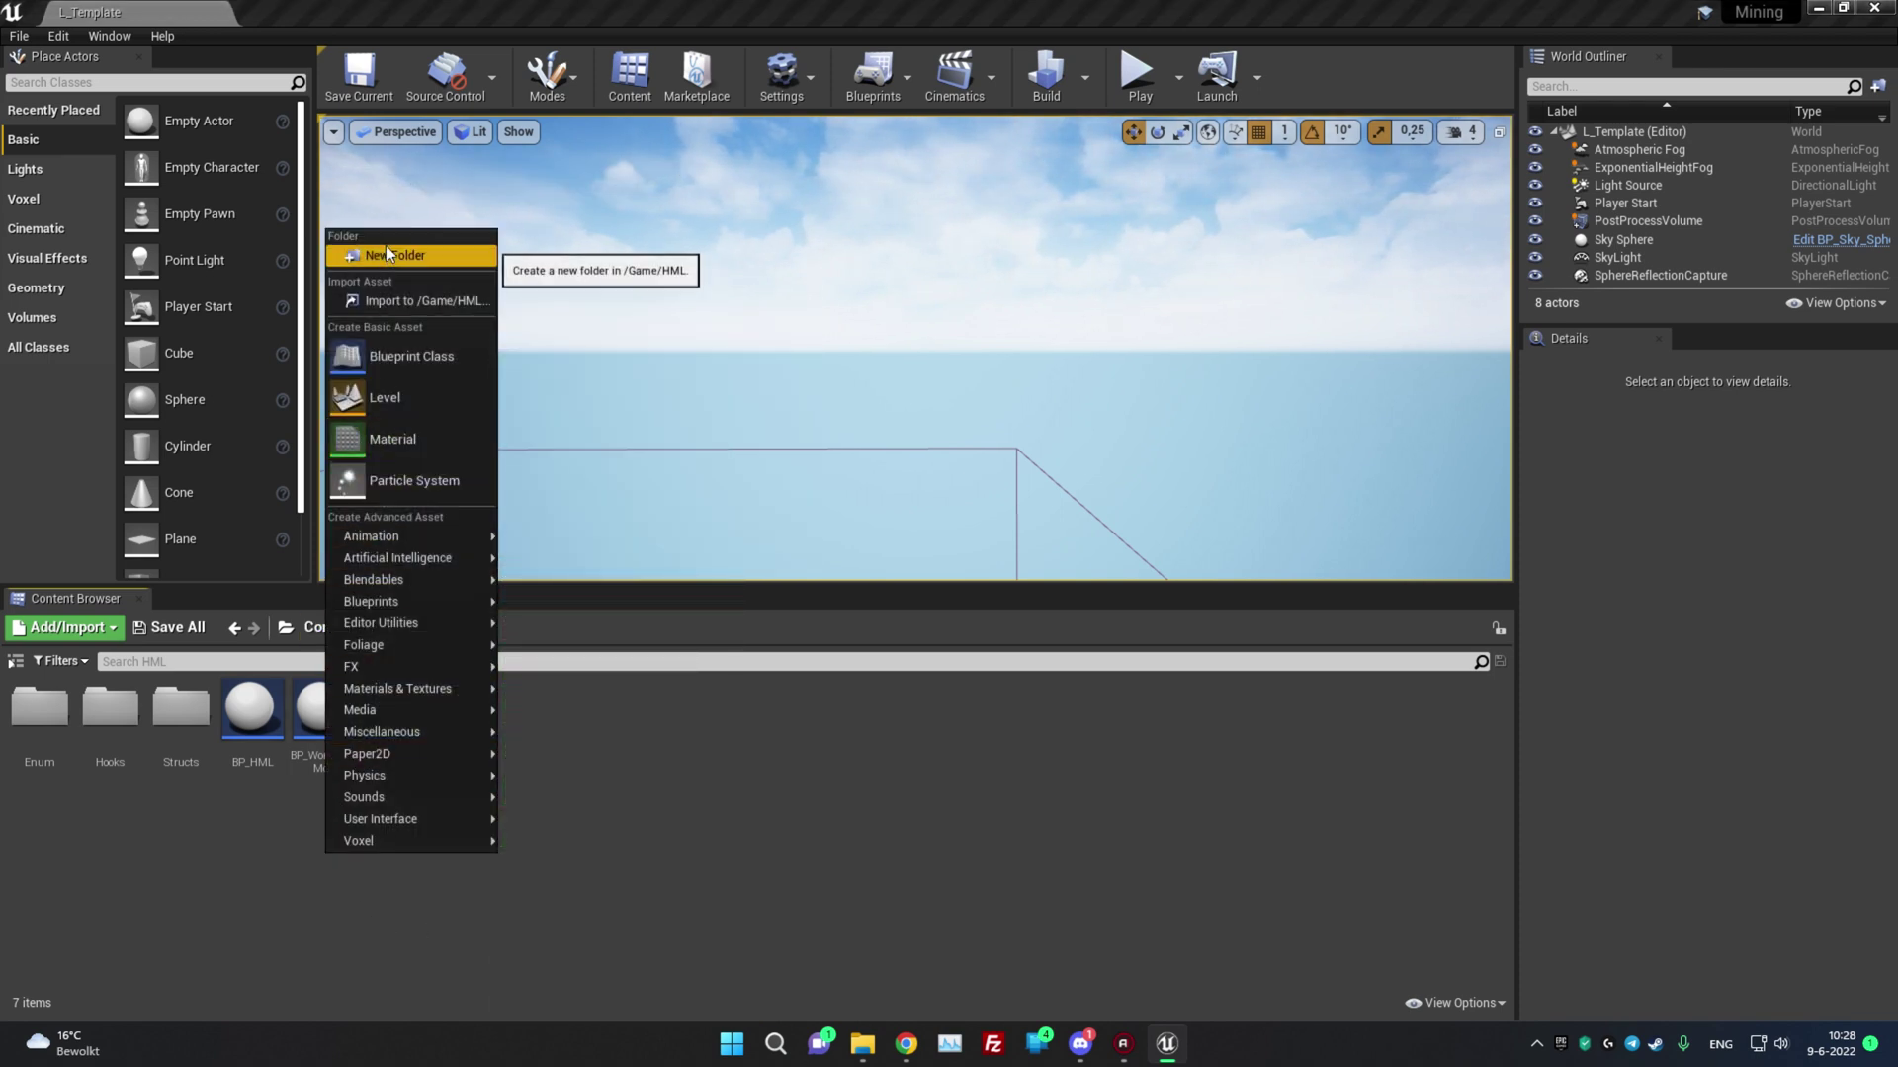
left_click(110, 709)
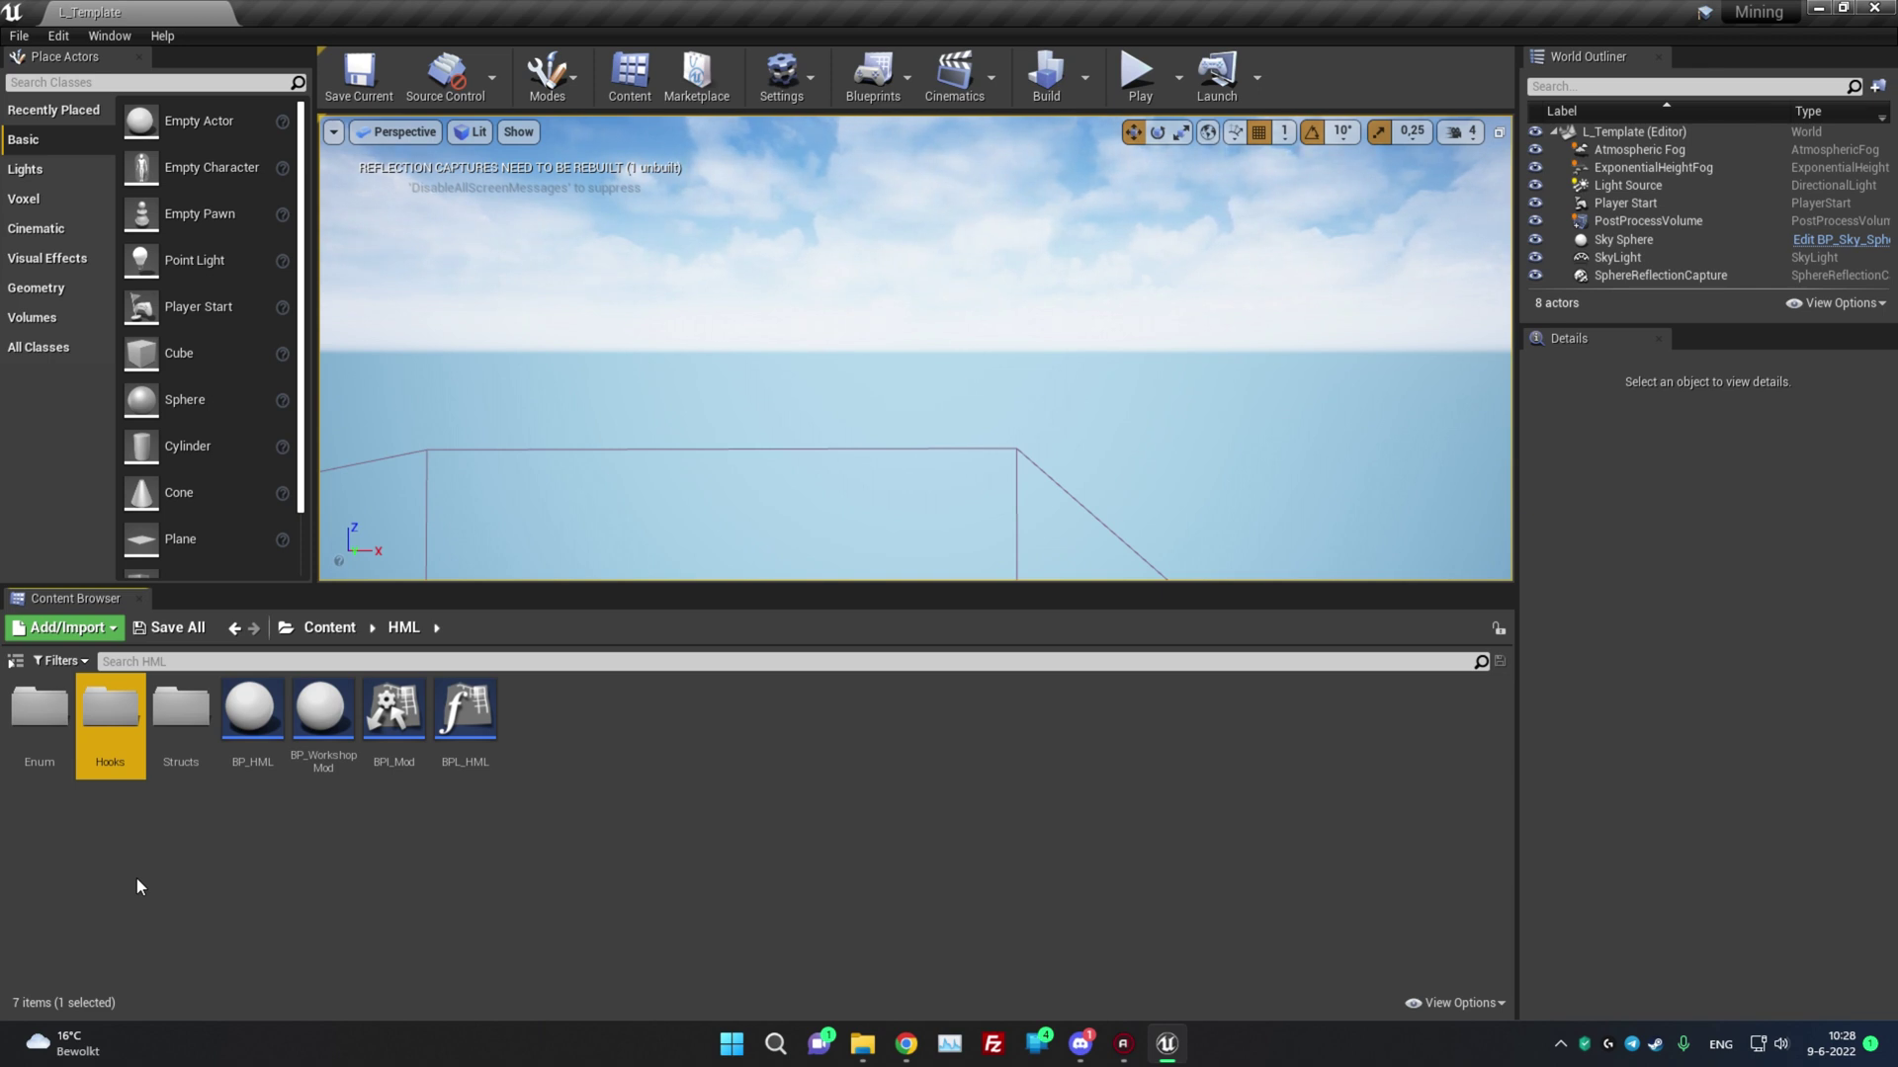
left_click(362, 880)
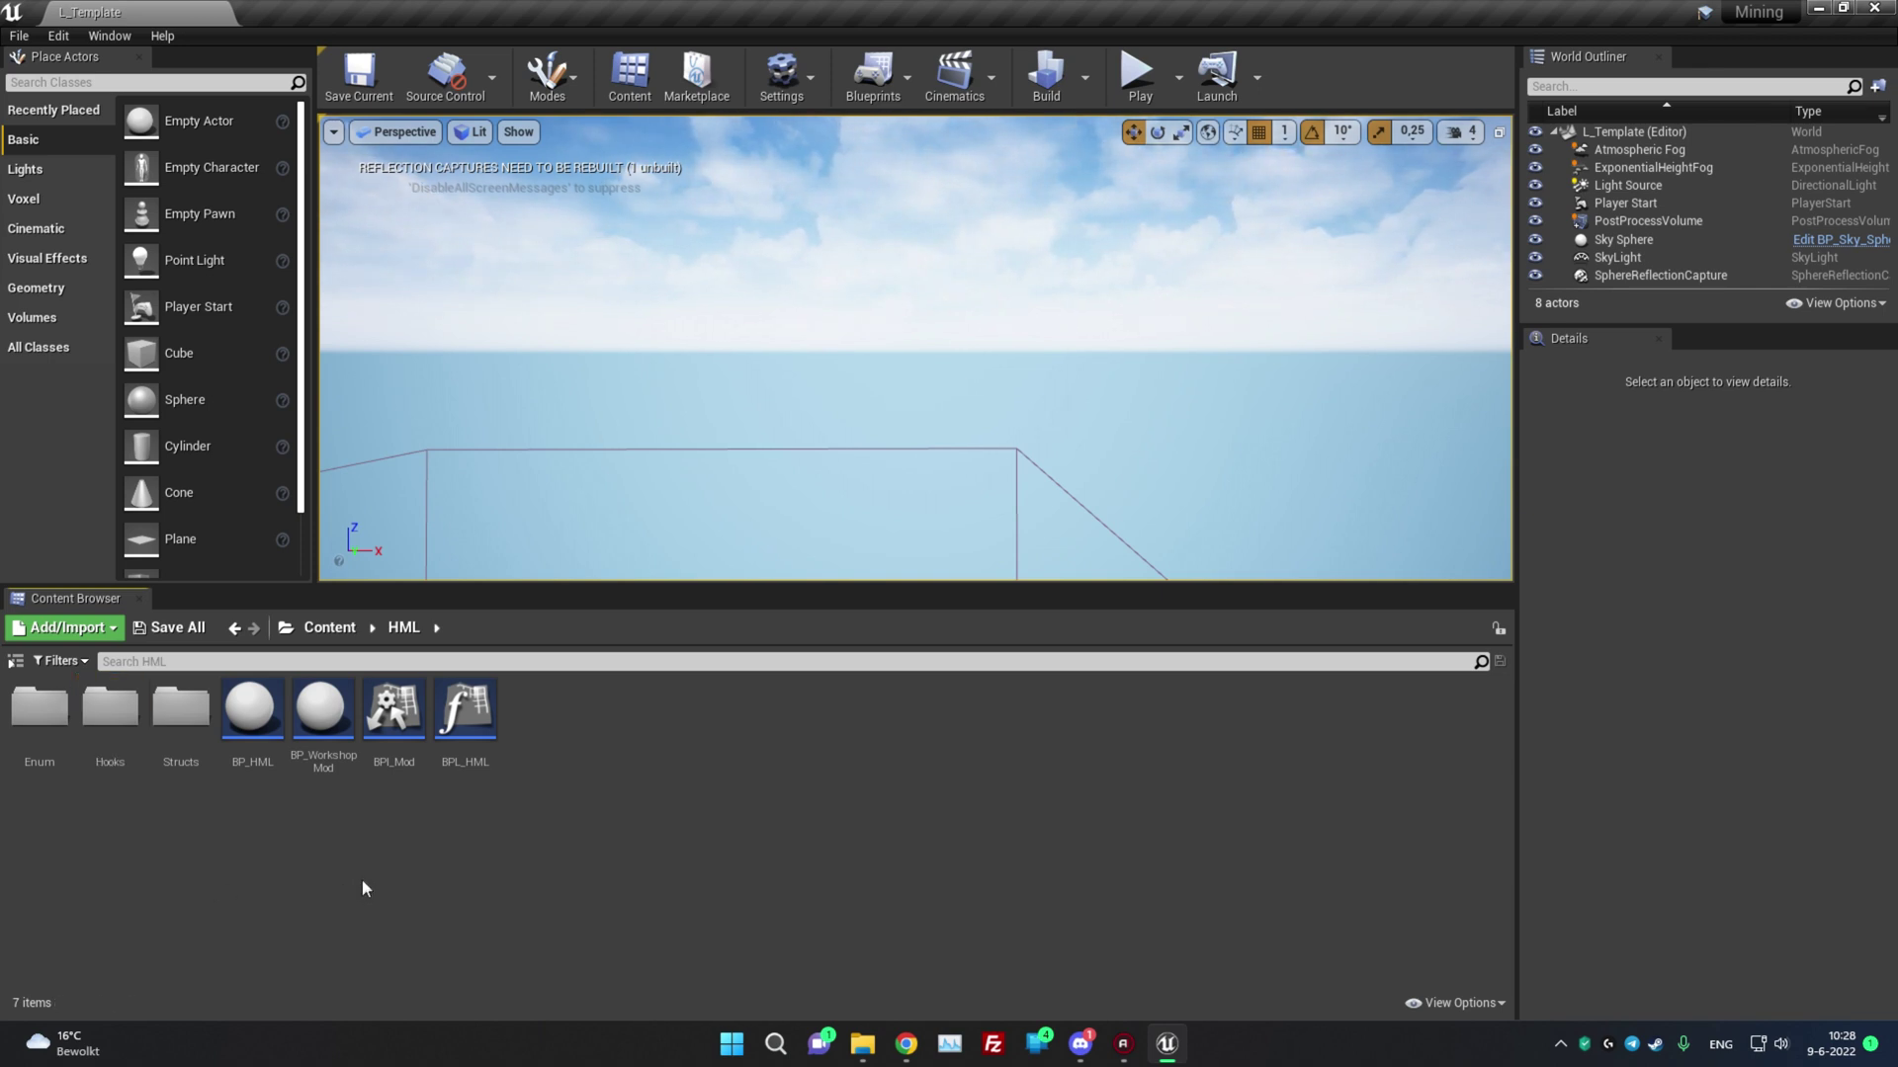
left_click(110, 711)
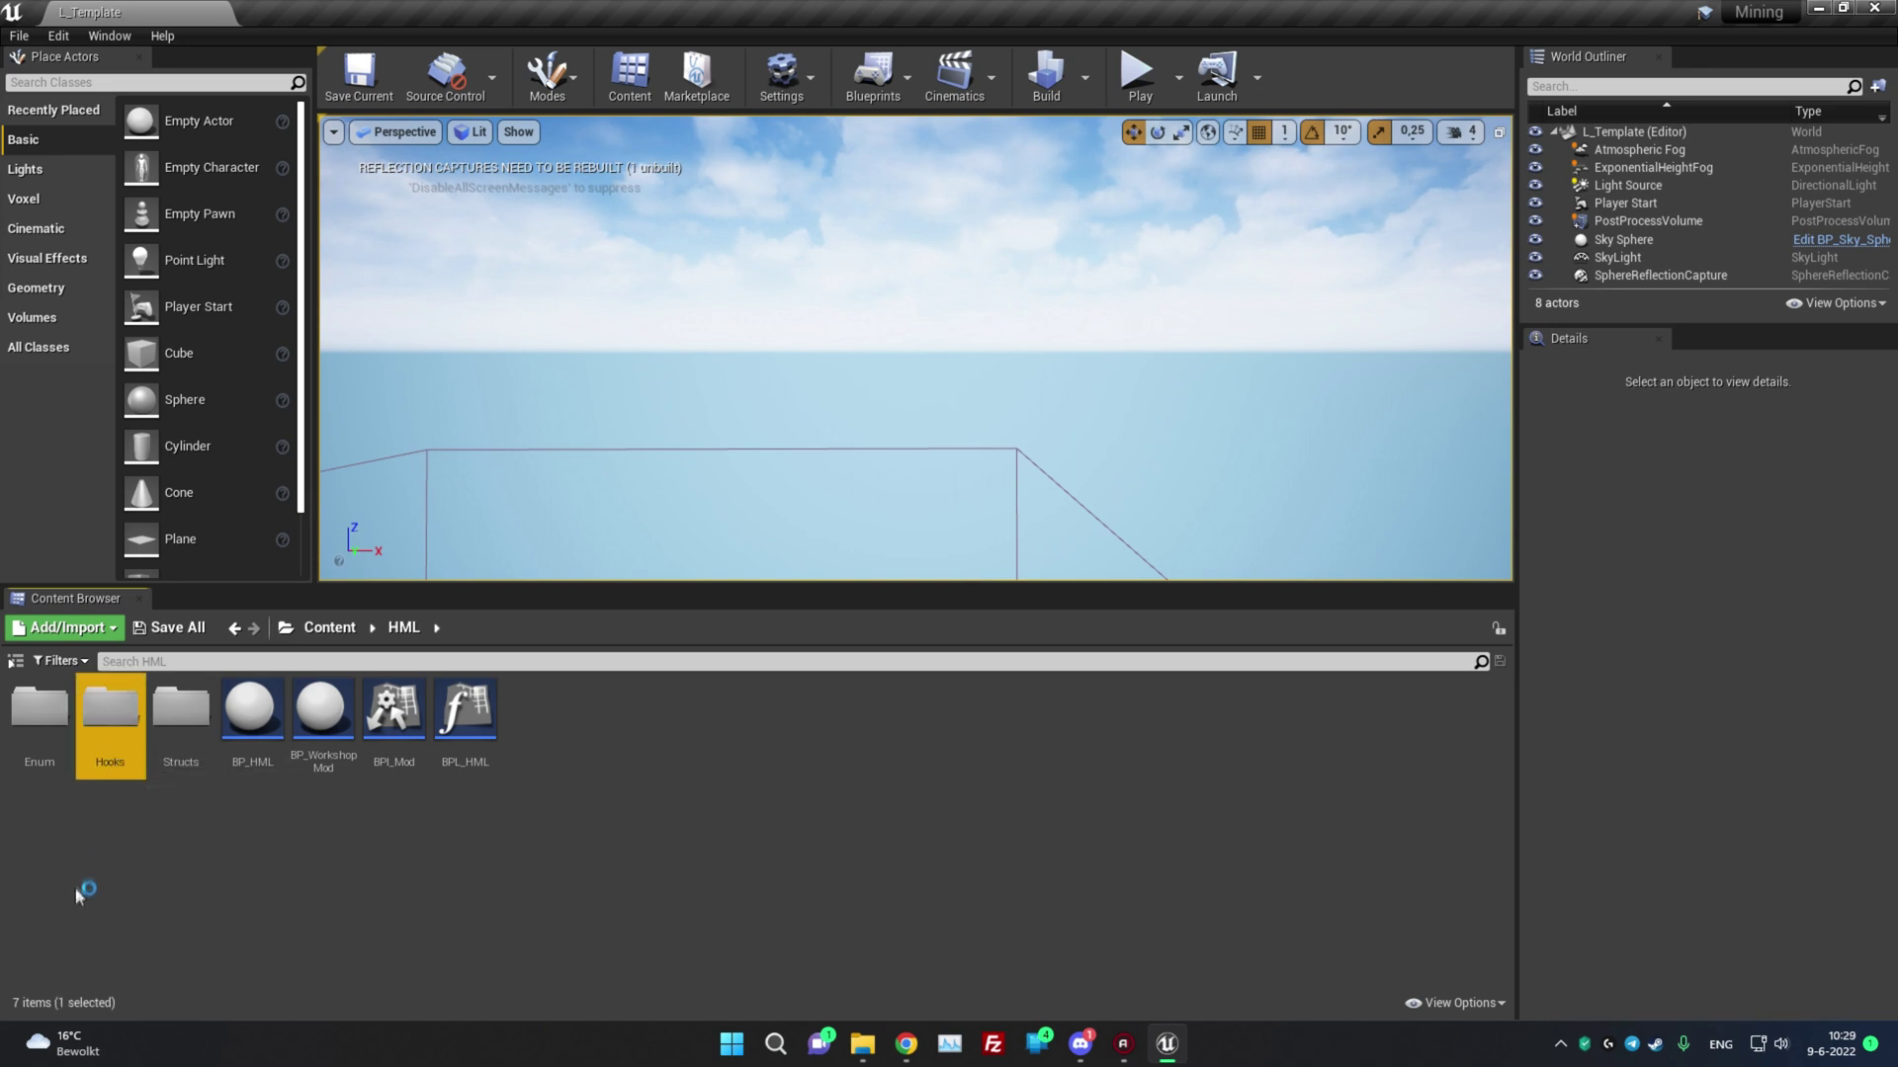
left_click(124, 863)
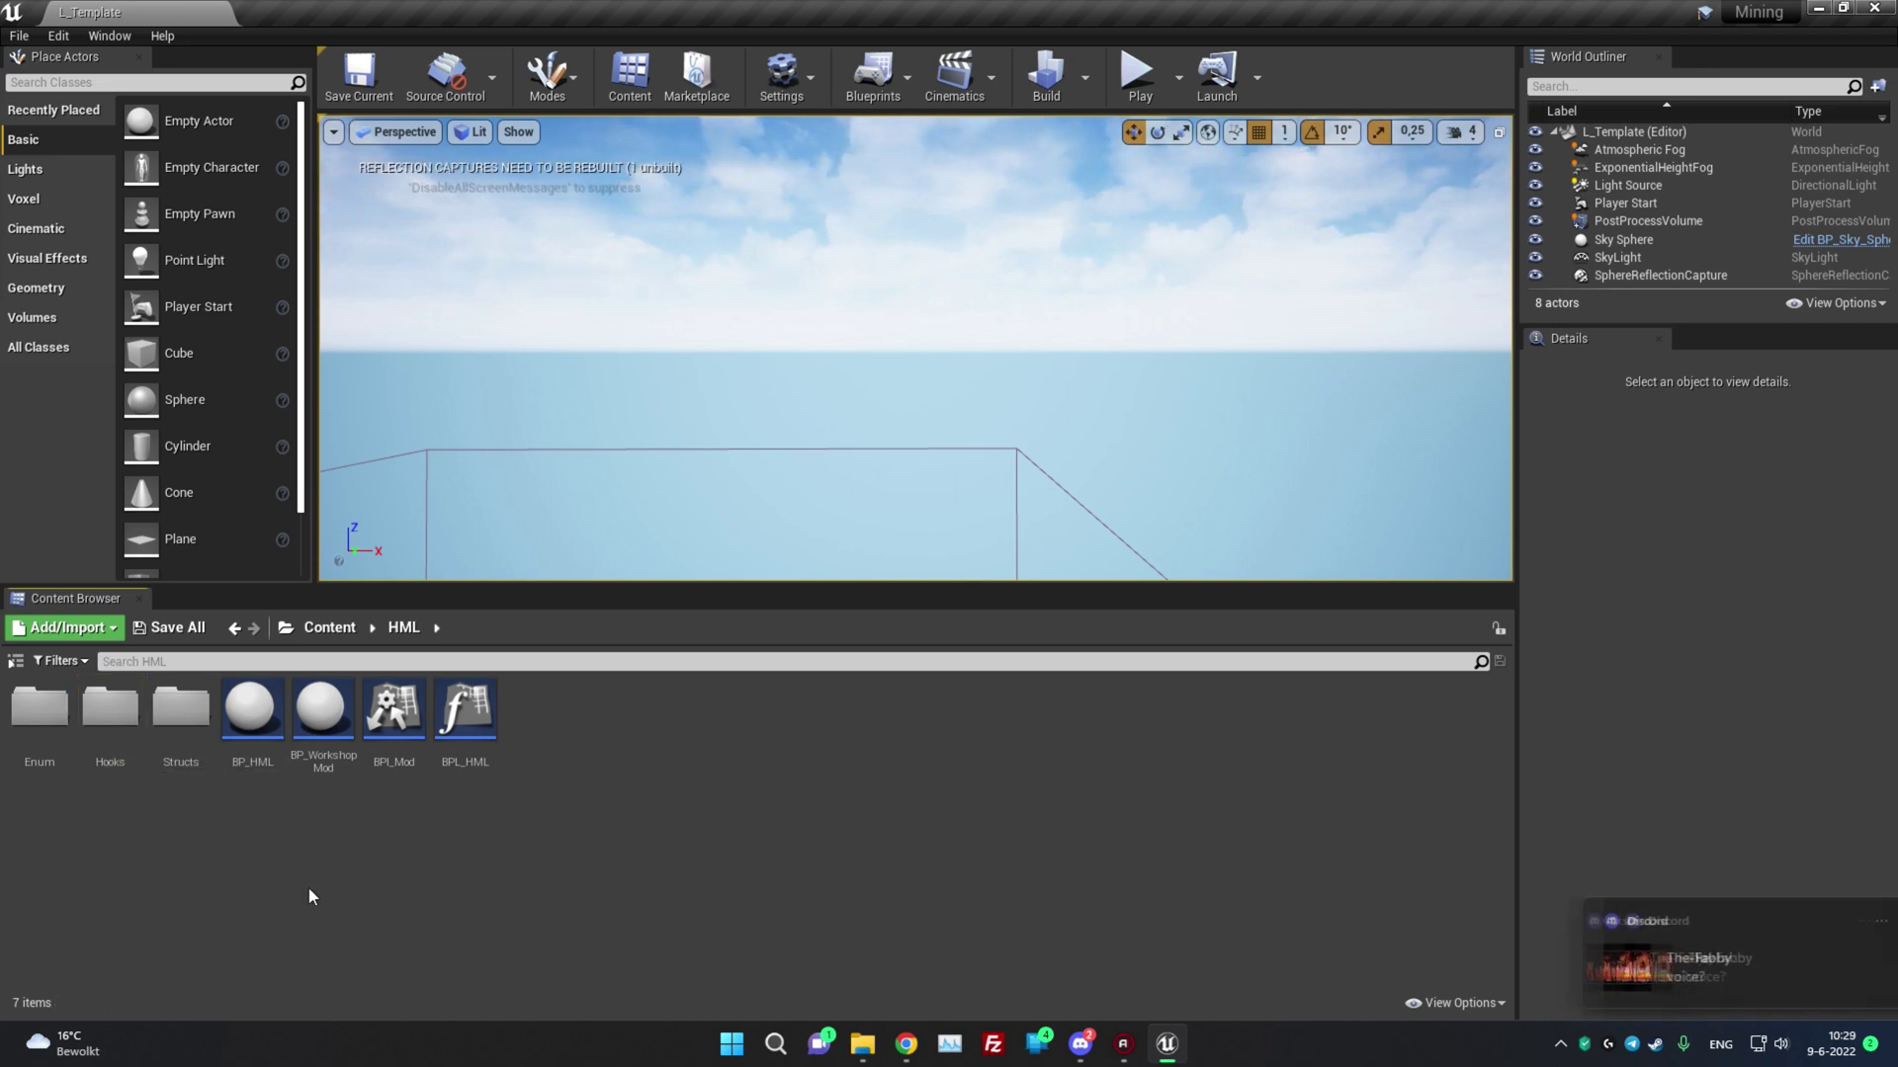
key("alt+Left")
left_click(946, 867)
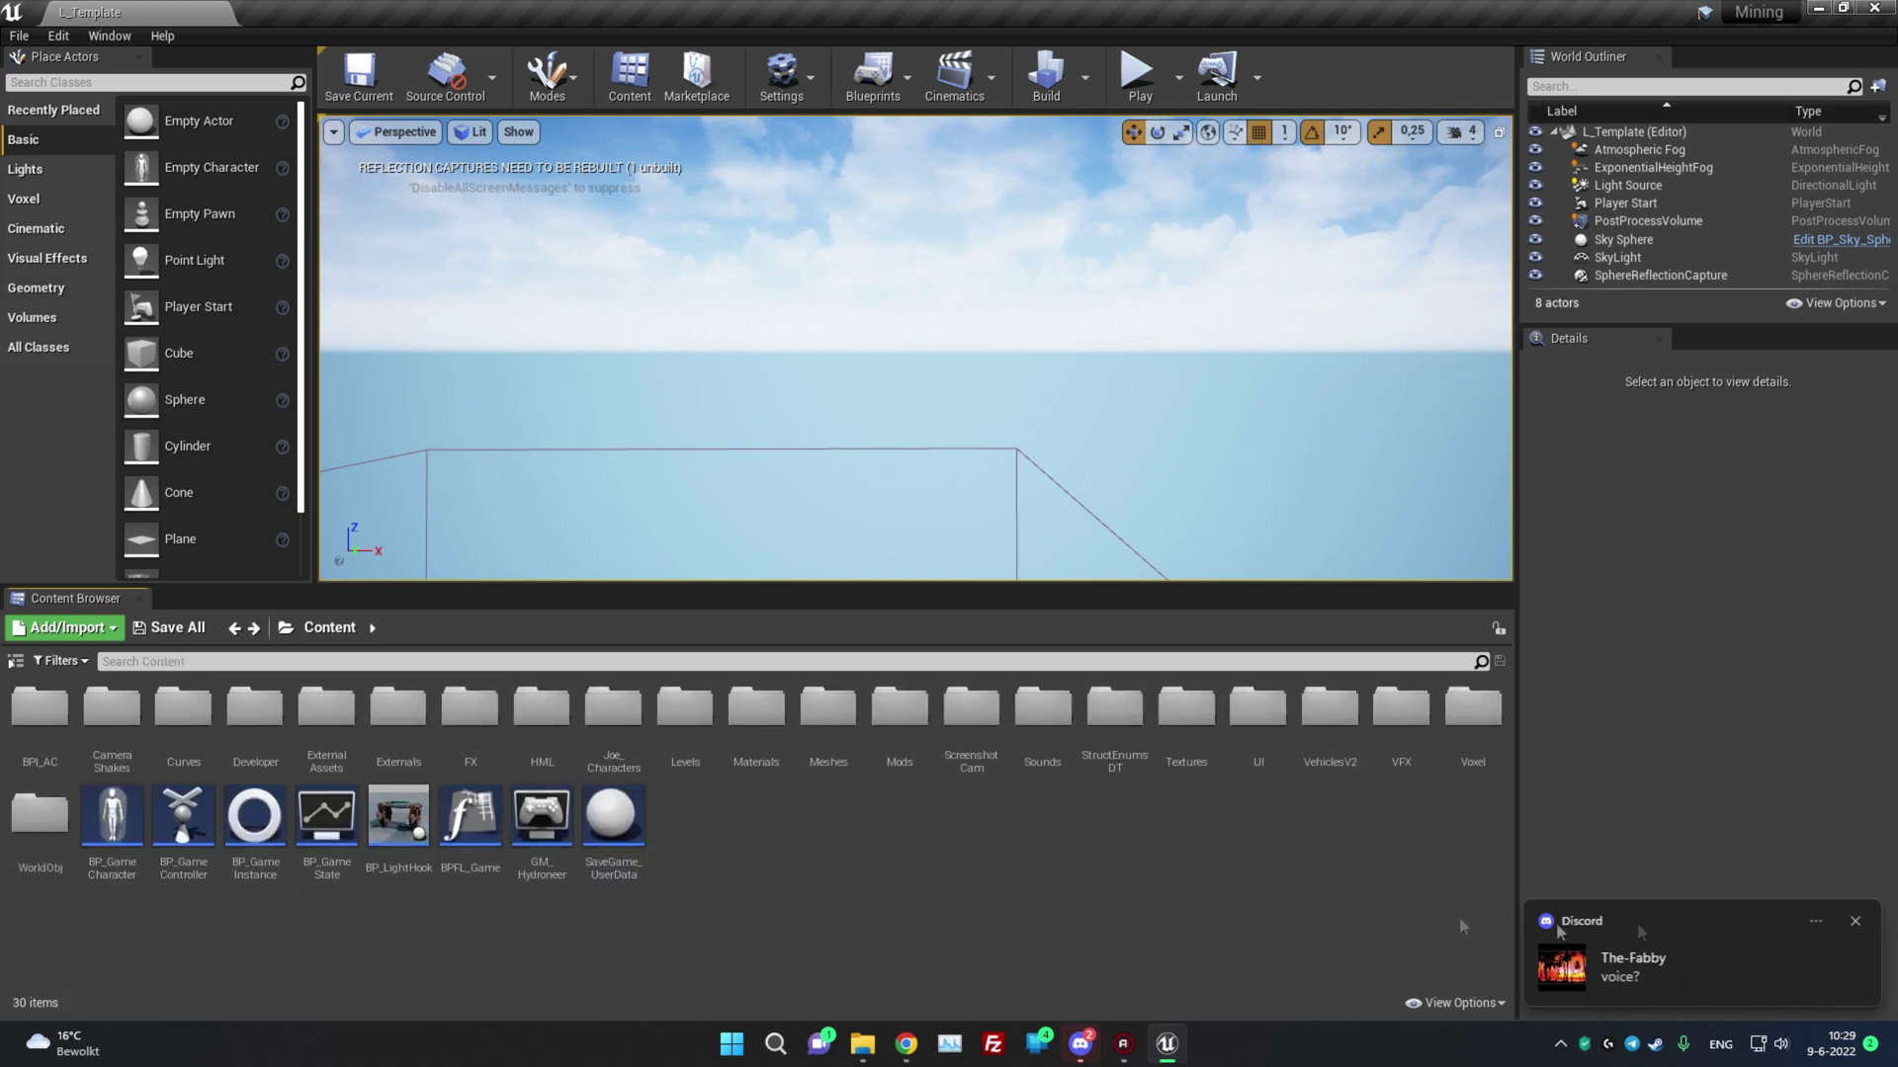